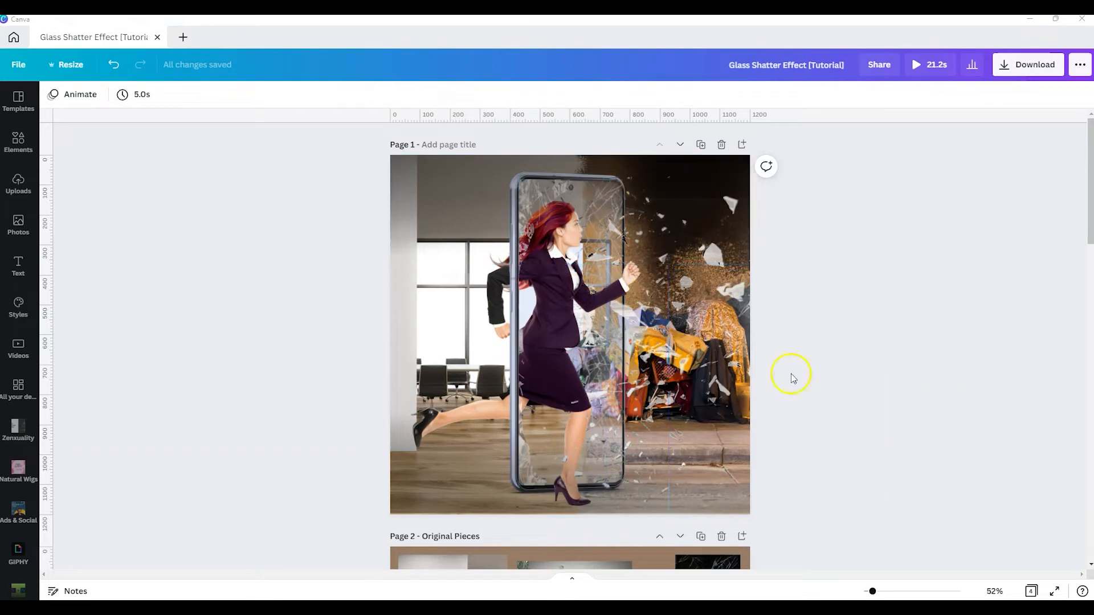
# Review the source details of the office, breaking-glass, cracked-screen, encampment and phone images on the Original Pieces page, and play the glass video.
pyautogui.scroll(-6, 813, 398)
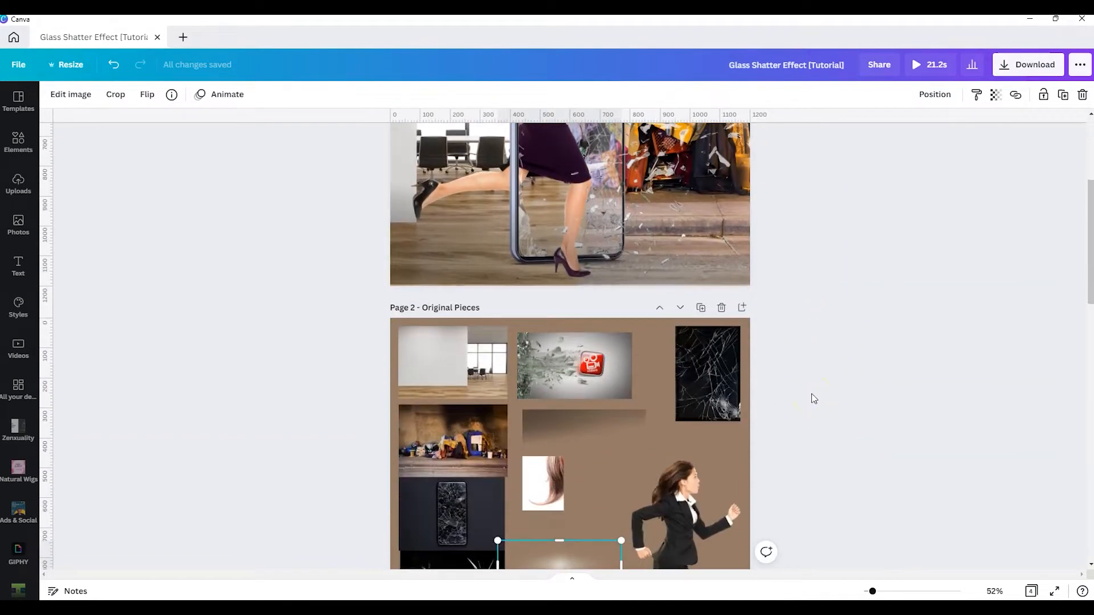
pyautogui.scroll(-2, 814, 399)
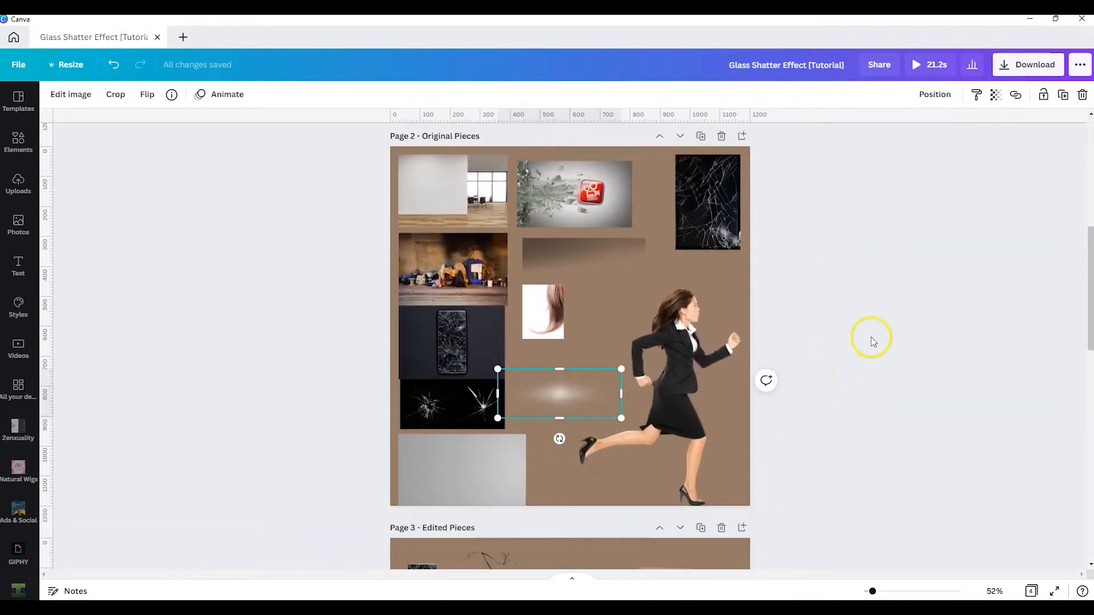
pyautogui.click(468, 157)
pyautogui.click(171, 94)
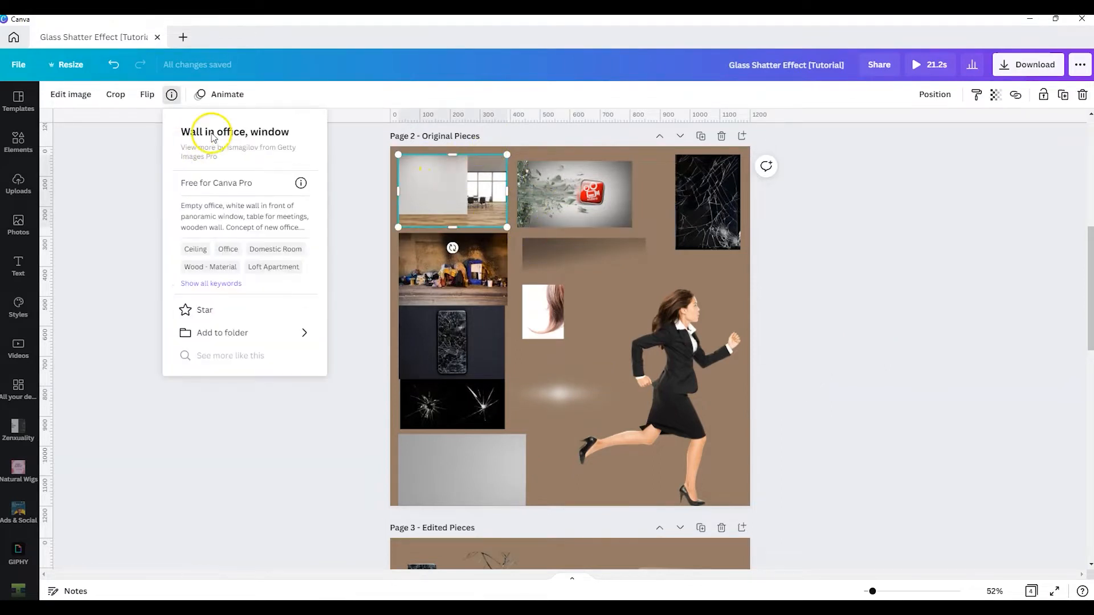
pyautogui.click(545, 197)
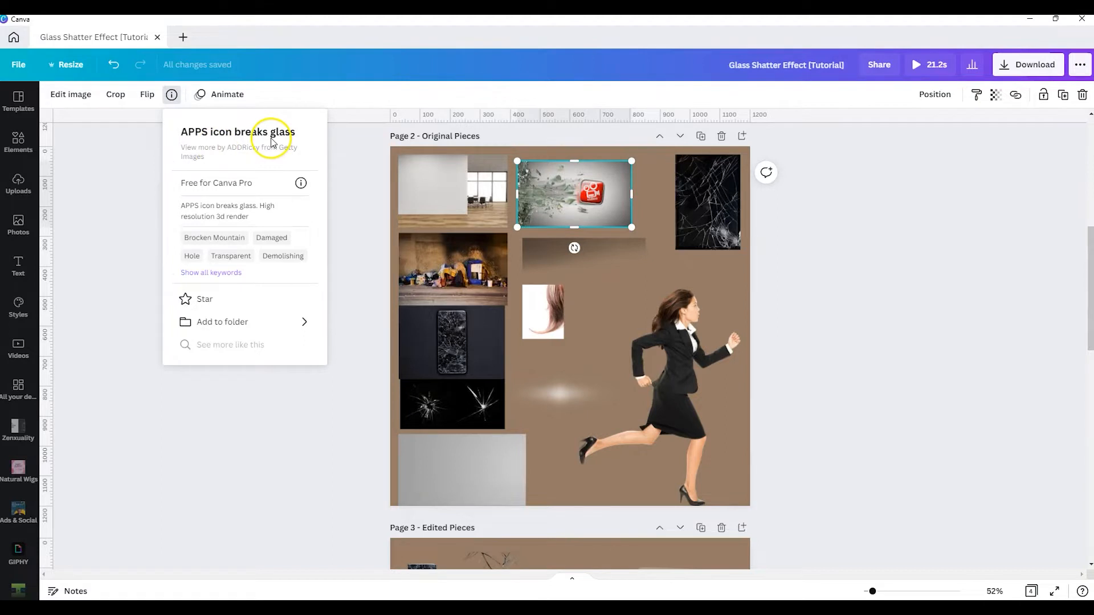
pyautogui.click(719, 196)
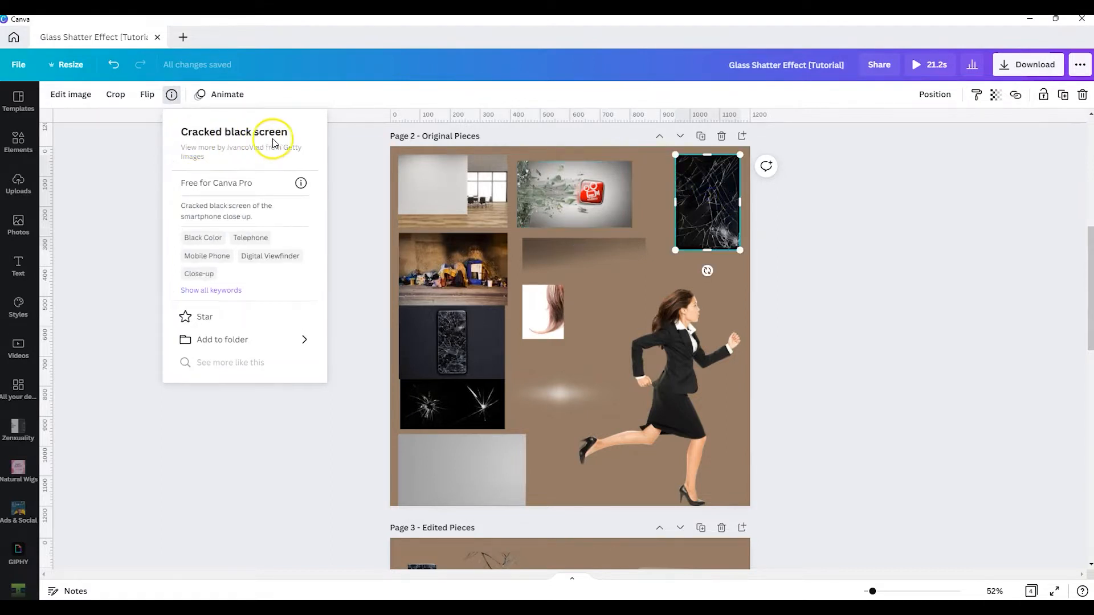
pyautogui.click(453, 267)
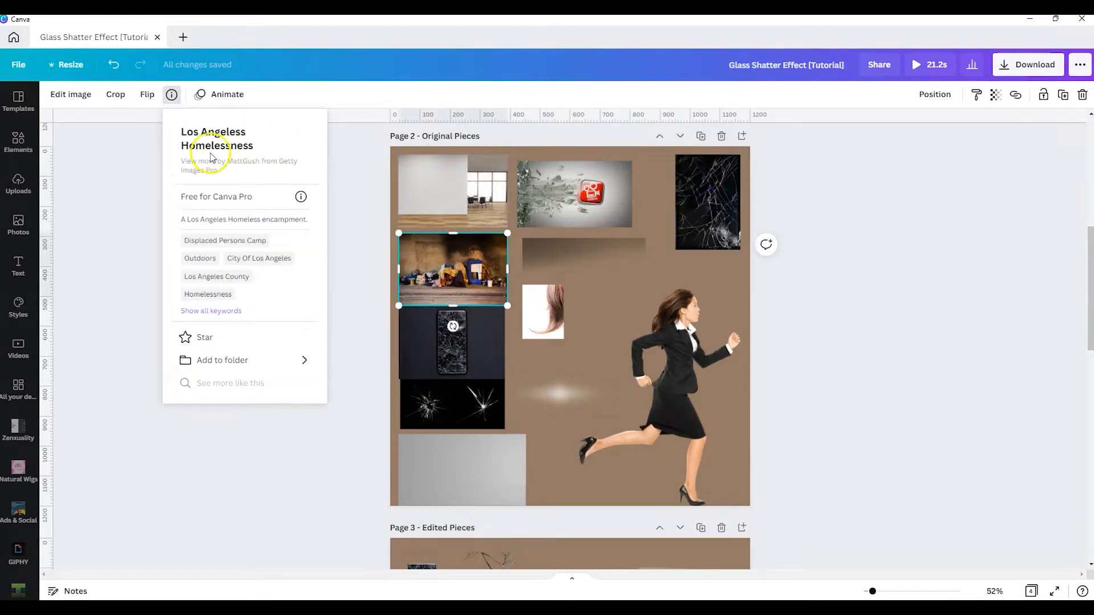
pyautogui.click(432, 333)
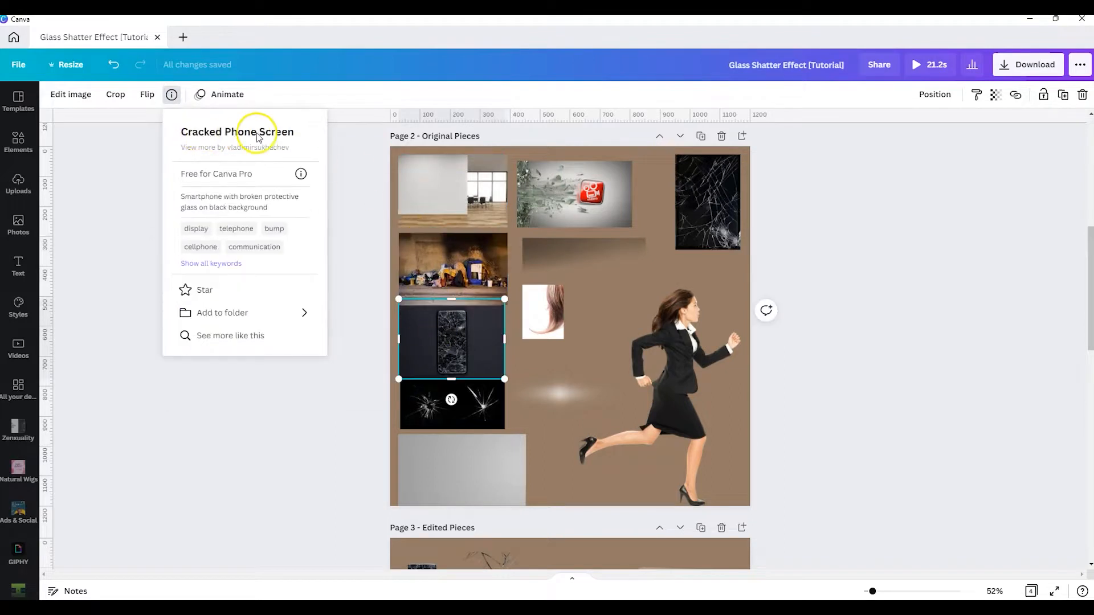
pyautogui.click(448, 402)
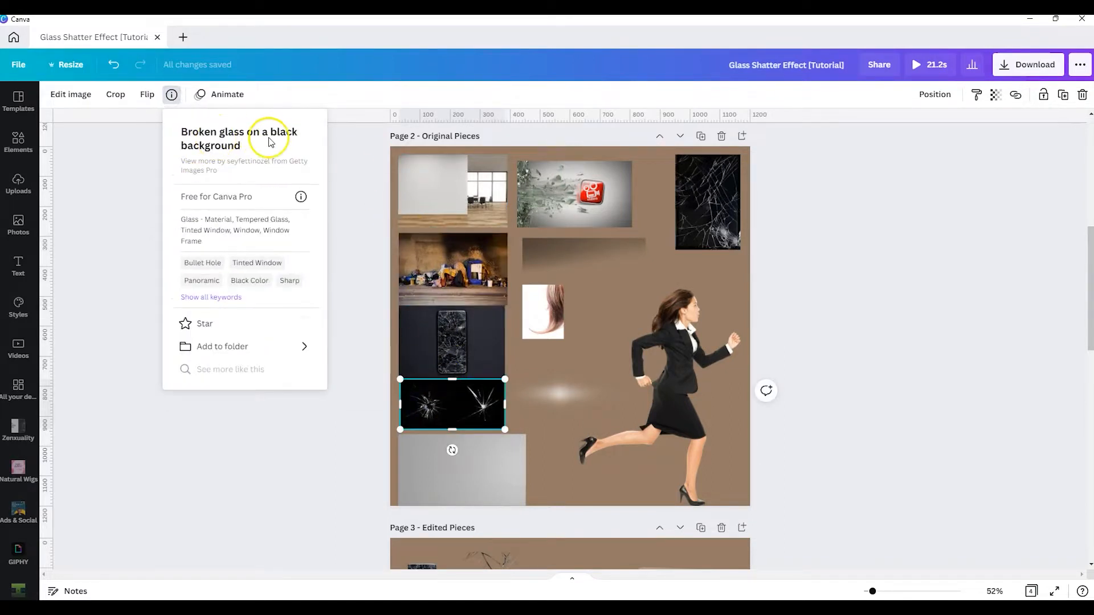
pyautogui.click(434, 475)
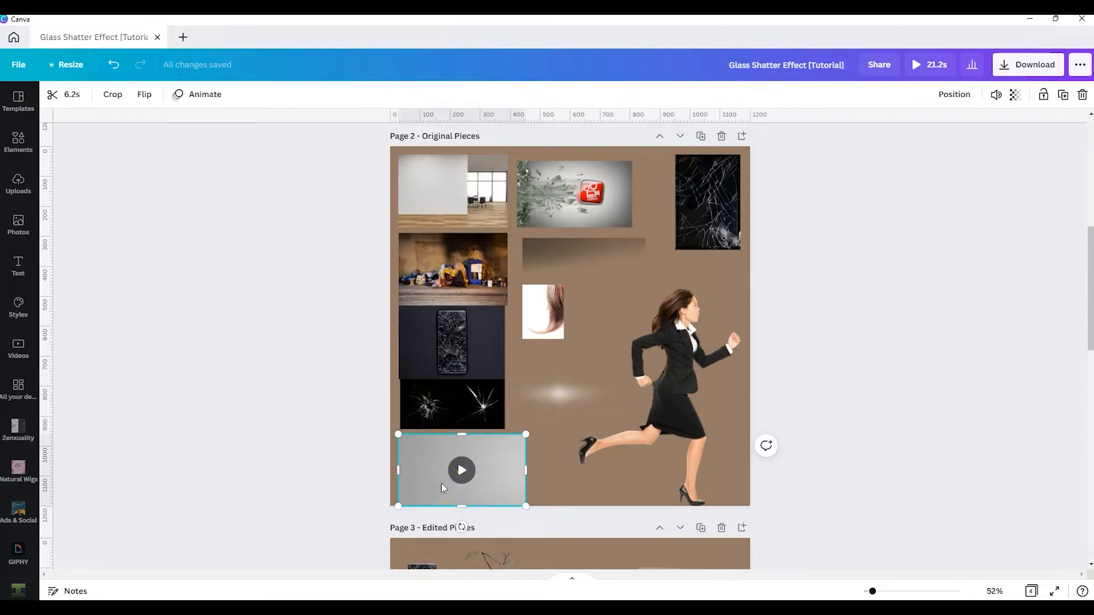
pyautogui.click(437, 467)
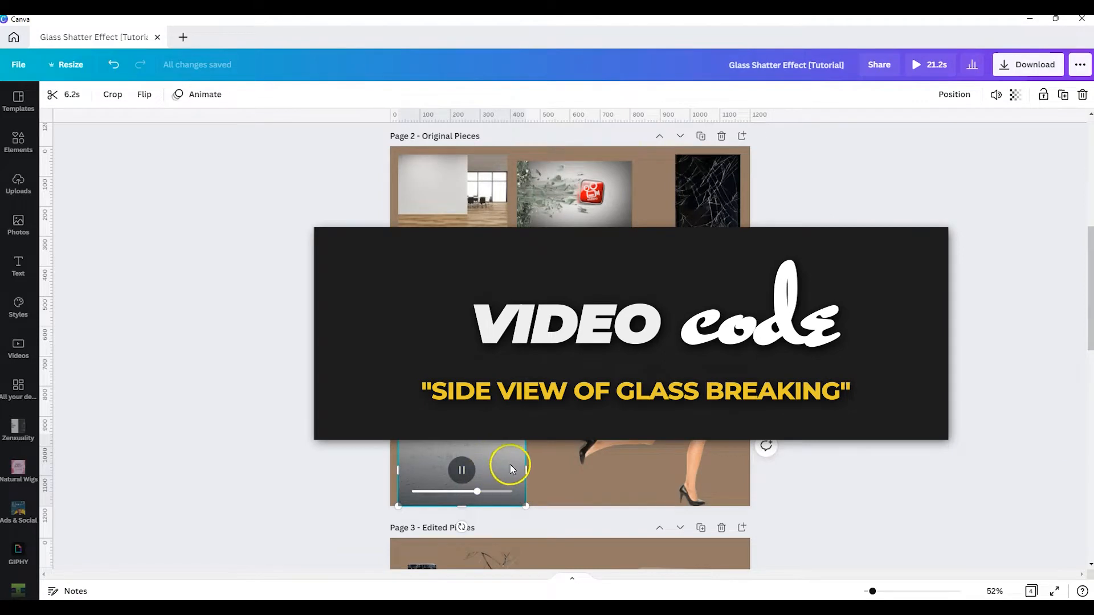
# View the source details of the border shadow, lock of wig, lens flare and running woman on the Original Pieces page.
pyautogui.click(584, 256)
pyautogui.click(171, 94)
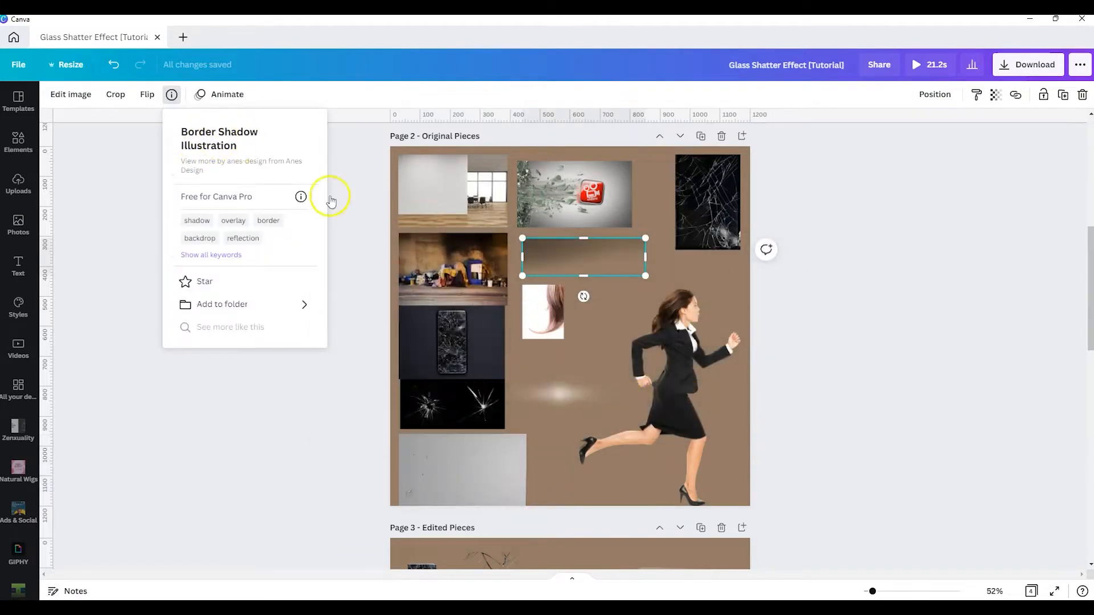
pyautogui.click(546, 312)
pyautogui.click(172, 94)
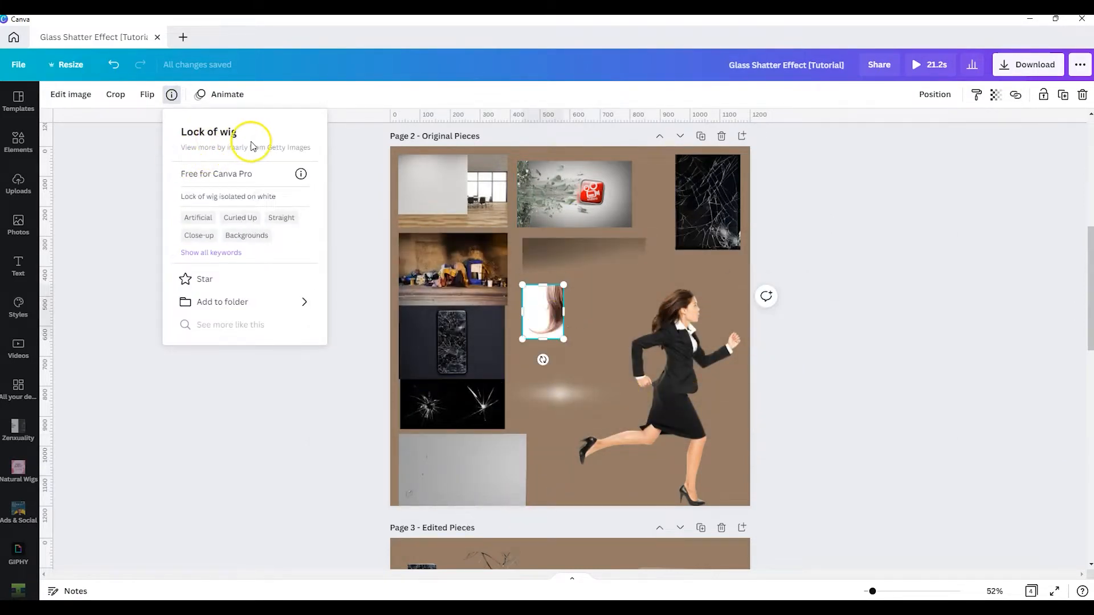
pyautogui.click(560, 393)
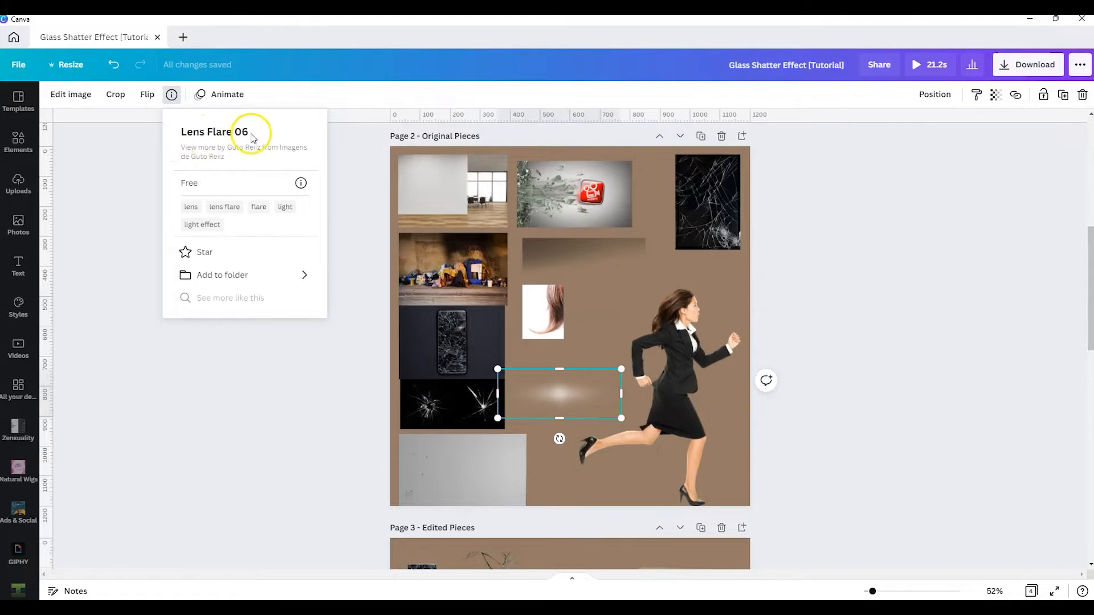
pyautogui.click(684, 359)
pyautogui.click(171, 94)
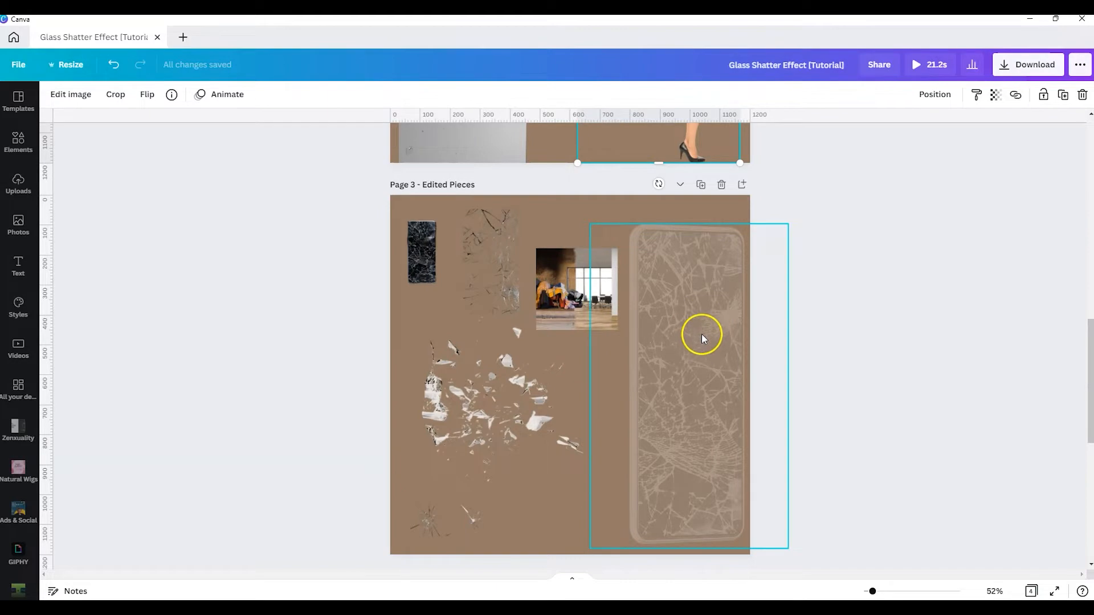
# Shift the large transparent cracked phone slightly up and to the left on the Edited Pieces page.
pyautogui.moveTo(702, 338)
pyautogui.mouseDown()
pyautogui.moveTo(661, 305)
pyautogui.moveTo(704, 330)
pyautogui.mouseUp()
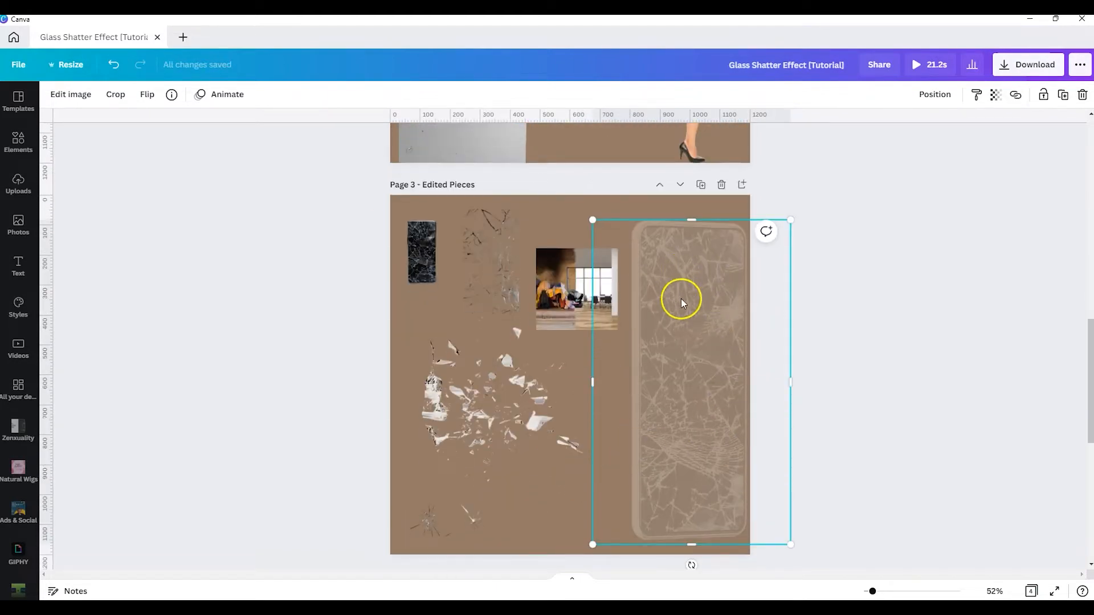
pyautogui.rightClick(686, 275)
pyautogui.moveTo(681, 329); pyautogui.dragTo(665, 317)
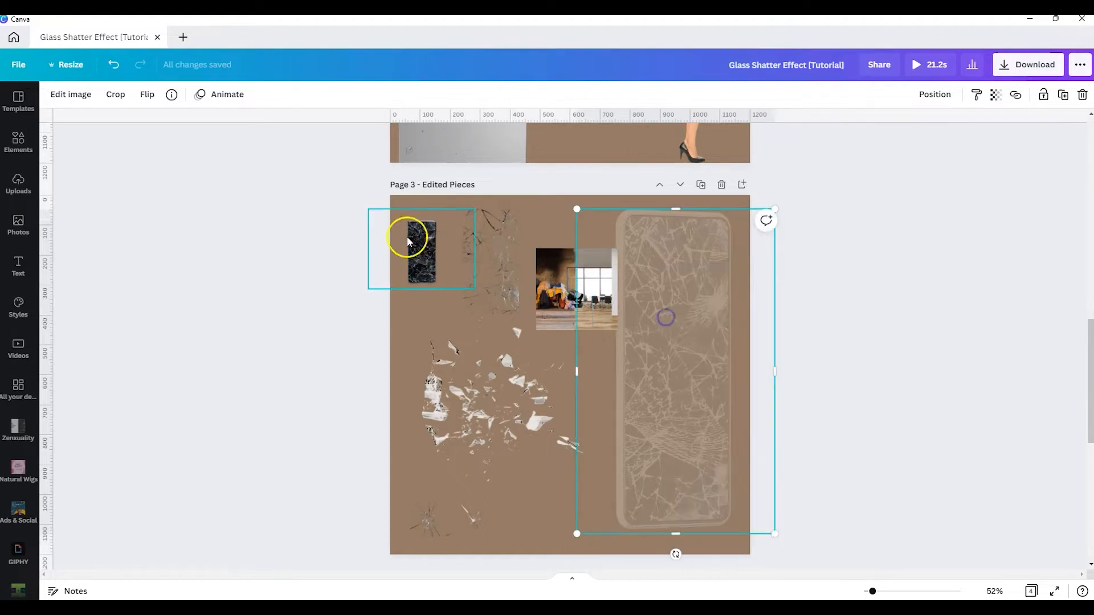
# Enlarge the black cracked phone on the Edited Pieces page, move it slightly left, and compare it with the original photo.
pyautogui.click(429, 246)
pyautogui.moveTo(481, 284); pyautogui.dragTo(516, 345)
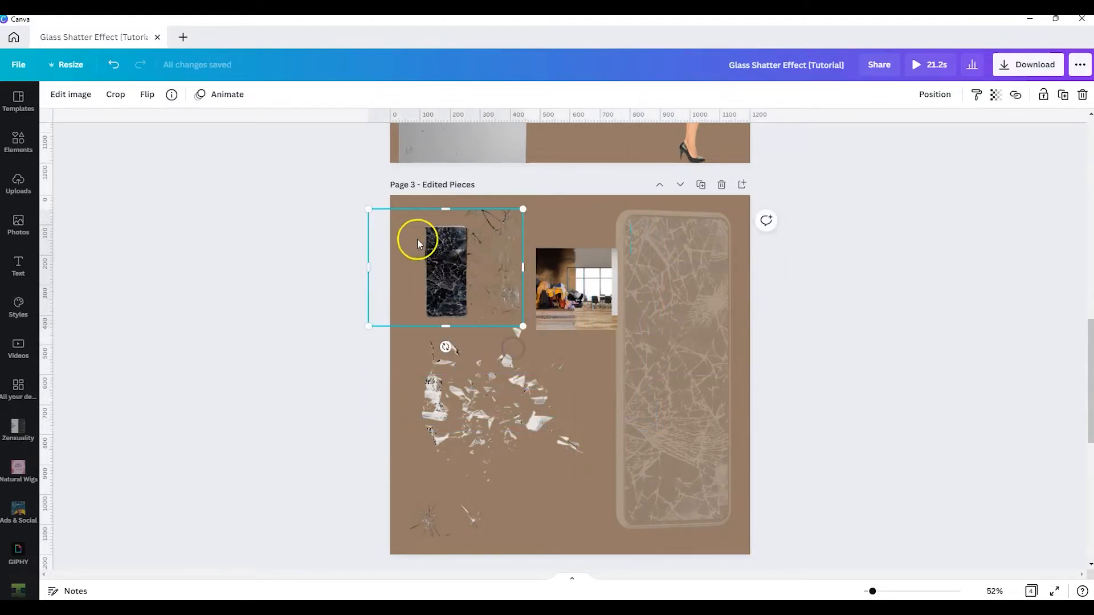
pyautogui.moveTo(417, 242)
pyautogui.mouseDown()
pyautogui.moveTo(384, 240)
pyautogui.moveTo(397, 246)
pyautogui.mouseUp()
pyautogui.scroll(6, 486, 243)
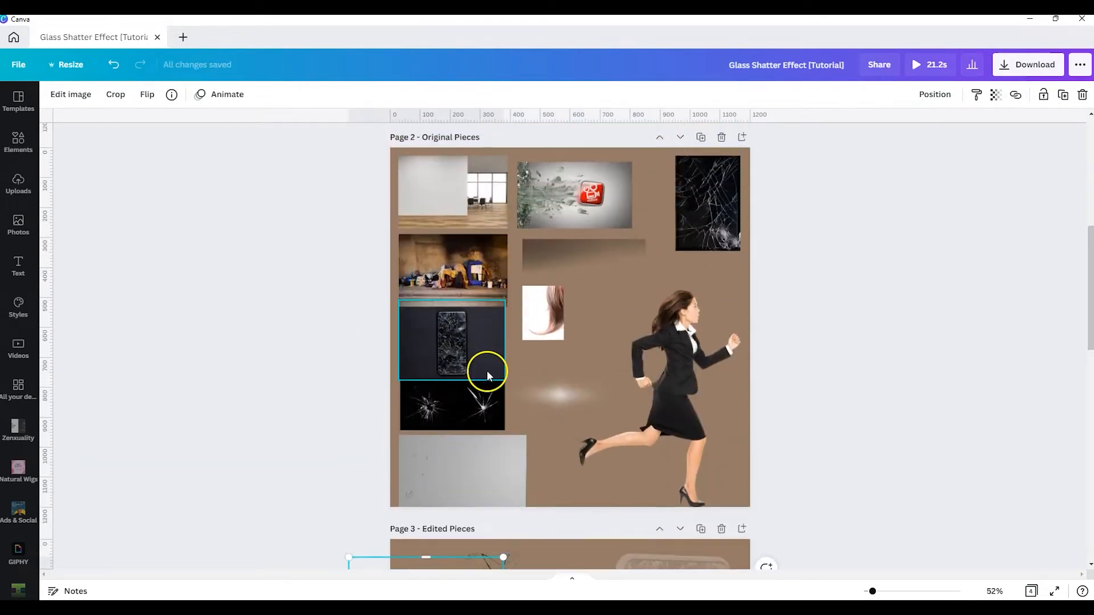
pyautogui.scroll(-7, 484, 368)
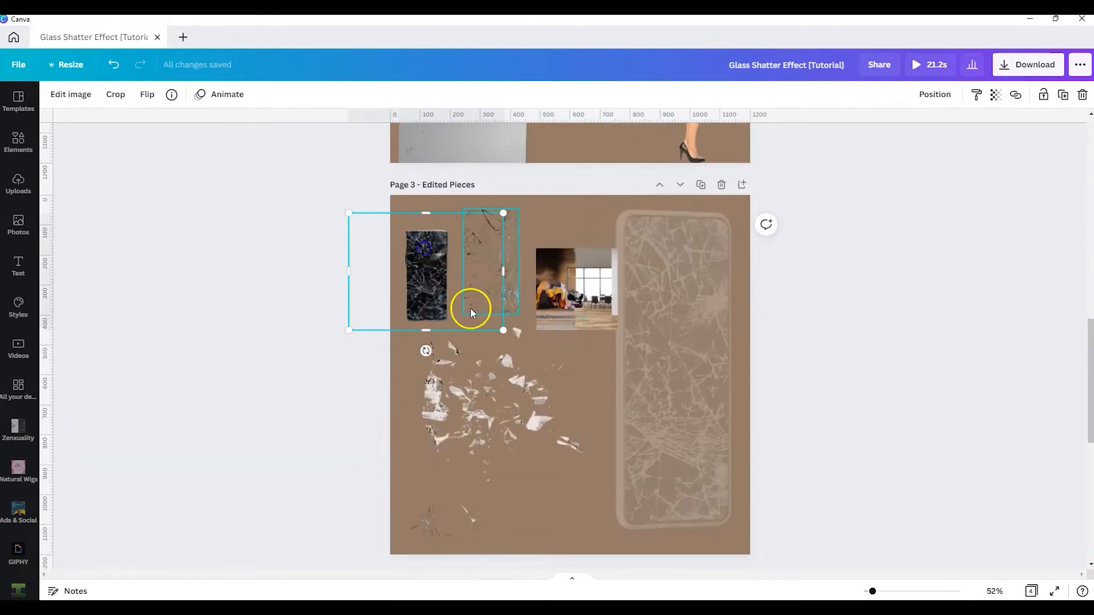
# Enlarge the black cracked phone to browse the smartphone Smartmockups for it, and scale it back down to a small piece.
pyautogui.moveTo(509, 330); pyautogui.dragTo(663, 486)
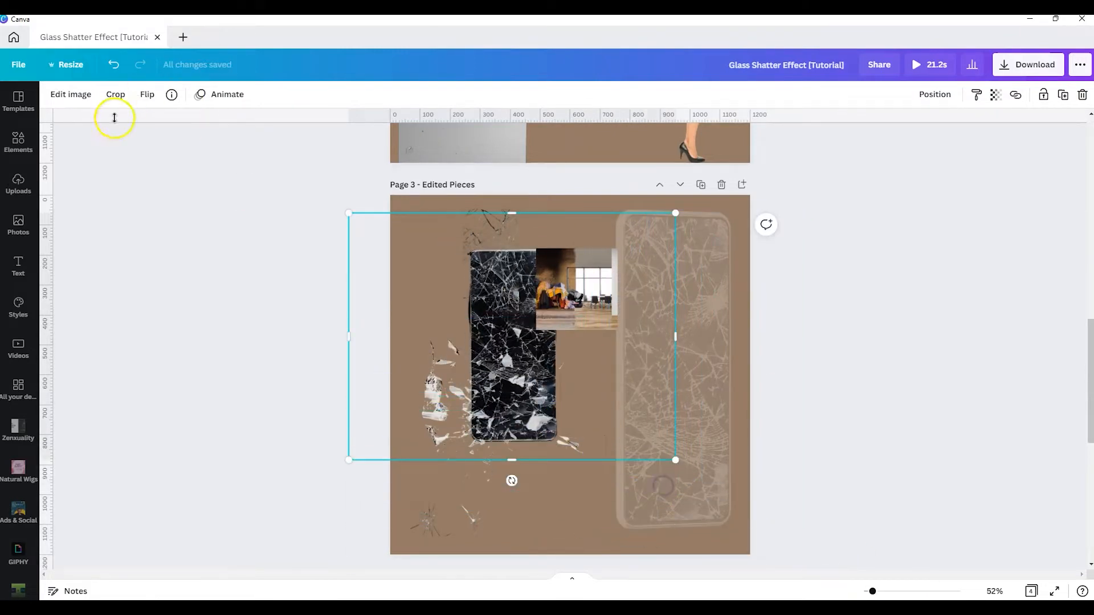
pyautogui.click(86, 100)
pyautogui.scroll(-4, 176, 343)
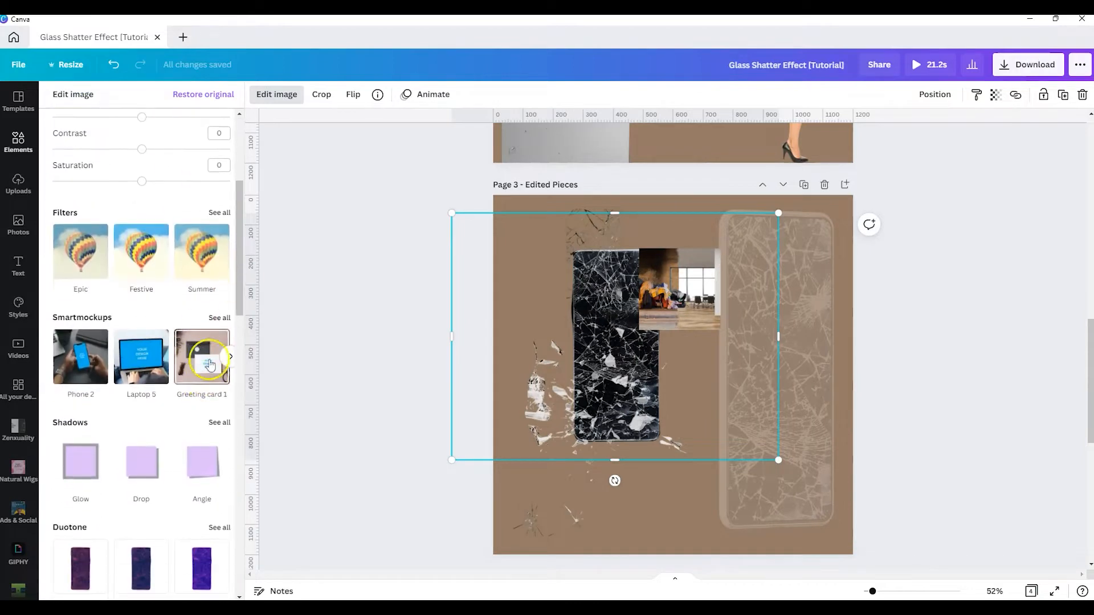
pyautogui.click(215, 318)
pyautogui.scroll(-12, 199, 285)
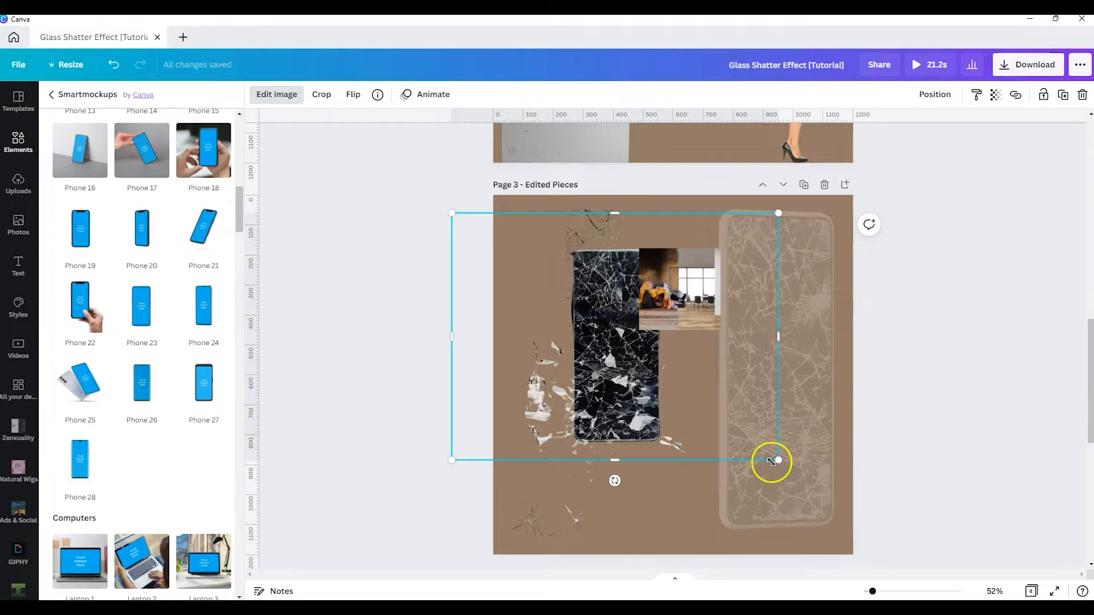
pyautogui.moveTo(778, 460); pyautogui.dragTo(593, 332)
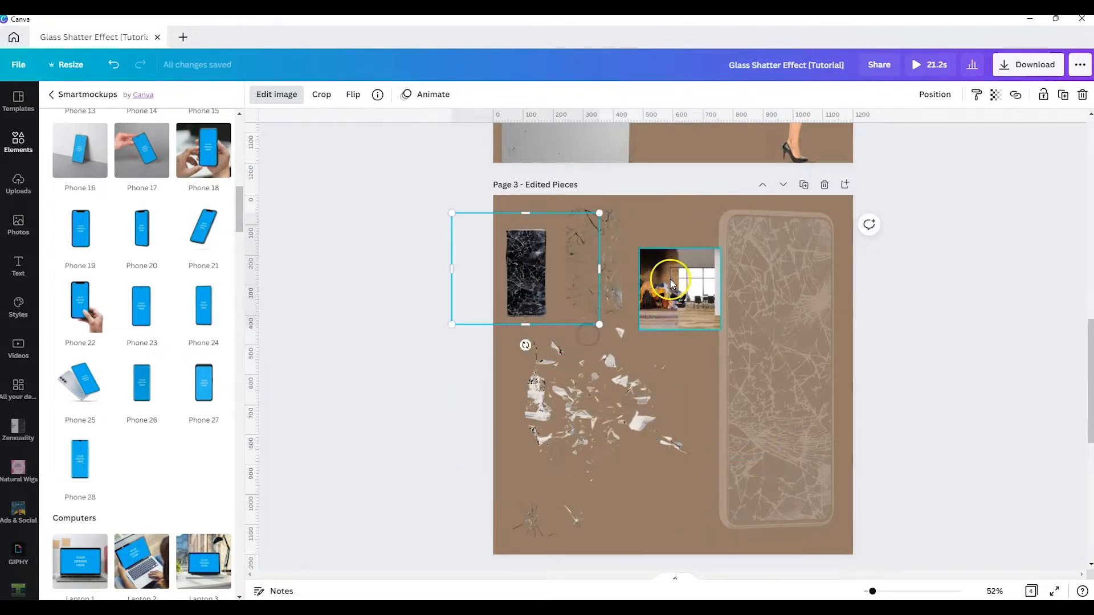
# Enlarge the combined street and office background to cover most of the Edited Pieces page.
pyautogui.moveTo(680, 278); pyautogui.dragTo(730, 222)
pyautogui.moveTo(639, 290); pyautogui.dragTo(388, 444)
pyautogui.moveTo(616, 328); pyautogui.dragTo(683, 337)
# Compare the combined background with the original office and street photos and with its placement on the Composite page.
pyautogui.scroll(6, 710, 358)
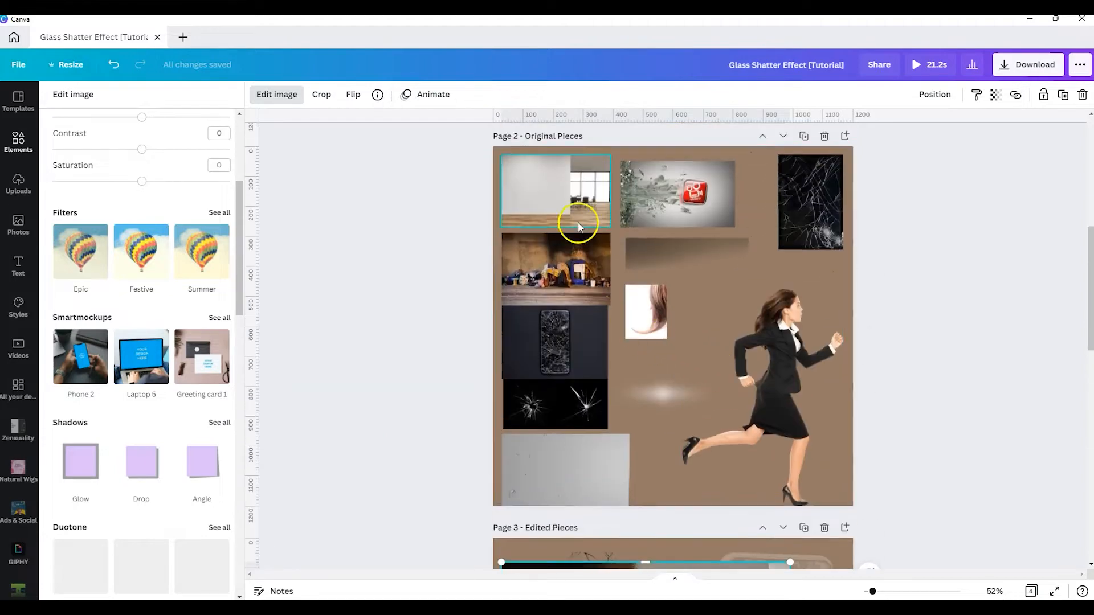
pyautogui.scroll(-6, 679, 293)
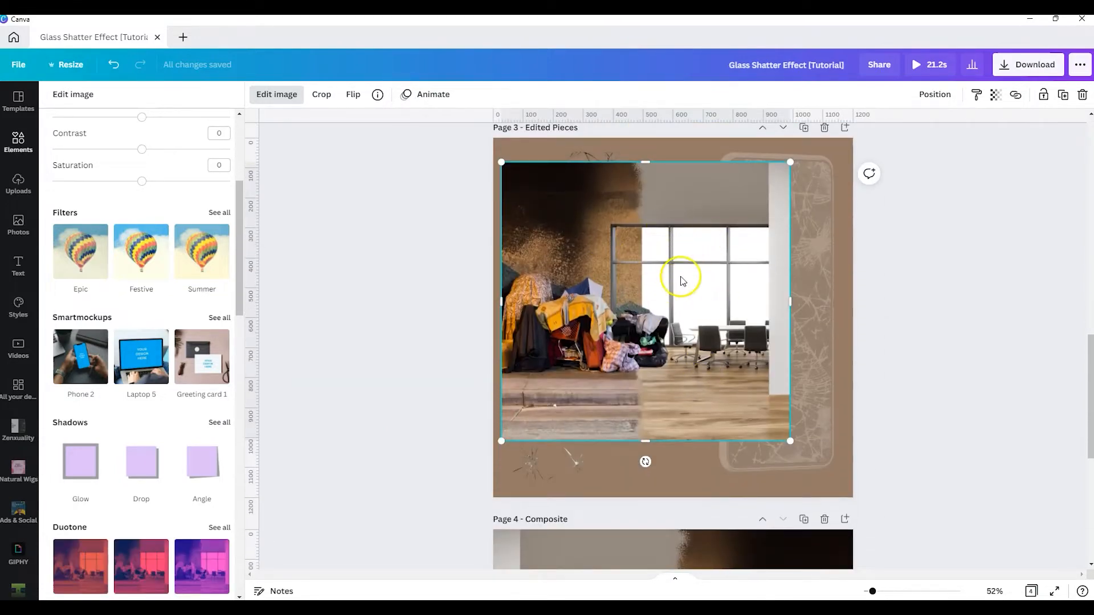
pyautogui.scroll(-6, 684, 284)
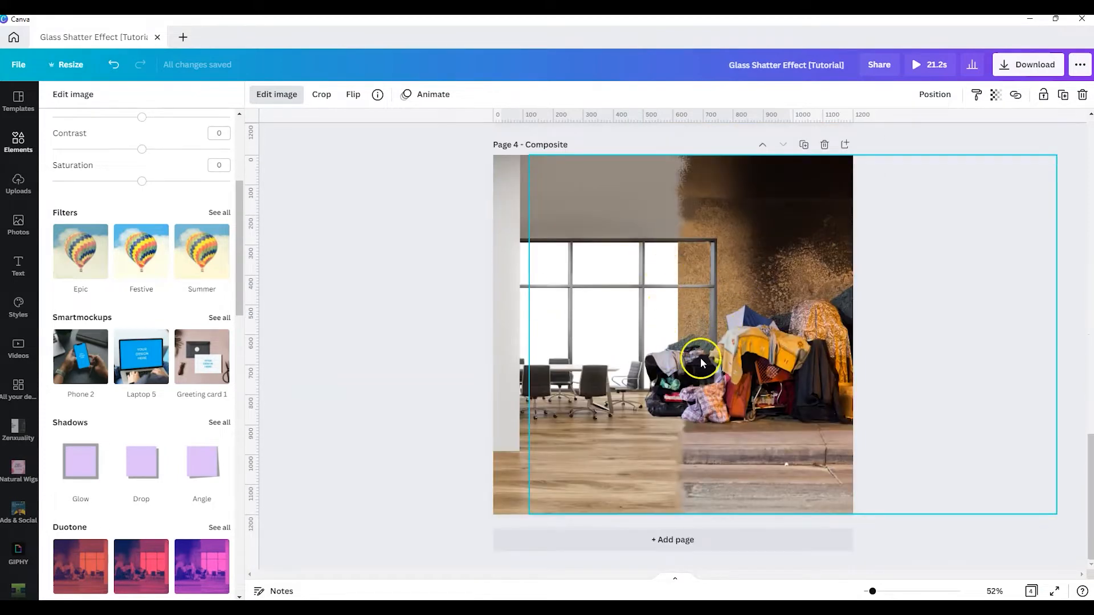
pyautogui.scroll(1, 701, 359)
pyautogui.click(418, 266)
pyautogui.click(374, 287)
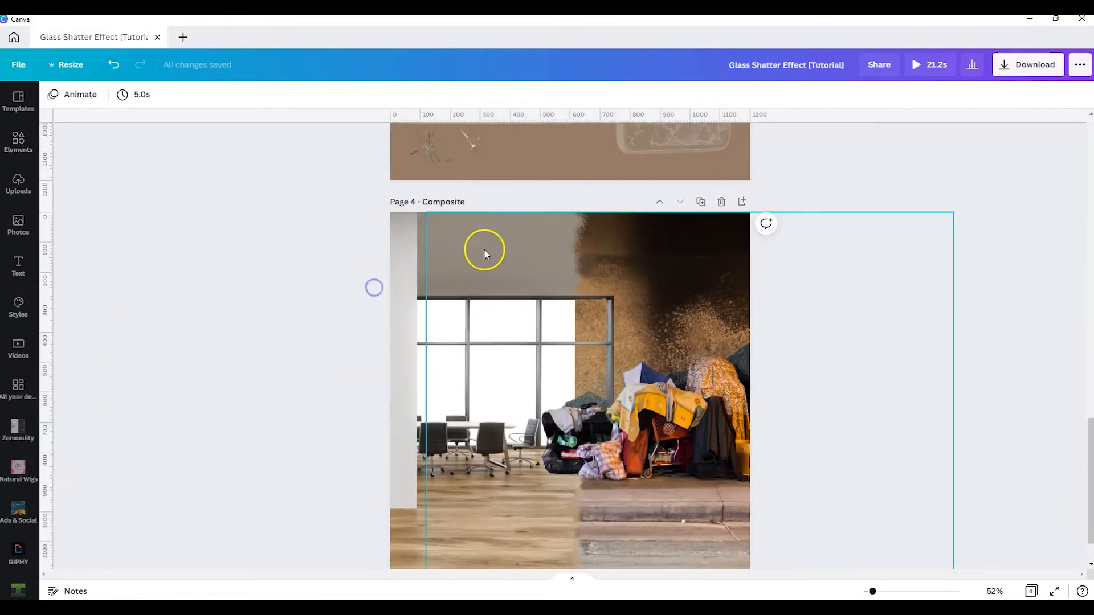
pyautogui.scroll(6, 546, 400)
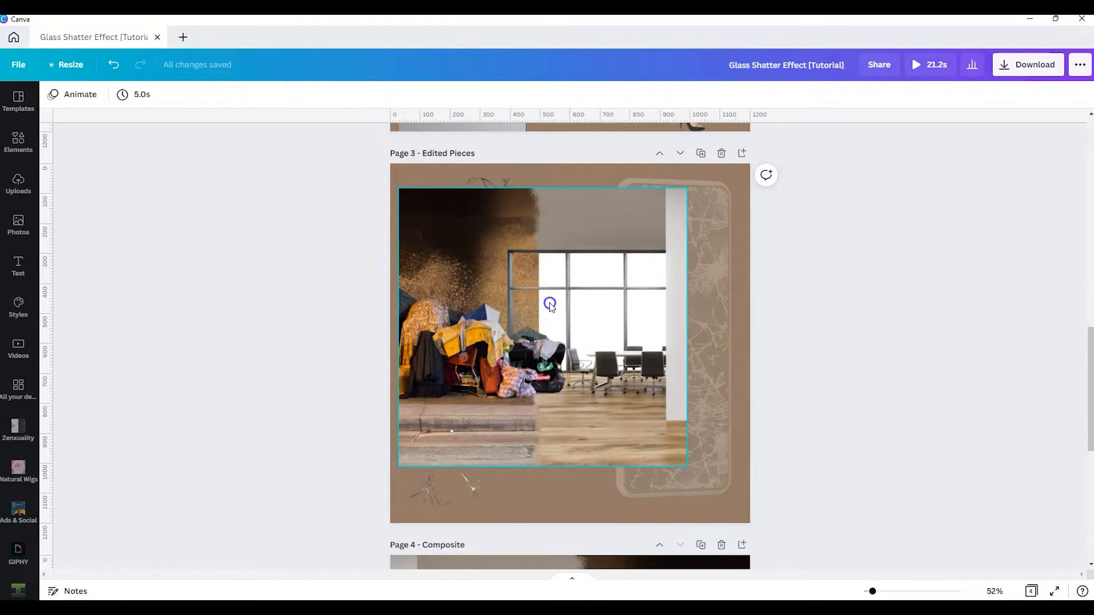
# Nudge the enlarged combined background down and to the right, and browse the Smartmockups available for it.
pyautogui.click(550, 303)
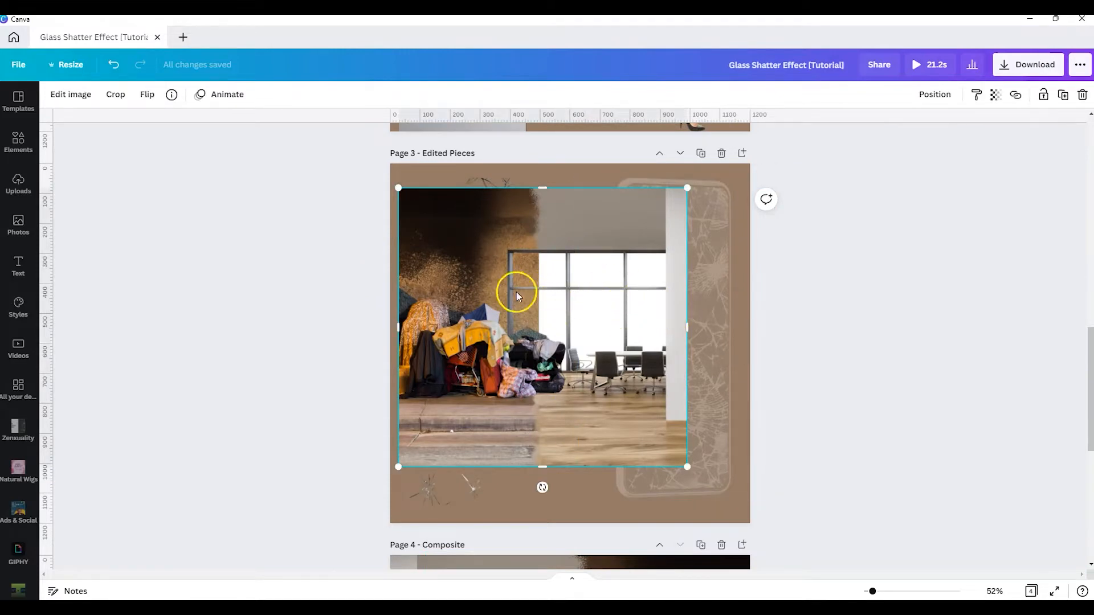
pyautogui.moveTo(516, 296); pyautogui.dragTo(530, 322)
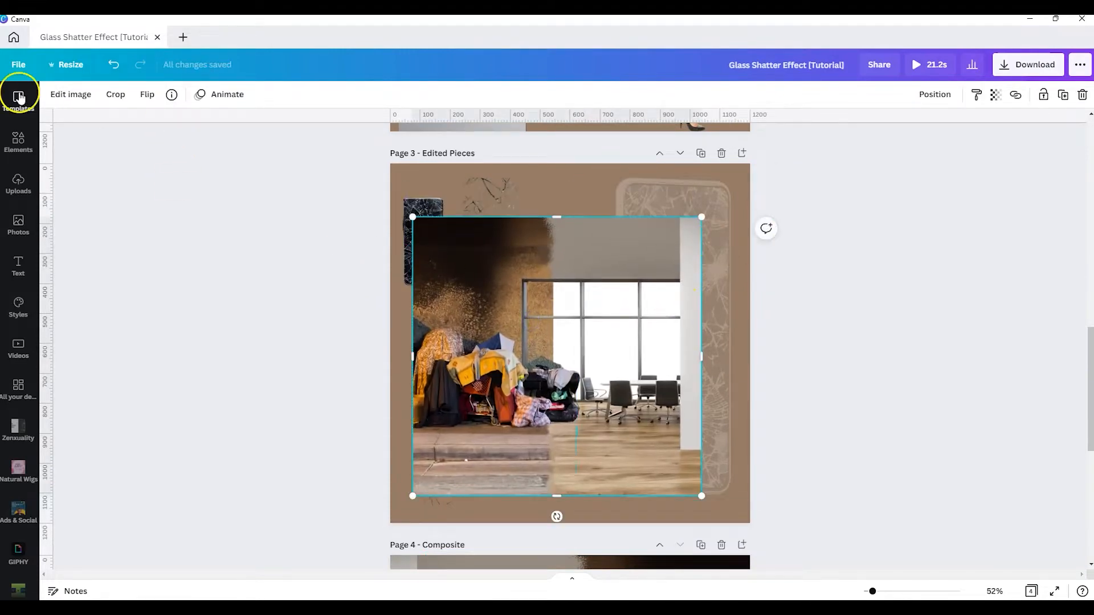
pyautogui.click(71, 94)
pyautogui.scroll(-3, 222, 430)
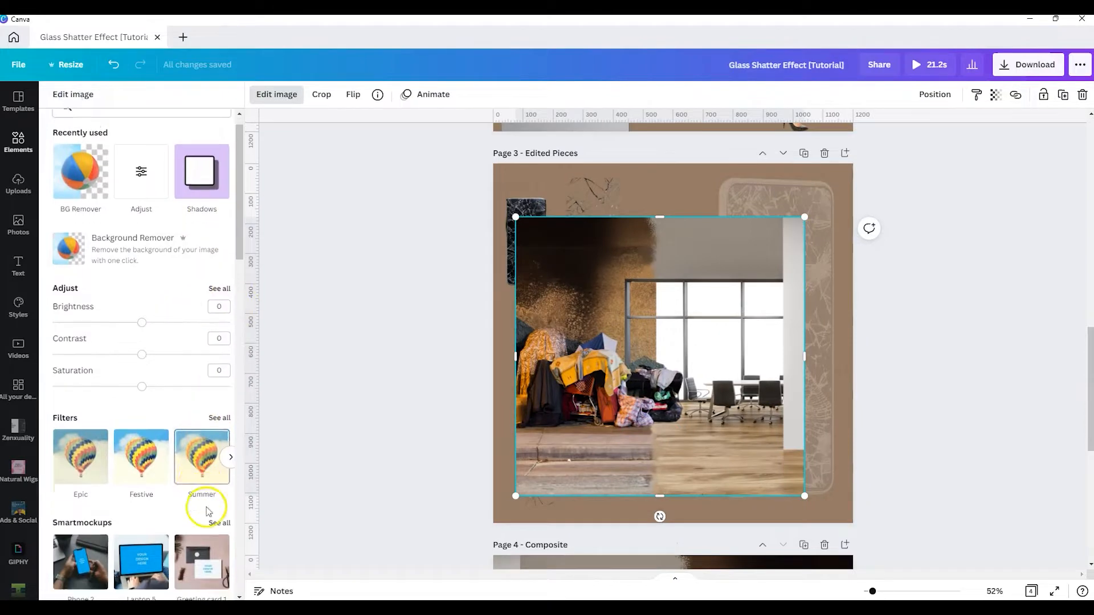
pyautogui.click(218, 375)
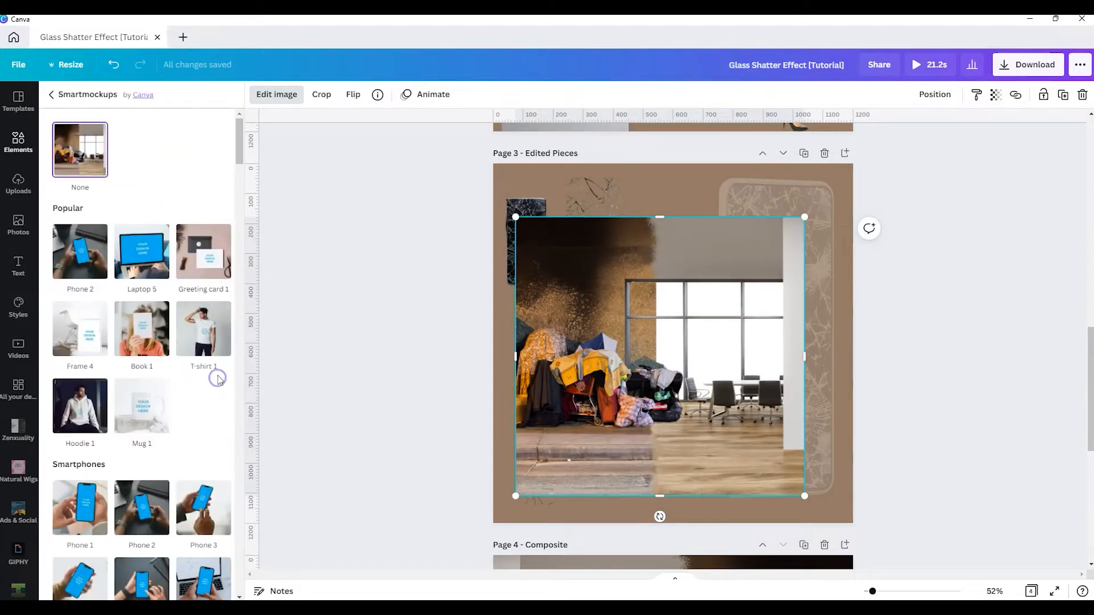
pyautogui.scroll(-10, 215, 376)
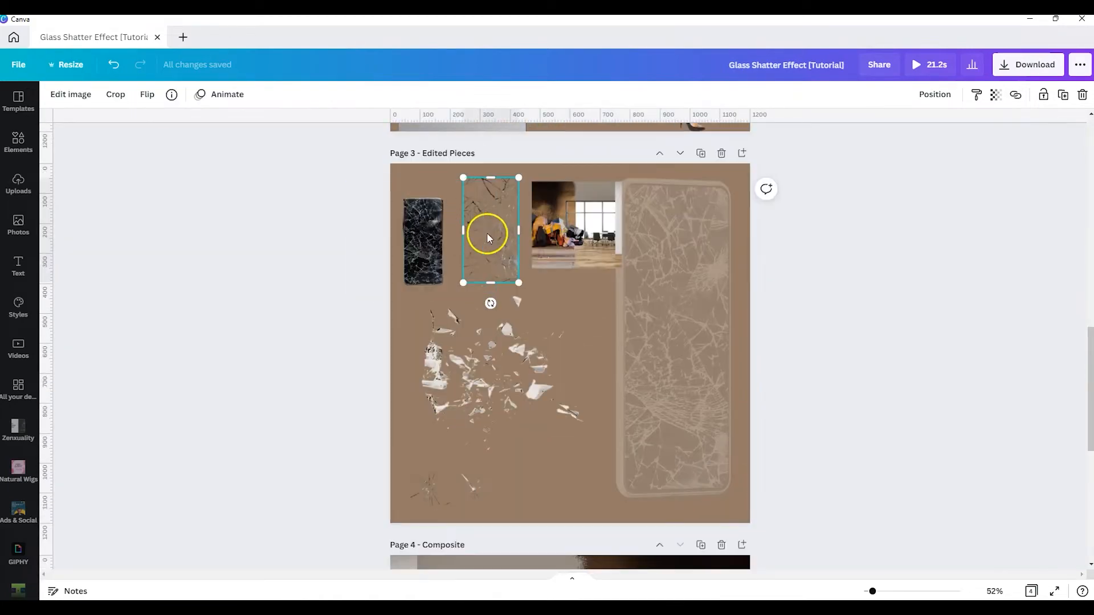
# Compare the transparent crack pieces with the originals, and move the glass shards down and to the right on the Edited Pieces page.
pyautogui.scroll(7, 487, 233)
pyautogui.scroll(-7, 709, 218)
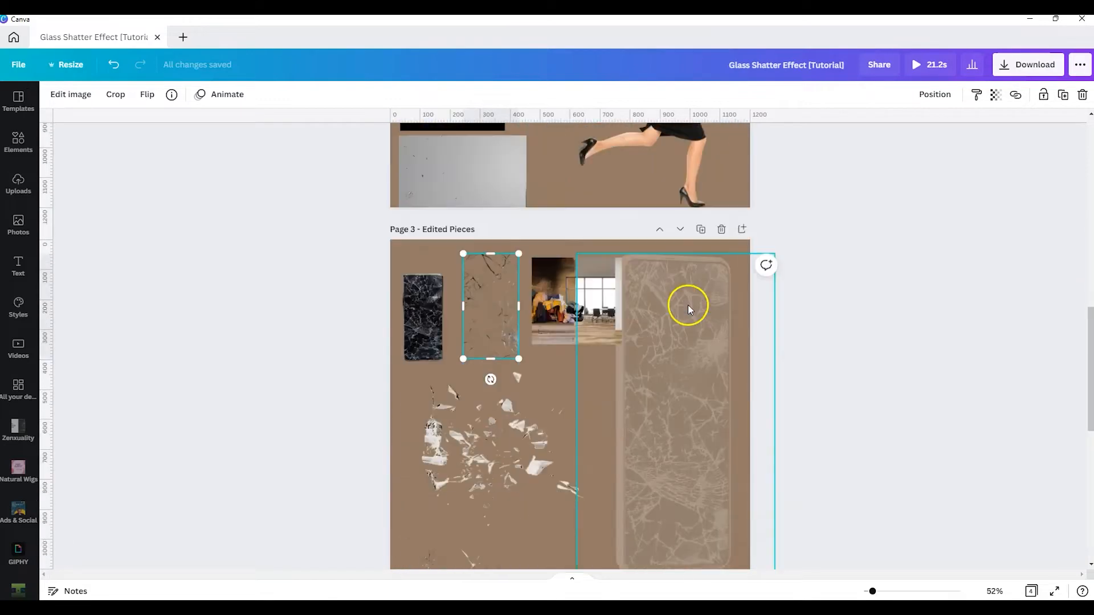
pyautogui.moveTo(508, 393); pyautogui.dragTo(515, 399)
pyautogui.scroll(8, 572, 423)
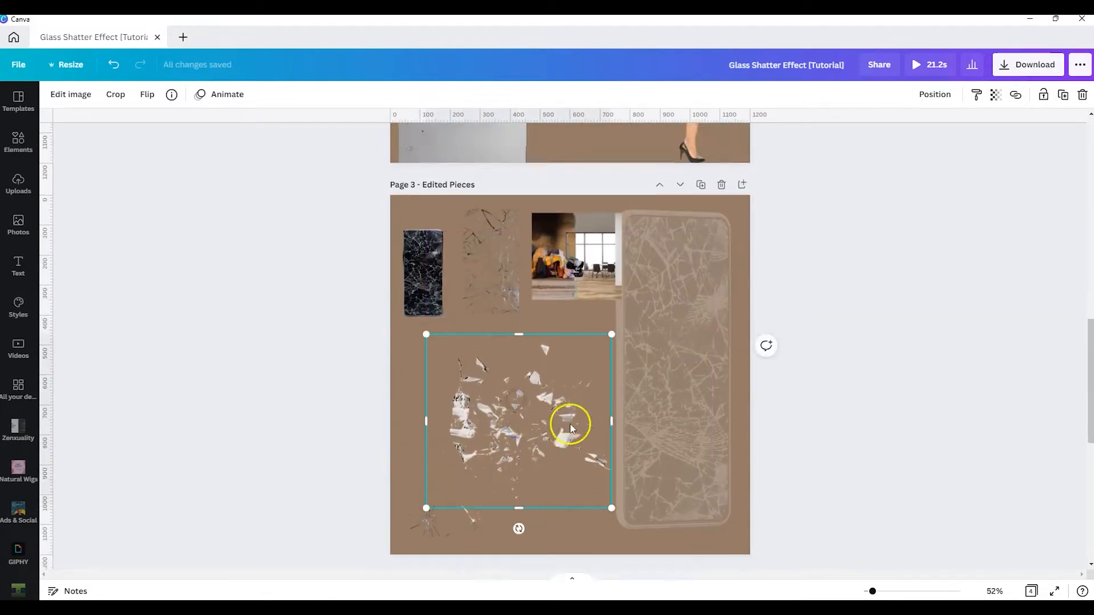
# Compare the original glass, crack and runner images with the edited pieces and the finished composite on Page 1.
pyautogui.click(531, 280)
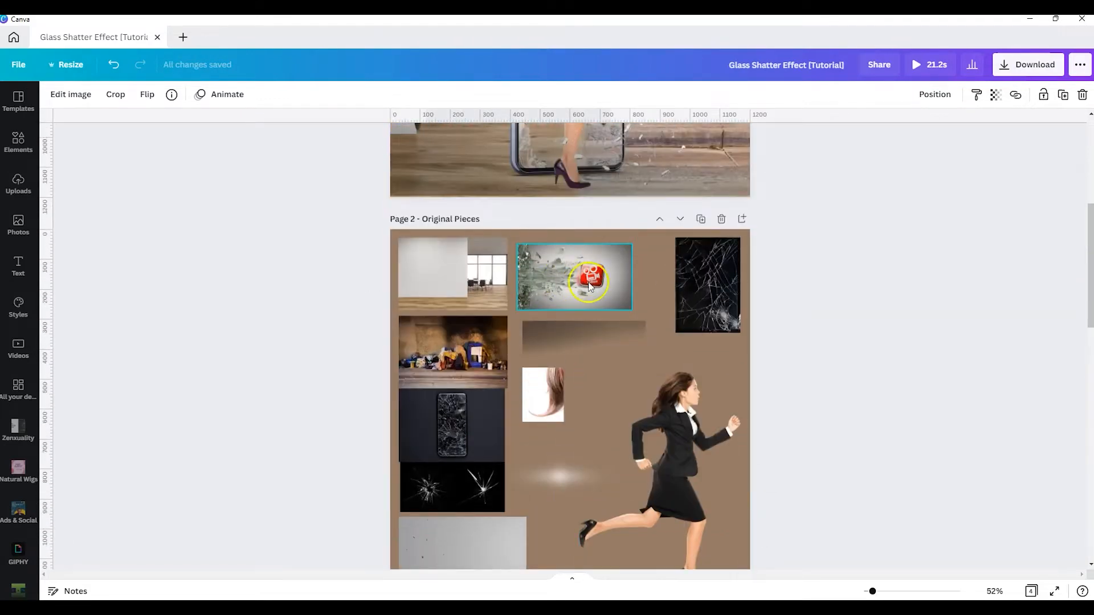
pyautogui.scroll(-9, 581, 296)
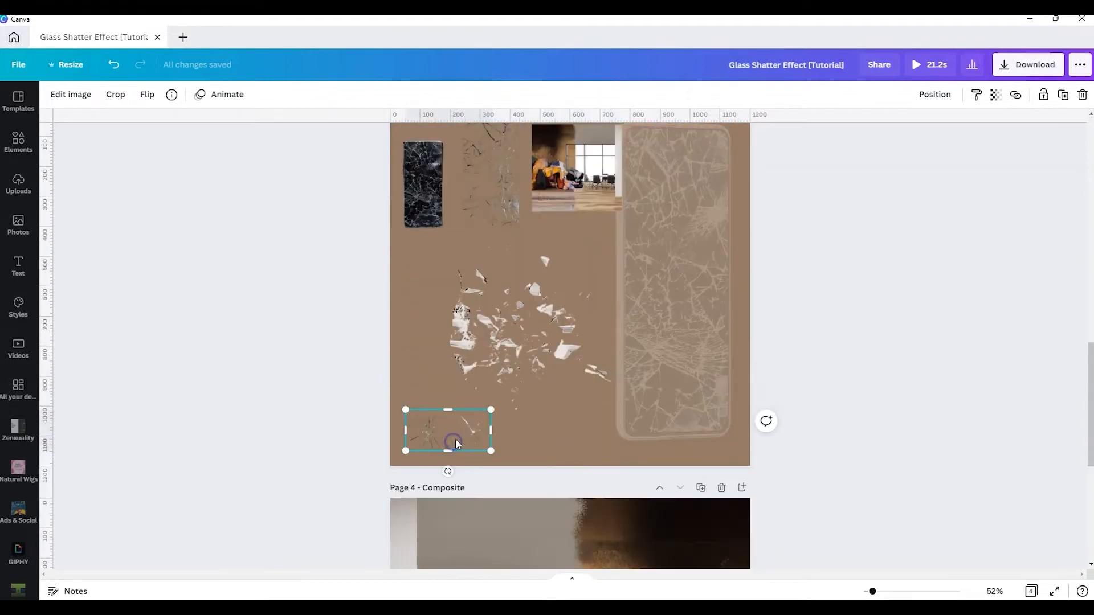
pyautogui.scroll(6, 456, 438)
pyautogui.click(471, 376)
pyautogui.scroll(1, 484, 456)
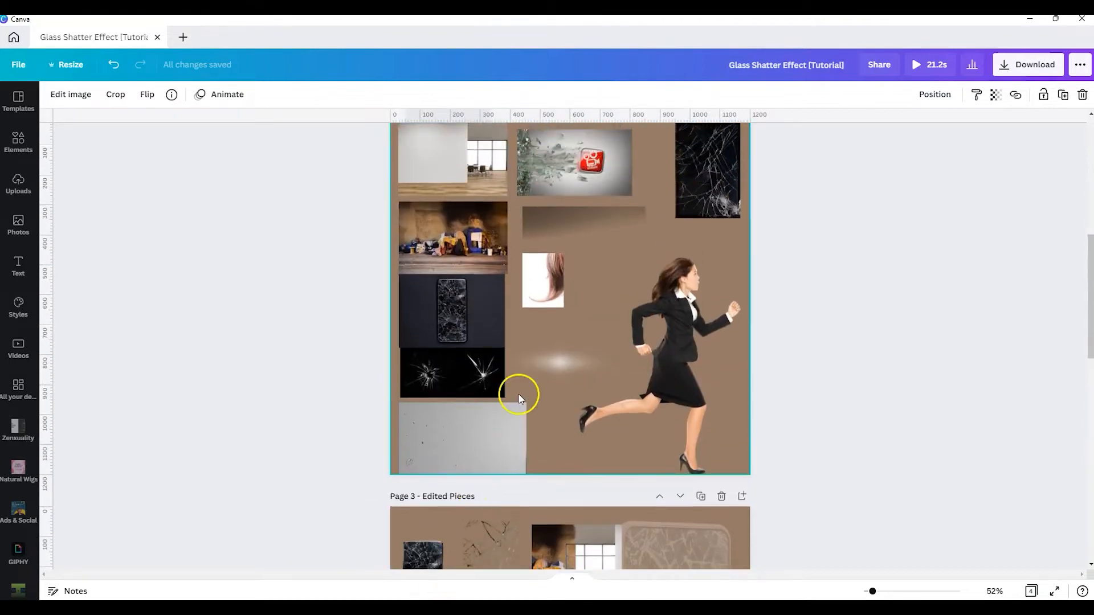
pyautogui.click(463, 371)
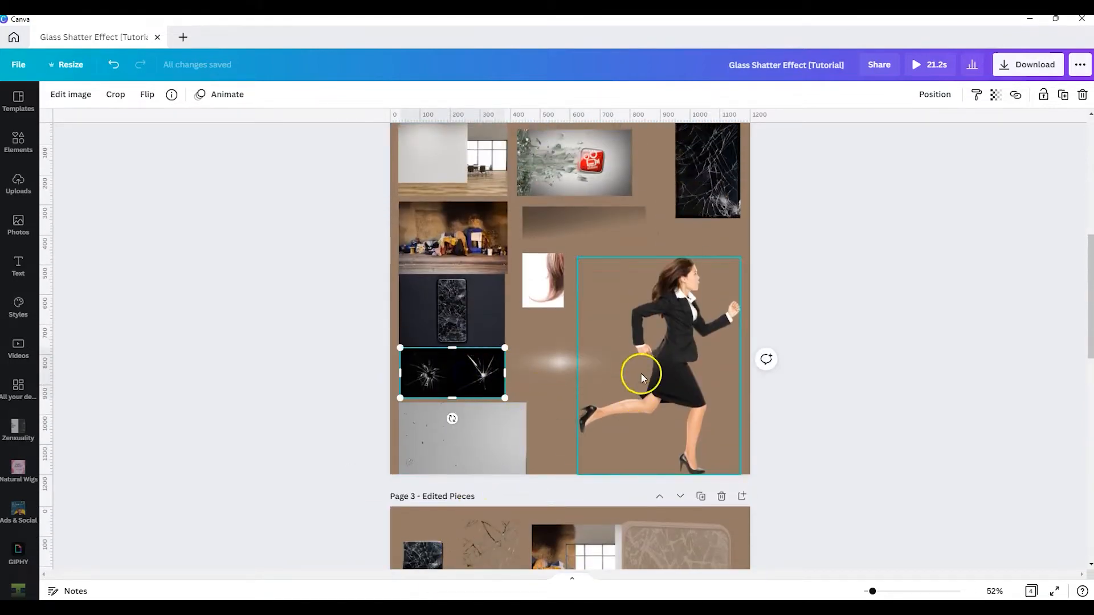
pyautogui.scroll(-2, 621, 379)
pyautogui.scroll(5, 609, 388)
pyautogui.scroll(5, 610, 394)
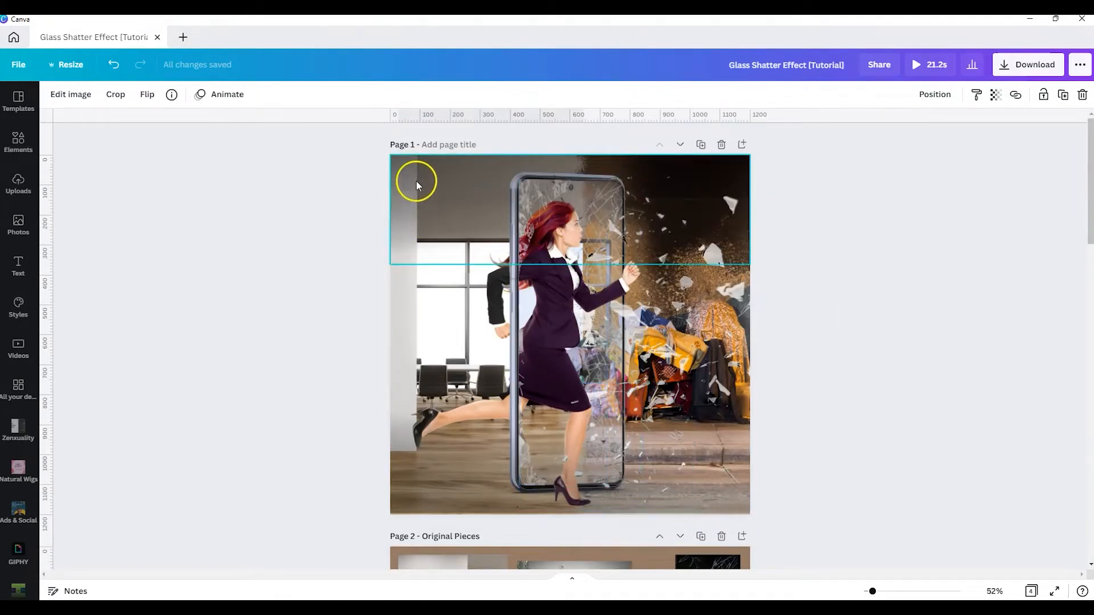
pyautogui.scroll(-3, 627, 393)
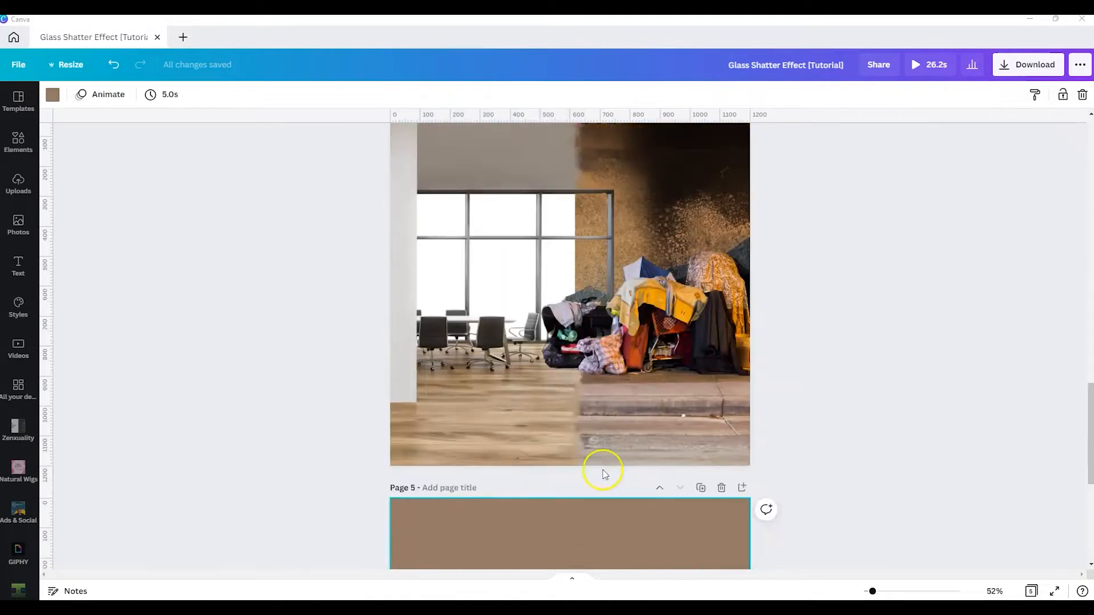
# Copy the original office and street photos onto the blank Page 5.
pyautogui.scroll(5, 606, 467)
pyautogui.scroll(7, 606, 466)
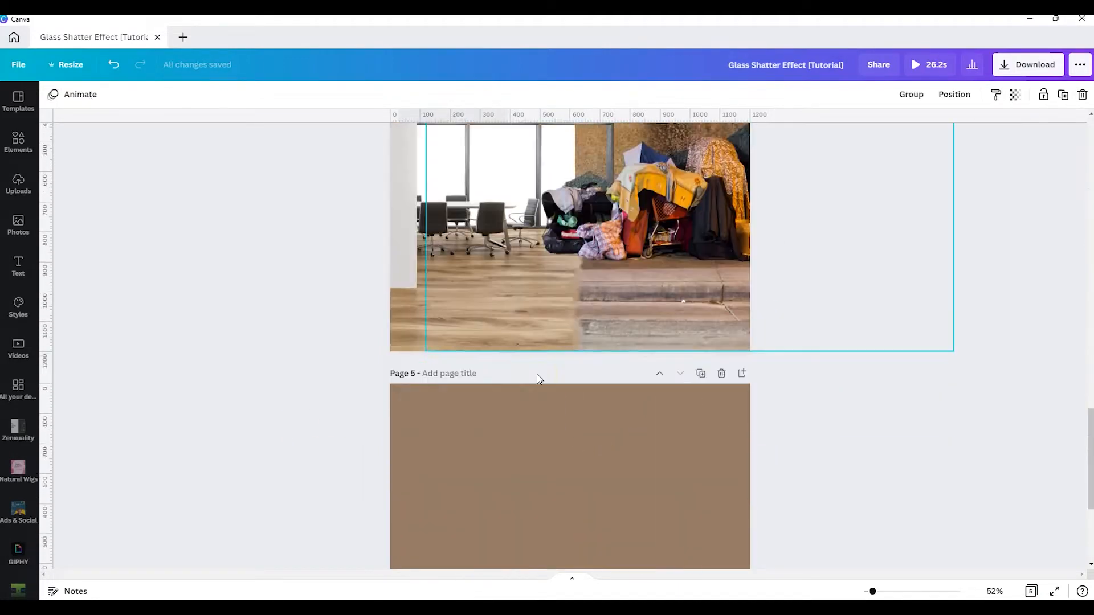
pyautogui.scroll(-1, 537, 376)
pyautogui.click(542, 401)
pyautogui.hotkey('ctrl', 'v')
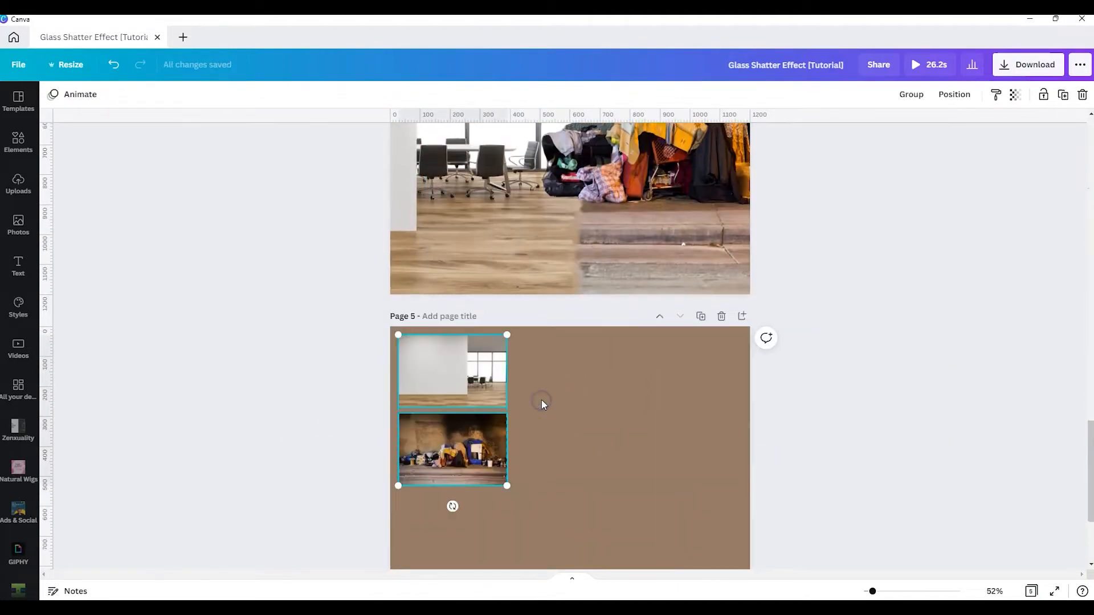
# Separate the pasted photos on Page 5, moving the office photo right and the street photo well below it.
pyautogui.scroll(-2, 589, 406)
pyautogui.click(650, 378)
pyautogui.moveTo(450, 259); pyautogui.dragTo(544, 274)
pyautogui.moveTo(456, 336); pyautogui.dragTo(558, 458)
pyautogui.scroll(-1, 558, 458)
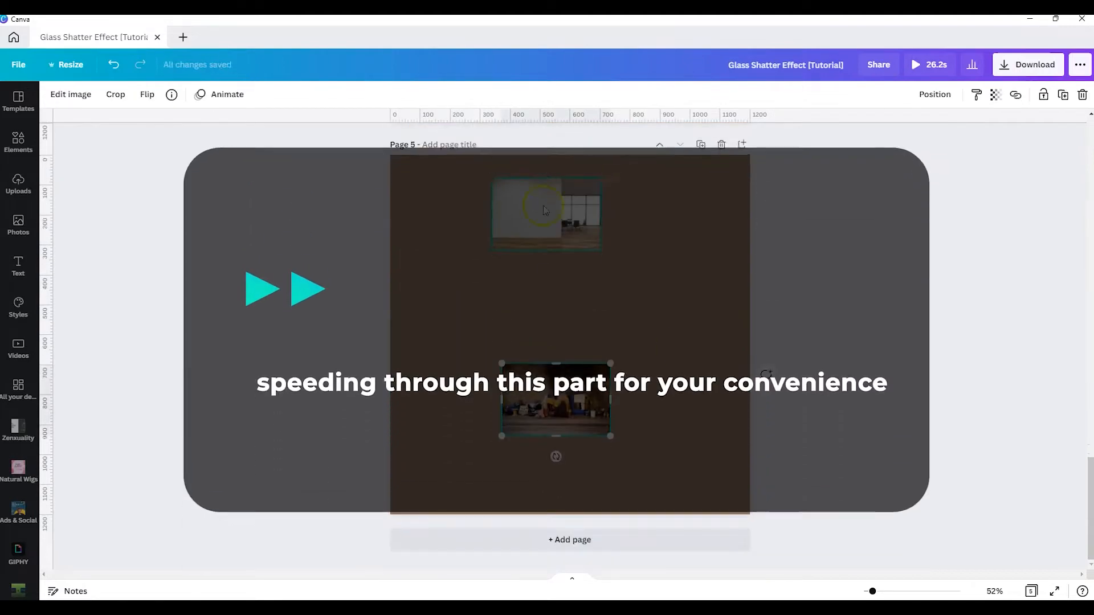
# Enlarge the office and street photos to the full height of Page 5, with the street photo beside the office's right edge.
pyautogui.moveTo(541, 214); pyautogui.dragTo(546, 191)
pyautogui.moveTo(496, 227); pyautogui.dragTo(40, 482)
pyautogui.click(555, 400)
pyautogui.moveTo(555, 400); pyautogui.dragTo(661, 478)
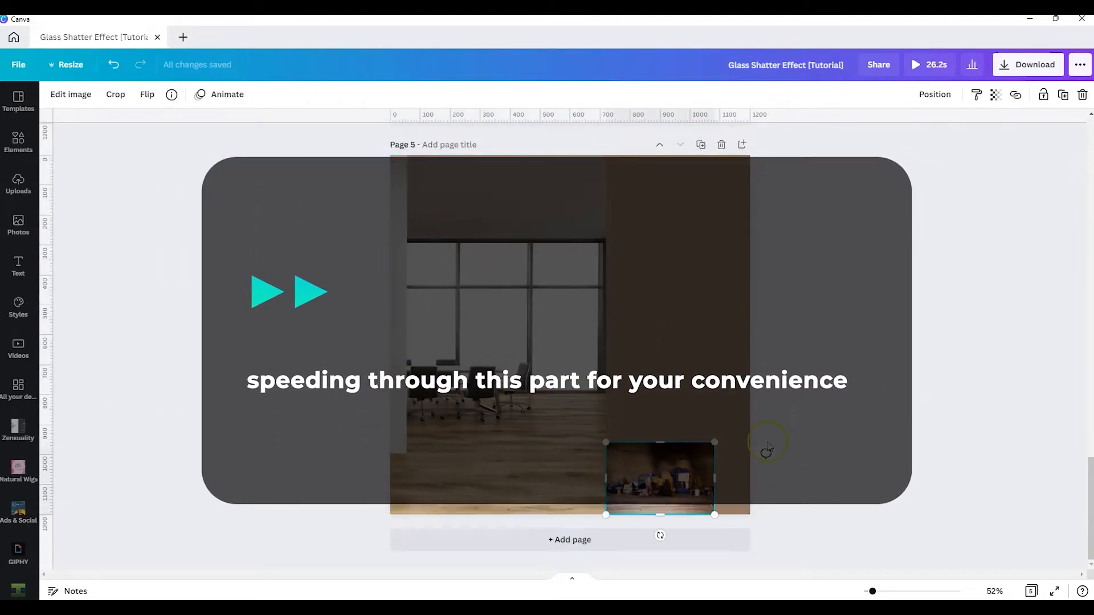
pyautogui.moveTo(716, 442); pyautogui.dragTo(1074, 55)
# Shift the office photo left to end at the page's centre, and slide the street photo left behind it to close the gap.
pyautogui.moveTo(537, 310); pyautogui.dragTo(501, 312)
pyautogui.scroll(6, 635, 363)
pyautogui.scroll(-5, 635, 364)
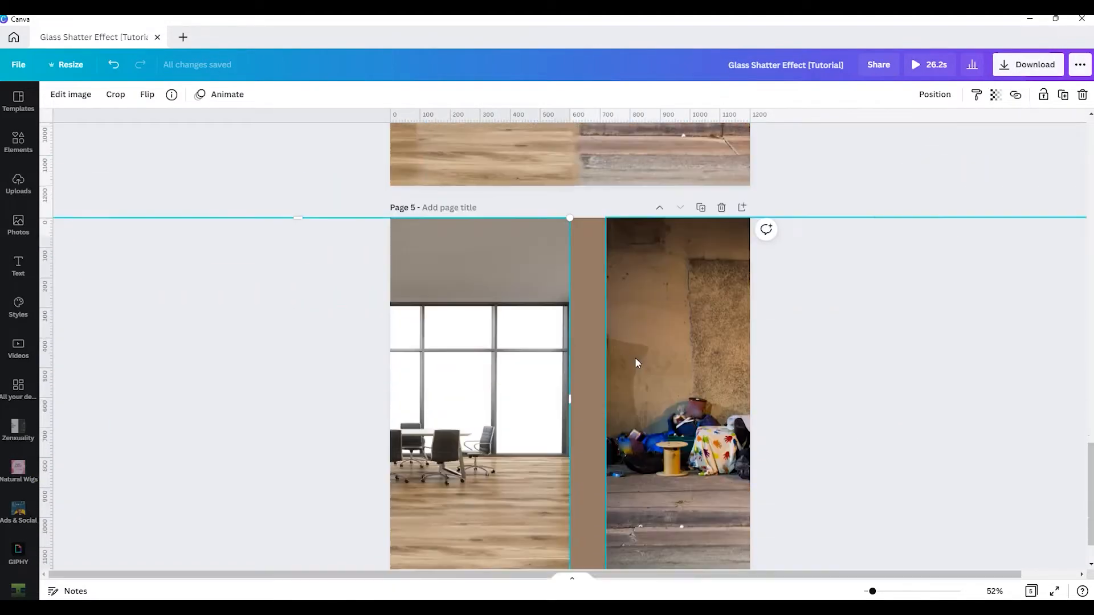
pyautogui.moveTo(667, 369); pyautogui.dragTo(579, 404)
pyautogui.click(935, 95)
pyautogui.click(643, 407)
pyautogui.click(648, 344)
pyautogui.click(934, 95)
pyautogui.click(891, 127)
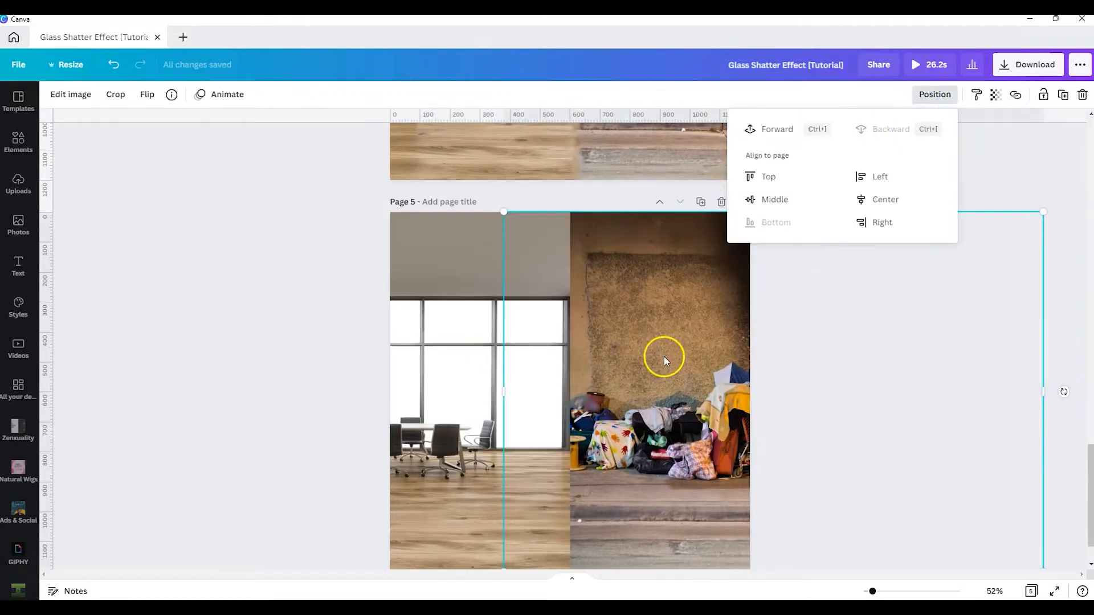
# Move the office photo right and send it behind the street photo, then slide the street photo left across Page 5.
pyautogui.click(664, 356)
pyautogui.moveTo(466, 379); pyautogui.dragTo(535, 380)
pyautogui.click(934, 94)
pyautogui.click(891, 127)
pyautogui.moveTo(684, 370); pyautogui.dragTo(605, 369)
pyautogui.scroll(4, 683, 367)
pyautogui.scroll(-5, 683, 367)
pyautogui.scroll(2, 601, 373)
pyautogui.scroll(-2, 601, 373)
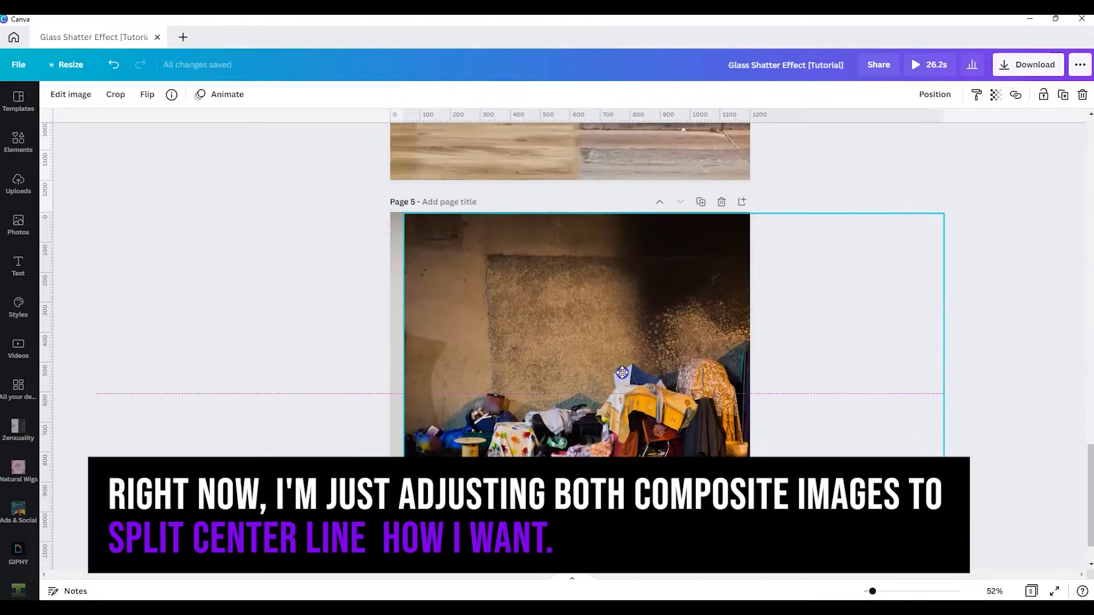
# Crop the street photo's left side so it starts at the clothes pile, uncovering the office photo.
pyautogui.moveTo(390, 334); pyautogui.dragTo(585, 328)
pyautogui.scroll(1, 599, 330)
pyautogui.click(599, 329)
pyautogui.scroll(3, 599, 330)
pyautogui.scroll(-4, 600, 331)
pyautogui.click(916, 101)
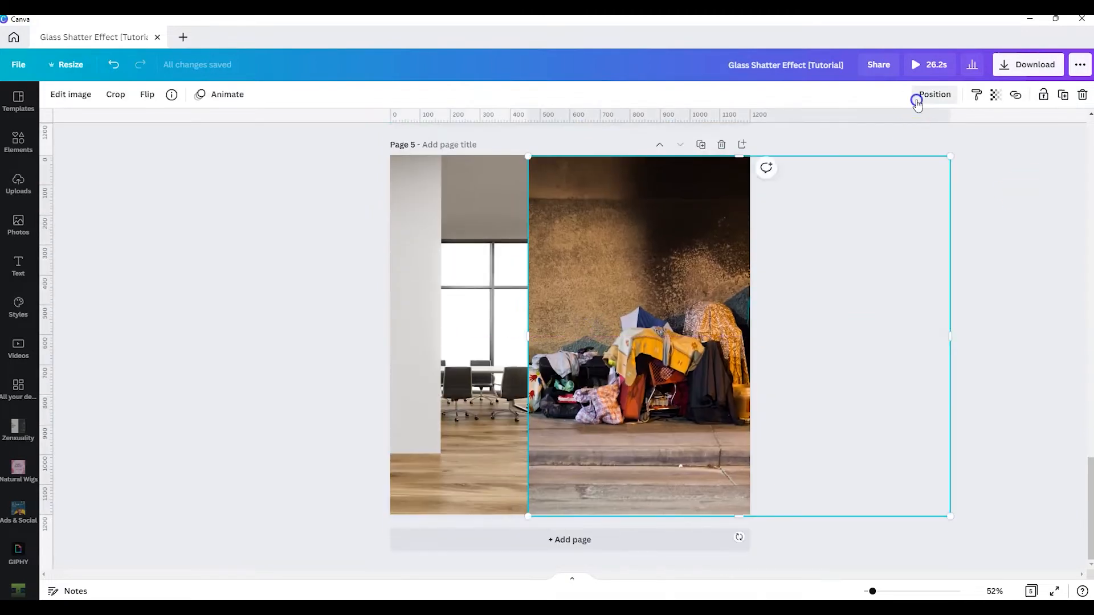
# Shift the office photo slightly left to show the meeting table, and align the street photo with the page's bottom edge.
pyautogui.click(483, 280)
pyautogui.scroll(2, 449, 372)
pyautogui.moveTo(448, 372); pyautogui.dragTo(427, 373)
pyautogui.scroll(-2, 428, 373)
pyautogui.moveTo(618, 518); pyautogui.dragTo(617, 516)
pyautogui.click(1014, 203)
# Add a single-image grid to Page 5, narrow it to the right part of the page and fill it with the street photo.
pyautogui.click(686, 278)
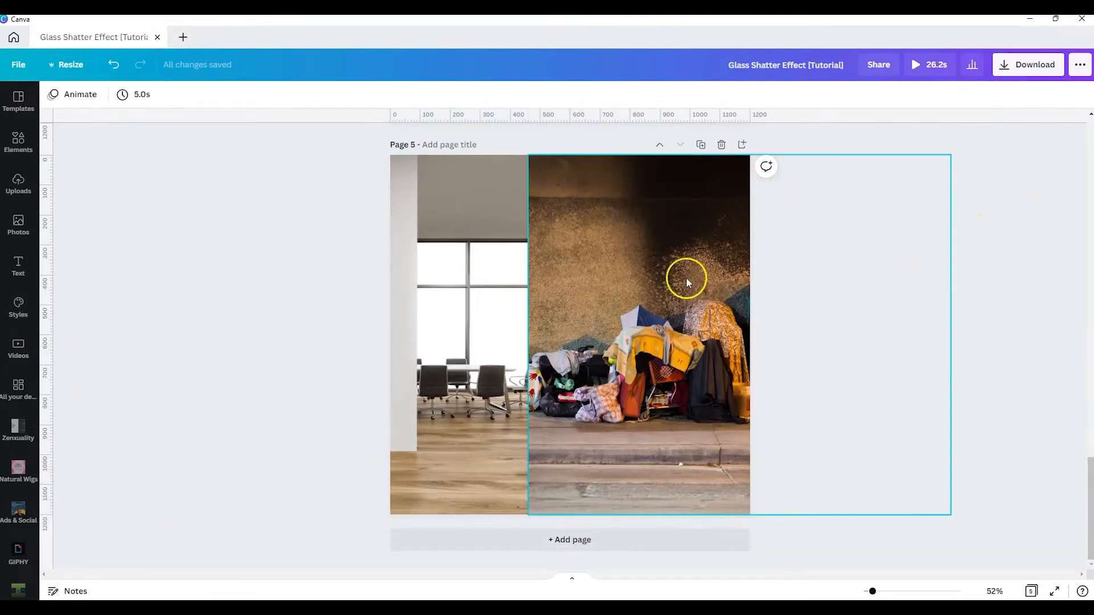
pyautogui.click(19, 142)
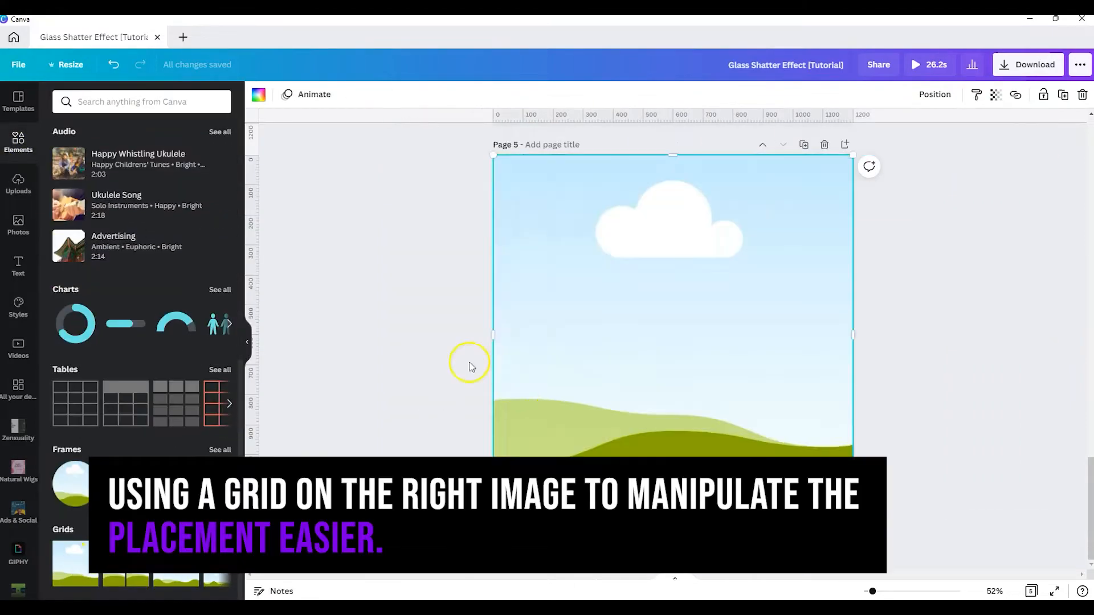
pyautogui.moveTo(673, 335); pyautogui.dragTo(635, 337)
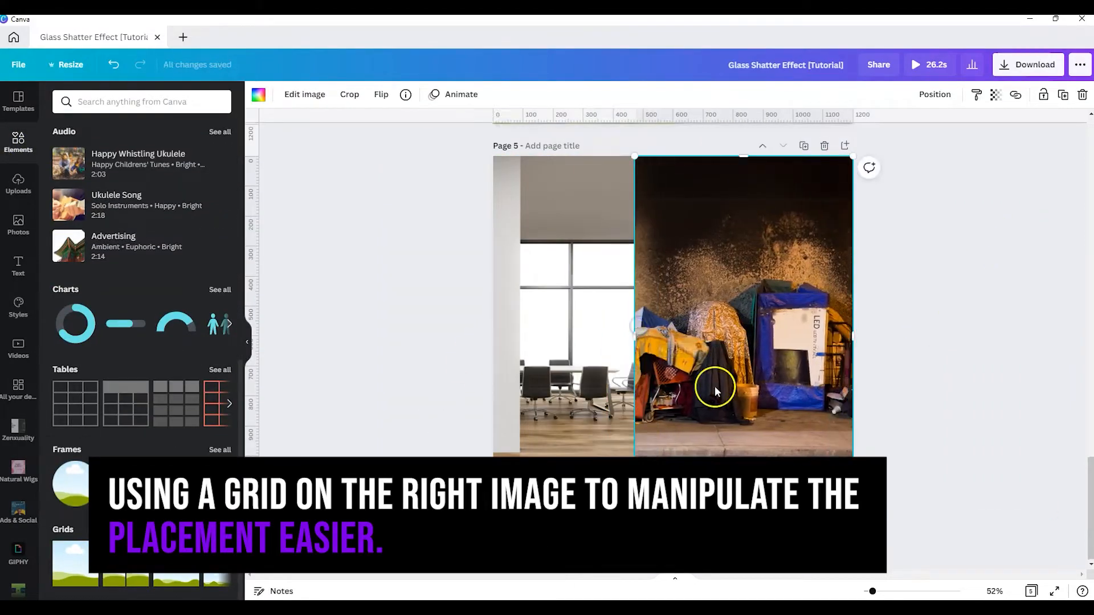
# Reposition the street photo inside its grid to show the whole clothes pile, and extend the grid slightly to the left.
pyautogui.scroll(2, 718, 383)
pyautogui.doubleClick(732, 370)
pyautogui.moveTo(735, 368); pyautogui.dragTo(840, 359)
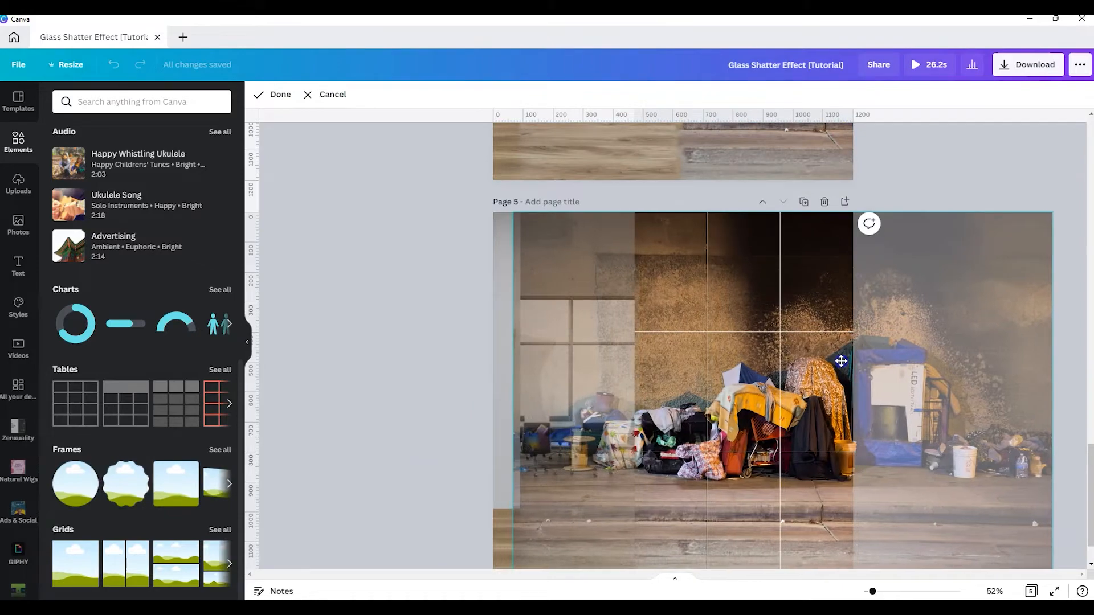
pyautogui.moveTo(633, 391); pyautogui.dragTo(619, 394)
pyautogui.doubleClick(827, 239)
pyautogui.click(418, 222)
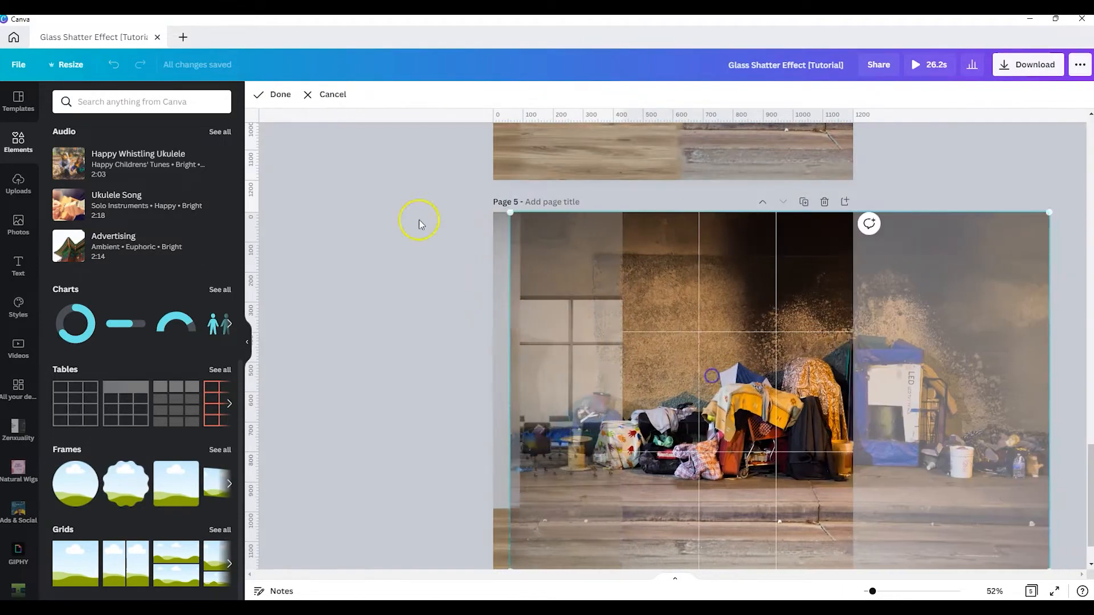
# Fit the street grid to the right half of Page 5 and shift the photo inside it slightly left.
pyautogui.moveTo(684, 360); pyautogui.dragTo(739, 354)
pyautogui.scroll(4, 700, 355)
pyautogui.scroll(-5, 700, 355)
pyautogui.moveTo(904, 337); pyautogui.dragTo(853, 340)
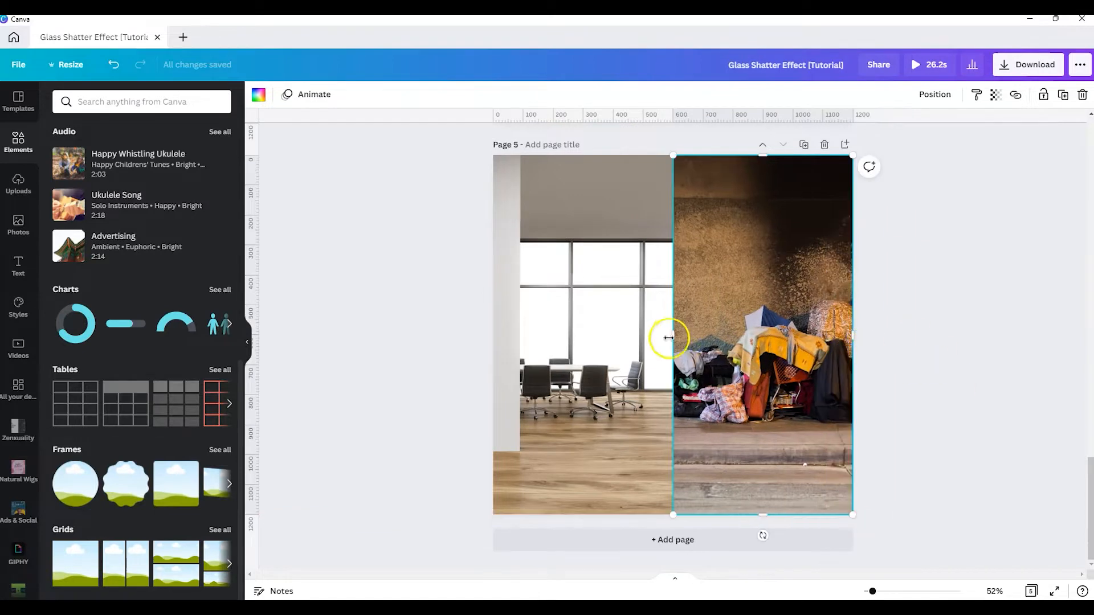
pyautogui.doubleClick(677, 339)
pyautogui.click(272, 93)
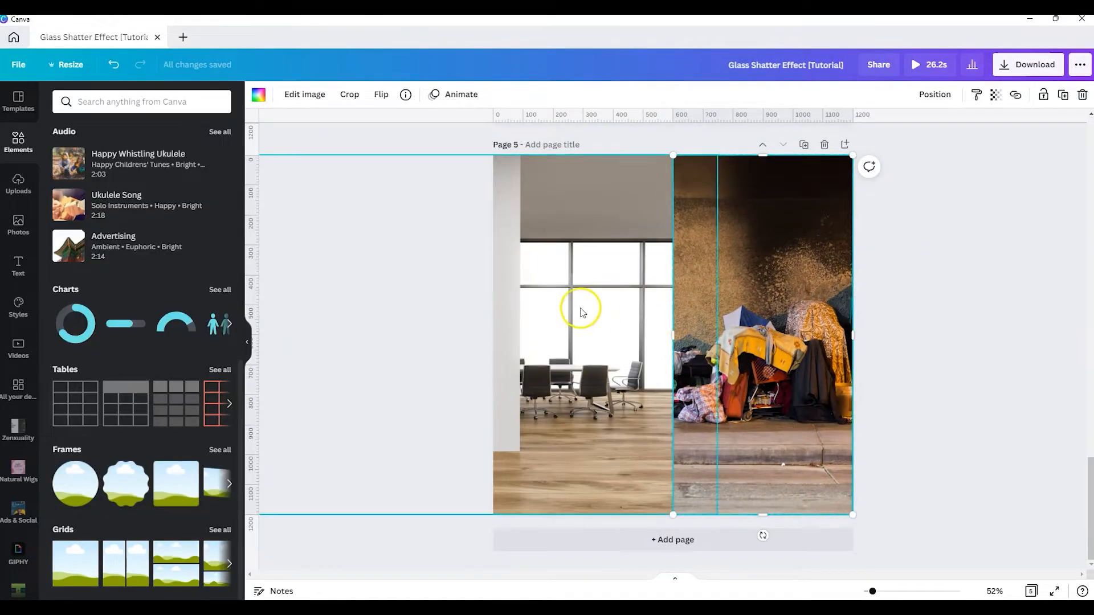
pyautogui.click(581, 309)
pyautogui.click(767, 305)
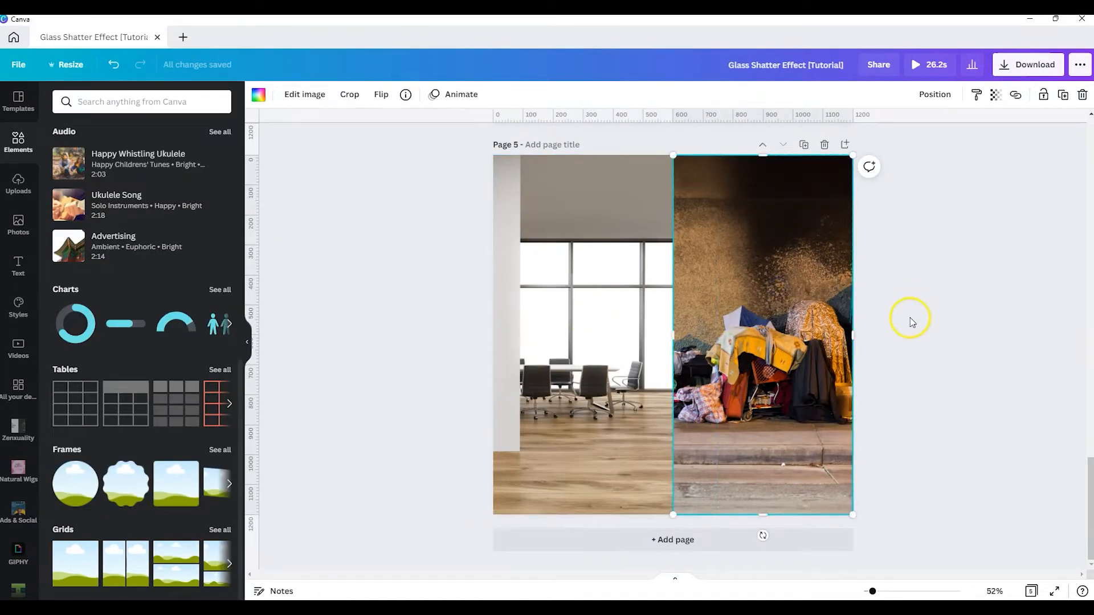
pyautogui.click(912, 322)
# Move the overlapping office photo on the Composite page down and left, away from the seam with the street photo.
pyautogui.scroll(5, 739, 303)
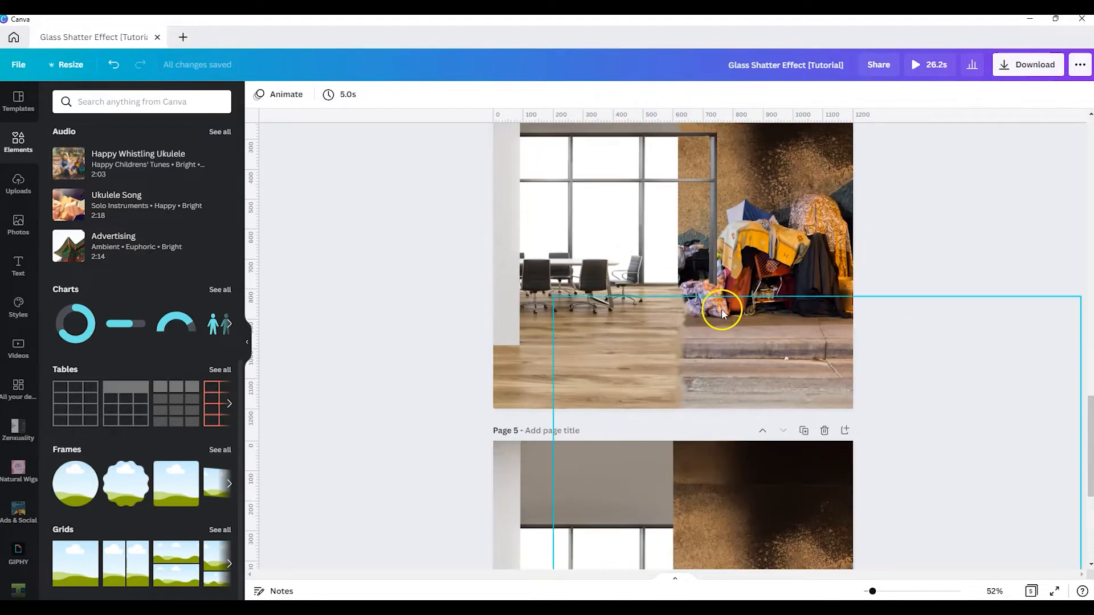
pyautogui.scroll(4, 721, 308)
pyautogui.scroll(9, 689, 290)
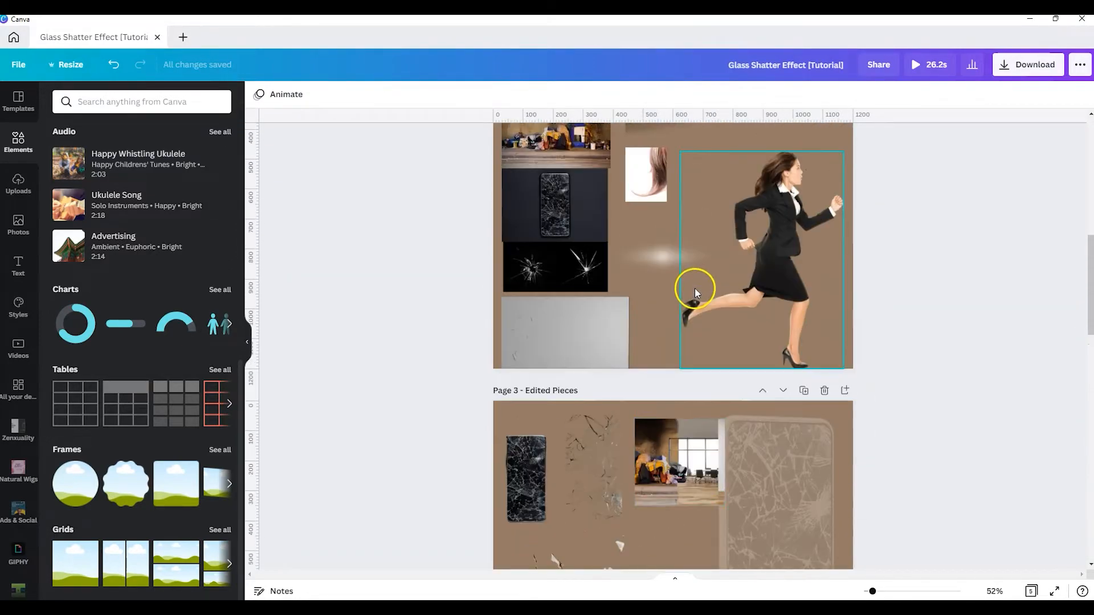
pyautogui.scroll(-11, 662, 350)
pyautogui.click(556, 261)
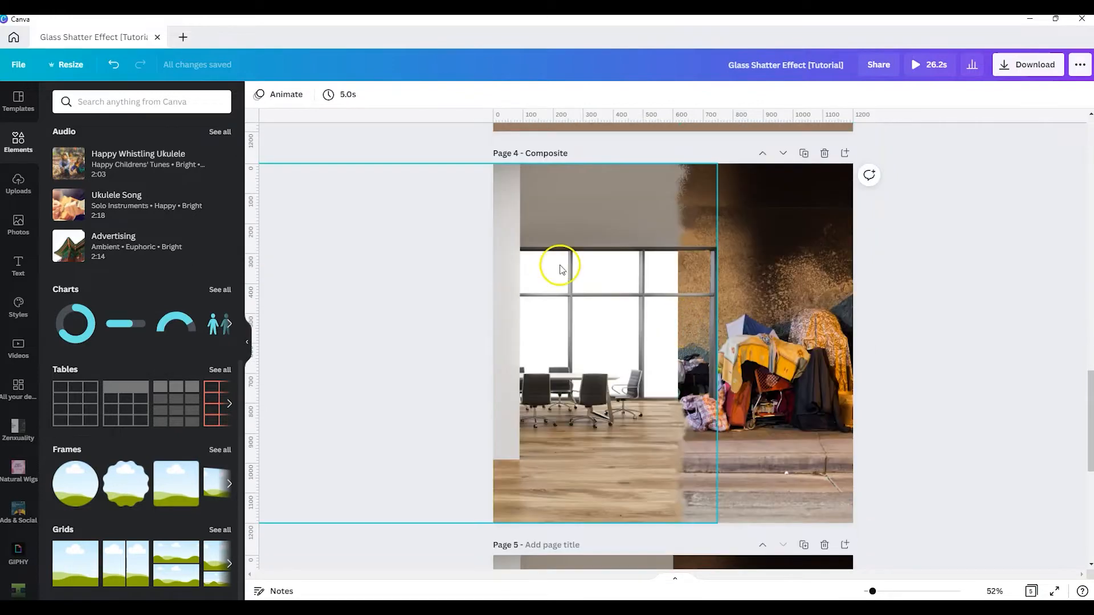
pyautogui.moveTo(645, 209); pyautogui.dragTo(533, 318)
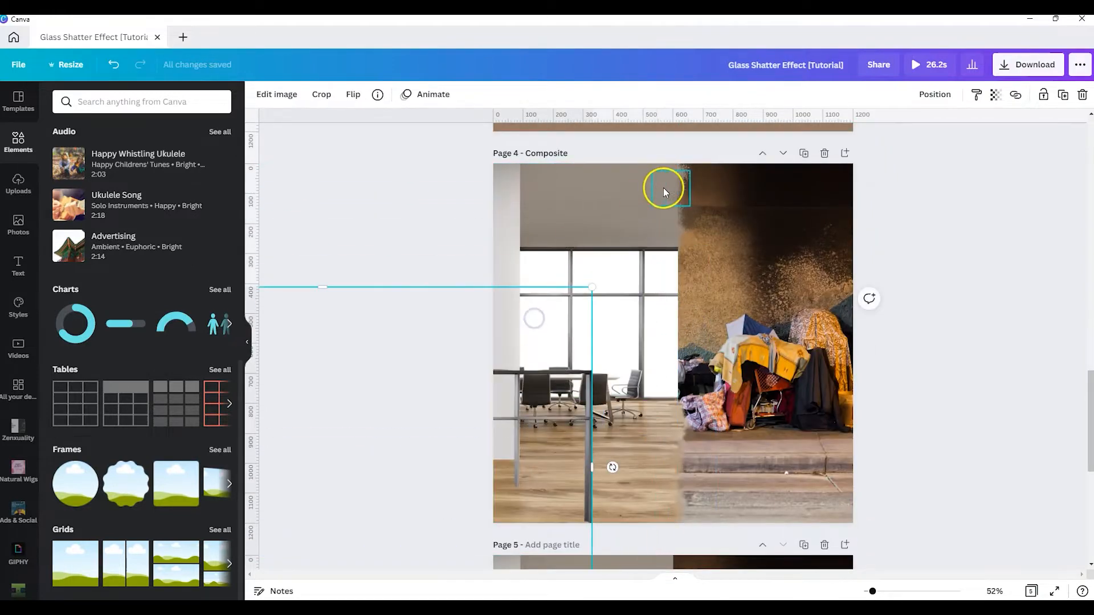
# Copy the small grey splatter from the Composite page's seam onto Page 5 and view its element details.
pyautogui.click(673, 180)
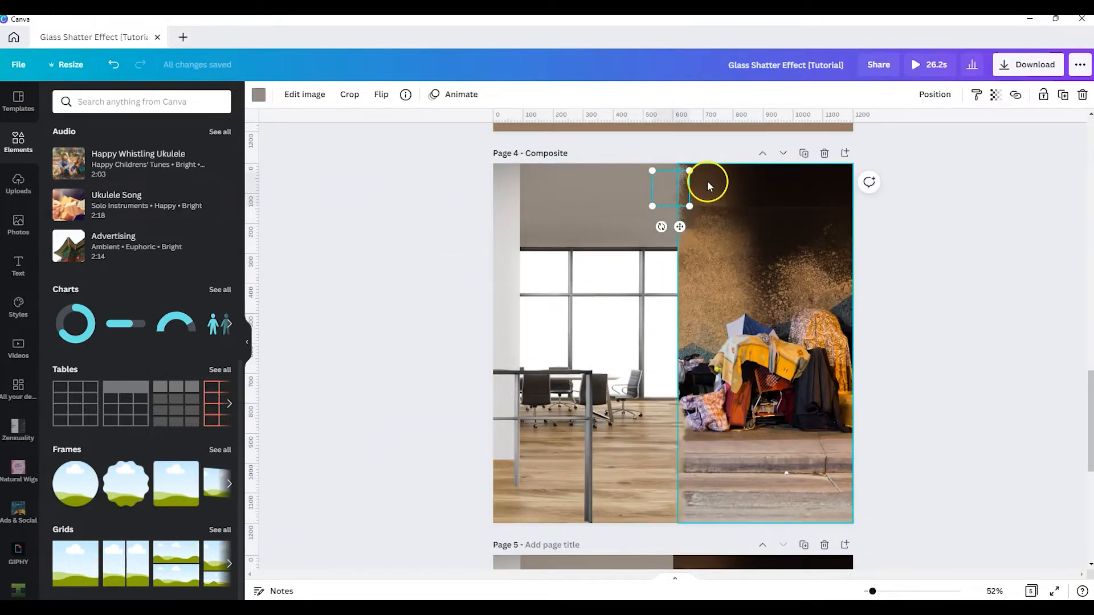
pyautogui.scroll(-6, 688, 187)
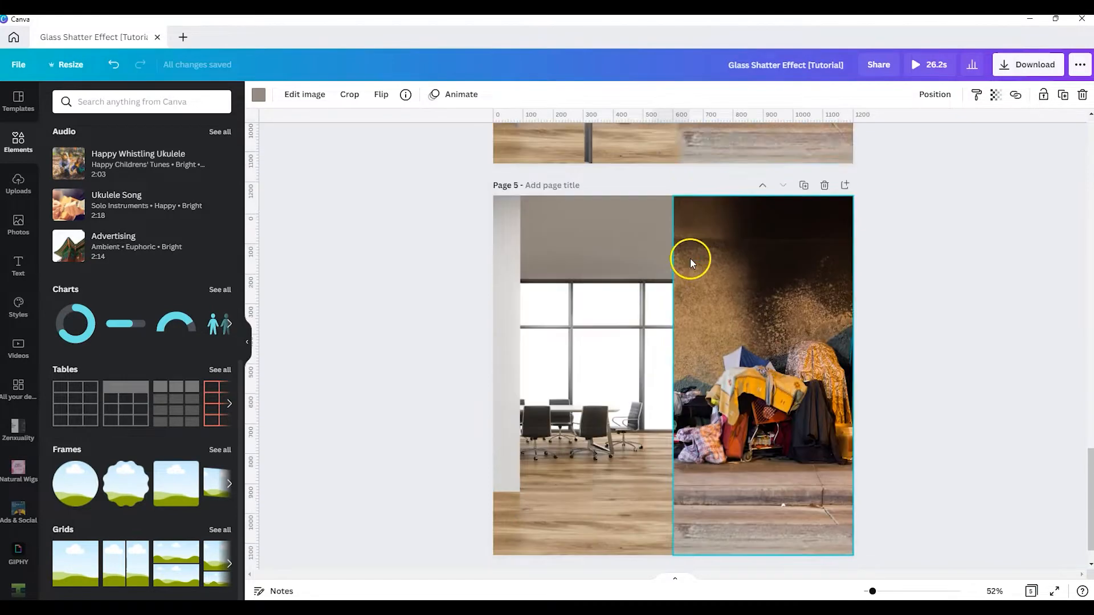
pyautogui.click(681, 178)
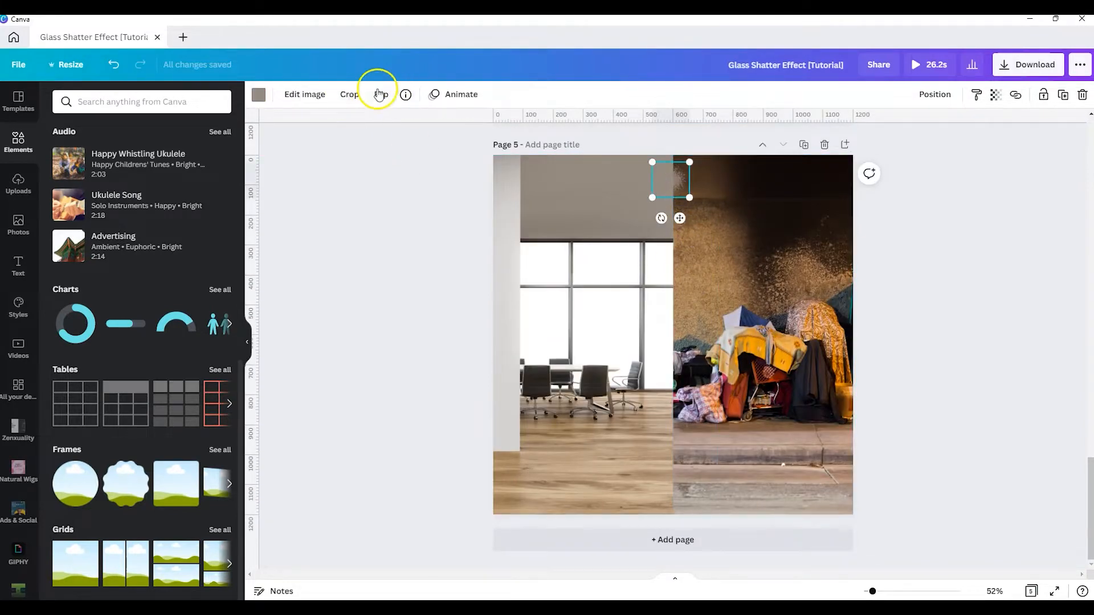
pyautogui.click(408, 97)
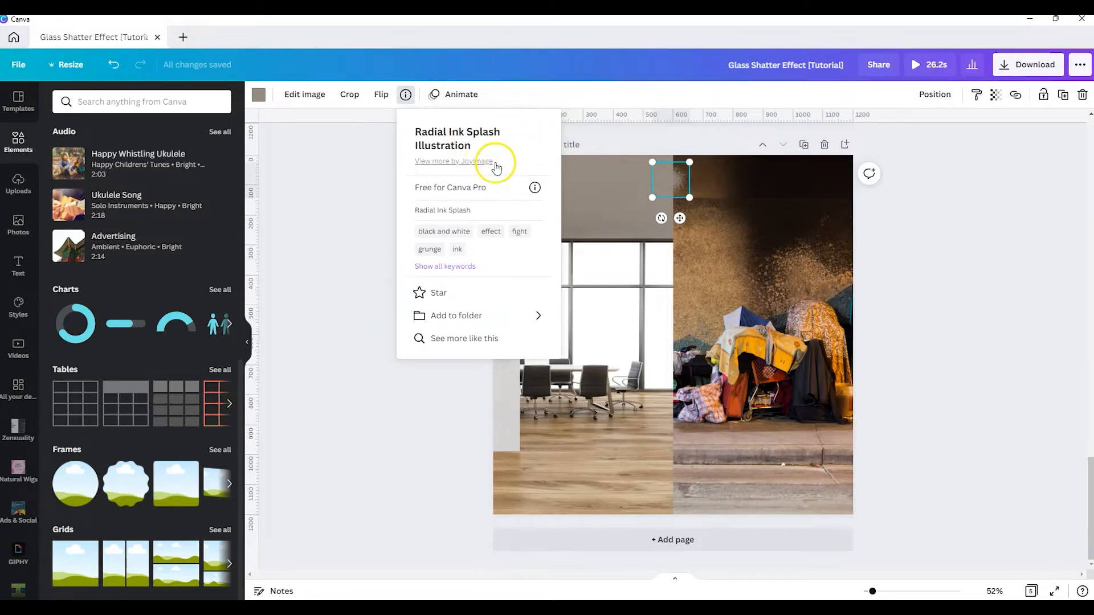
pyautogui.click(674, 182)
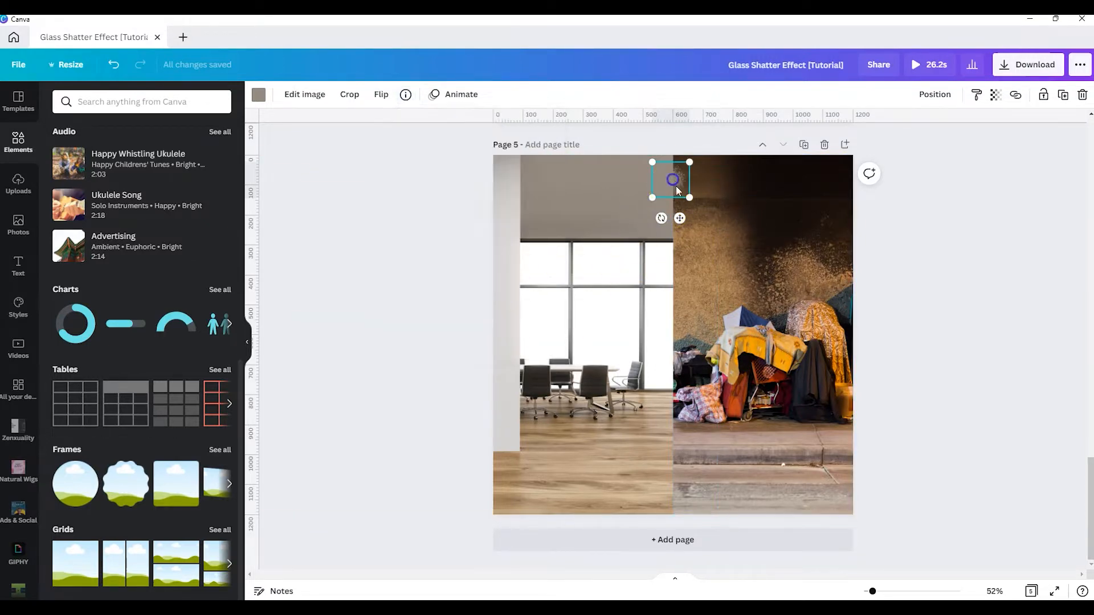
# Enlarge the splatter slightly and place it across the seam at the upper edge of Page 5.
pyautogui.moveTo(688, 196)
pyautogui.mouseDown()
pyautogui.moveTo(702, 209)
pyautogui.moveTo(675, 186)
pyautogui.mouseUp()
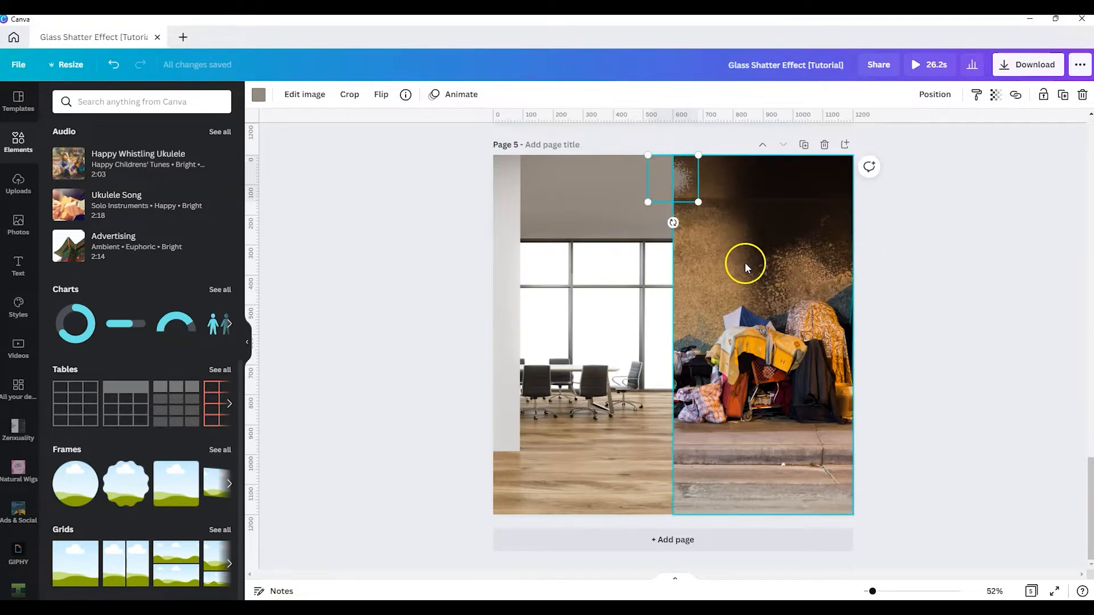
pyautogui.moveTo(678, 179); pyautogui.dragTo(667, 177)
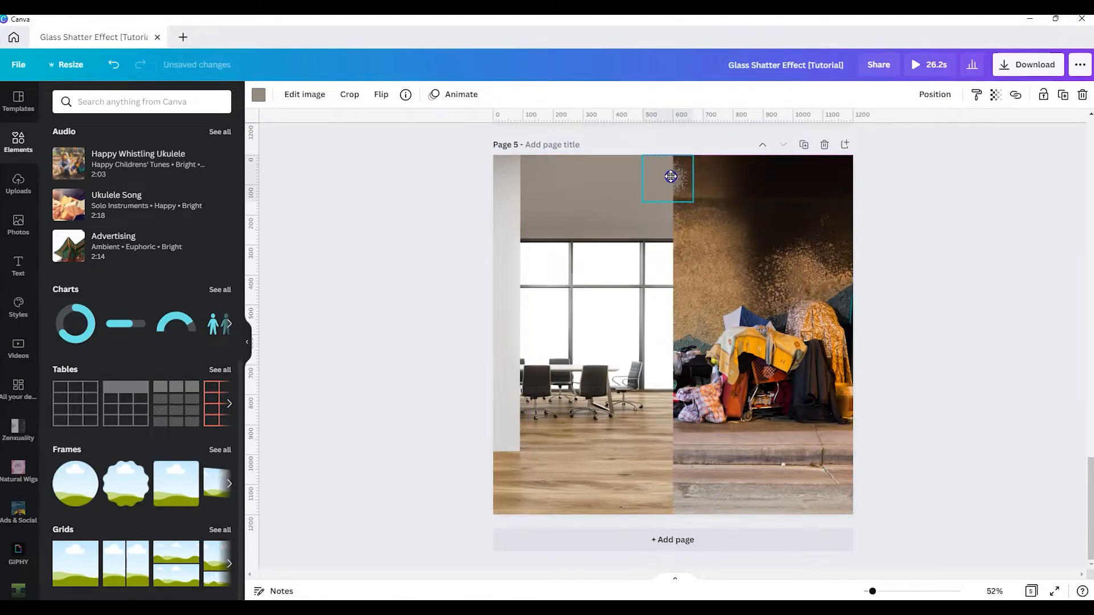
pyautogui.moveTo(670, 177); pyautogui.dragTo(676, 165)
# Search the elements for splatter and browse the graphics for a piece suited to disguising the seam.
pyautogui.scroll(1, 679, 164)
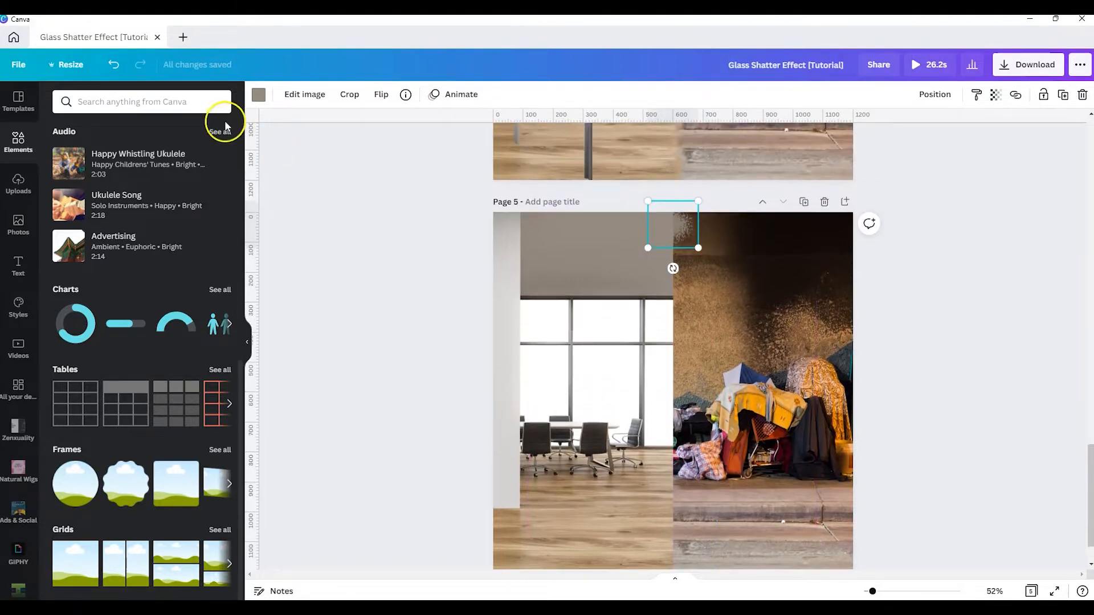
pyautogui.click(70, 101)
pyautogui.write('splatter')
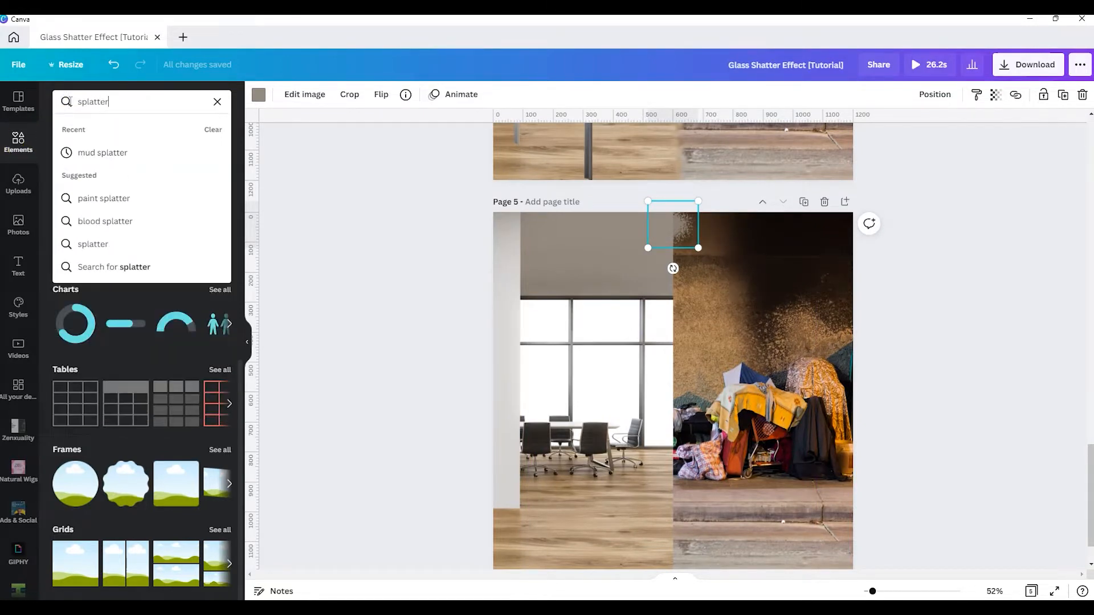
pyautogui.press('Return')
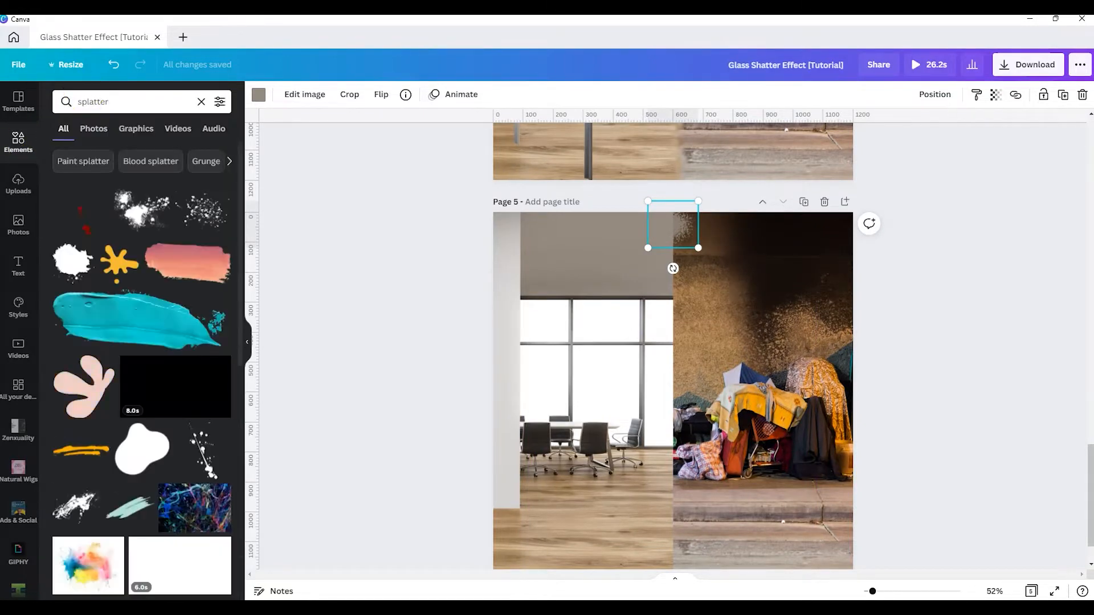
pyautogui.scroll(-3, 171, 337)
pyautogui.scroll(3, 176, 342)
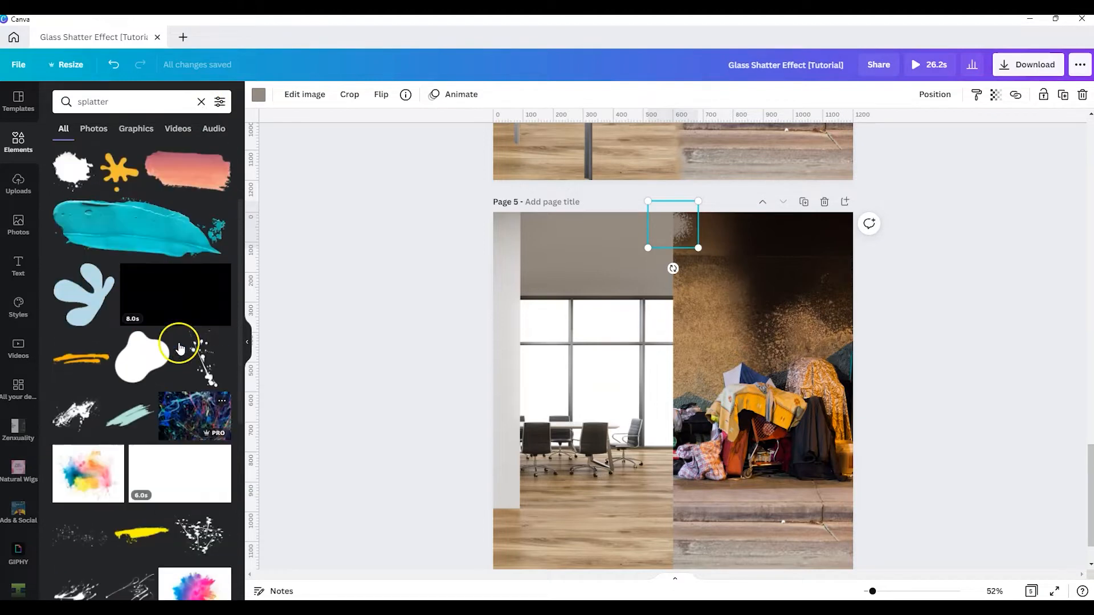
pyautogui.click(142, 130)
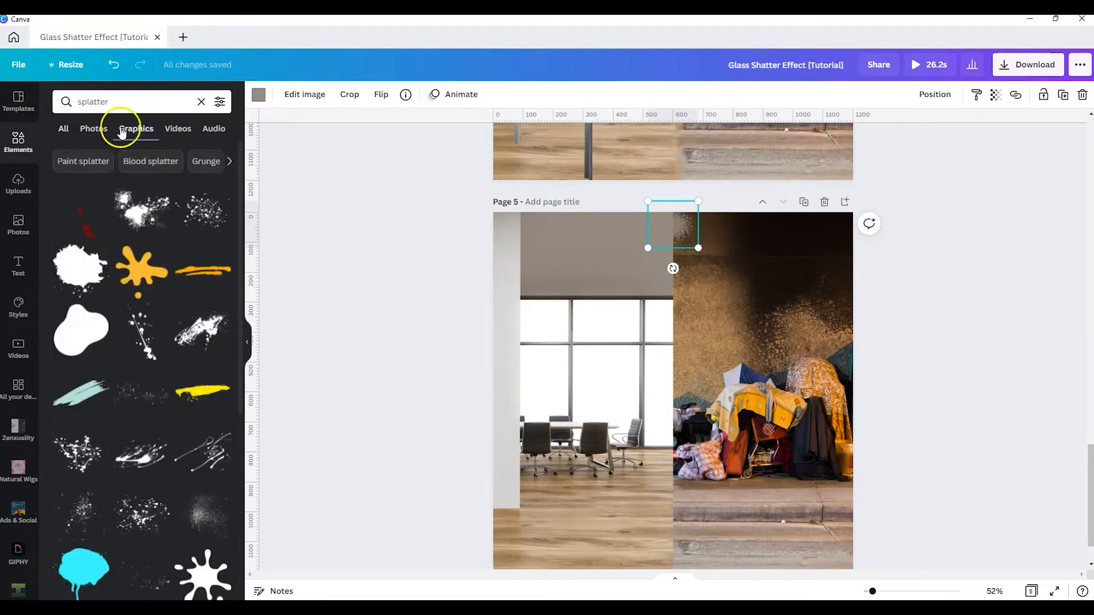
pyautogui.scroll(-1, 176, 488)
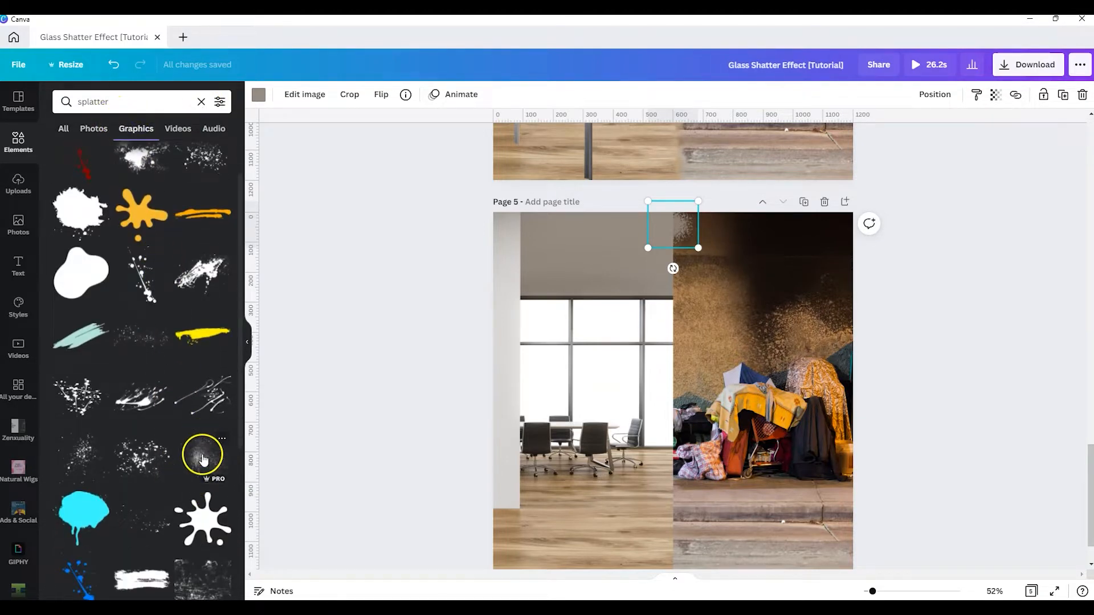
pyautogui.scroll(-2, 204, 459)
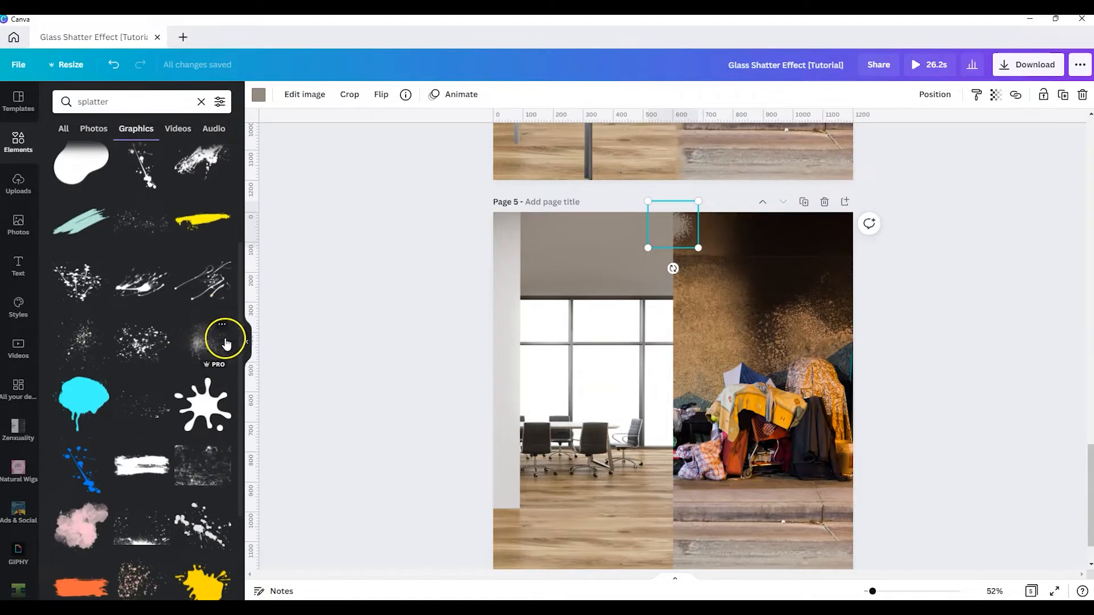
pyautogui.scroll(-3, 181, 456)
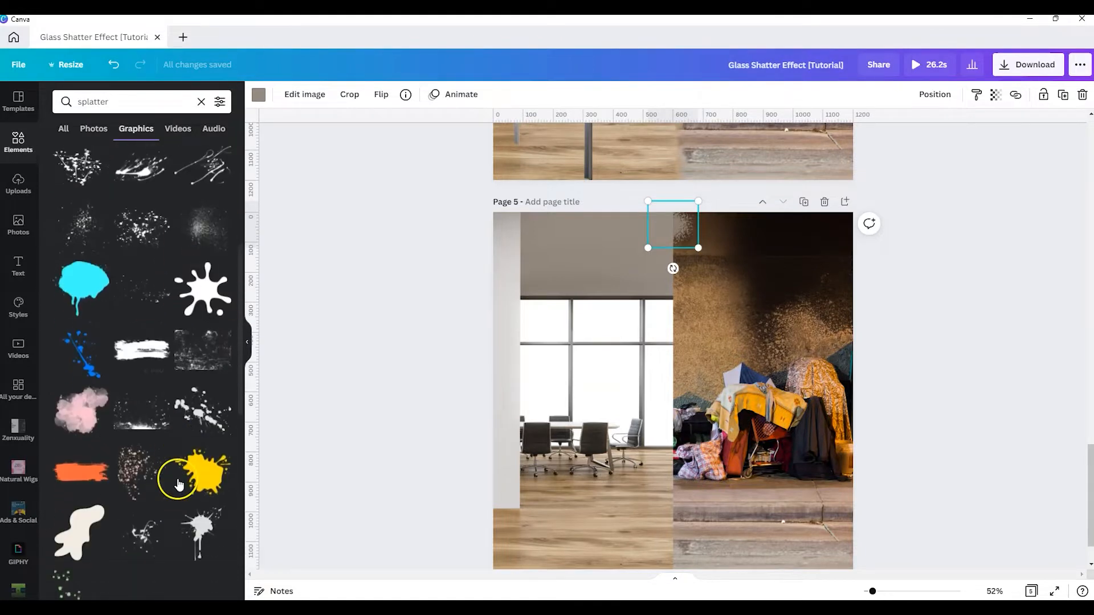
pyautogui.scroll(-6, 162, 450)
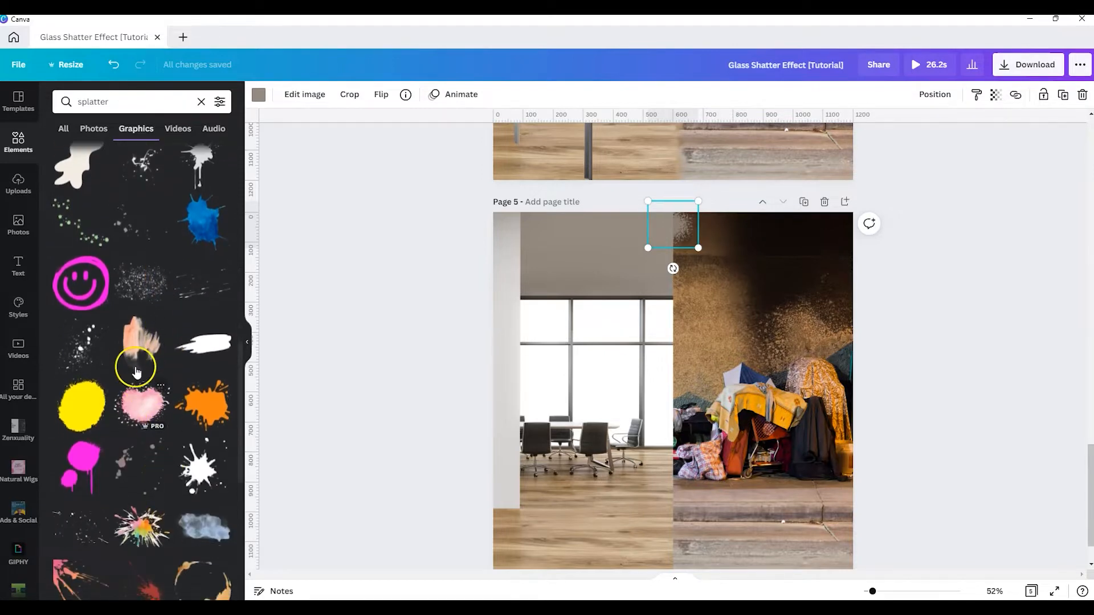
pyautogui.scroll(-3, 195, 496)
pyautogui.scroll(-4, 195, 504)
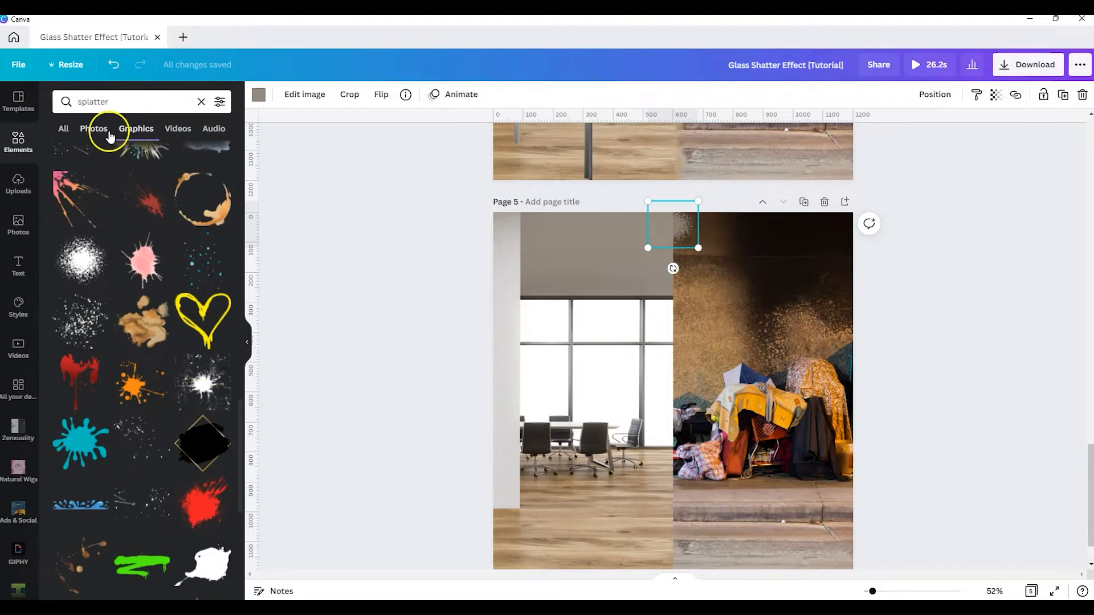
# Search the elements for smudge, browse the graphics, and nudge the splatter on Page 5's seam slightly upward.
pyautogui.doubleClick(114, 104)
pyautogui.write('smudge')
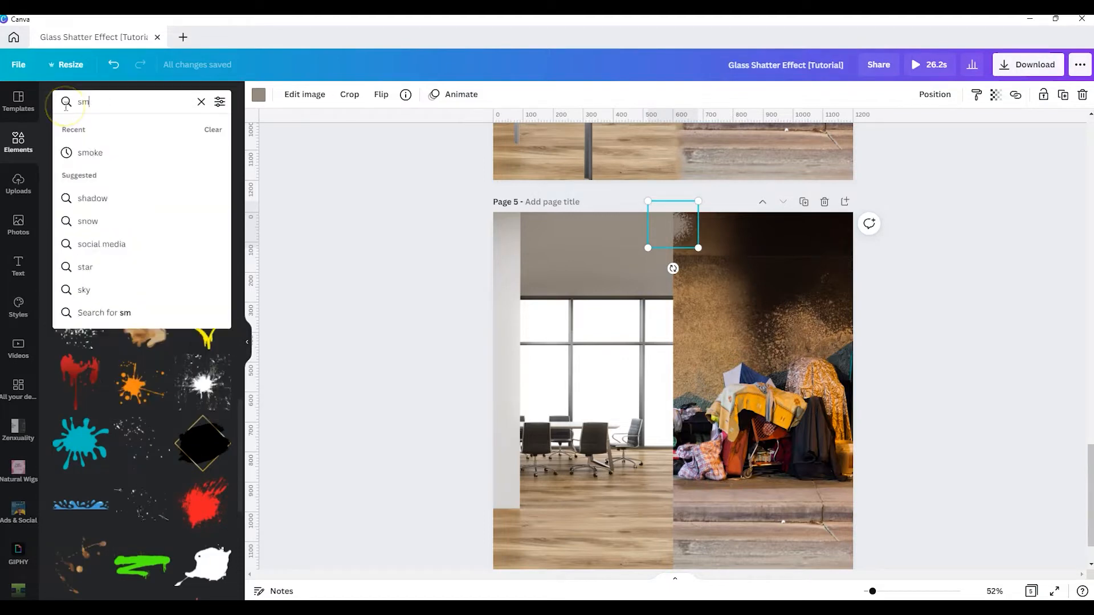
pyautogui.press('Return')
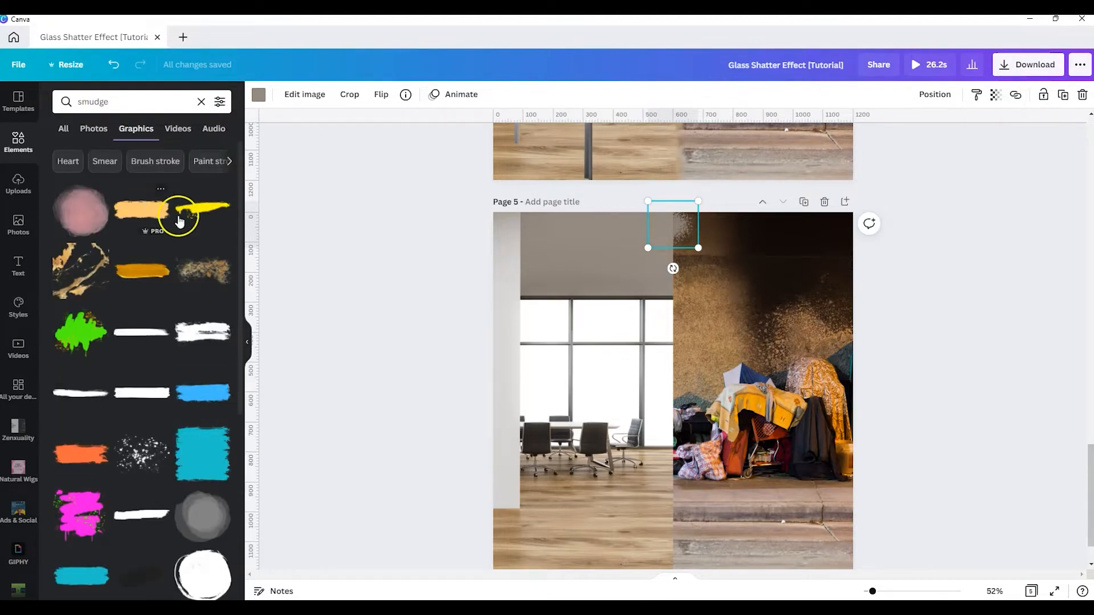
pyautogui.scroll(-2, 159, 342)
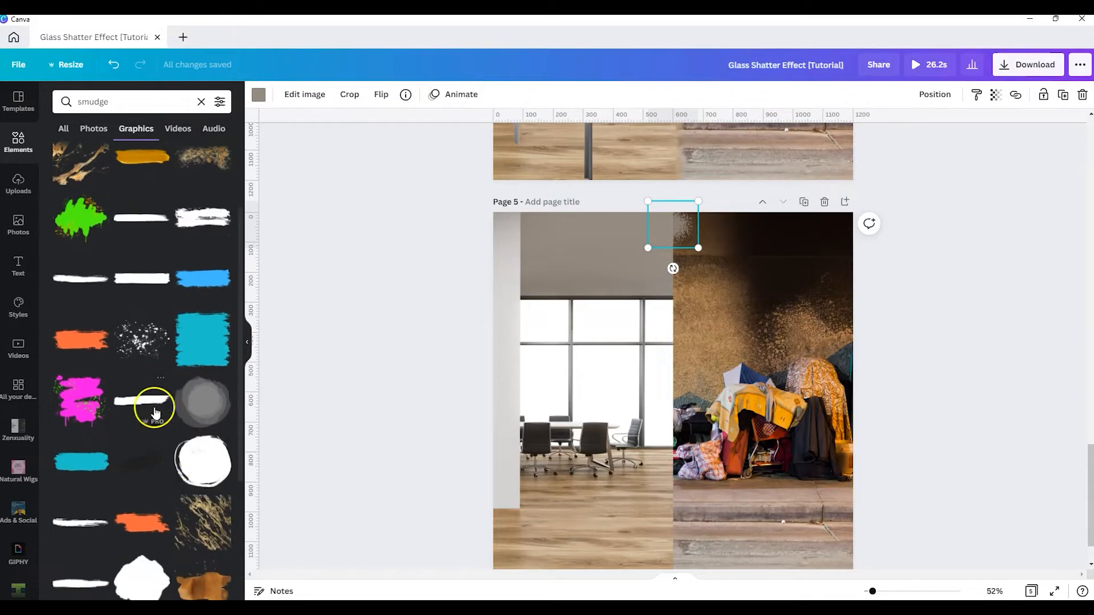
pyautogui.moveTo(680, 225); pyautogui.dragTo(684, 217)
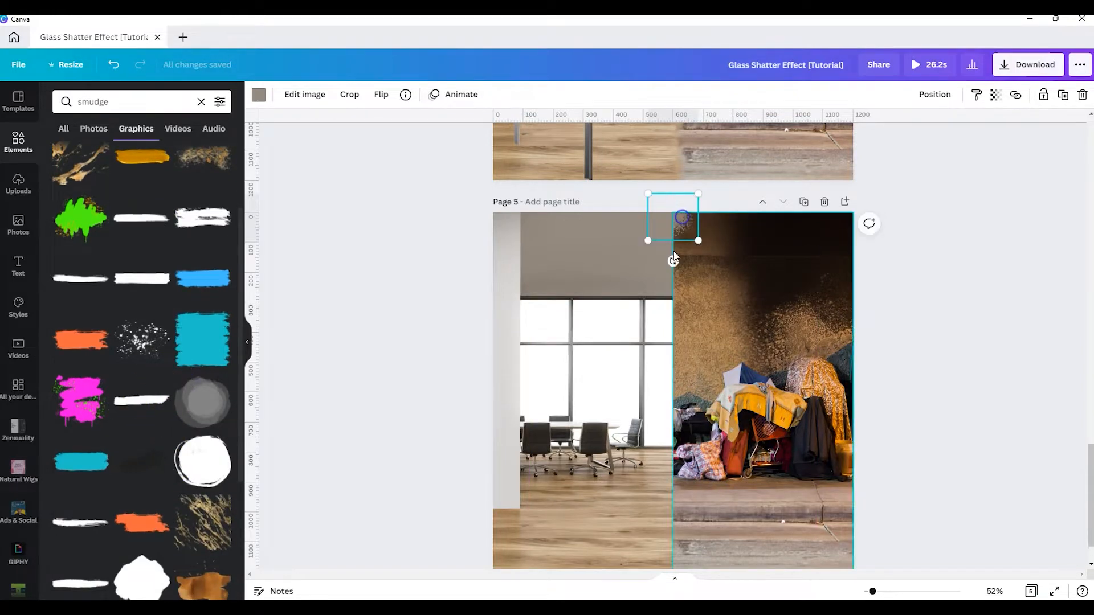
# Add the soft grey smudge from the photo results, shrink it and place it across Page 5's upper seam.
pyautogui.click(99, 131)
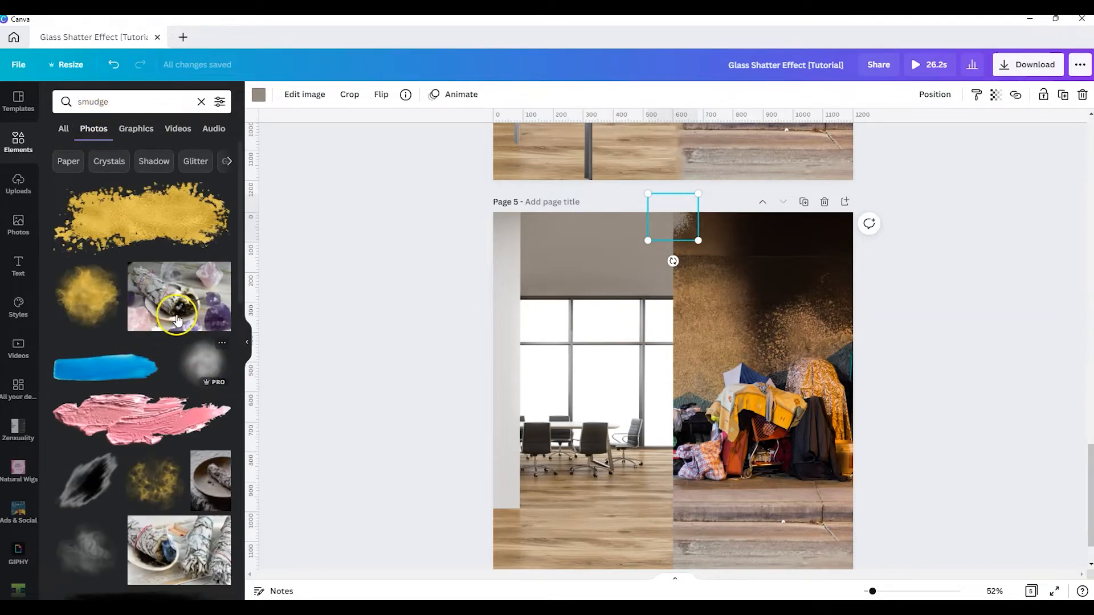
pyautogui.click(203, 357)
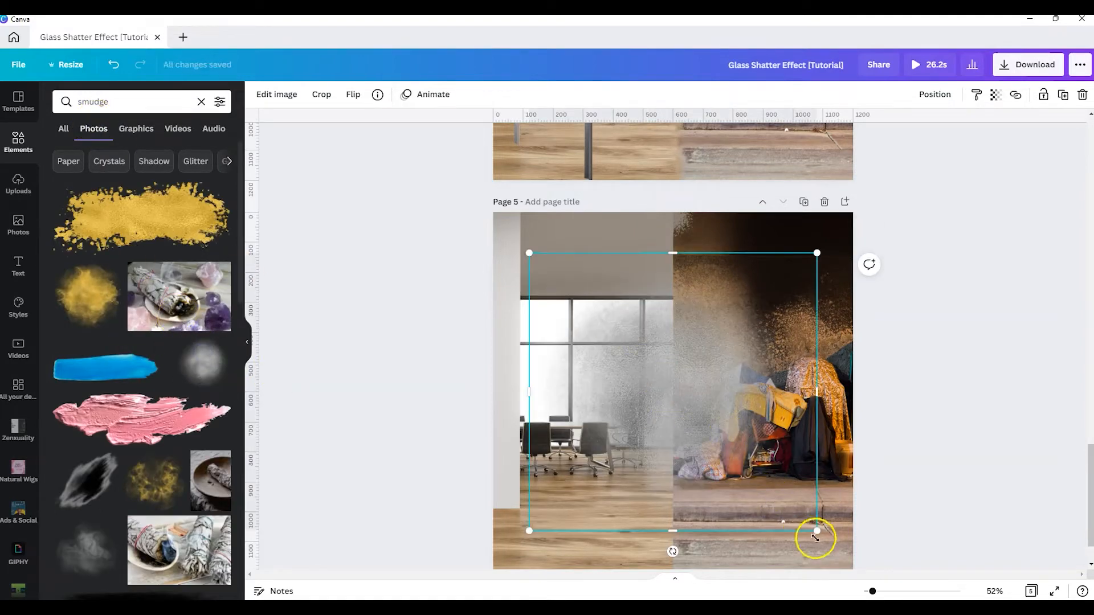
pyautogui.moveTo(815, 537); pyautogui.dragTo(617, 335)
pyautogui.moveTo(555, 285); pyautogui.dragTo(658, 289)
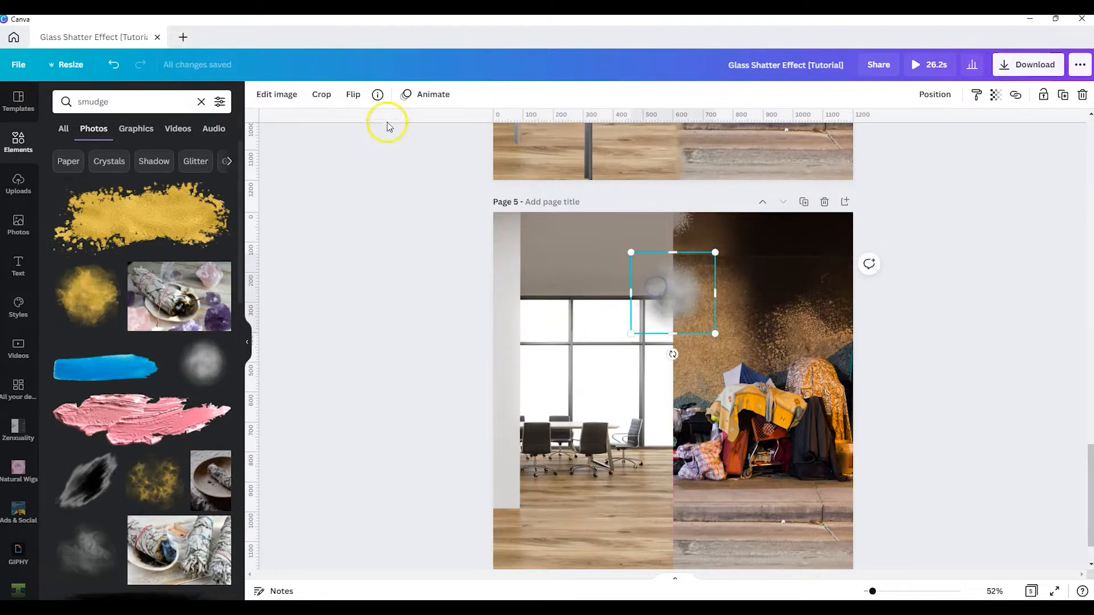
# Set the grey smudge's blur to 67 and shift it left onto the office photo.
pyautogui.click(277, 94)
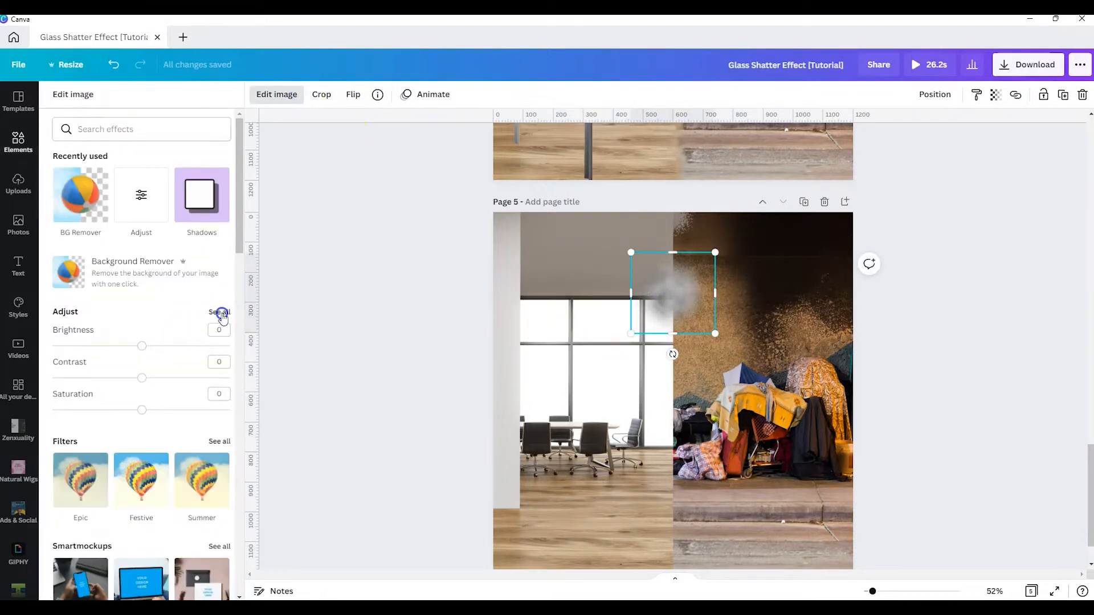
pyautogui.click(221, 313)
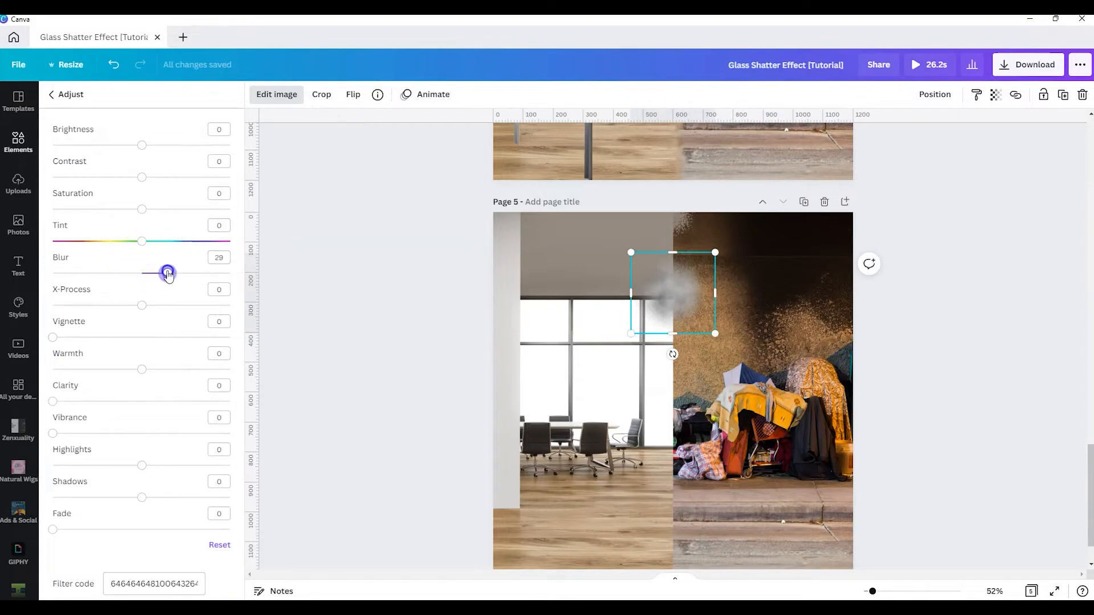
pyautogui.moveTo(677, 283)
pyautogui.mouseDown()
pyautogui.moveTo(687, 265)
pyautogui.moveTo(656, 290)
pyautogui.mouseUp()
# Lock the street photo grid and move the blurred smudge back across the seam.
pyautogui.click(835, 271)
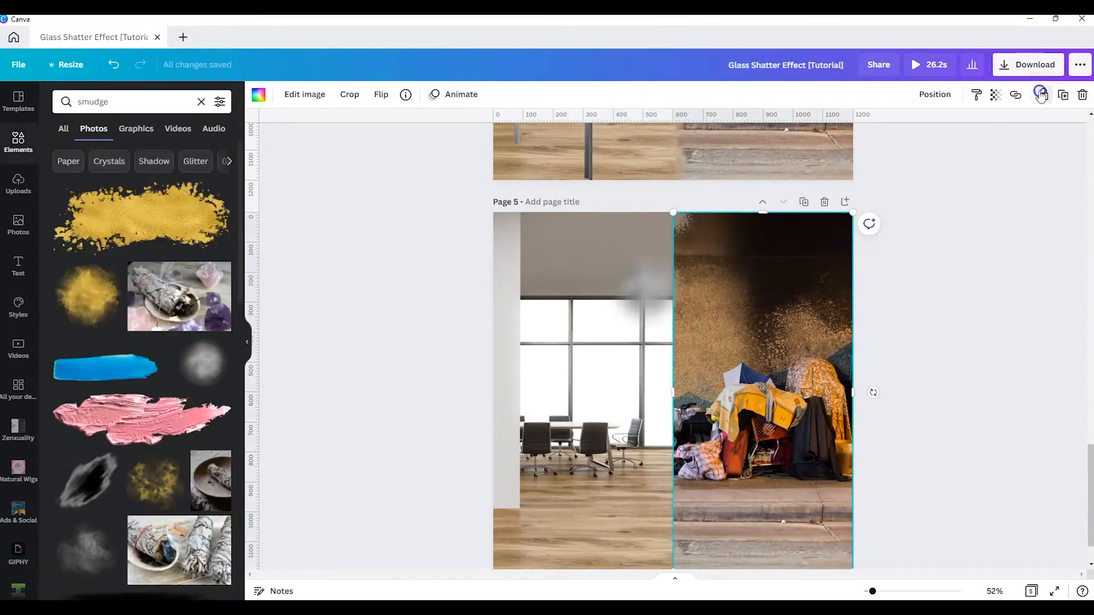
pyautogui.click(644, 305)
pyautogui.click(279, 94)
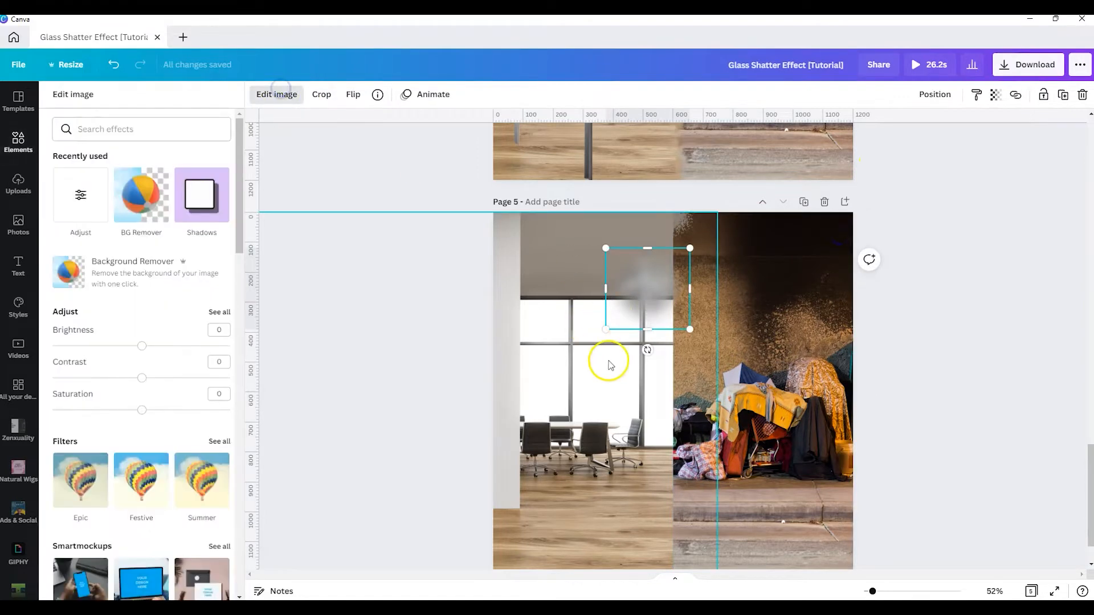
pyautogui.moveTo(636, 258)
pyautogui.mouseDown()
pyautogui.moveTo(666, 273)
pyautogui.moveTo(649, 235)
pyautogui.moveTo(662, 252)
pyautogui.mouseUp()
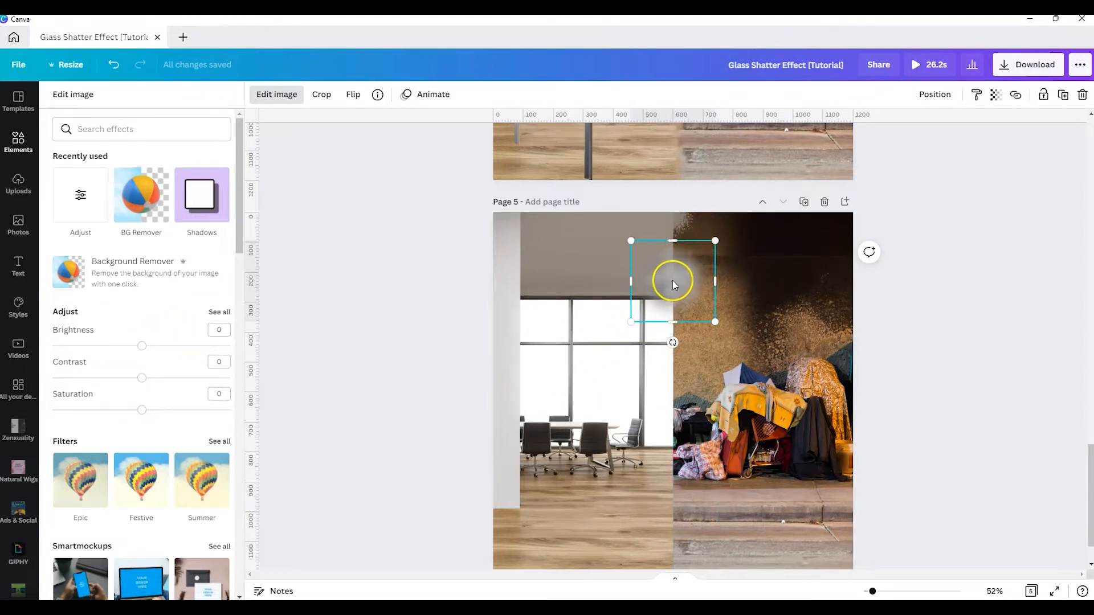
# Try recolouring the smudge with different tints, X-Process 53 and brightness -22, and remove it from the page.
pyautogui.click(221, 312)
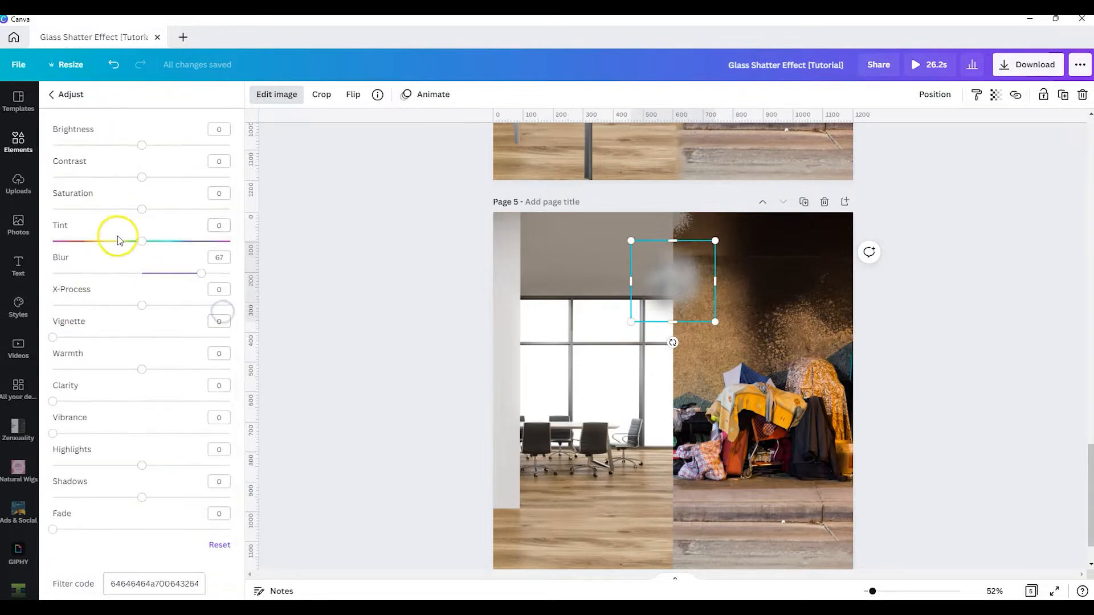
pyautogui.moveTo(138, 243)
pyautogui.mouseDown()
pyautogui.moveTo(78, 240)
pyautogui.moveTo(136, 242)
pyautogui.mouseUp()
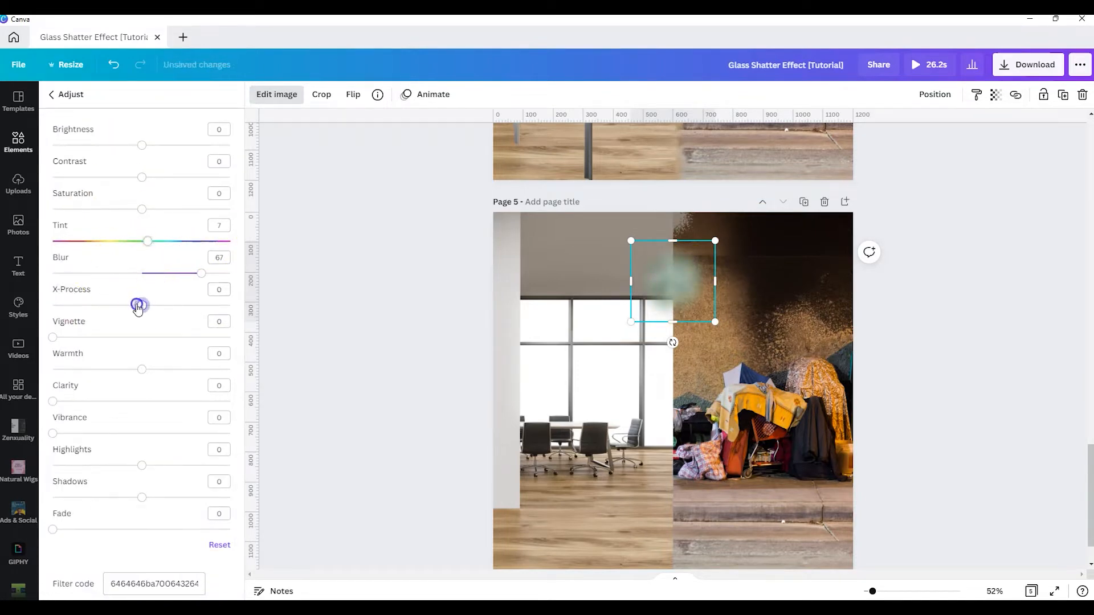
pyautogui.moveTo(138, 306); pyautogui.dragTo(189, 308)
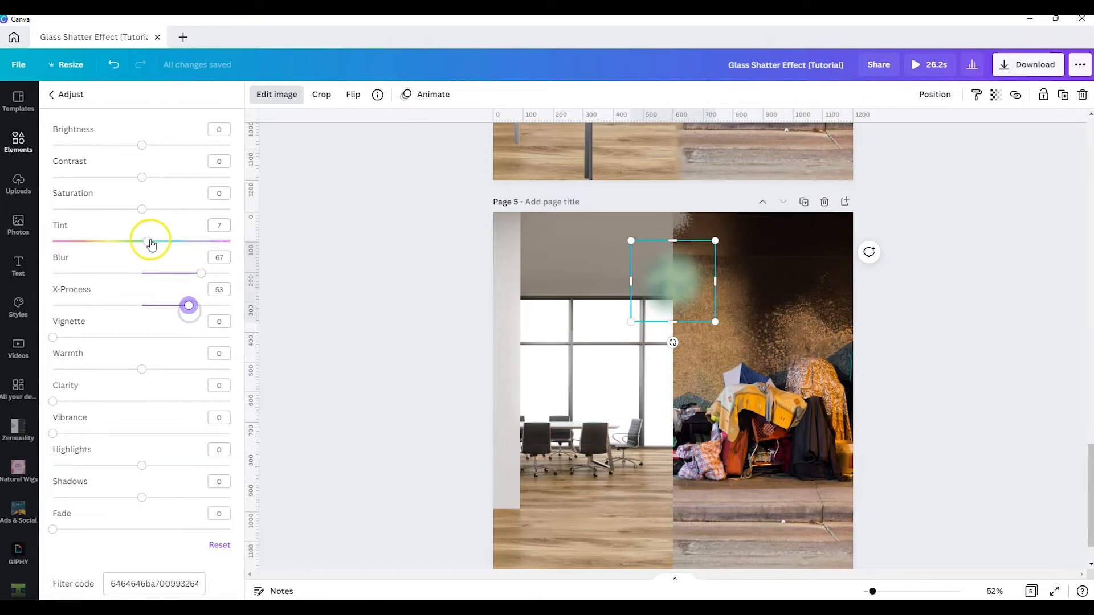
pyautogui.moveTo(128, 242); pyautogui.dragTo(158, 245)
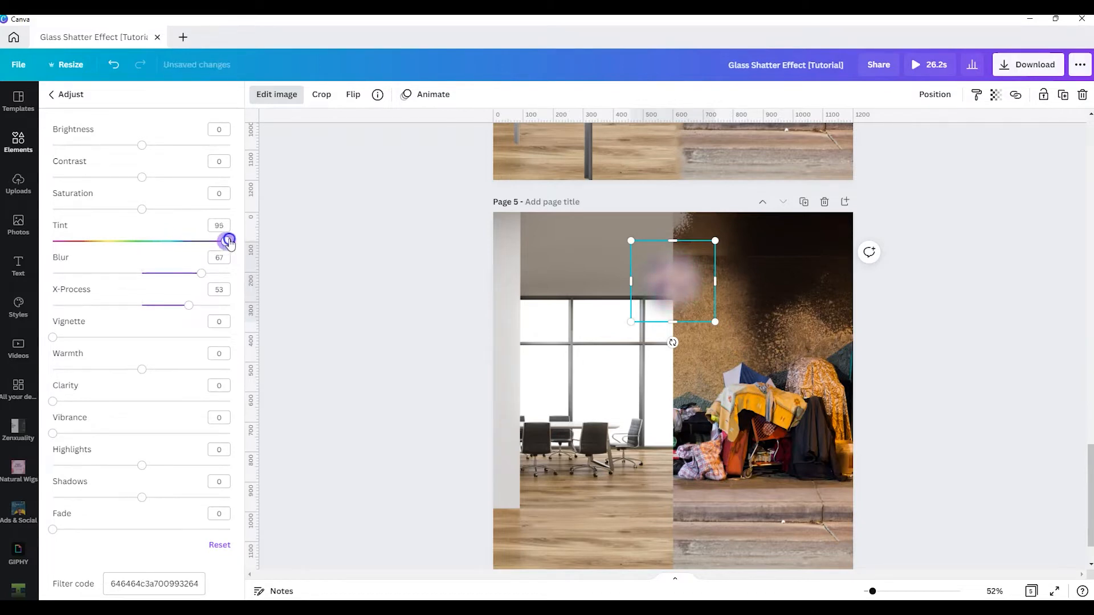
pyautogui.moveTo(142, 145); pyautogui.dragTo(123, 147)
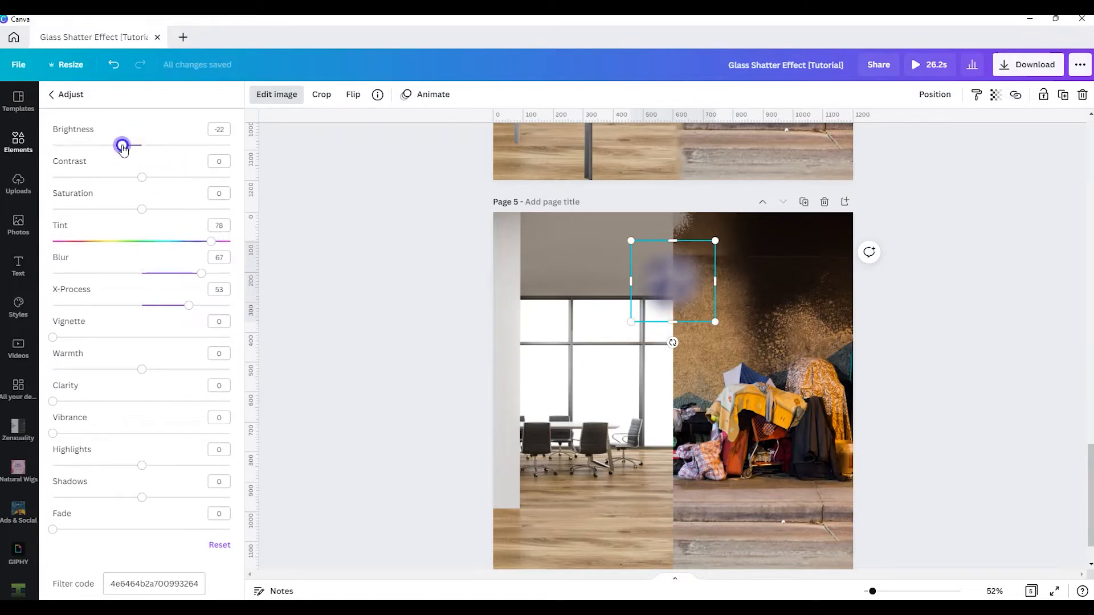
pyautogui.moveTo(213, 245); pyautogui.dragTo(106, 241)
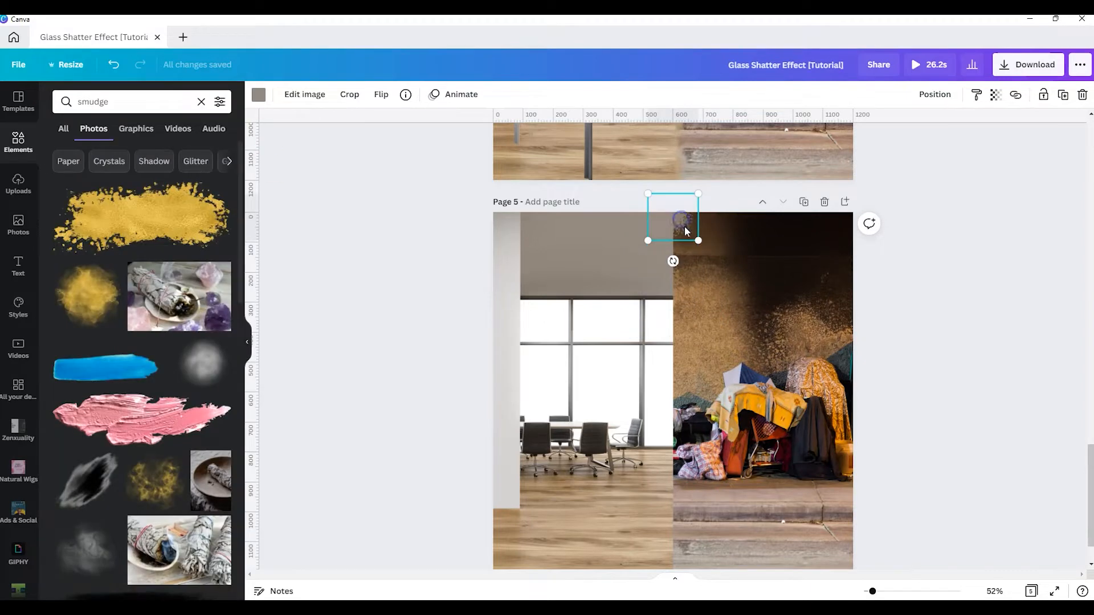
# Move the grey splatter down along the seam and stack duplicates of it over the upper seam beside the office wall.
pyautogui.moveTo(685, 222); pyautogui.dragTo(685, 248)
pyautogui.scroll(1, 698, 255)
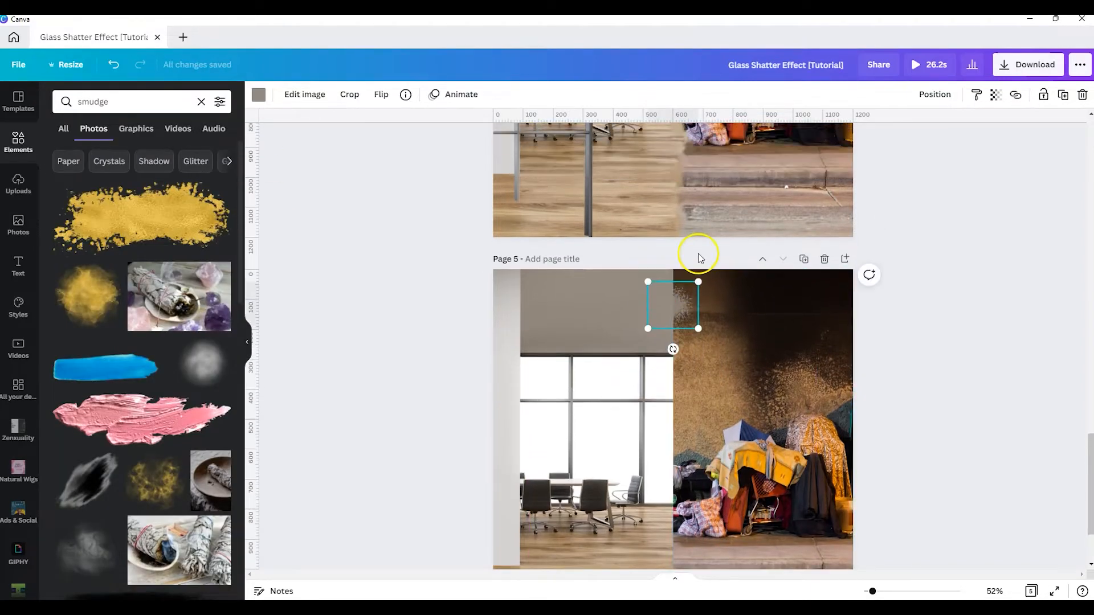
pyautogui.moveTo(872, 592); pyautogui.dragTo(885, 591)
pyautogui.moveTo(699, 277)
pyautogui.mouseDown()
pyautogui.moveTo(691, 469)
pyautogui.moveTo(709, 362)
pyautogui.moveTo(797, 335)
pyautogui.mouseUp()
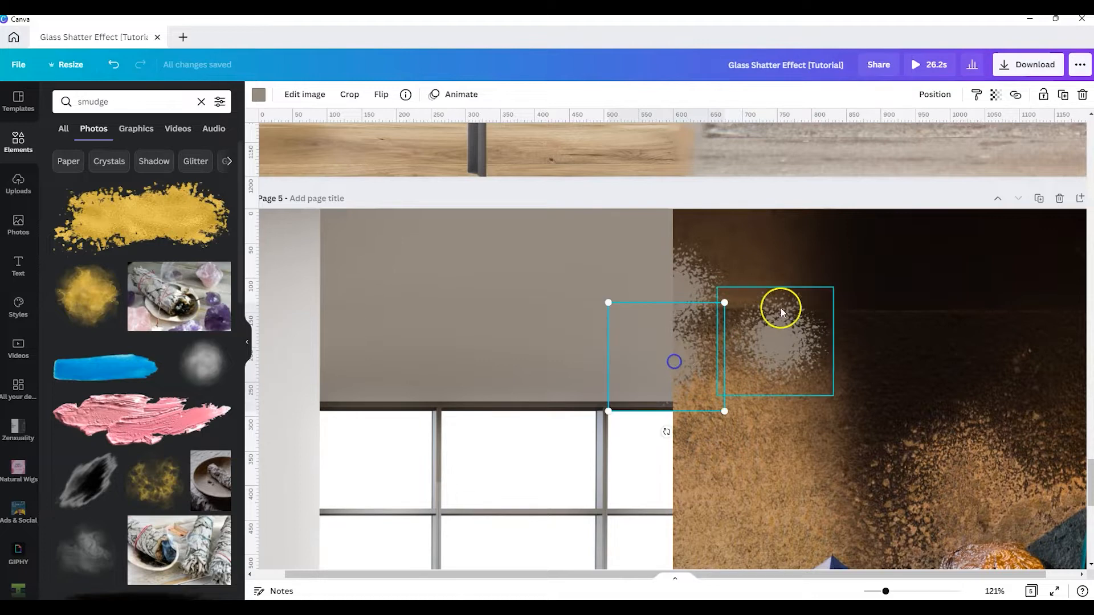
pyautogui.moveTo(674, 361)
pyautogui.mouseDown()
pyautogui.moveTo(690, 219)
pyautogui.moveTo(759, 319)
pyautogui.moveTo(678, 289)
pyautogui.mouseUp()
# Unlock the street photo grid on Page 5 and fill it with the light brown from its photo colours.
pyautogui.scroll(-2, 712, 304)
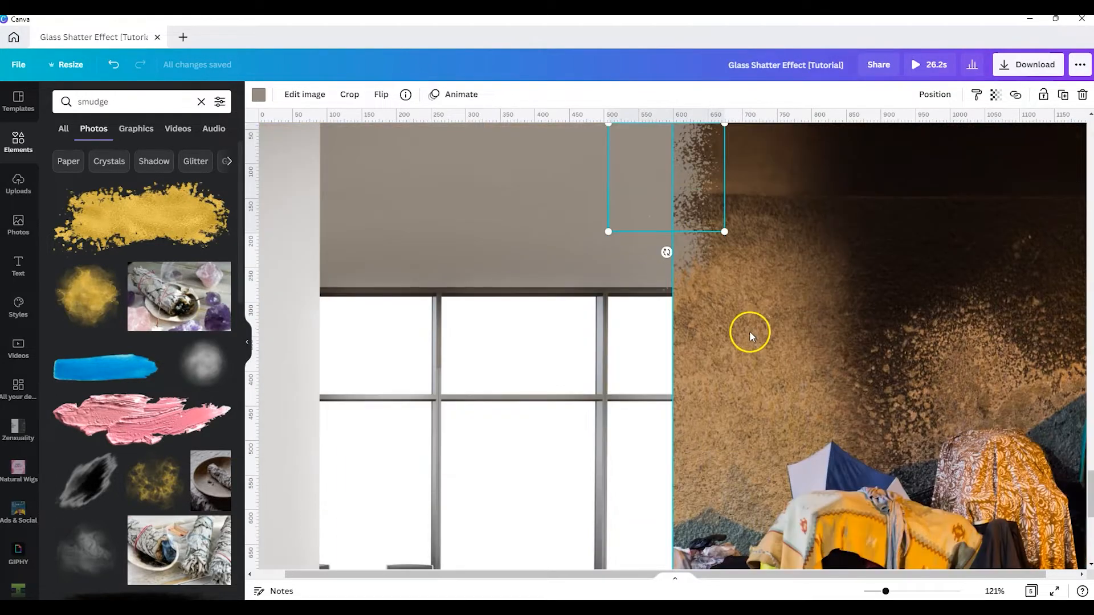
pyautogui.click(774, 301)
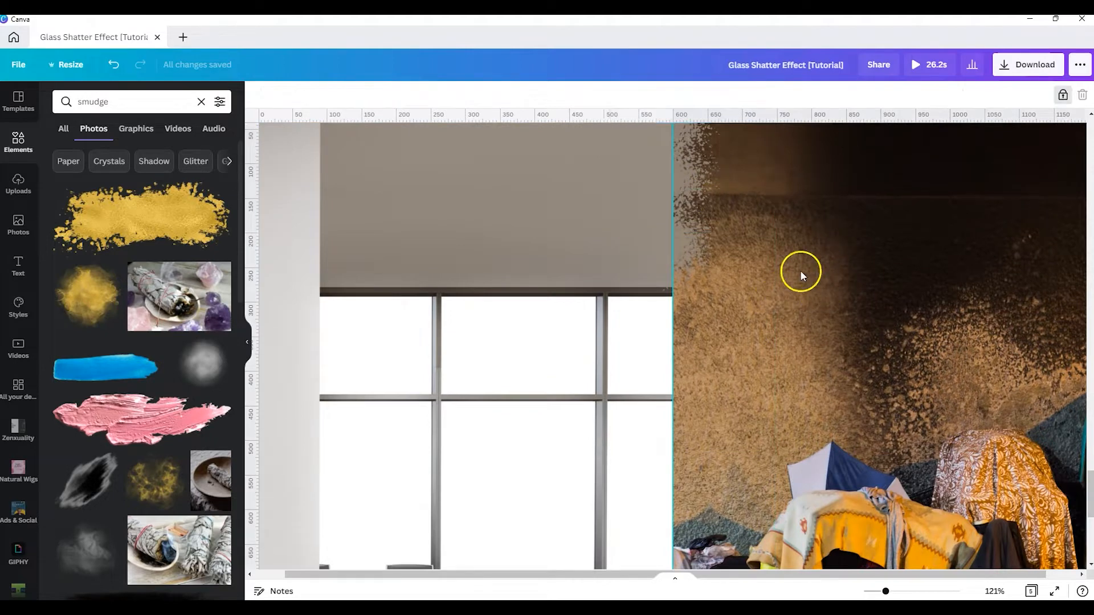
pyautogui.click(1063, 93)
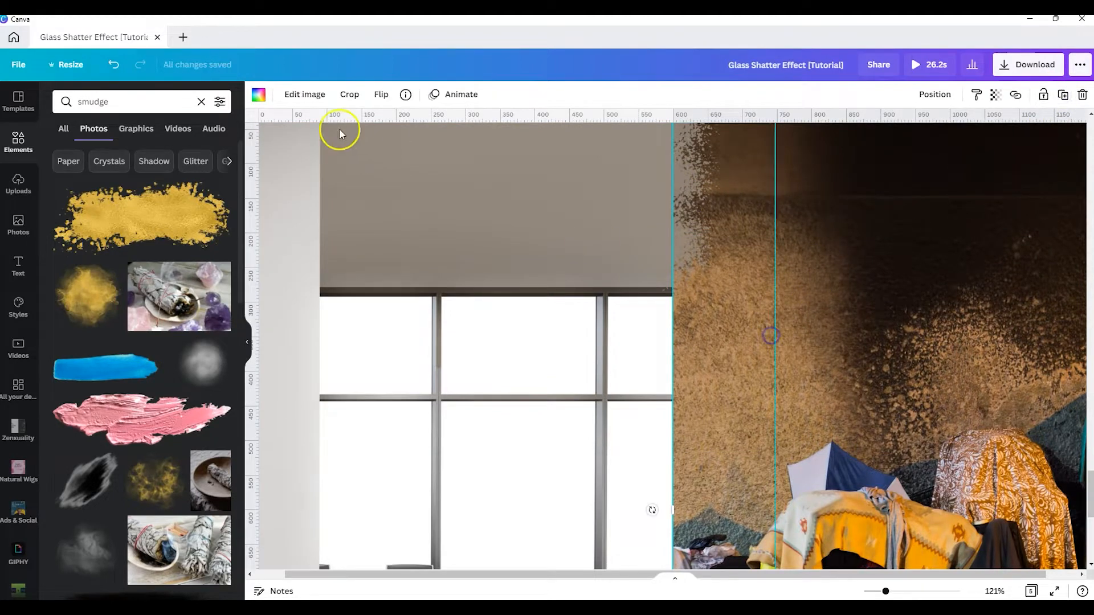
pyautogui.click(258, 95)
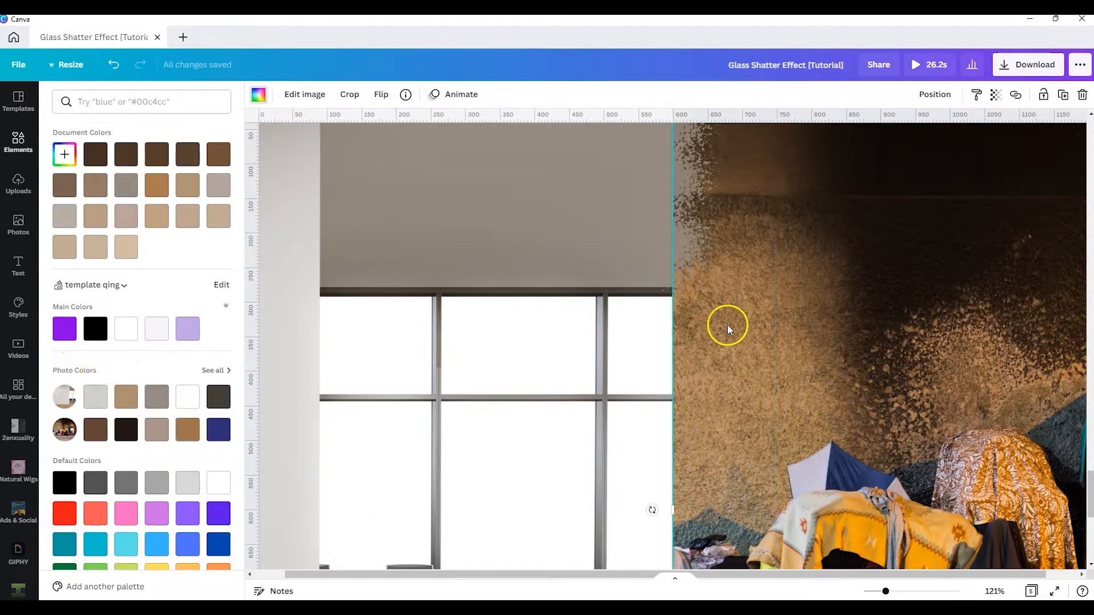
pyautogui.click(188, 431)
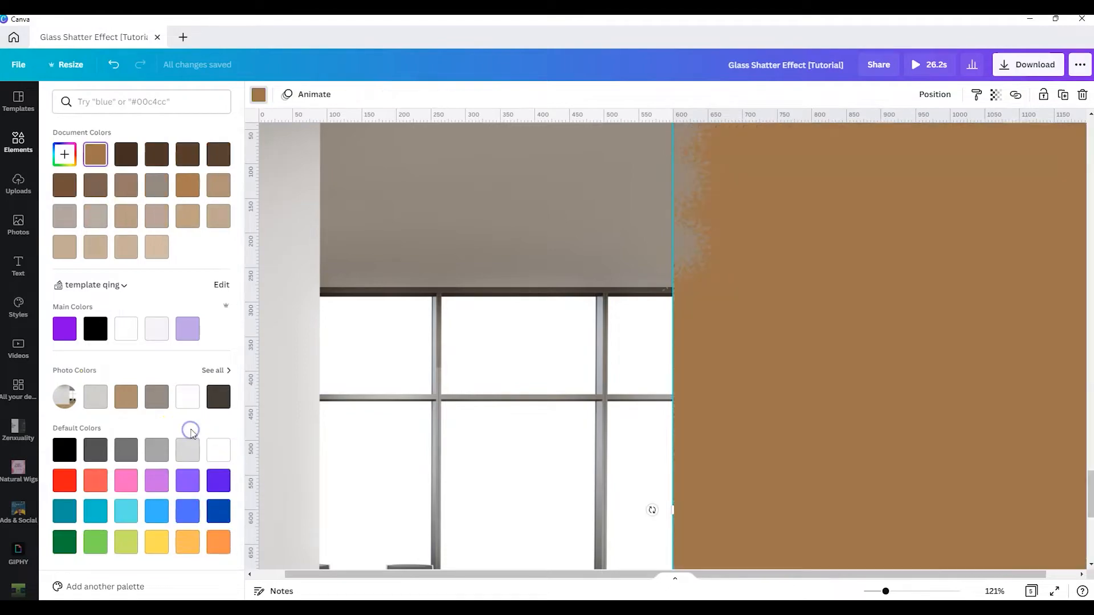
# Recolour the lower splatter on the upper seam with a dark brown sampled from the street wall.
pyautogui.click(688, 255)
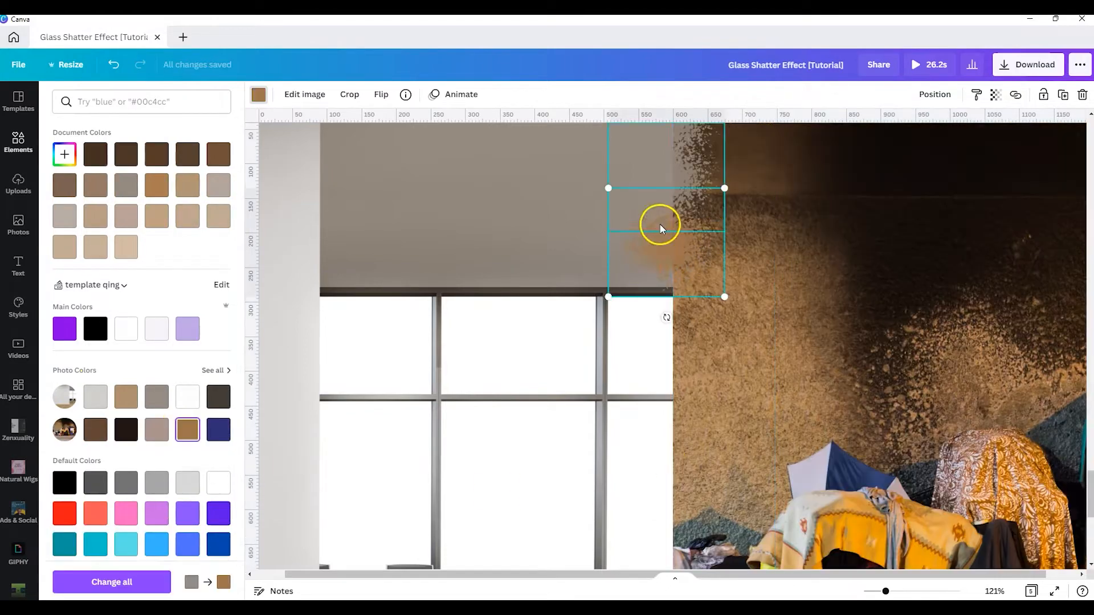
pyautogui.scroll(2, 737, 340)
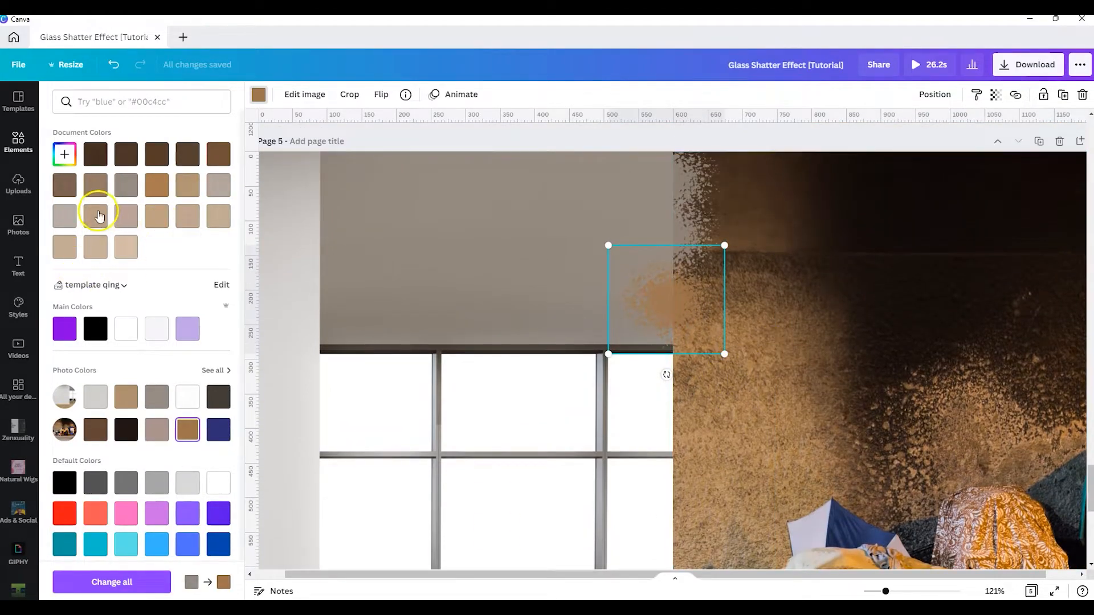
pyautogui.click(65, 154)
pyautogui.click(204, 271)
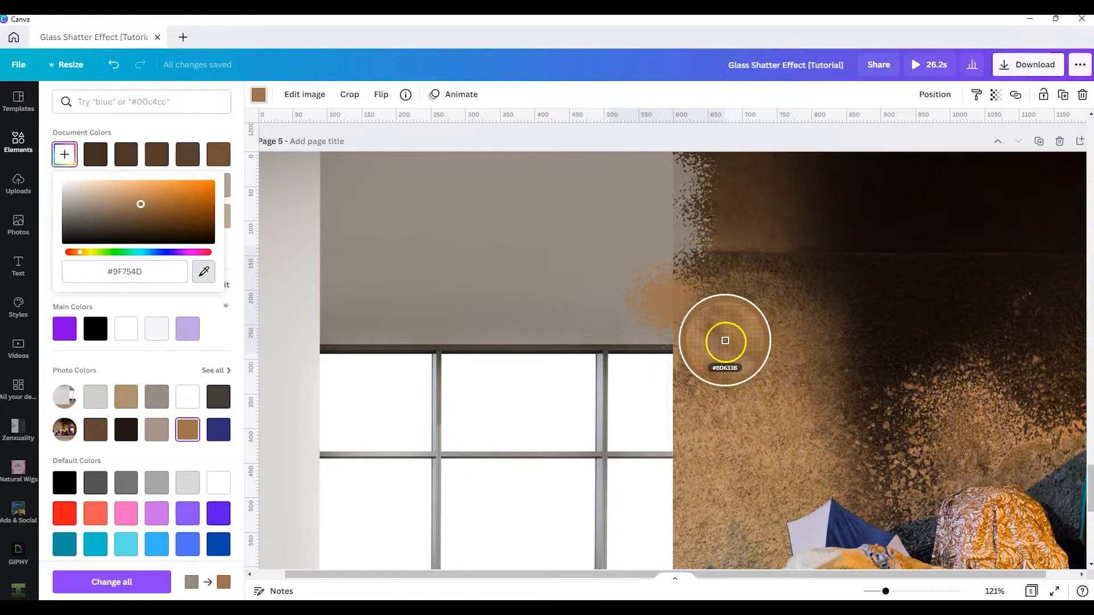
pyautogui.click(720, 296)
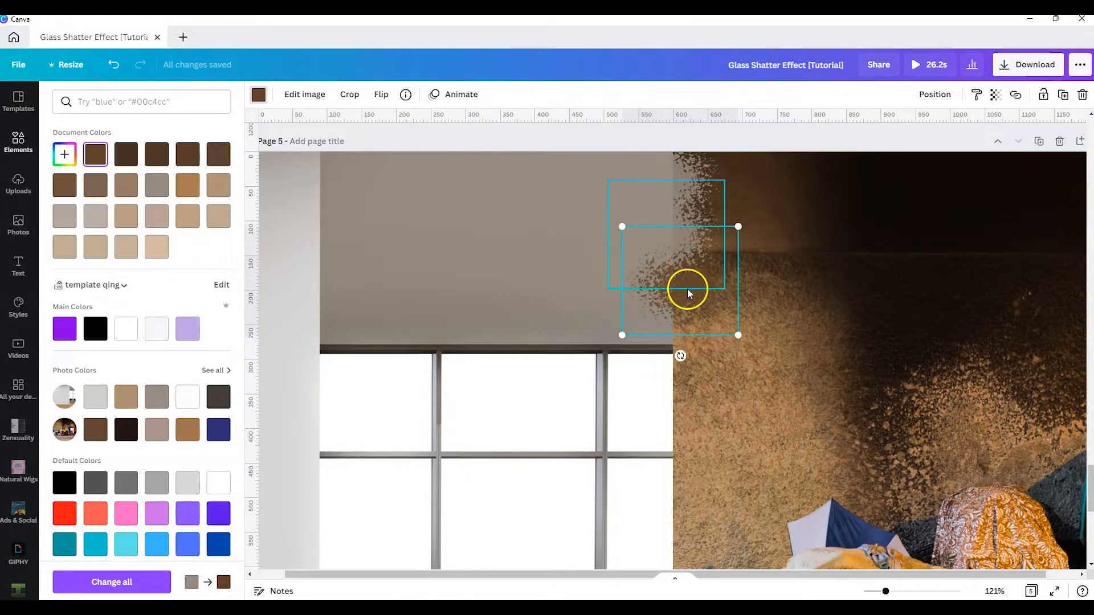
# Move a grey splatter down the seam to the window's top corner and recolour it with light brown sampled from the street wall.
pyautogui.moveTo(689, 289); pyautogui.dragTo(695, 378)
pyautogui.click(64, 153)
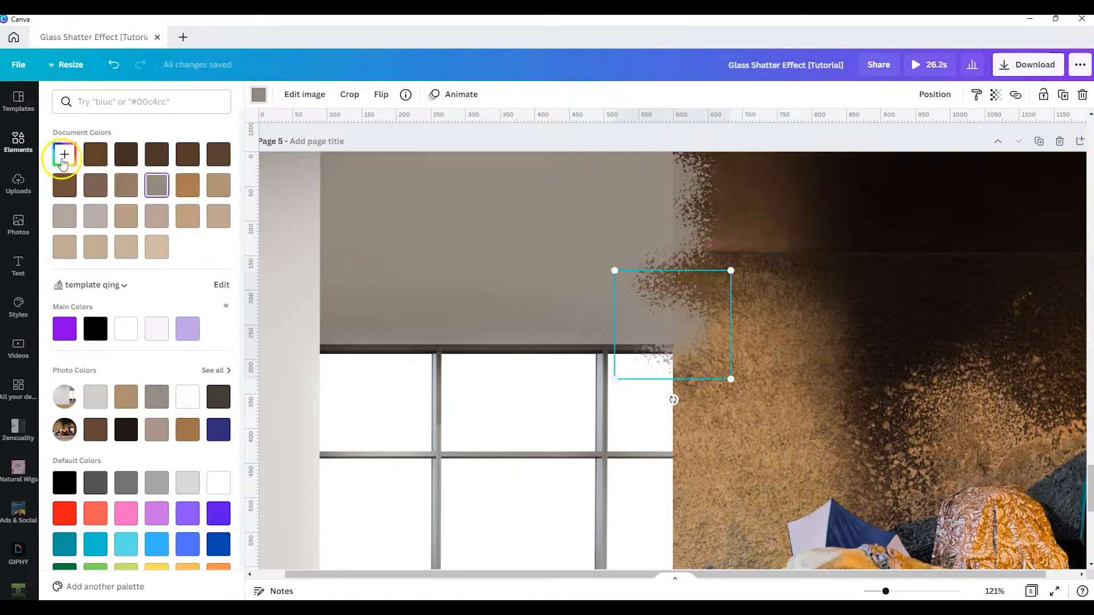
pyautogui.click(203, 271)
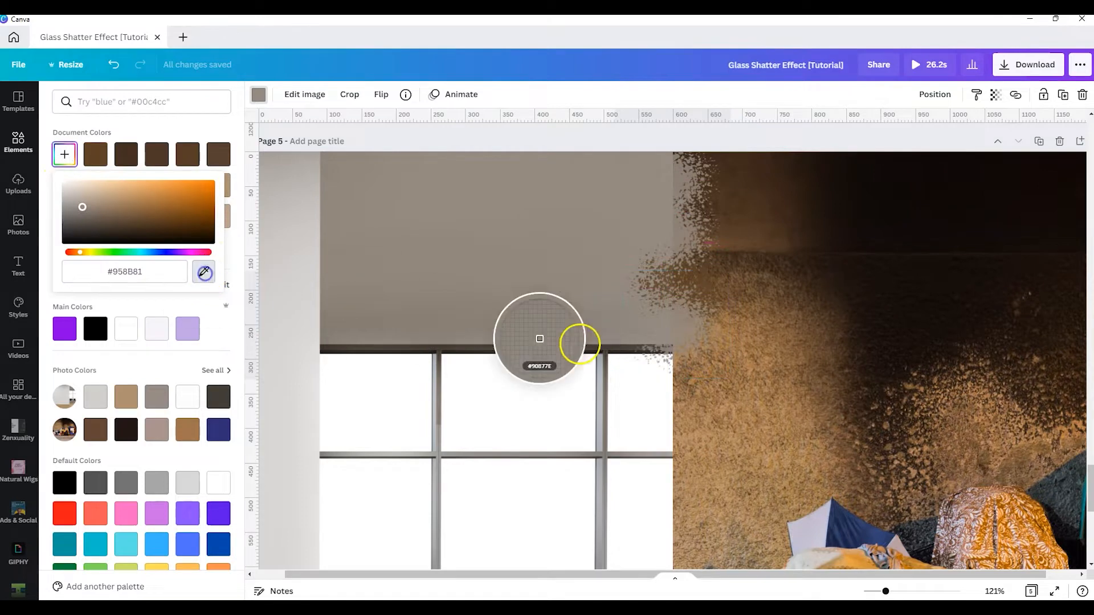
pyautogui.click(725, 335)
pyautogui.moveTo(670, 342); pyautogui.dragTo(681, 341)
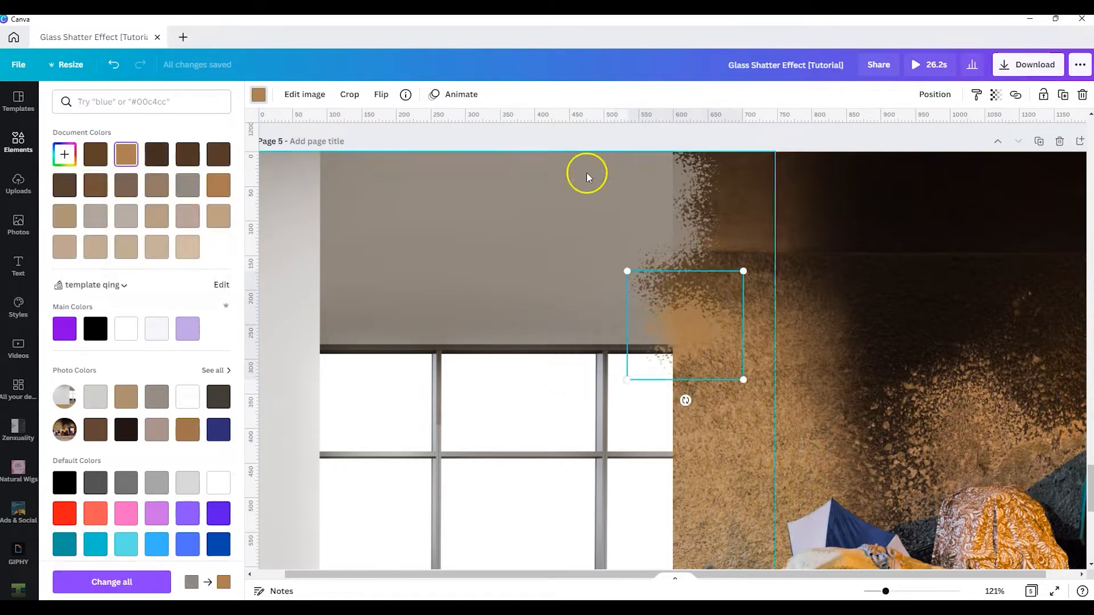
# Move a grey splatter from the upper seam onto the dark street wall and recolour it with the dark brown #483121 sampled there.
pyautogui.moveTo(691, 170); pyautogui.dragTo(632, 294)
pyautogui.click(939, 95)
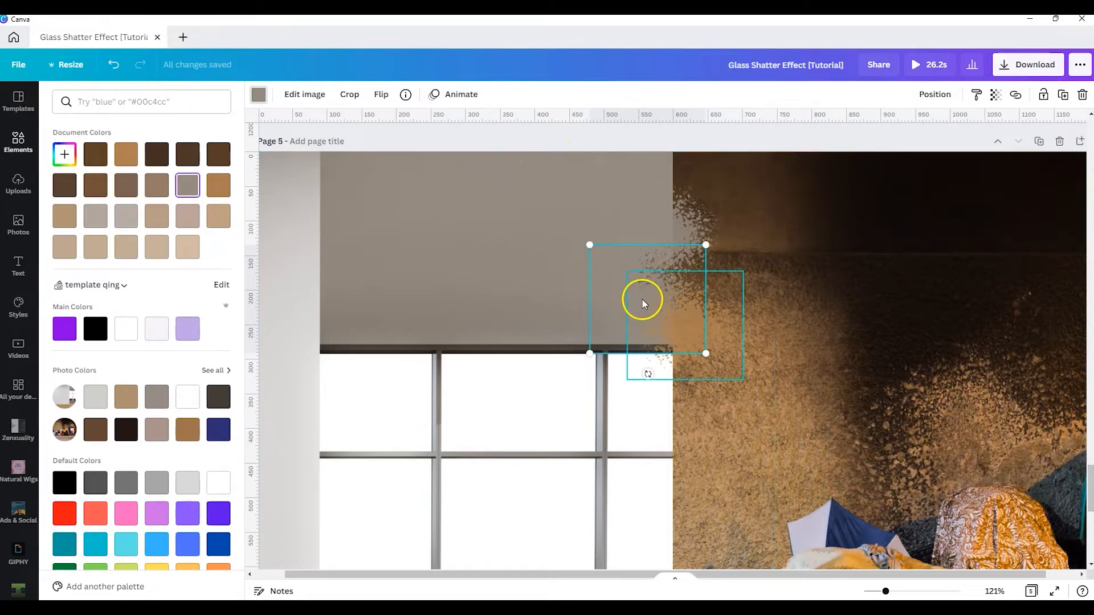
pyautogui.moveTo(635, 311); pyautogui.dragTo(805, 215)
pyautogui.click(64, 153)
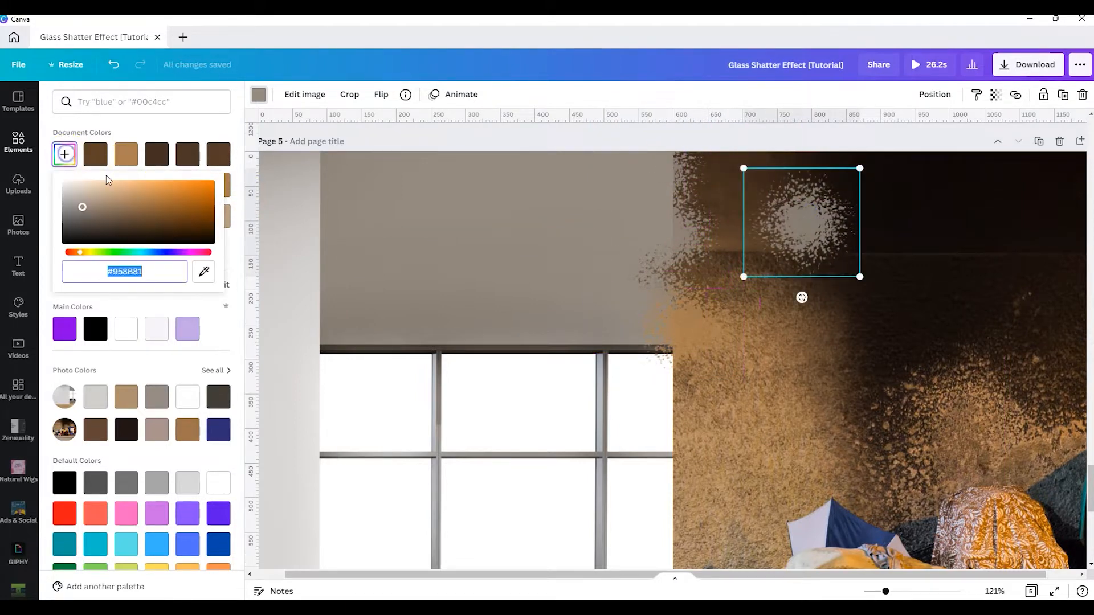
pyautogui.click(204, 274)
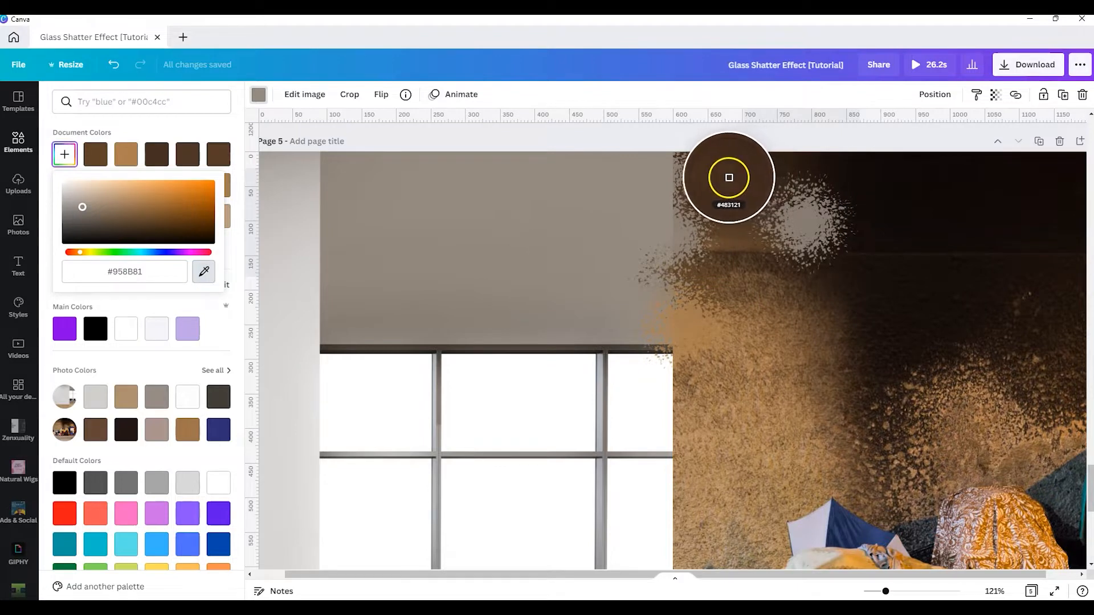
pyautogui.click(728, 178)
# Place the dark brown splatter at the top of the seam and bring the overlapping grey splatter forward.
pyautogui.moveTo(818, 212); pyautogui.dragTo(650, 171)
pyautogui.click(929, 96)
pyautogui.click(864, 144)
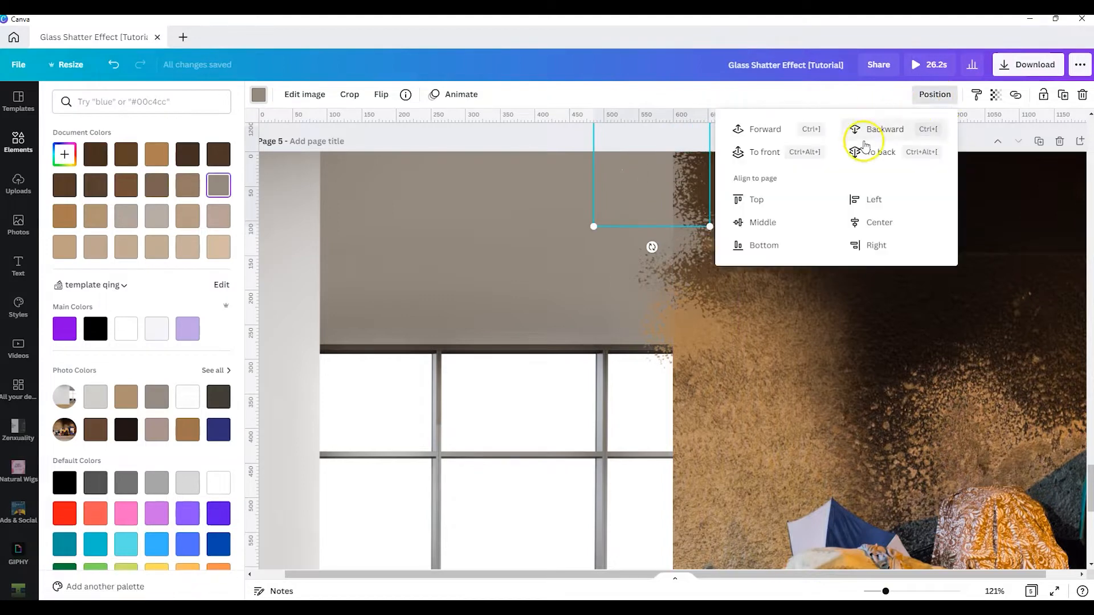
pyautogui.click(772, 133)
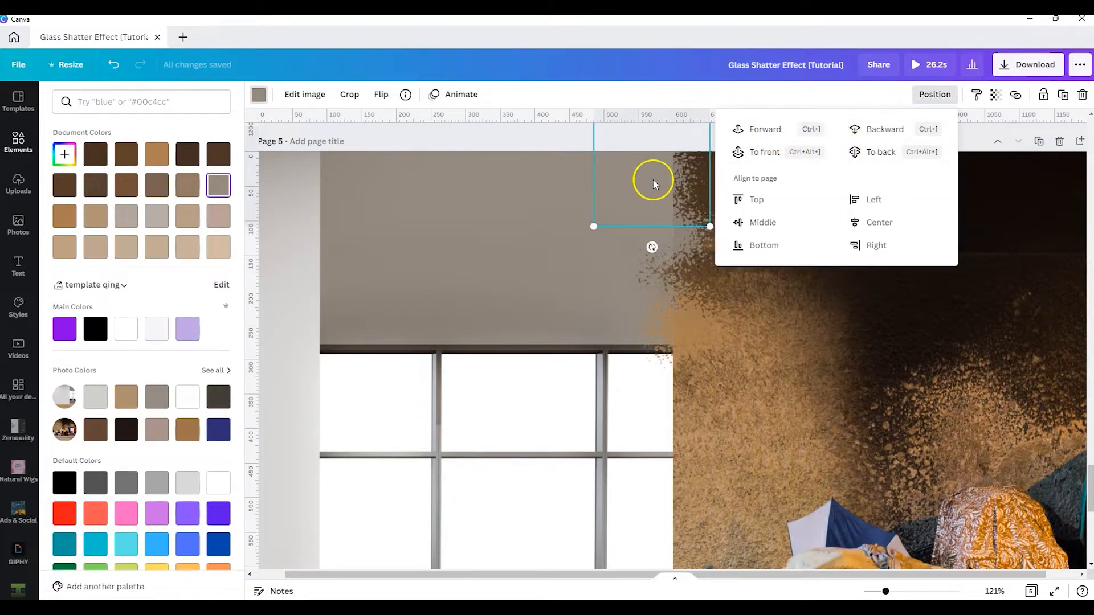
pyautogui.moveTo(653, 183)
pyautogui.mouseDown()
pyautogui.moveTo(712, 181)
pyautogui.moveTo(667, 163)
pyautogui.moveTo(667, 197)
pyautogui.moveTo(658, 195)
pyautogui.mouseUp()
# Adjust the grey and light brown splatters along the upper seam, with a smaller grey one beside the window's top edge.
pyautogui.moveTo(684, 331); pyautogui.dragTo(691, 322)
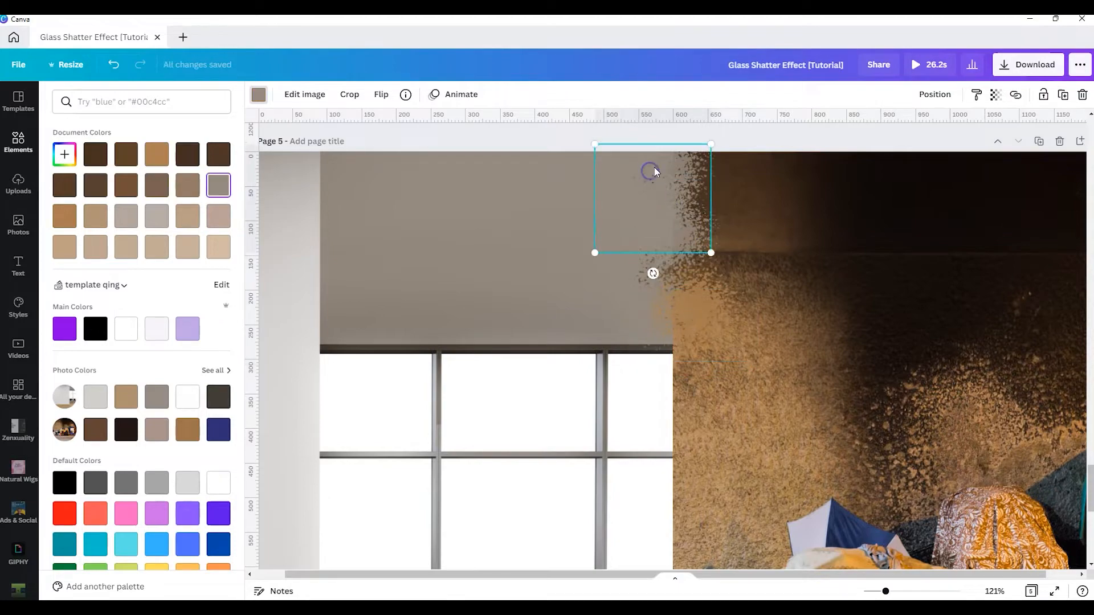
pyautogui.moveTo(649, 171); pyautogui.dragTo(657, 276)
pyautogui.moveTo(600, 252); pyautogui.dragTo(622, 271)
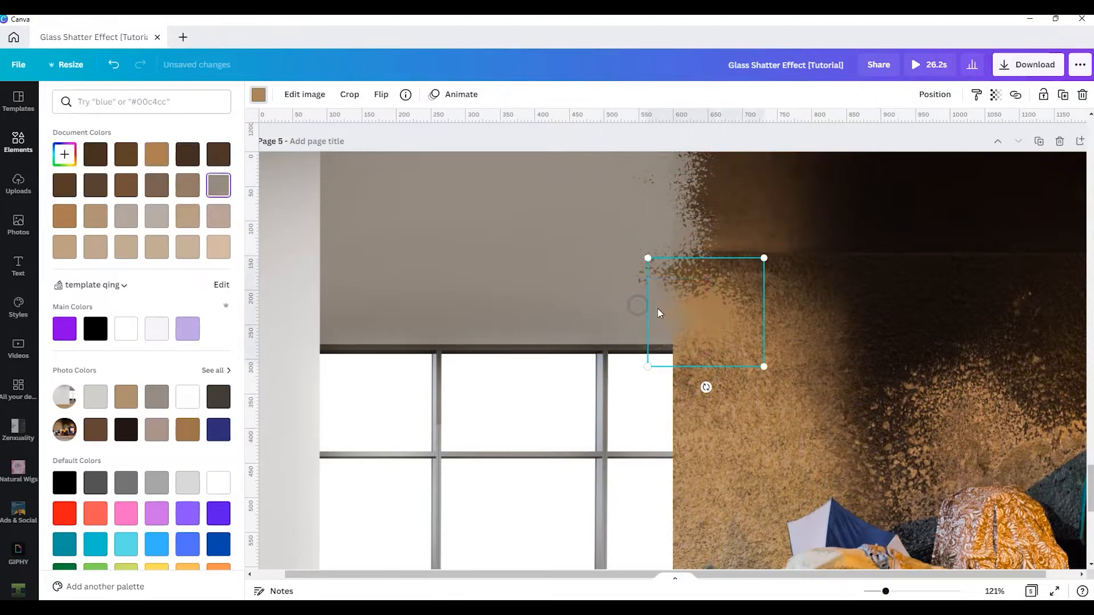
pyautogui.scroll(-4, 799, 416)
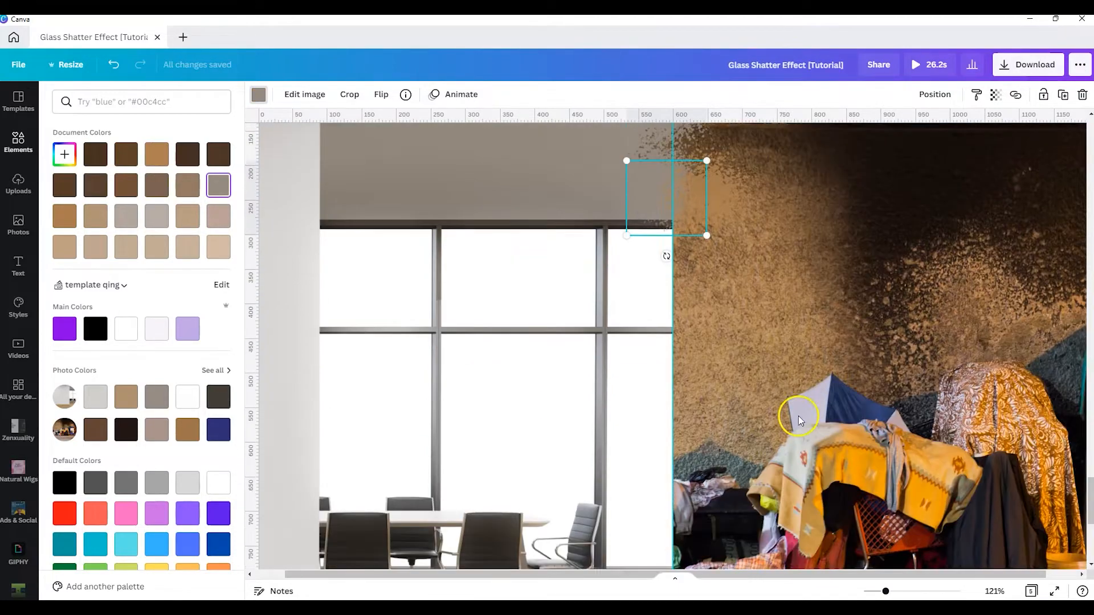
pyautogui.moveTo(885, 593); pyautogui.dragTo(870, 592)
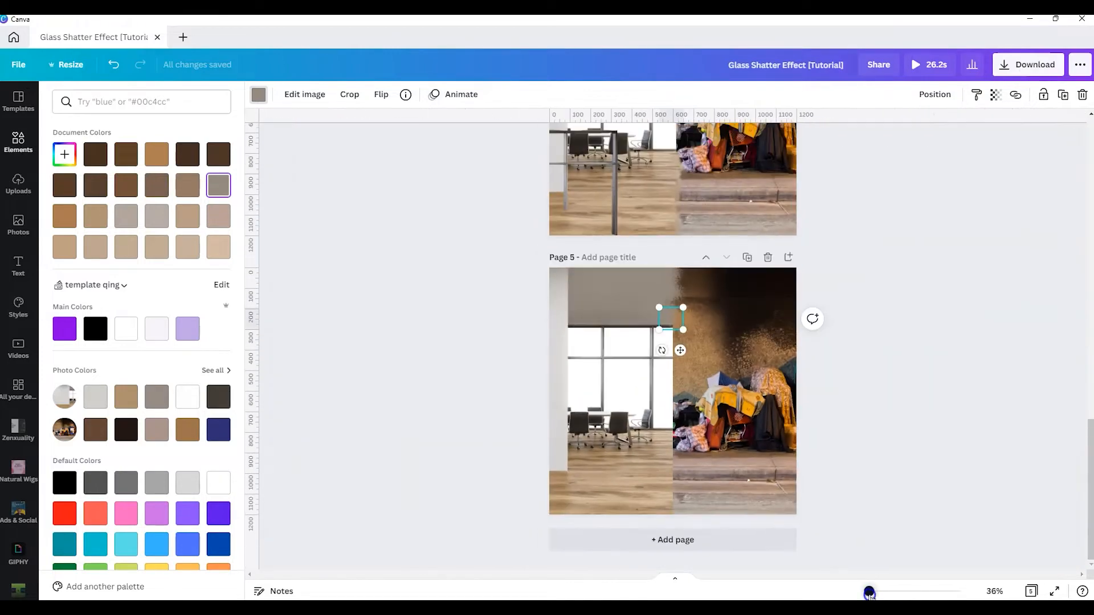
pyautogui.click(906, 300)
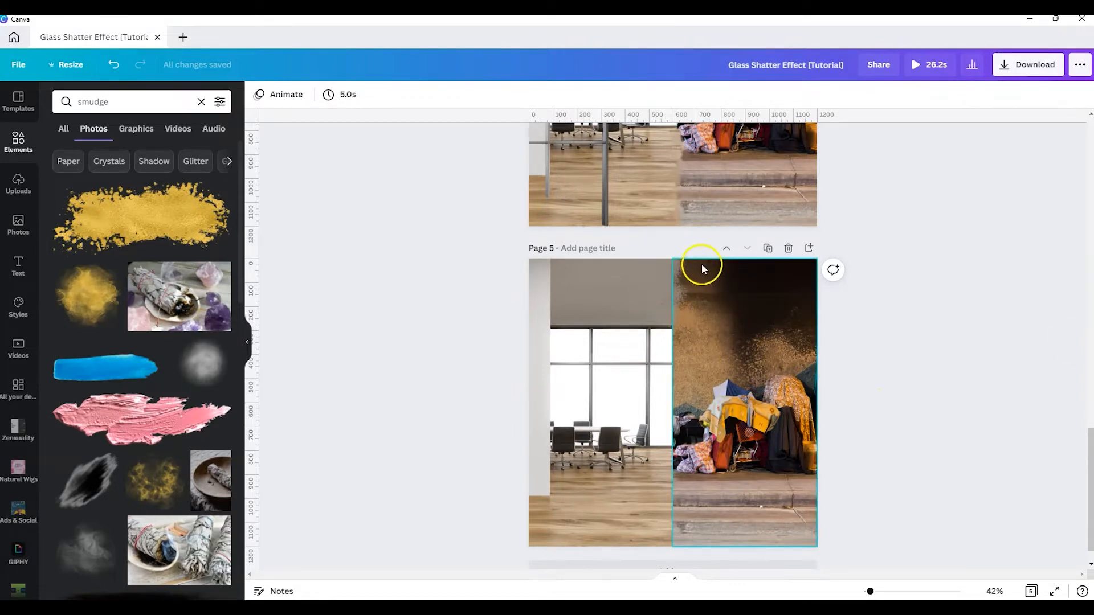
# Shrink the beige splatter at the bottom of the floor seam and place copies upward along the seam beside the street steps.
pyautogui.moveTo(870, 592); pyautogui.dragTo(878, 593)
pyautogui.scroll(-5, 787, 437)
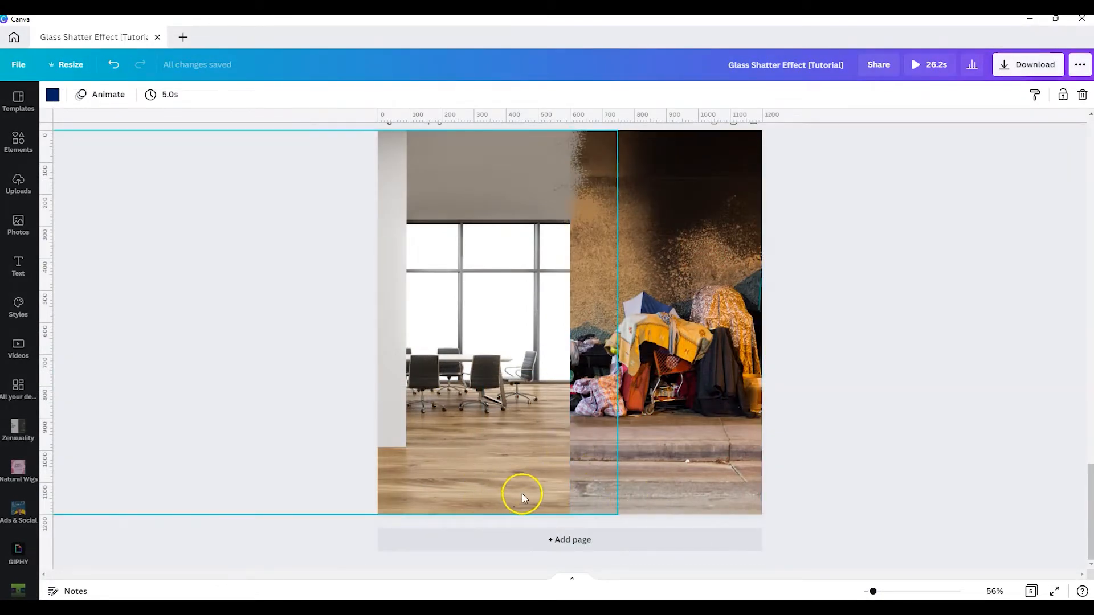
pyautogui.click(634, 482)
pyautogui.scroll(-3, 635, 482)
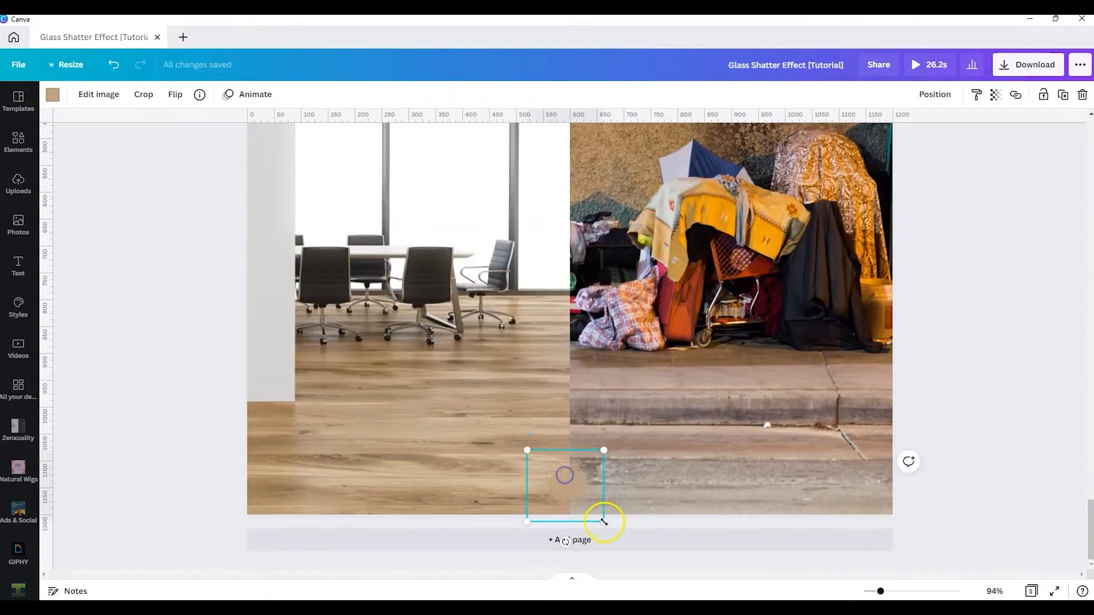
pyautogui.moveTo(603, 521); pyautogui.dragTo(564, 454)
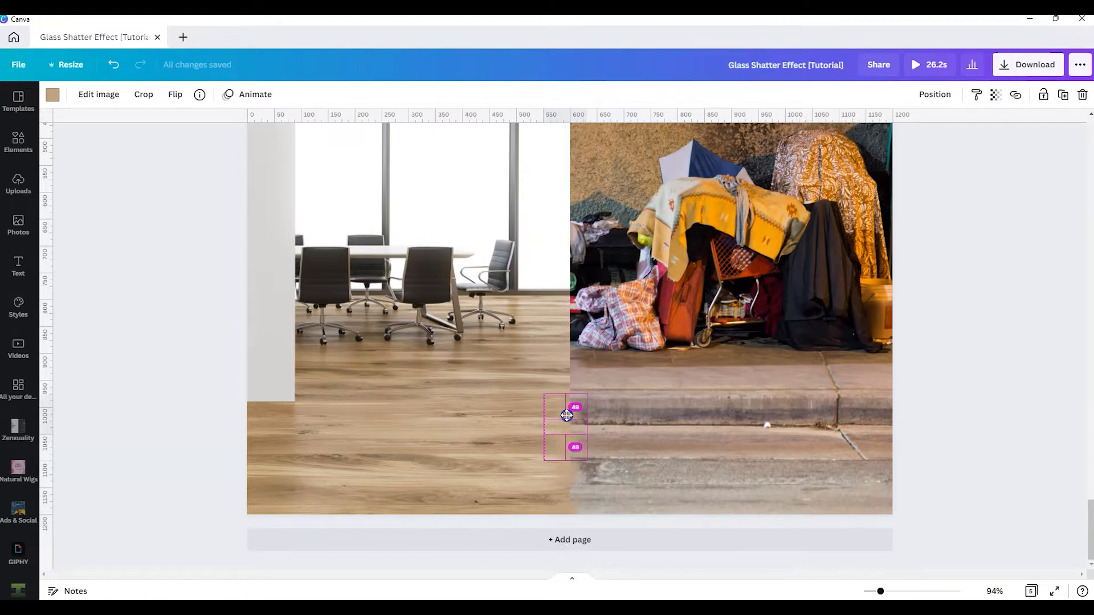
pyautogui.moveTo(567, 416); pyautogui.dragTo(566, 387)
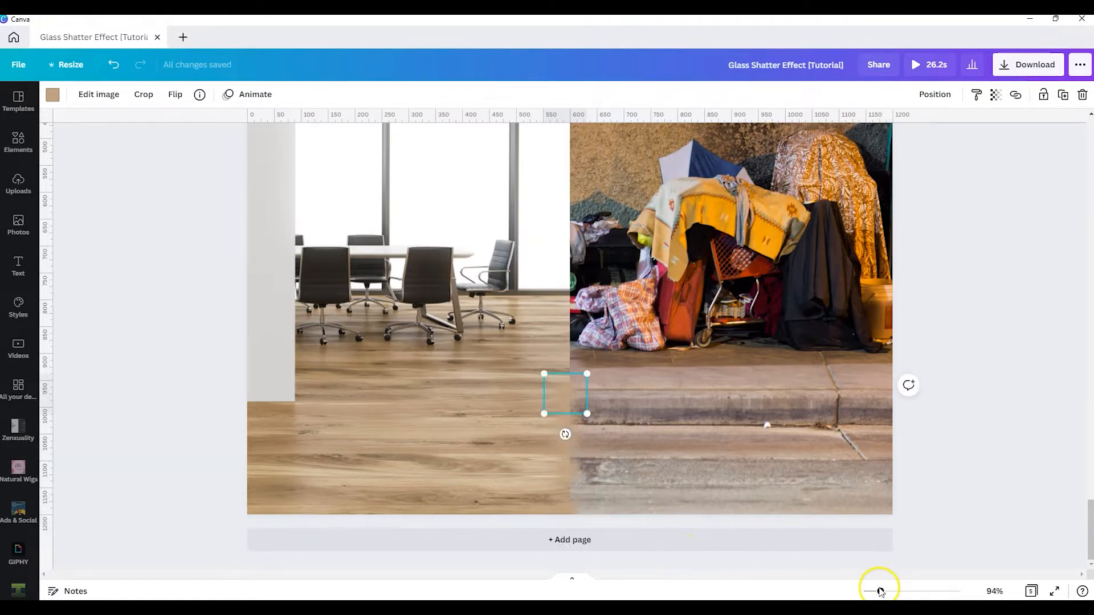
# Recolour two beige splatters on the floor seam with tan tones sampled beside it and spread them down the seam.
pyautogui.moveTo(880, 590); pyautogui.dragTo(895, 591)
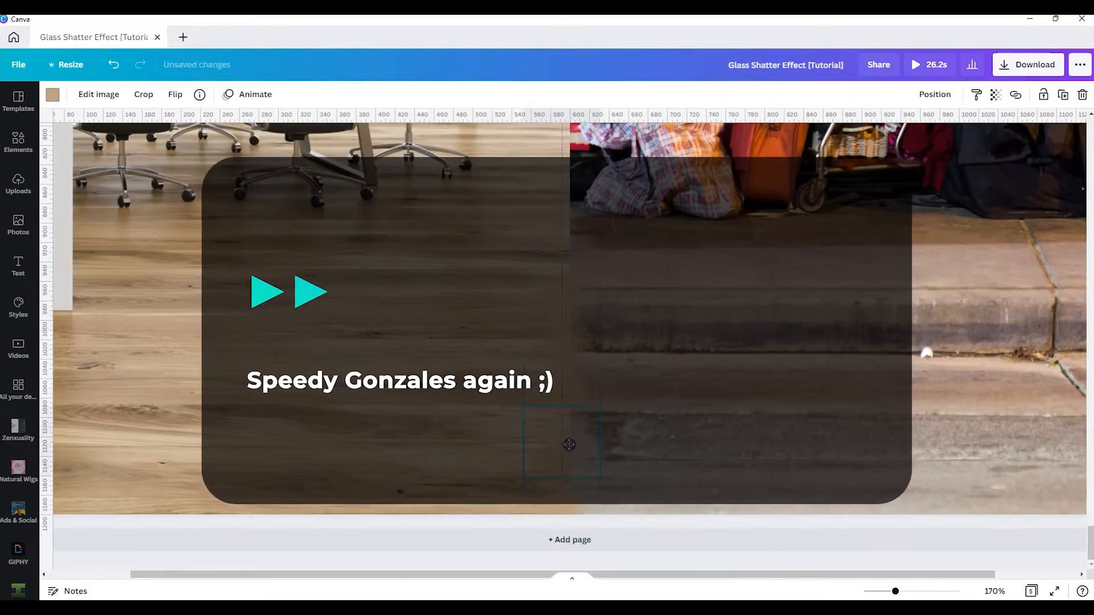
pyautogui.click(53, 95)
pyautogui.click(64, 154)
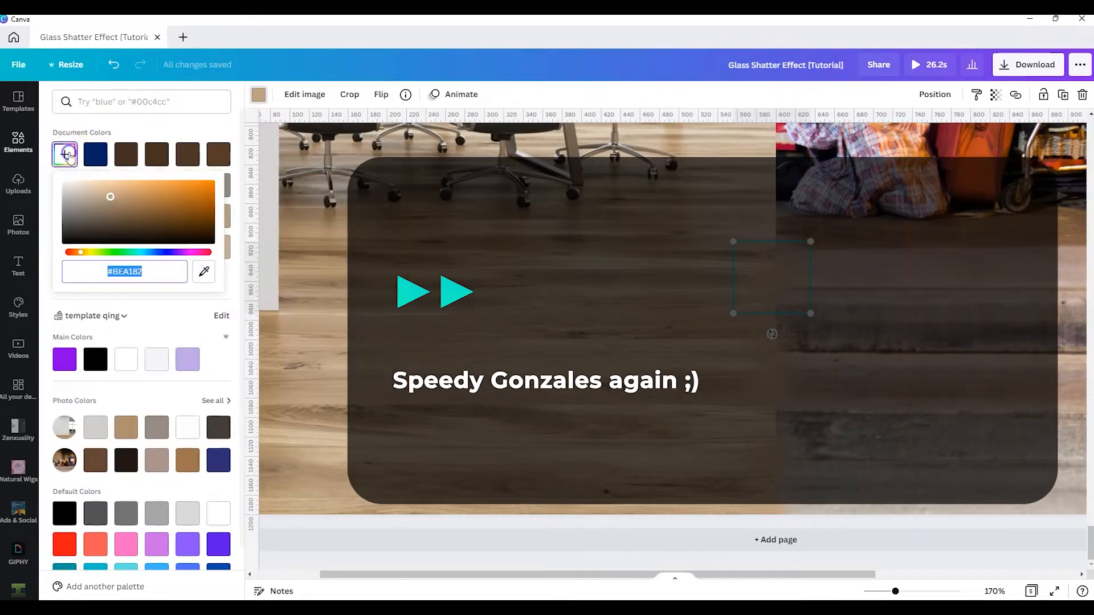
pyautogui.click(203, 272)
pyautogui.click(781, 277)
pyautogui.moveTo(773, 340); pyautogui.dragTo(781, 354)
pyautogui.click(65, 154)
pyautogui.click(204, 272)
pyautogui.click(739, 350)
pyautogui.moveTo(769, 396); pyautogui.dragTo(752, 496)
# Paste another splatter, recolour it with the pinkish tone sampled from the pavement, and position the splatters over the upper floor seam.
pyautogui.hotkey('ctrl', 'v')
pyautogui.click(64, 155)
pyautogui.click(203, 271)
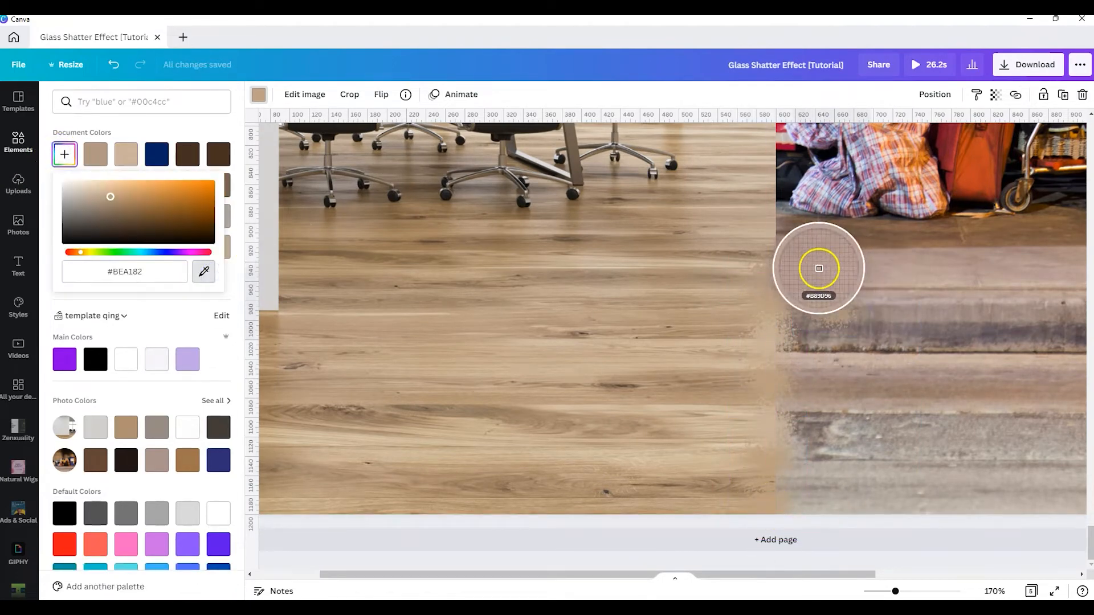
pyautogui.click(818, 269)
pyautogui.moveTo(830, 300); pyautogui.dragTo(791, 276)
pyautogui.moveTo(795, 347); pyautogui.dragTo(798, 374)
pyautogui.moveTo(826, 370); pyautogui.dragTo(803, 368)
# Duplicate the splatter to the bottom of the floor seam and recolour it with light grey sampled from the pavement.
pyautogui.hotkey('ctrl', 'd')
pyautogui.moveTo(803, 369); pyautogui.dragTo(794, 496)
pyautogui.click(64, 154)
pyautogui.click(205, 271)
pyautogui.click(831, 474)
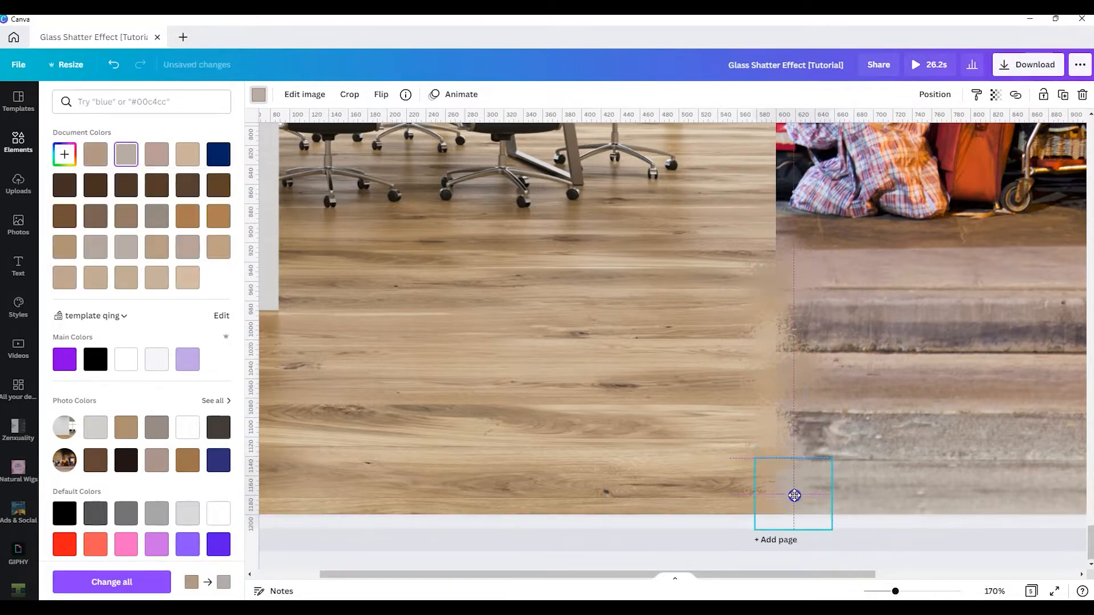
# Reposition another floor-seam splatter and recolour it with a dark grey-brown sampled from the lower kerb edge.
pyautogui.moveTo(782, 425); pyautogui.dragTo(869, 385)
pyautogui.click(64, 154)
pyautogui.click(203, 272)
pyautogui.click(803, 423)
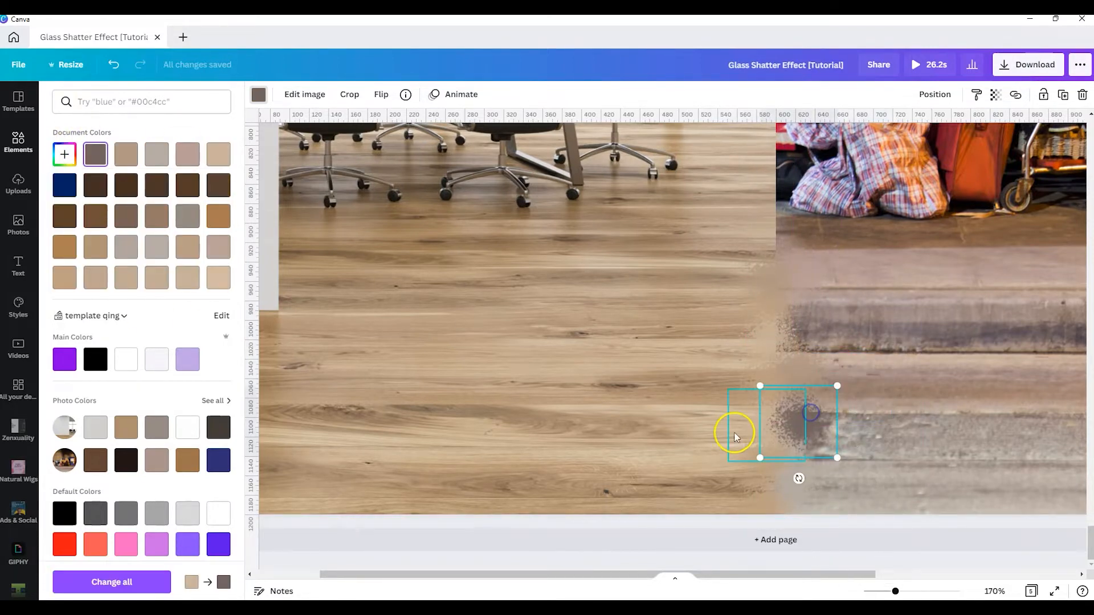
# Bring the beige splatters forward over the dark grey-brown one and place a dark splatter on the upper kerb at the seam.
pyautogui.click(935, 94)
pyautogui.click(770, 128)
pyautogui.moveTo(813, 437); pyautogui.dragTo(798, 227)
pyautogui.click(820, 433)
pyautogui.moveTo(820, 433); pyautogui.dragTo(820, 330)
pyautogui.click(746, 323)
pyautogui.click(935, 94)
pyautogui.click(782, 130)
pyautogui.moveTo(898, 592); pyautogui.dragTo(878, 592)
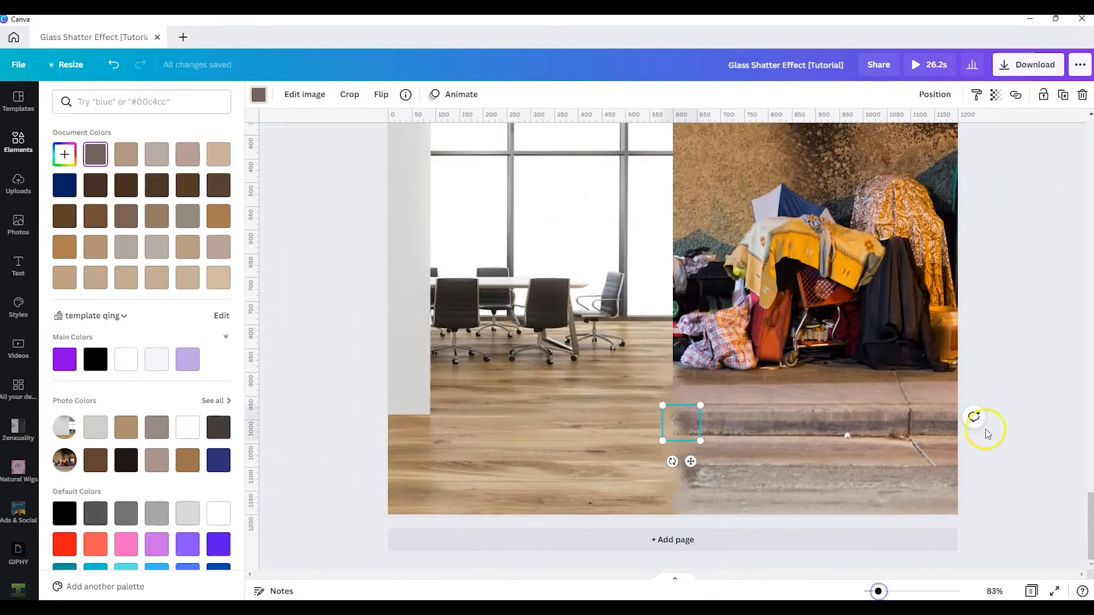
pyautogui.click(689, 444)
pyautogui.scroll(-2, 866, 513)
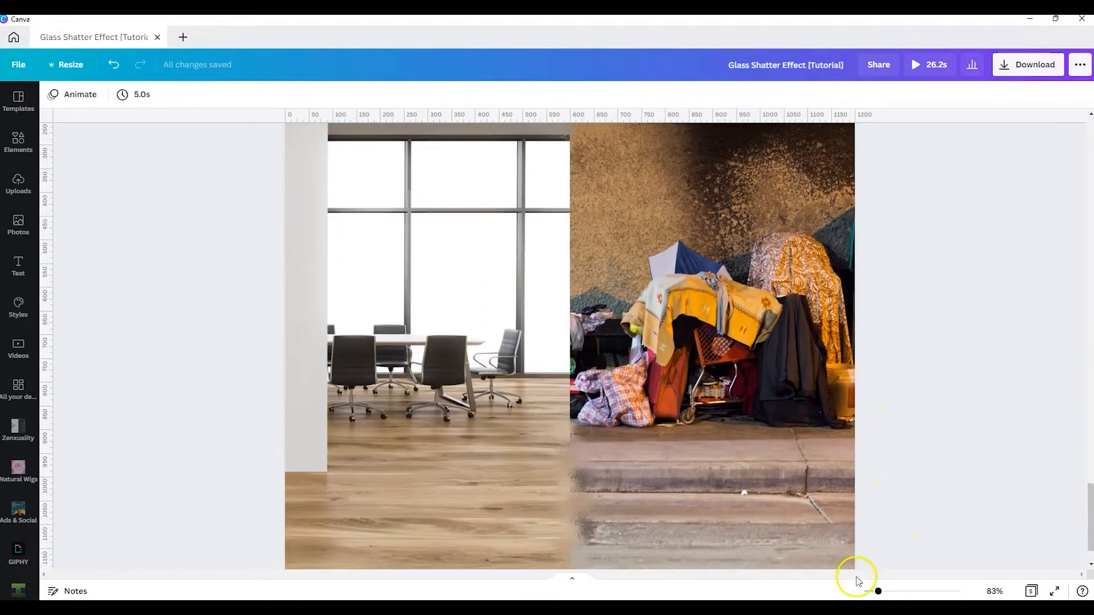
pyautogui.moveTo(878, 591); pyautogui.dragTo(871, 592)
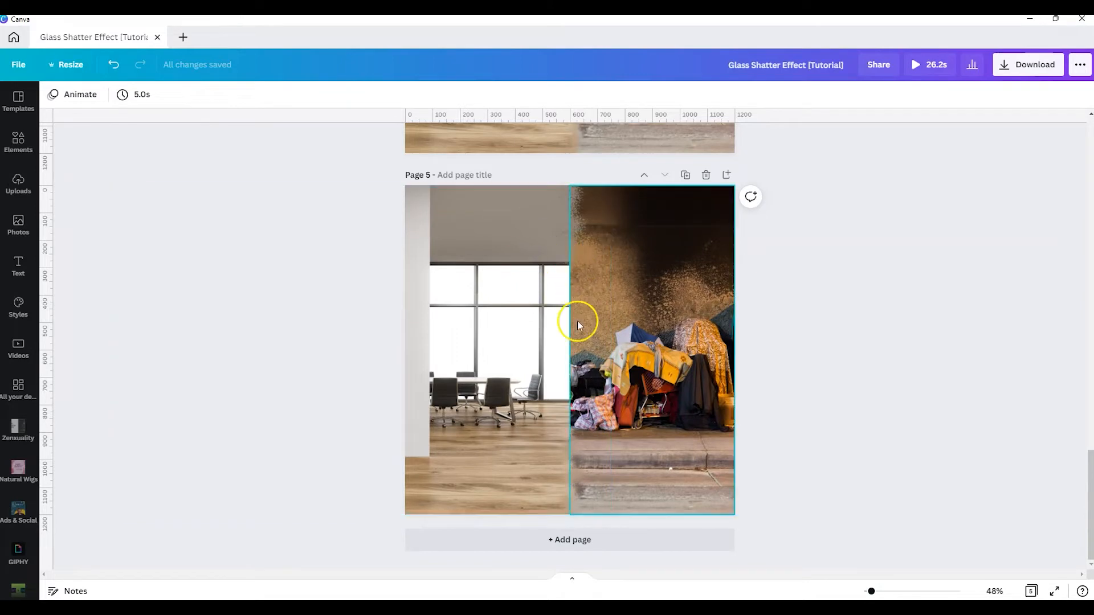
# Move the clothing-pile cutout aside on the Page 4 composite to inspect the overlapping office window cutout, and undo the move.
pyautogui.scroll(5, 536, 333)
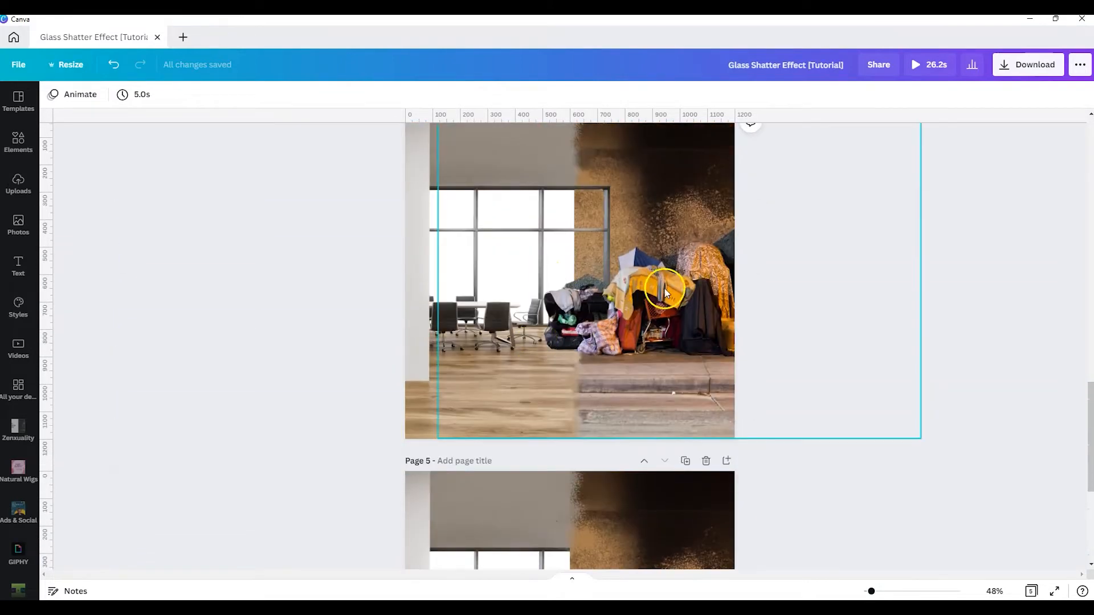
pyautogui.scroll(1, 710, 377)
pyautogui.click(956, 304)
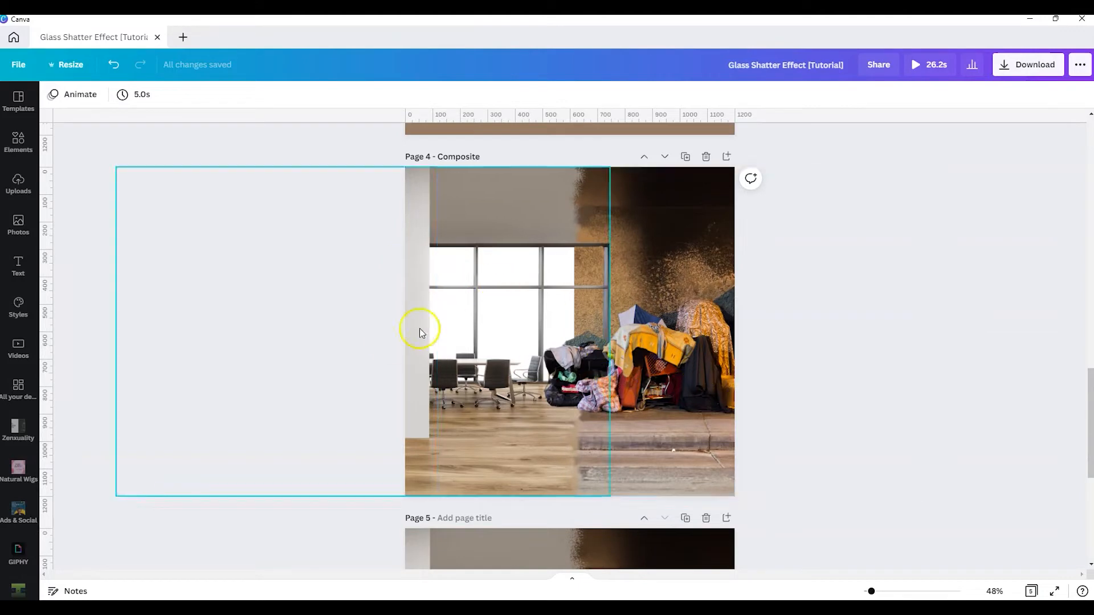
pyautogui.moveTo(646, 363); pyautogui.dragTo(823, 381)
pyautogui.click(569, 269)
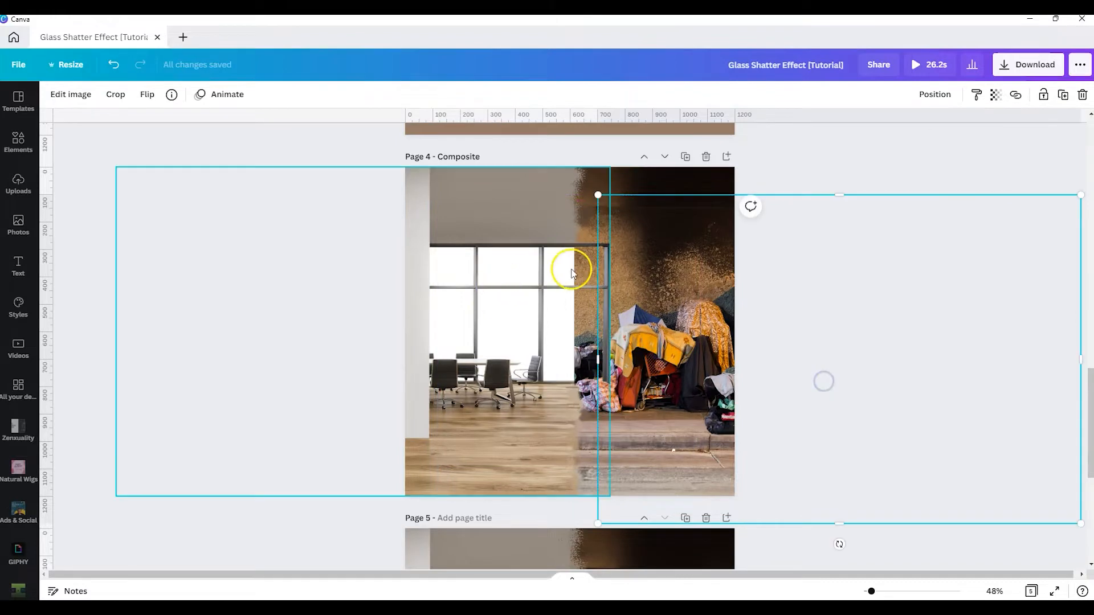
pyautogui.click(563, 280)
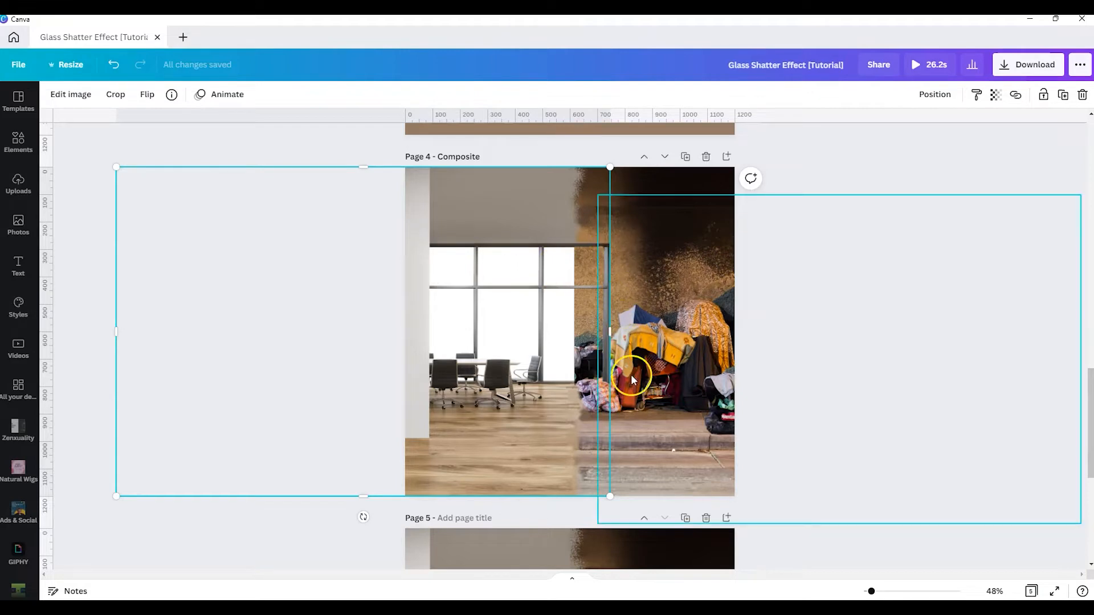
pyautogui.hotkey('ctrl', 'z')
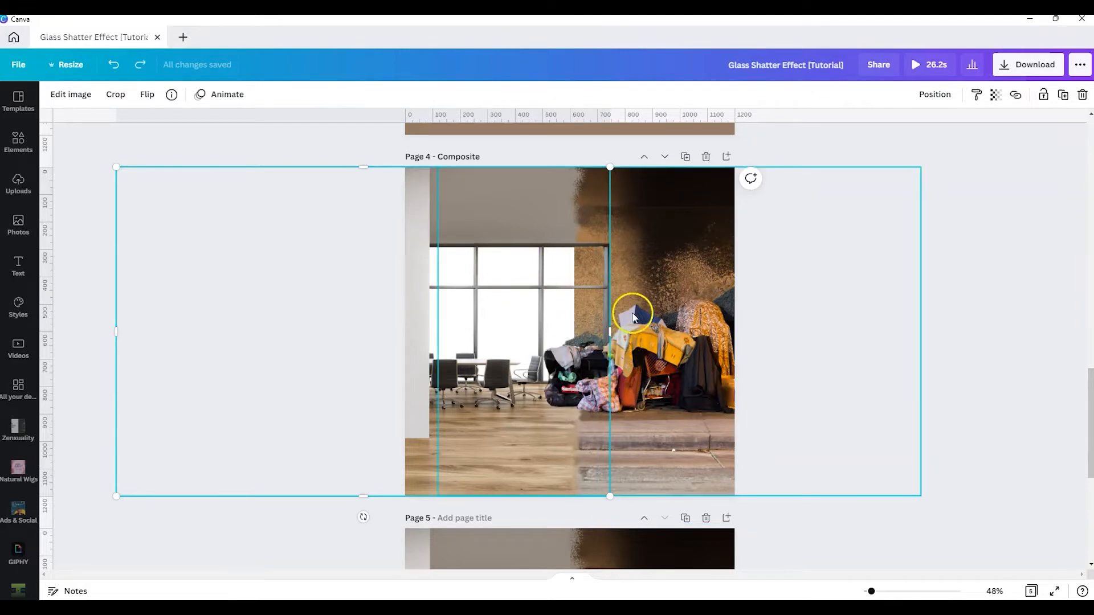
pyautogui.click(937, 305)
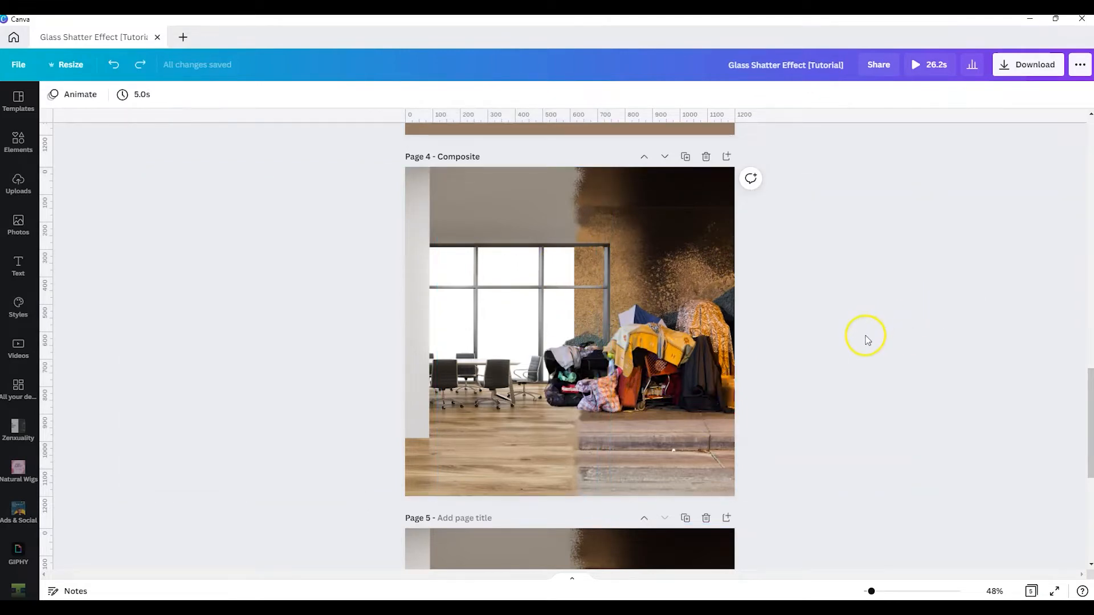
# Enlarge the mirrored background image on Page 3 to nearly fill the page and compare it with the Page 4 composite.
pyautogui.scroll(-2, 854, 349)
pyautogui.scroll(3, 599, 339)
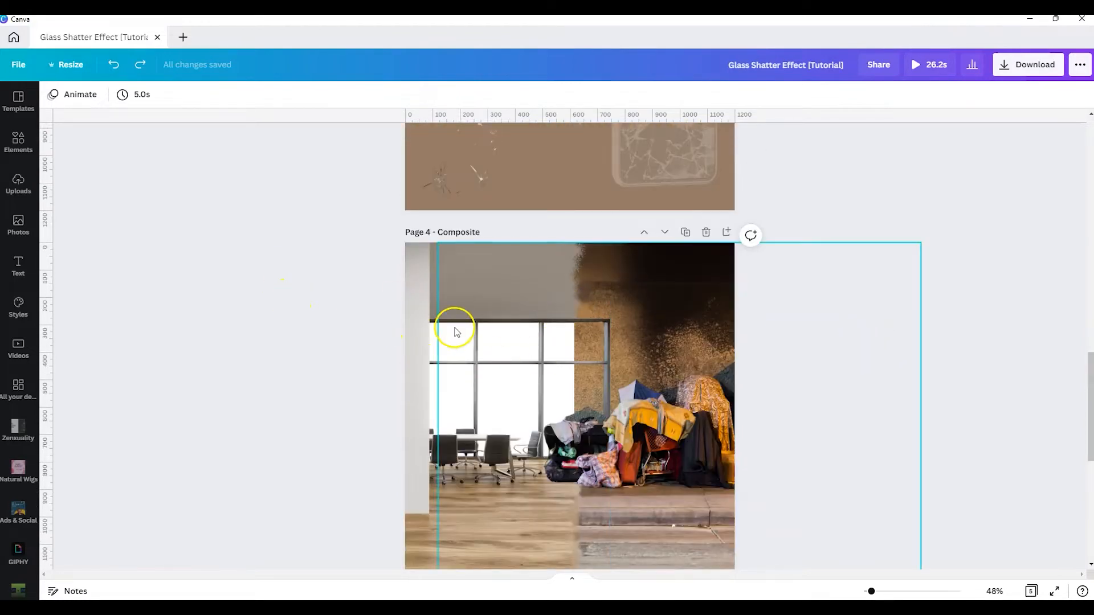
pyautogui.scroll(-1, 454, 332)
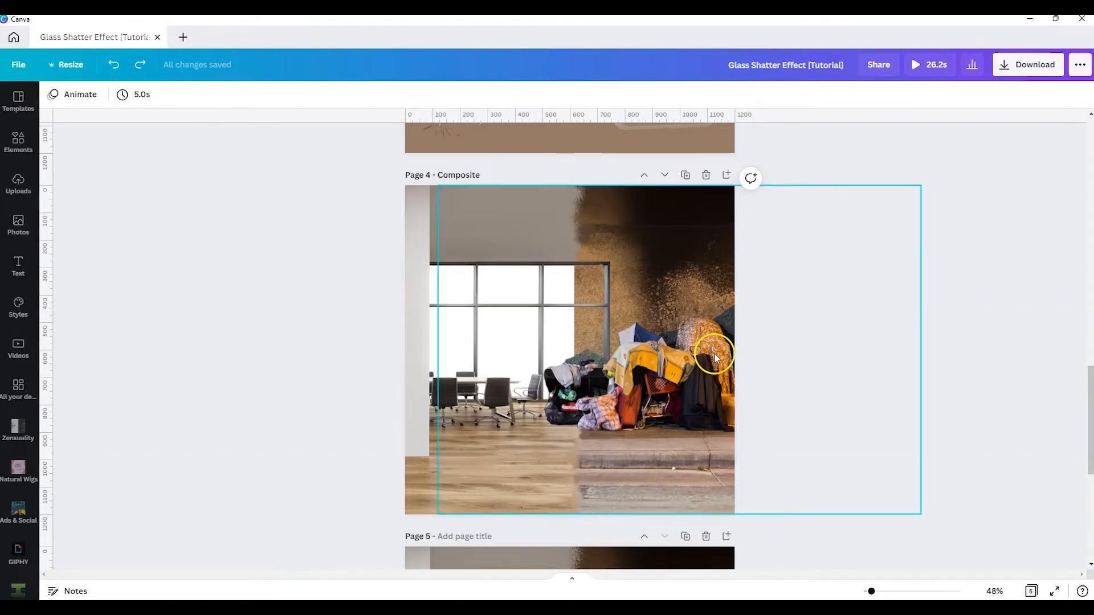
pyautogui.scroll(7, 620, 402)
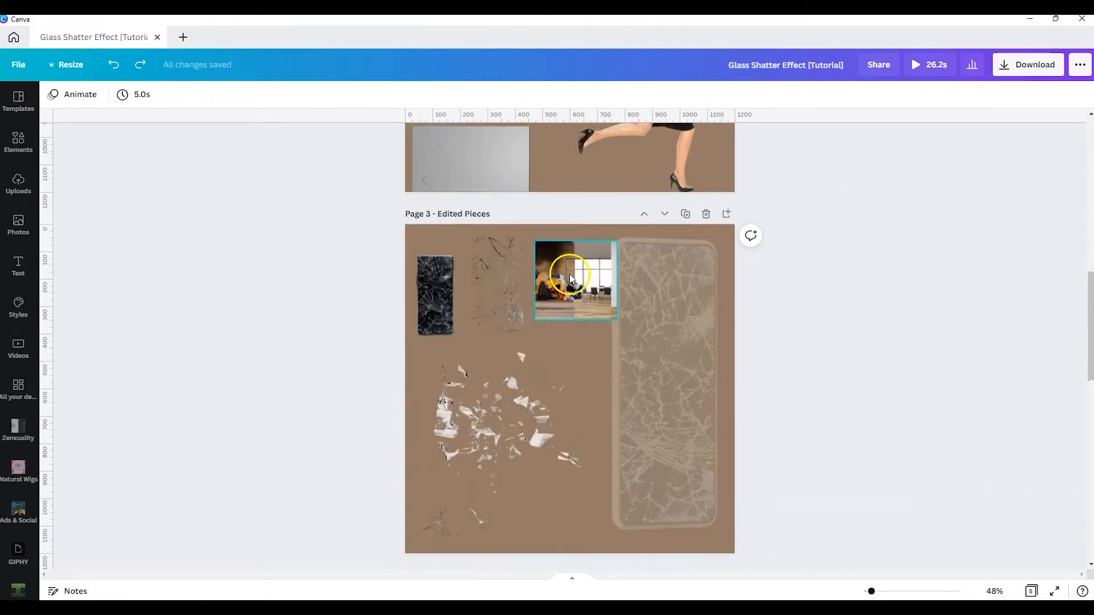
pyautogui.click(577, 282)
pyautogui.moveTo(577, 282); pyautogui.dragTo(724, 557)
pyautogui.scroll(-7, 860, 542)
pyautogui.click(705, 457)
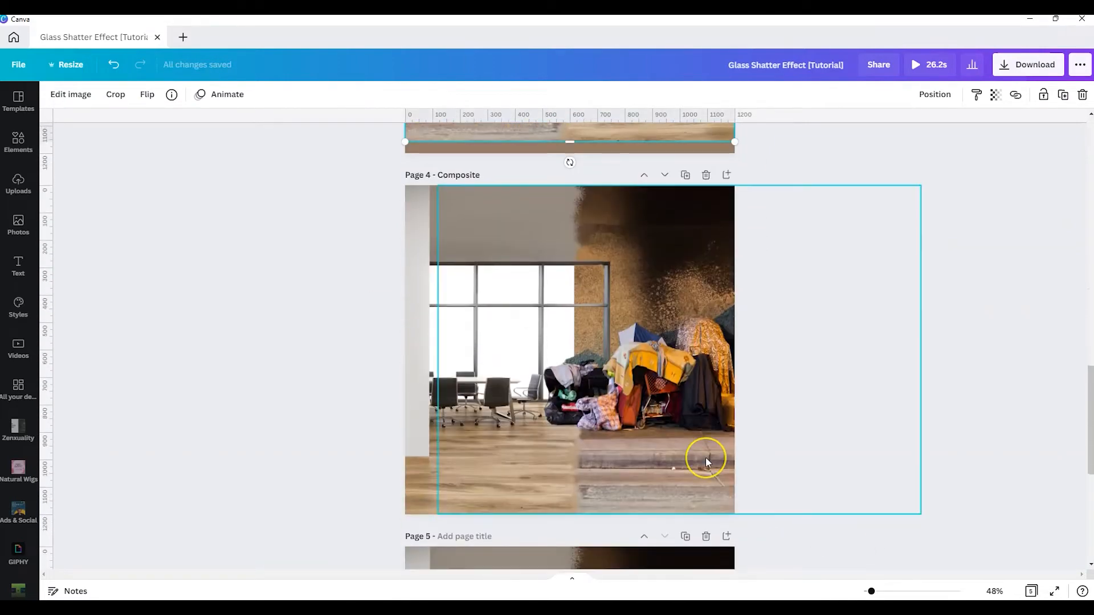
# Shrink the mirrored background image on Page 3 back to a small thumbnail among the edited pieces.
pyautogui.scroll(6, 705, 457)
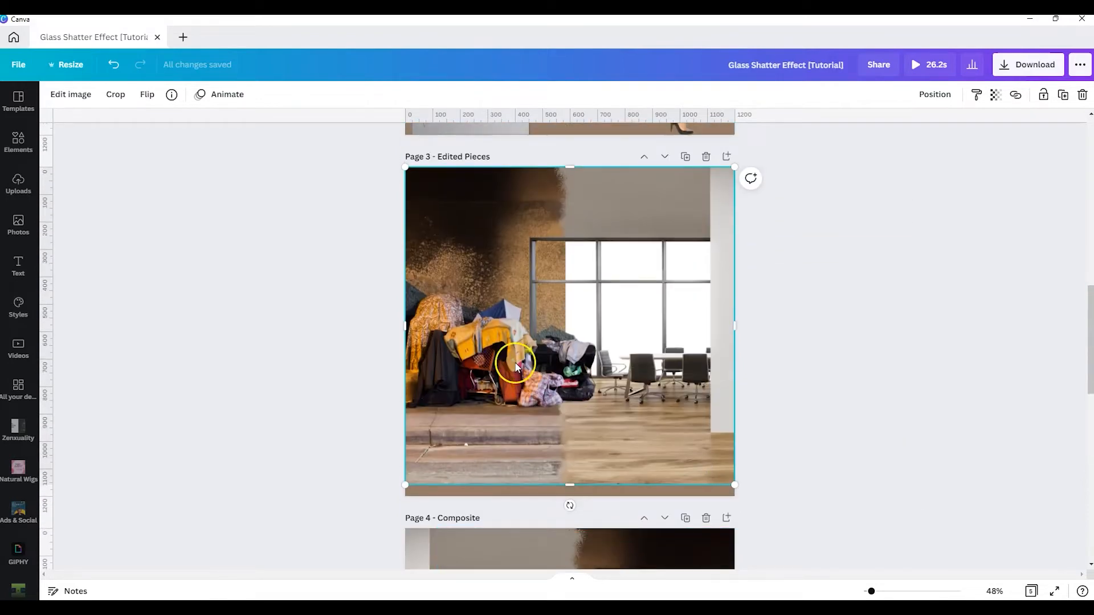
pyautogui.scroll(2, 587, 402)
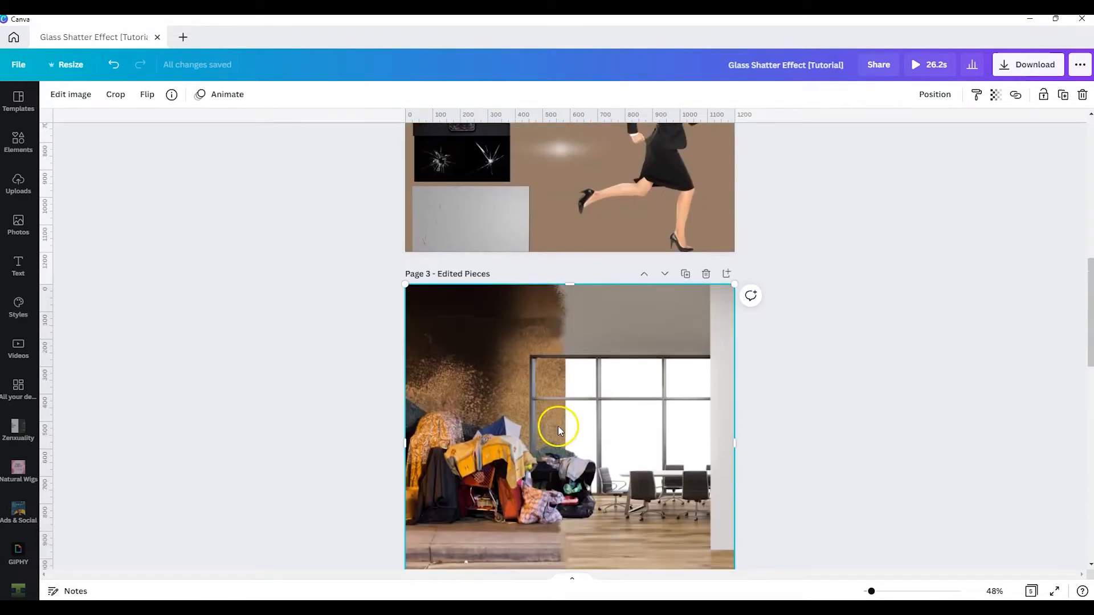
pyautogui.scroll(2, 558, 426)
pyautogui.scroll(-4, 593, 428)
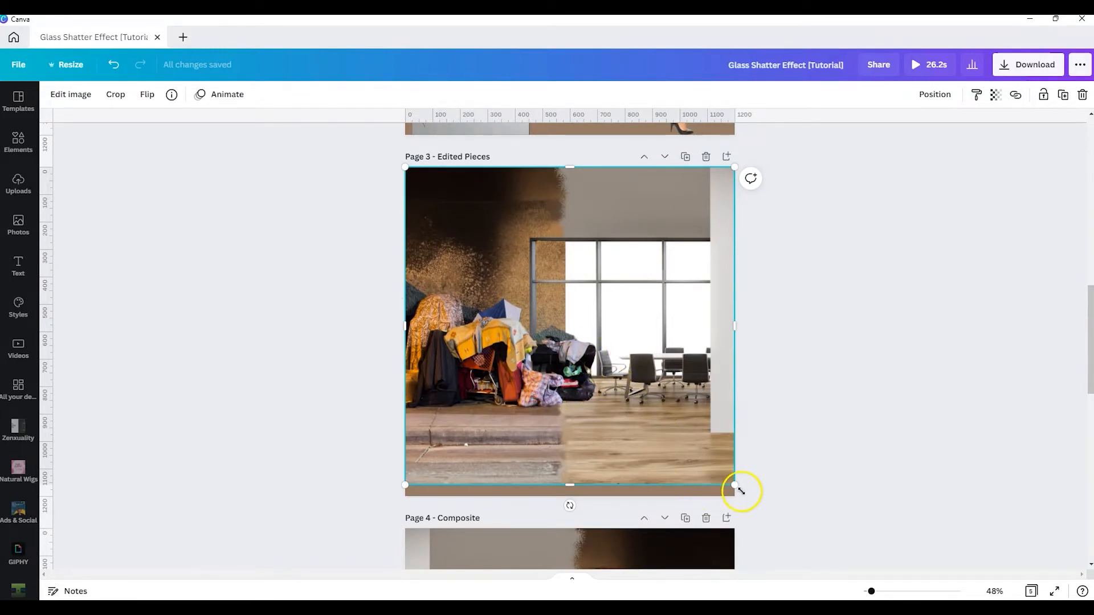
pyautogui.moveTo(738, 488); pyautogui.dragTo(520, 259)
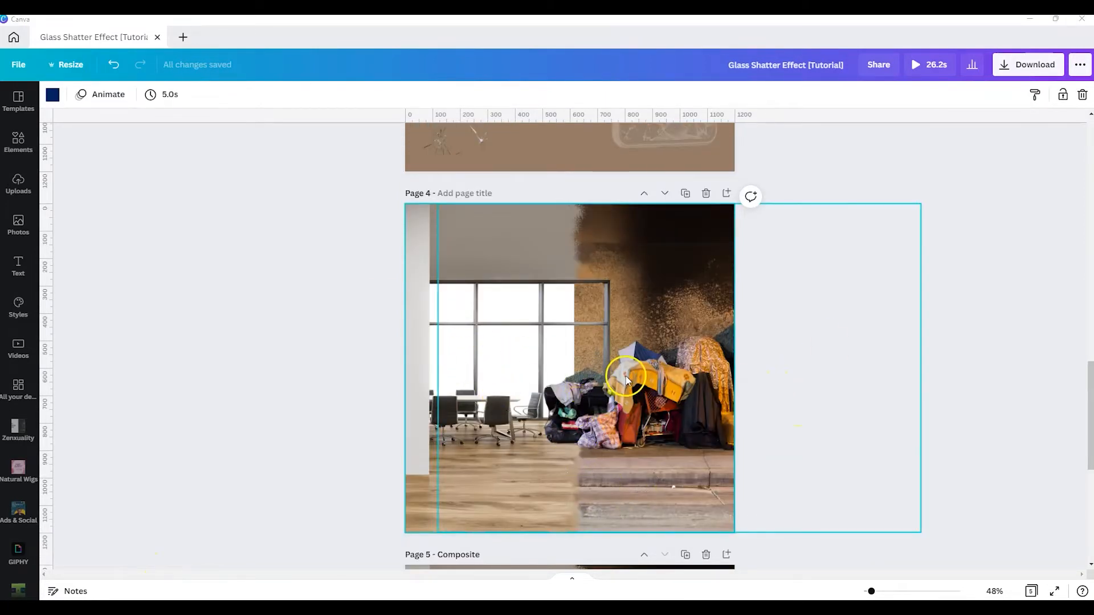
# Copy the mirrored background image from Page 3 onto Page 4 and enlarge it to cover the whole page.
pyautogui.scroll(15, 626, 359)
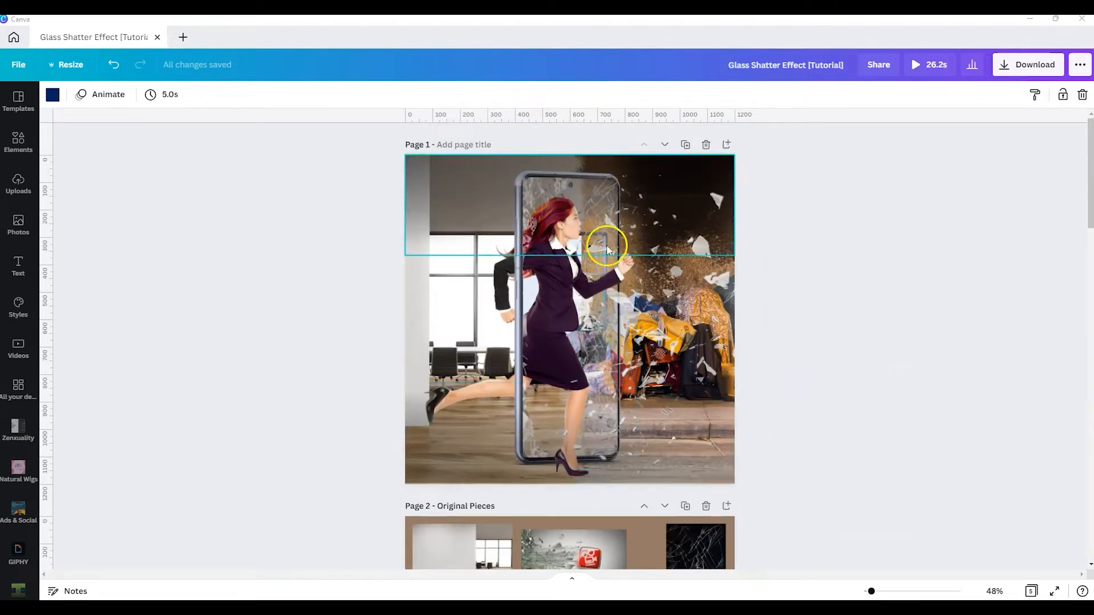
pyautogui.scroll(-15, 724, 345)
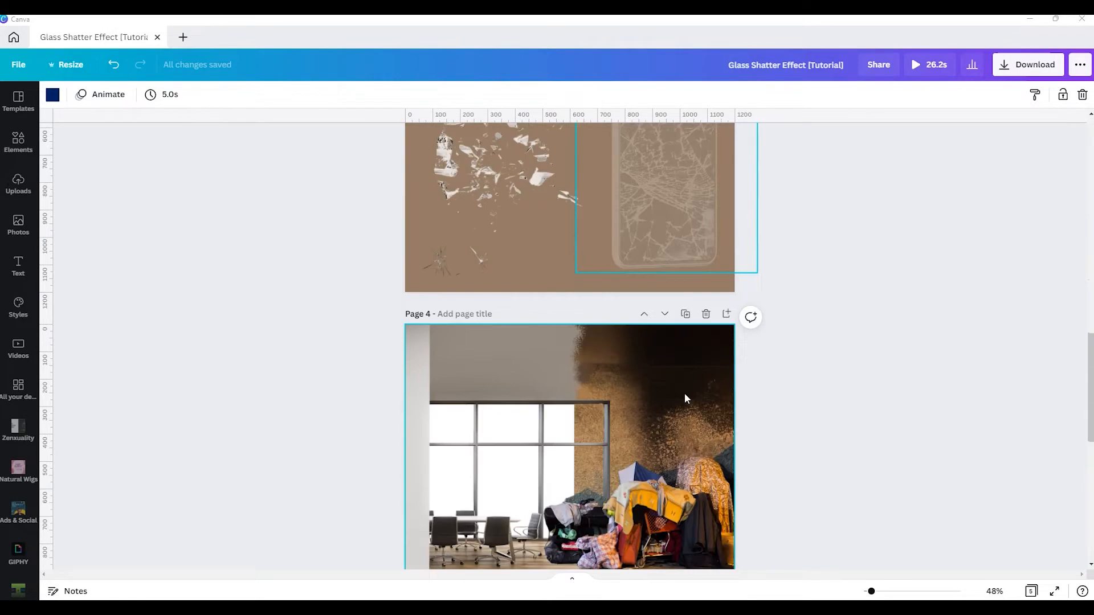
pyautogui.scroll(5, 685, 391)
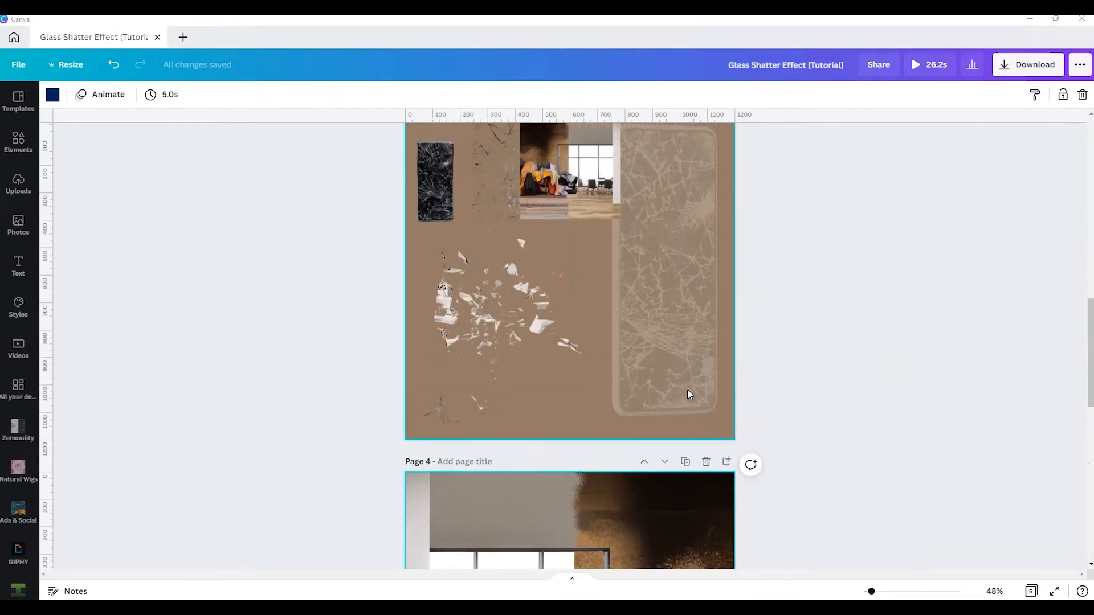
pyautogui.scroll(-2, 687, 389)
pyautogui.scroll(1, 687, 389)
pyautogui.scroll(3, 689, 391)
pyautogui.click(562, 285)
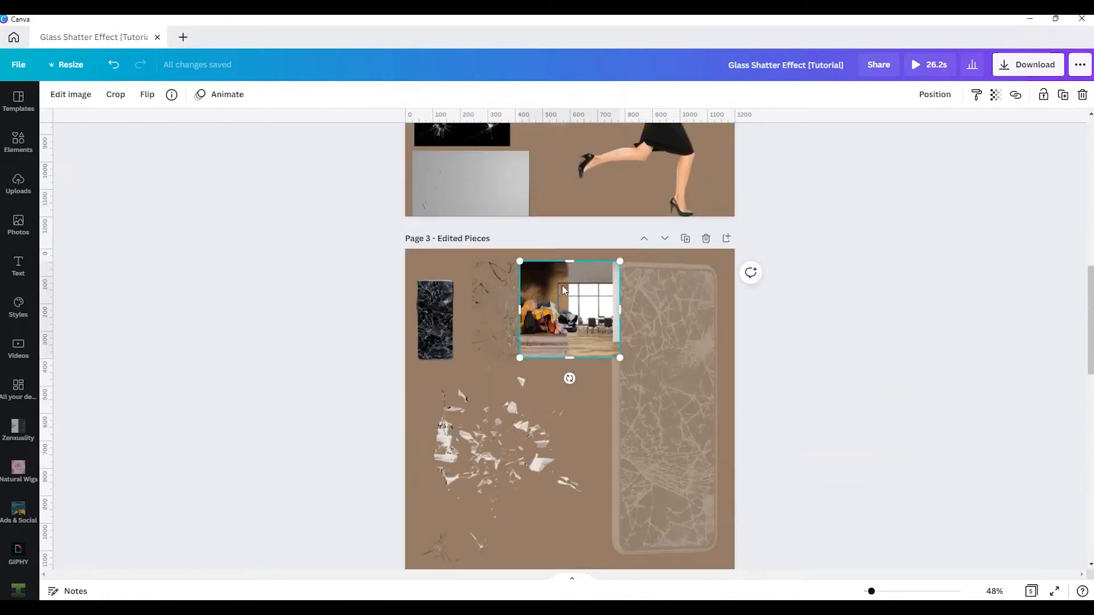
pyautogui.hotkey('ctrl', 'c')
pyautogui.scroll(-7, 561, 290)
pyautogui.click(536, 368)
pyautogui.hotkey('ctrl', 'v')
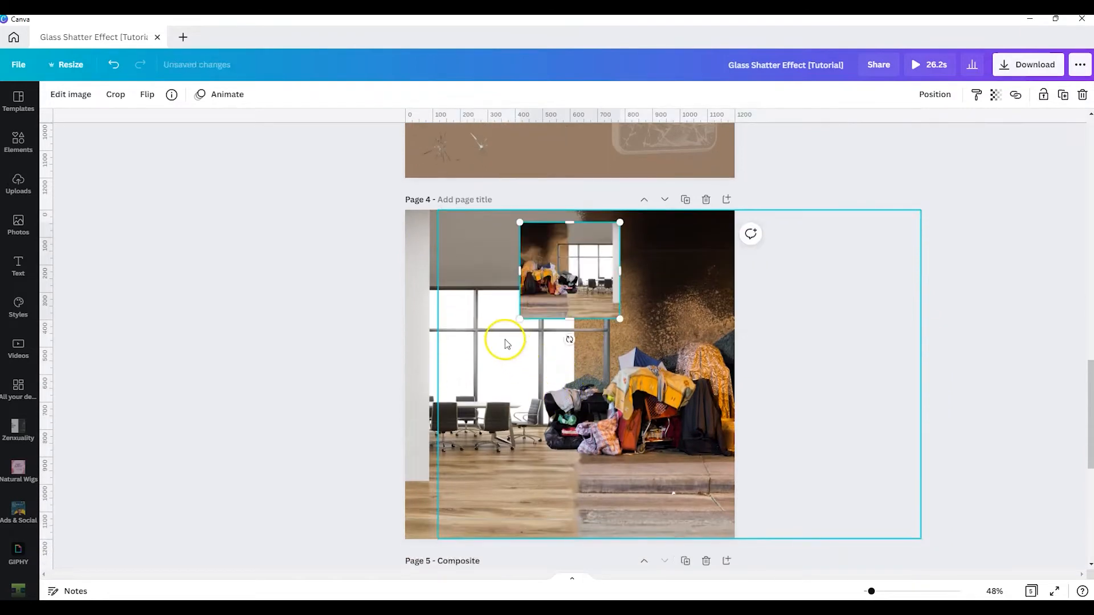
pyautogui.moveTo(590, 305); pyautogui.dragTo(593, 375)
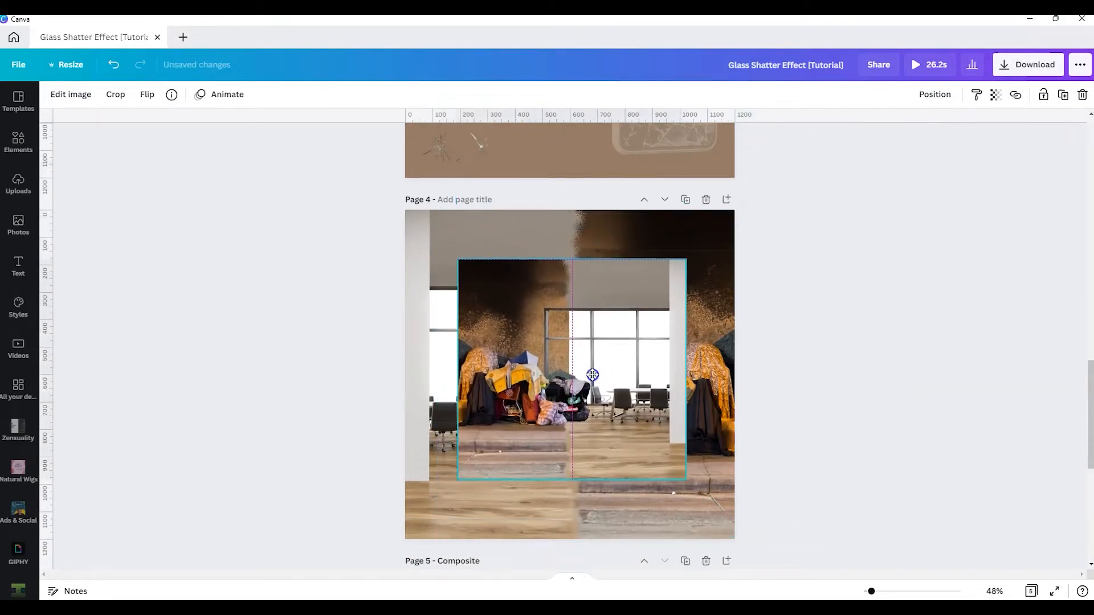
pyautogui.moveTo(686, 480); pyautogui.dragTo(726, 547)
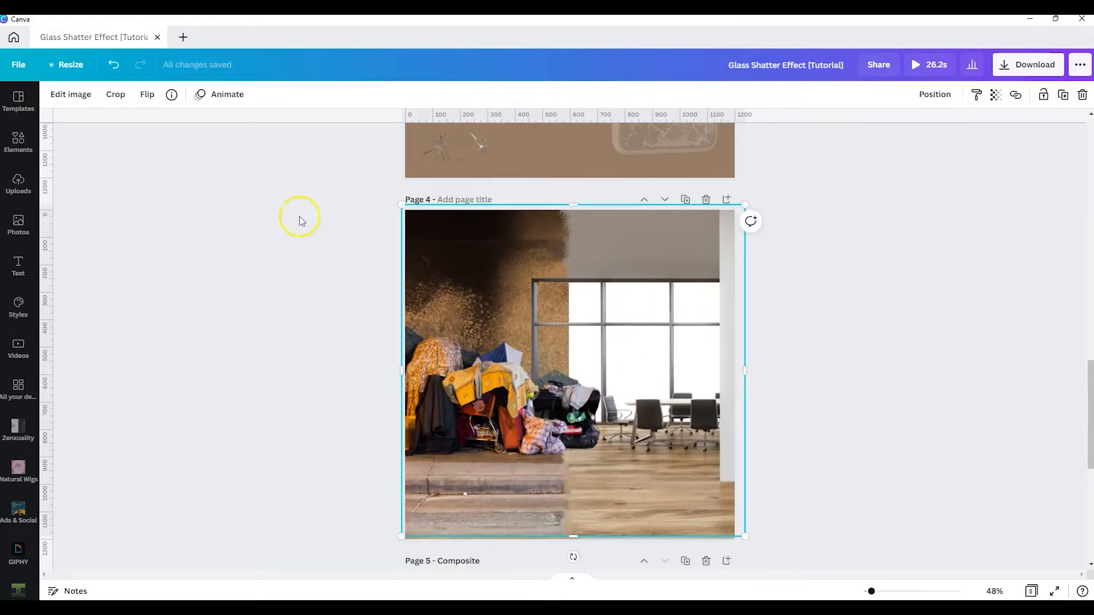
# Place the mirrored background image inside the Phone 24 Smartmockup on Page 4.
pyautogui.click(81, 95)
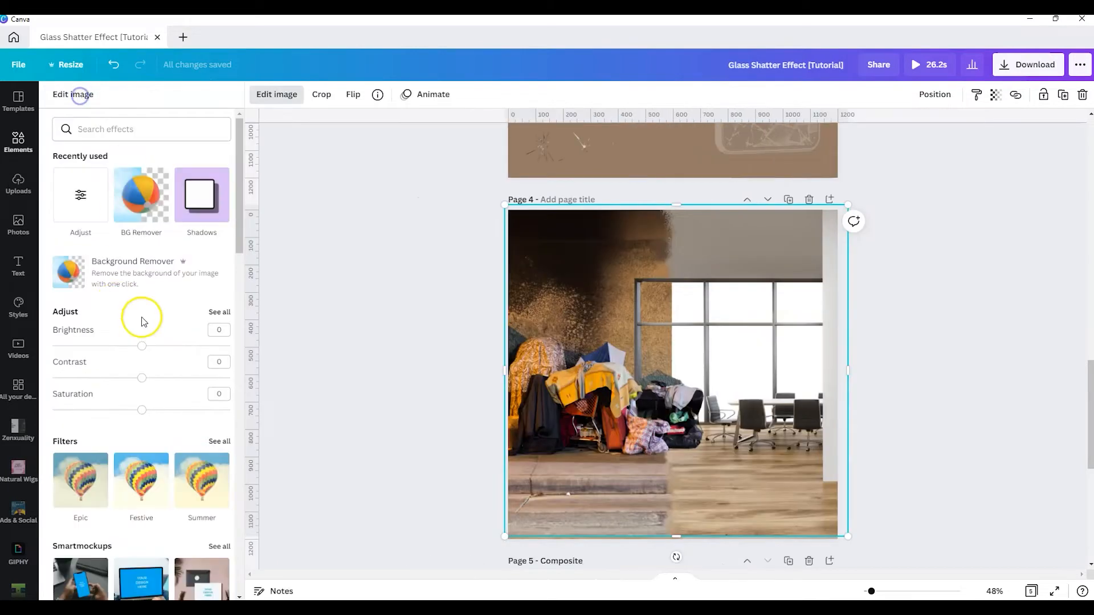
pyautogui.scroll(-10, 186, 278)
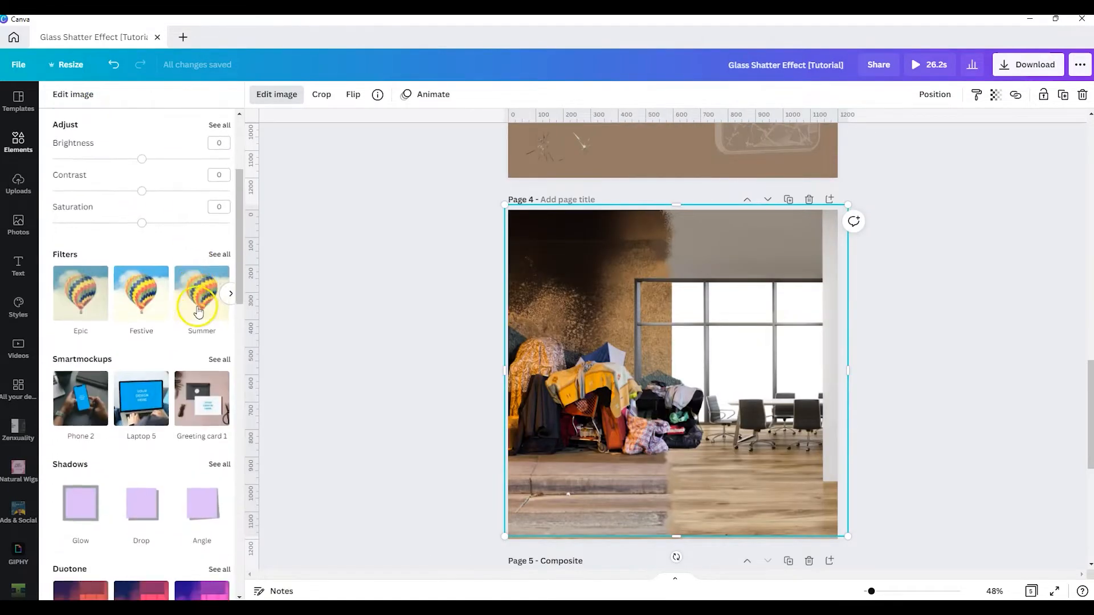
pyautogui.click(220, 257)
pyautogui.scroll(-5, 201, 462)
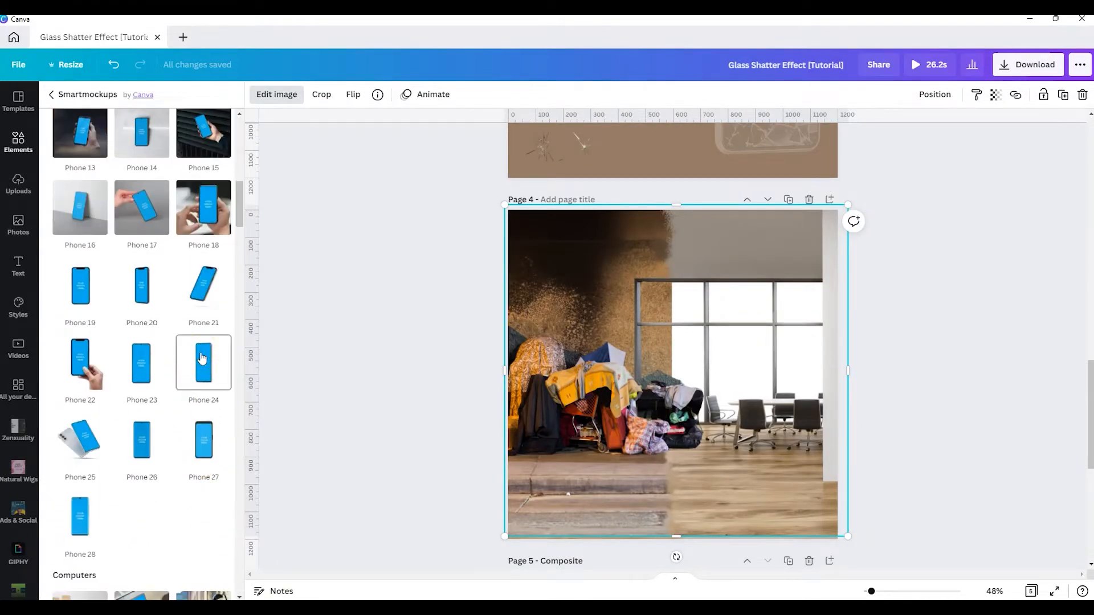
pyautogui.click(203, 369)
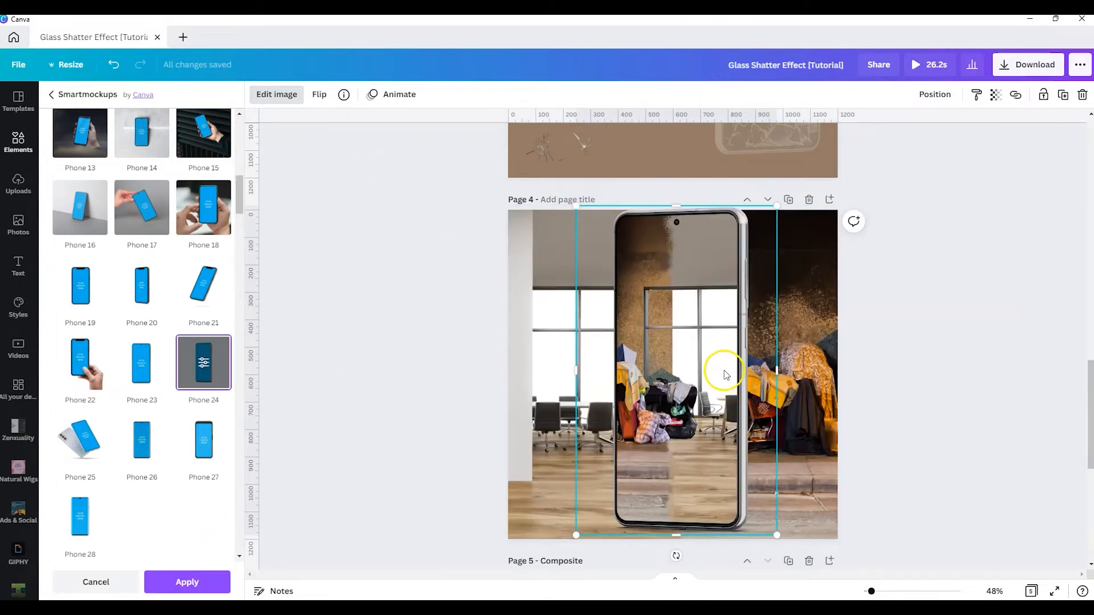
# Set the phone mockup's custom crop size to 117 and flip the mockup horizontally.
pyautogui.click(203, 364)
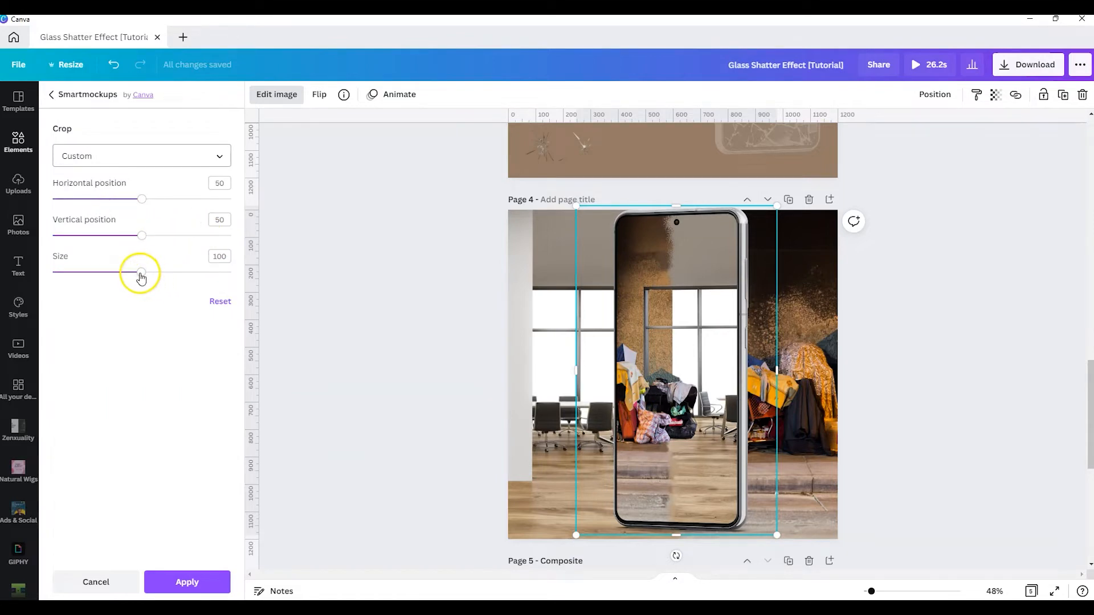
pyautogui.moveTo(141, 273); pyautogui.dragTo(156, 273)
pyautogui.click(320, 97)
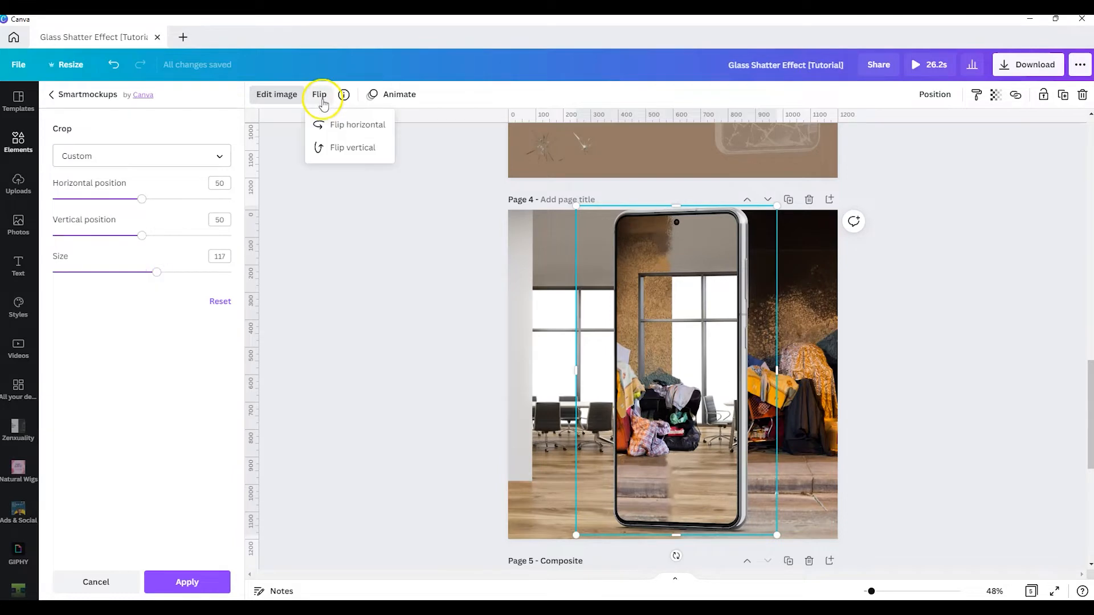
pyautogui.click(330, 124)
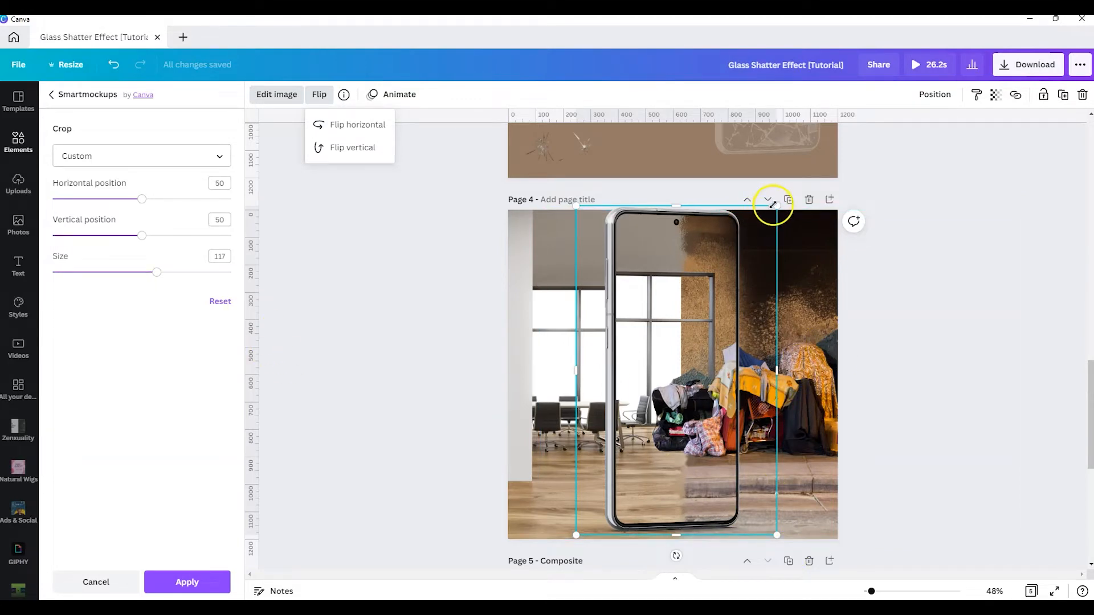
# Shrink the phone mockup slightly, centre it within Page 4, and set its image's vertical position to 46 to match the background.
pyautogui.moveTo(773, 204); pyautogui.dragTo(769, 218)
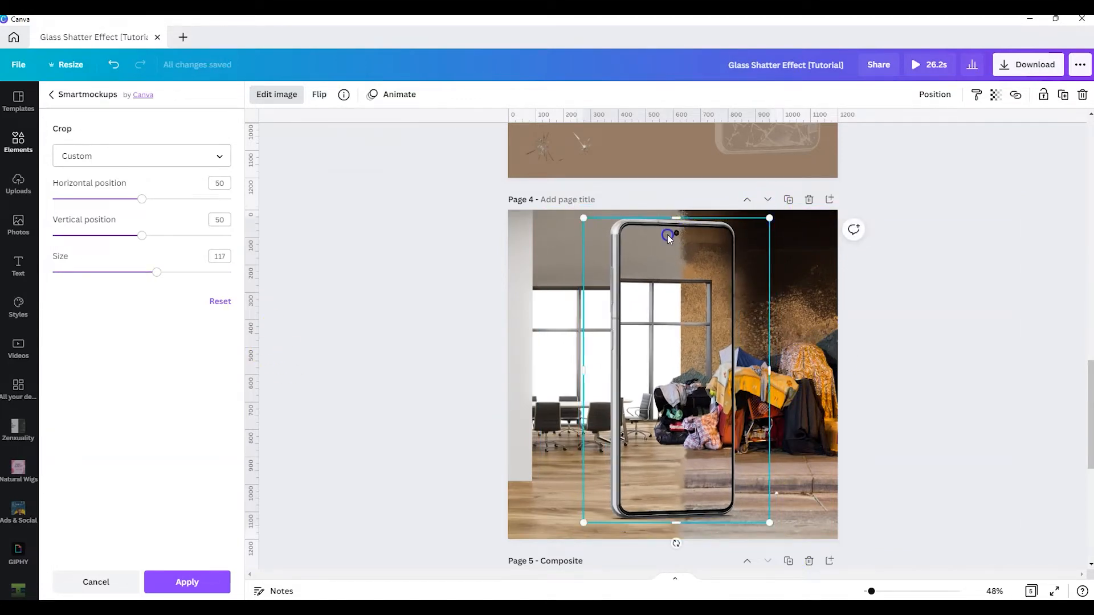
pyautogui.moveTo(142, 235); pyautogui.dragTo(136, 238)
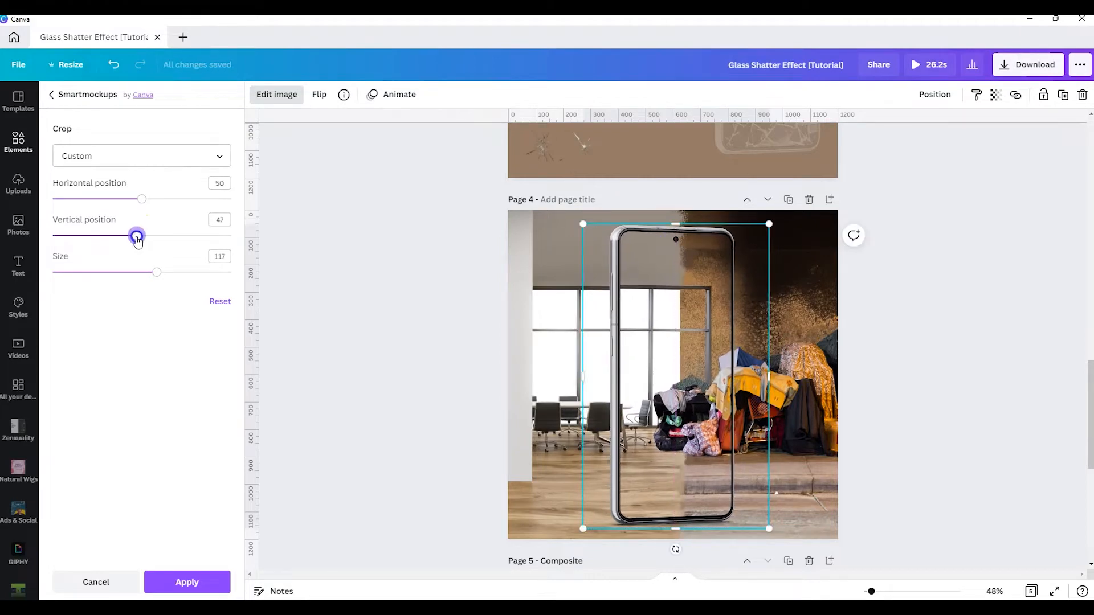
pyautogui.moveTo(133, 238); pyautogui.dragTo(137, 239)
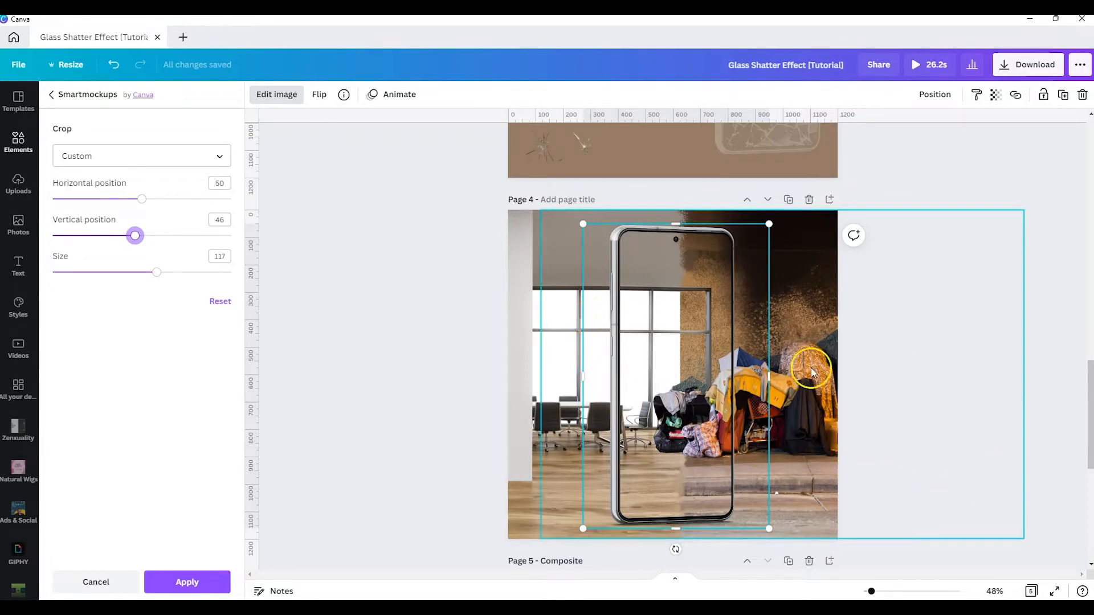
# Compare the phone mockup with the finished design on Page 1 and apply the mockup.
pyautogui.scroll(10, 724, 289)
pyautogui.scroll(5, 715, 289)
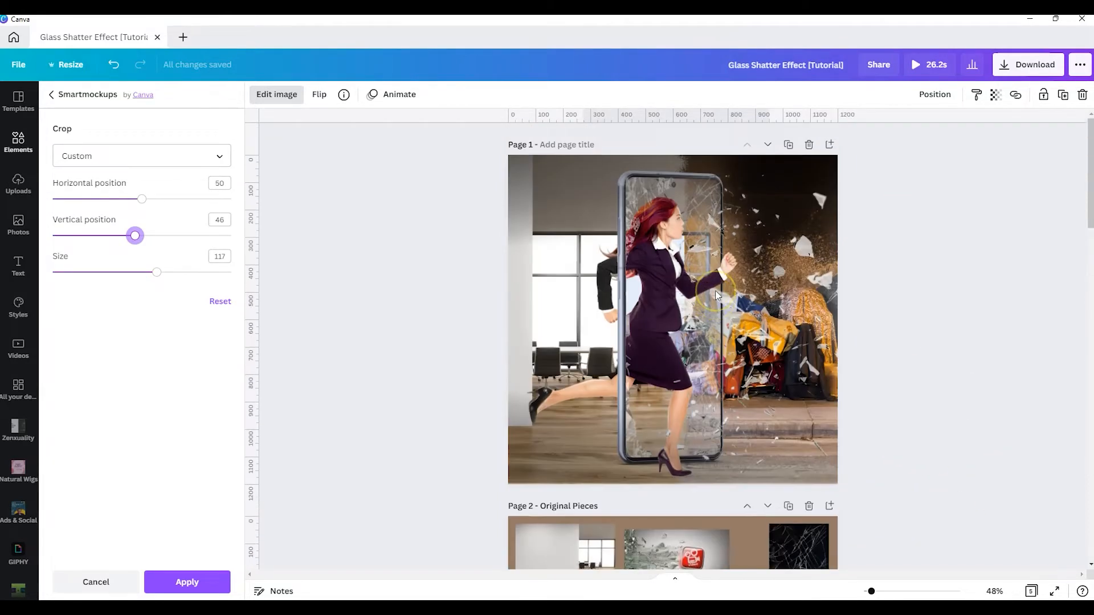
pyautogui.scroll(-2, 713, 337)
pyautogui.scroll(-1, 713, 336)
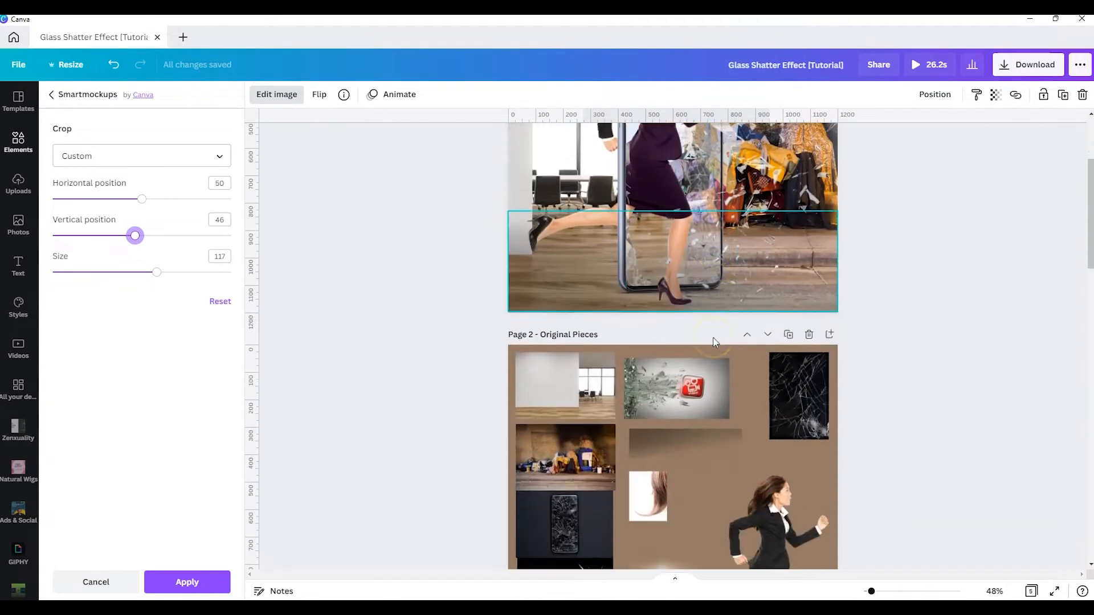
pyautogui.scroll(-15, 713, 338)
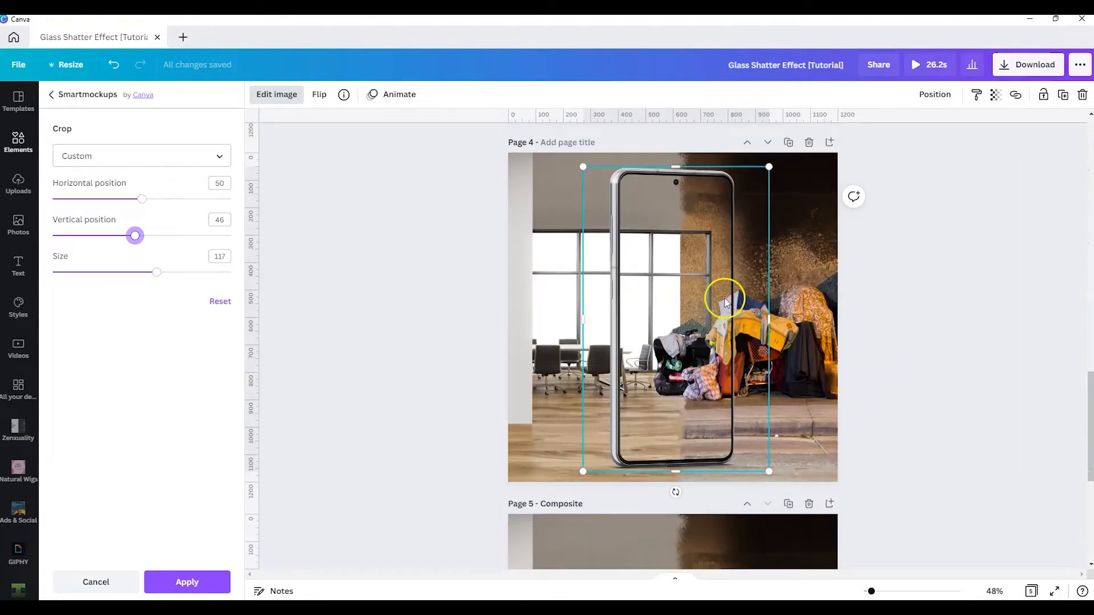
pyautogui.click(200, 582)
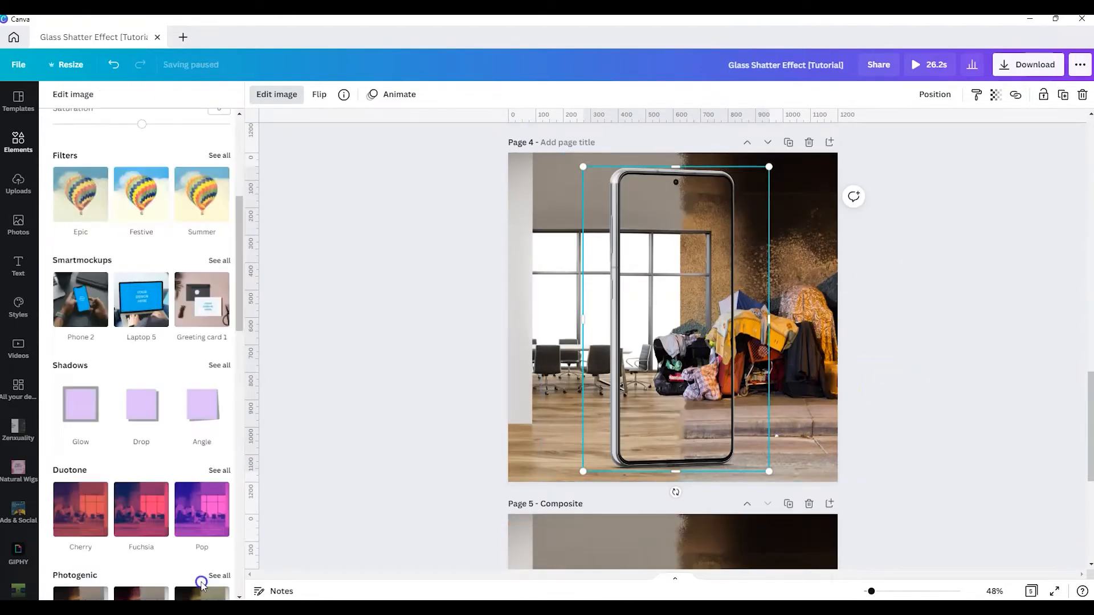
pyautogui.click(955, 342)
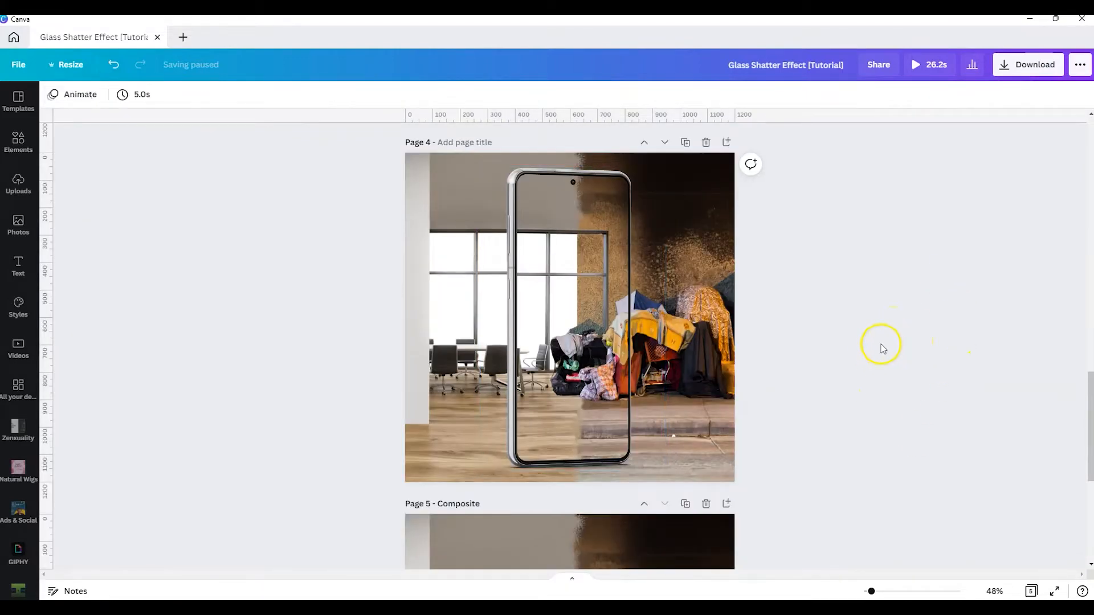
# Move the clothing-pile cutout aside on the Page 5 composite to inspect the area behind it, and undo the last move.
pyautogui.scroll(2, 814, 336)
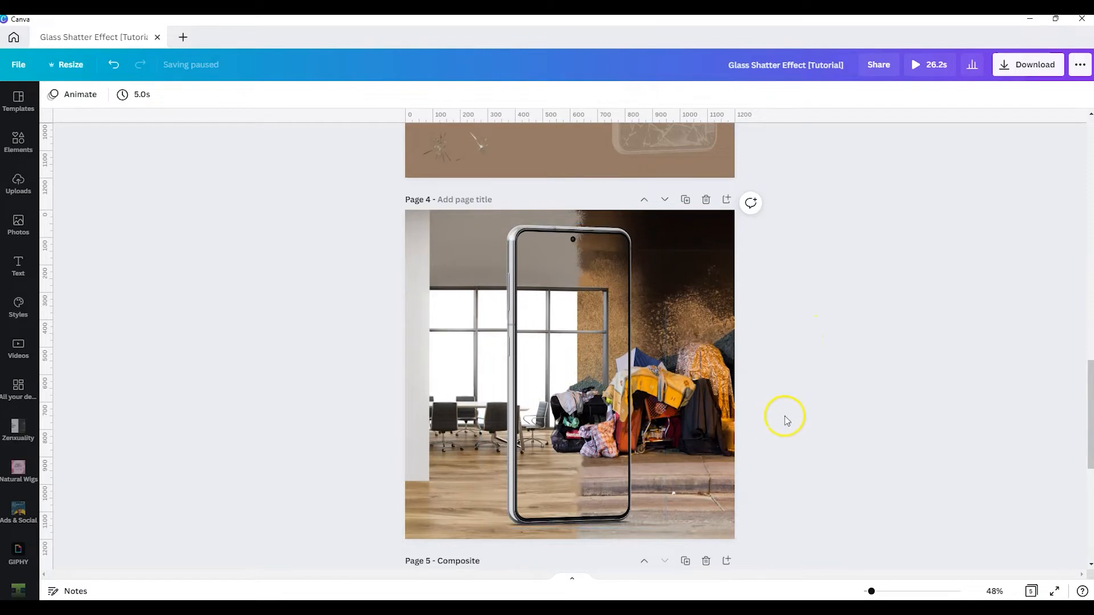
pyautogui.scroll(-2, 786, 418)
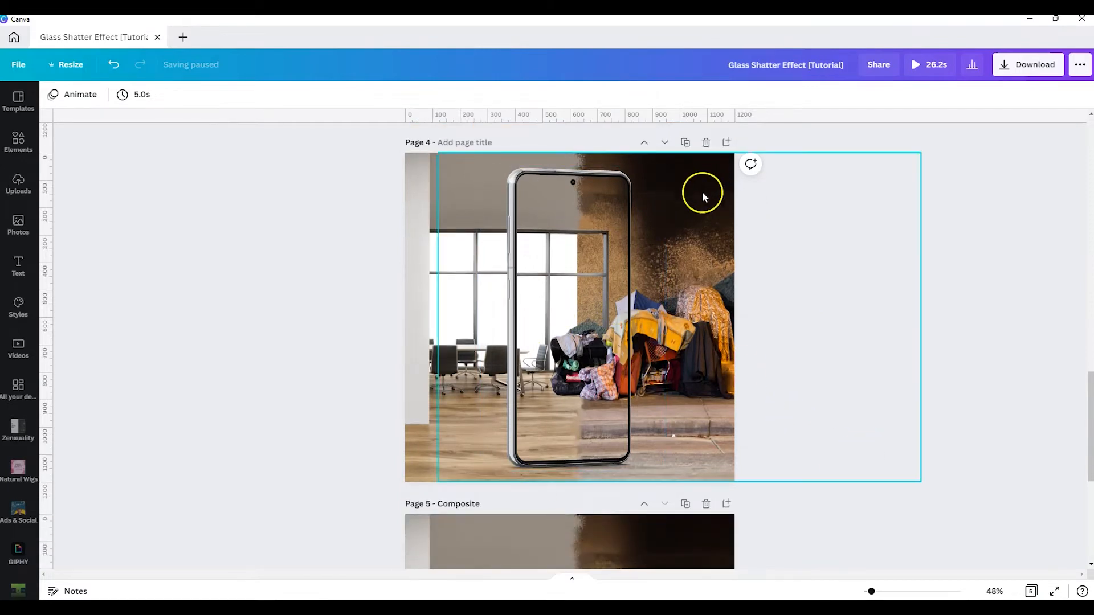
pyautogui.scroll(-5, 654, 386)
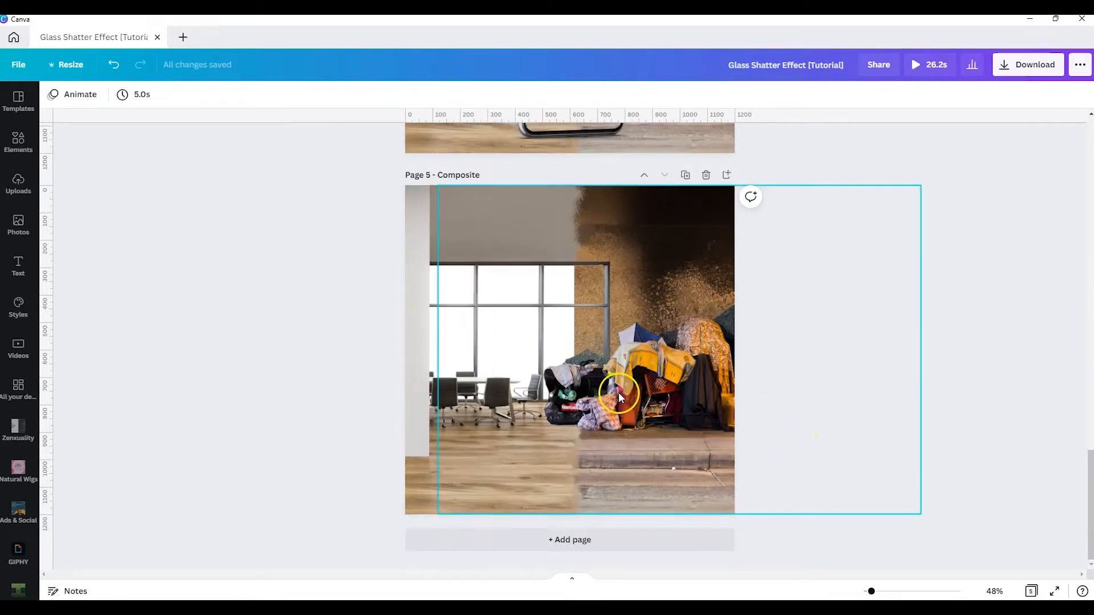
pyautogui.moveTo(609, 392); pyautogui.dragTo(693, 402)
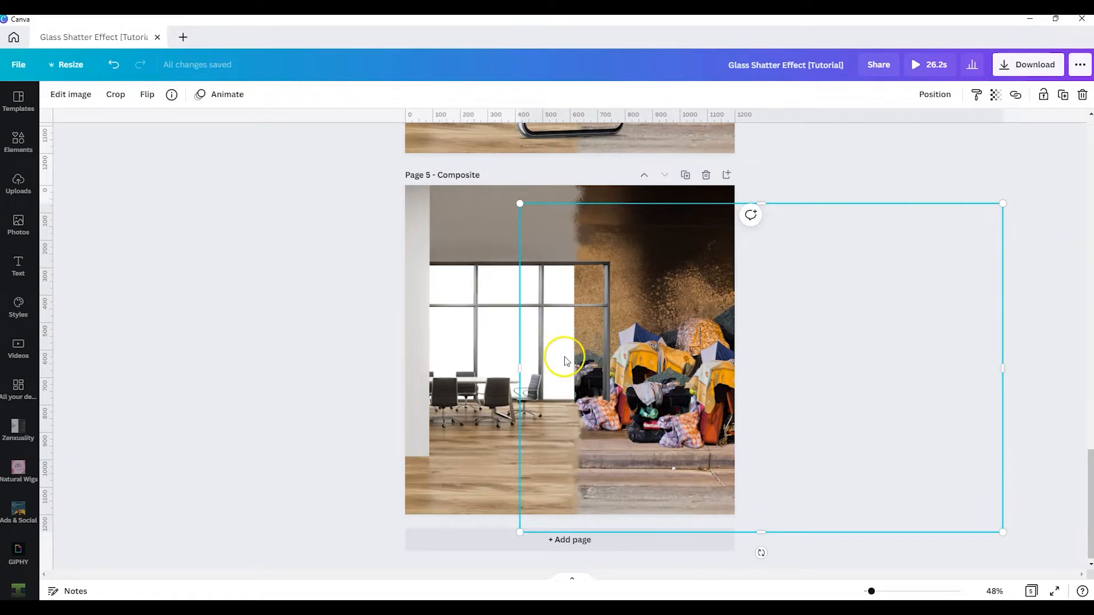
pyautogui.moveTo(655, 409); pyautogui.dragTo(609, 395)
pyautogui.hotkey('ctrl', 'z')
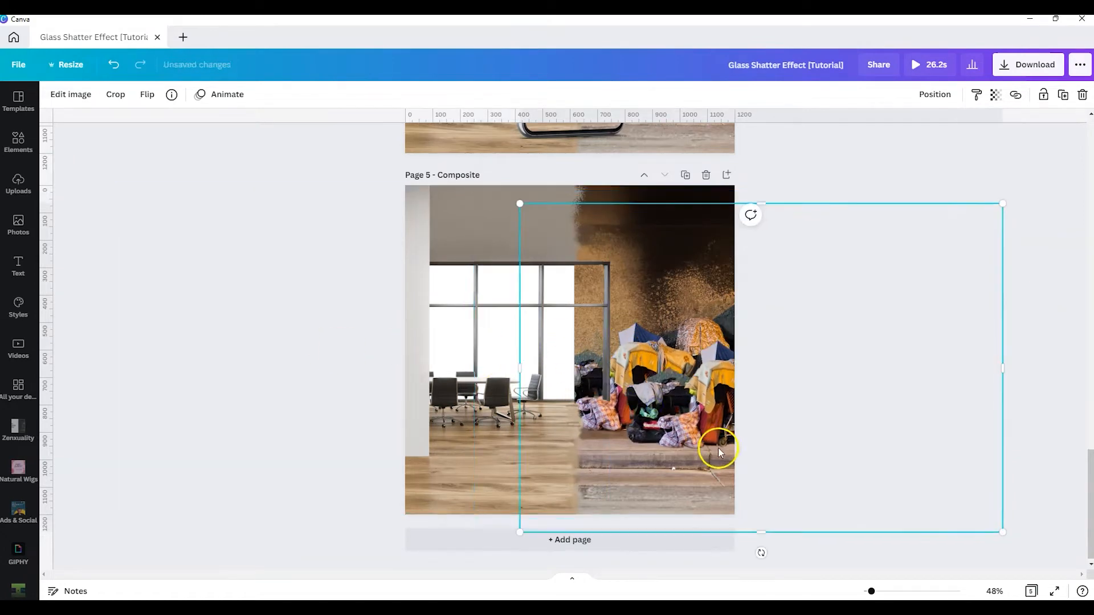
# Undo the clothing-pile cutout's move on the Page 5 composite and compare the composite with the Page 4 design.
pyautogui.hotkey('ctrl', 'y')
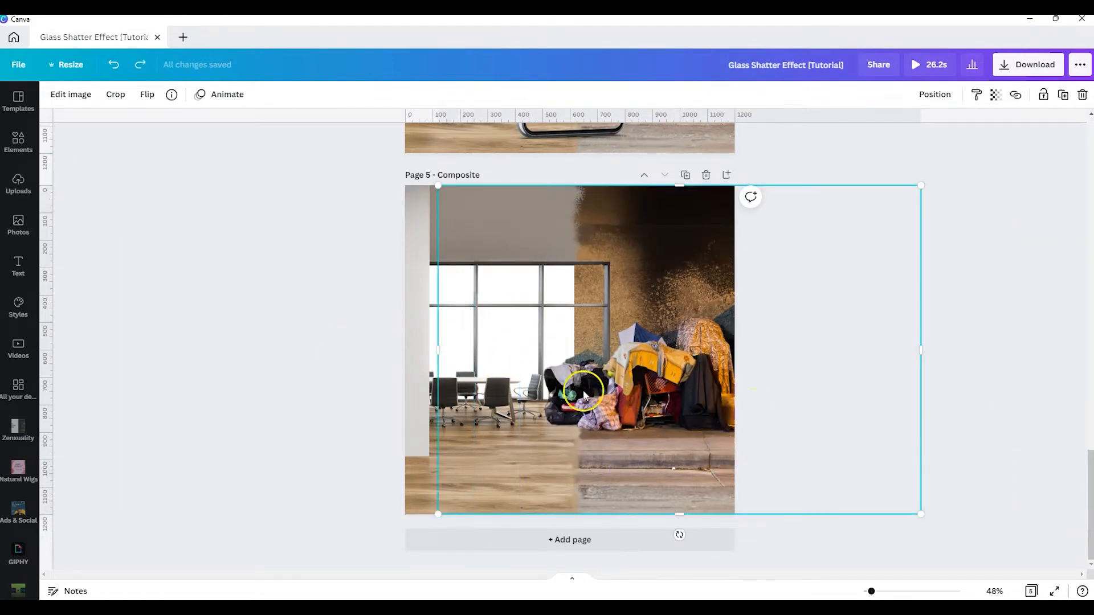
pyautogui.scroll(5, 599, 440)
pyautogui.scroll(-3, 681, 489)
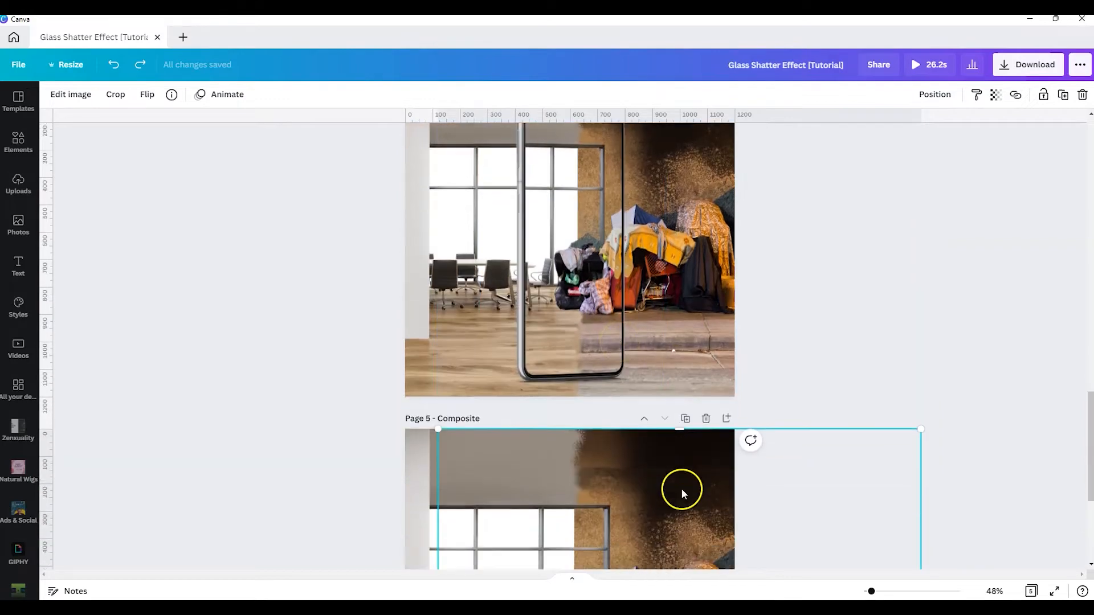
pyautogui.scroll(1, 645, 515)
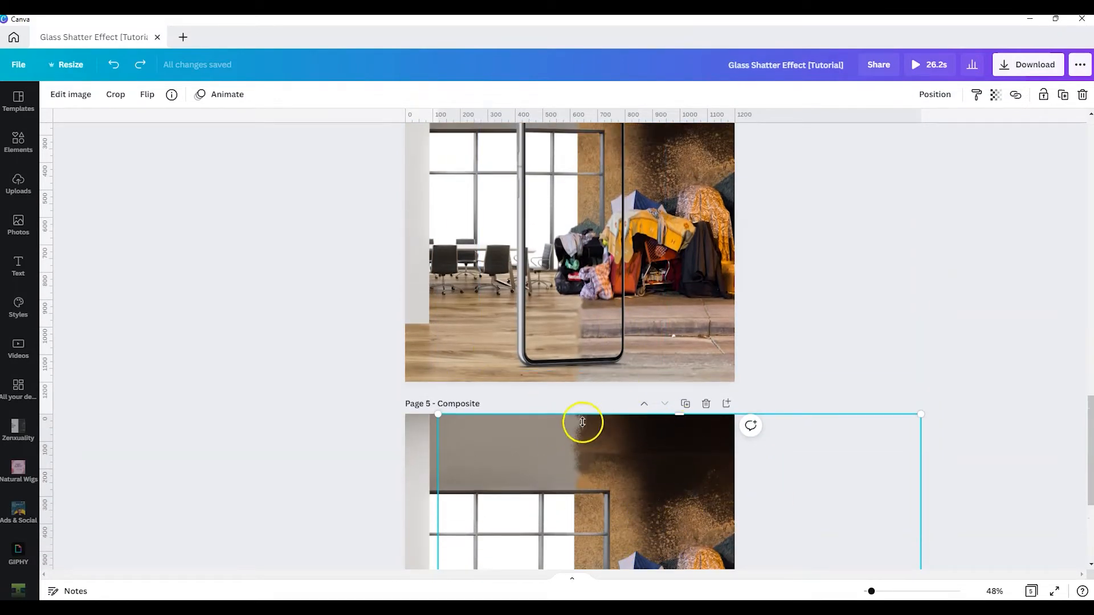
pyautogui.scroll(1, 566, 308)
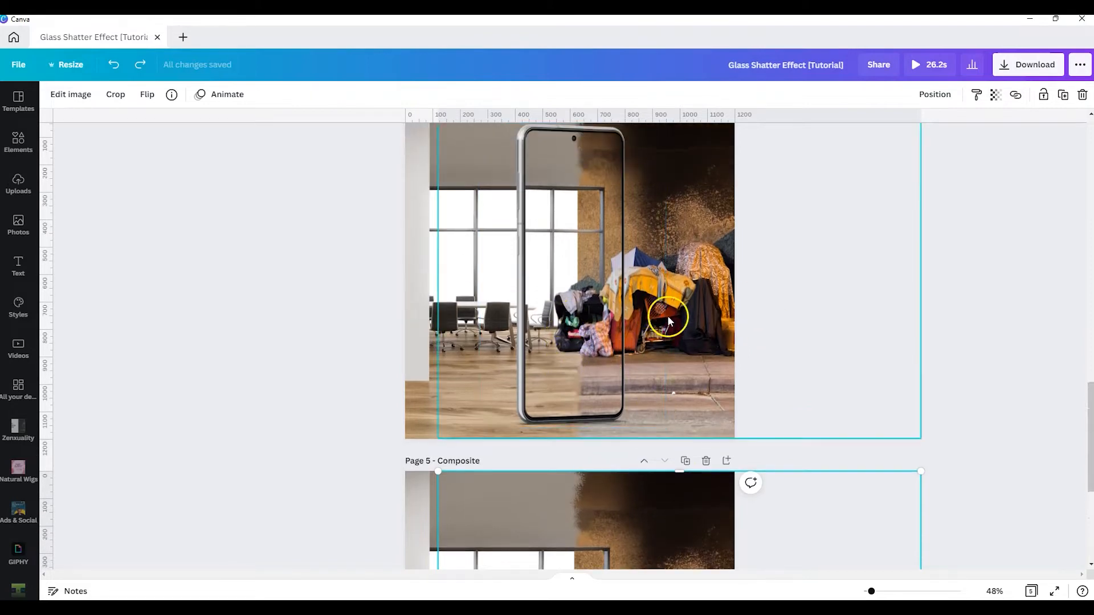
pyautogui.scroll(2, 668, 316)
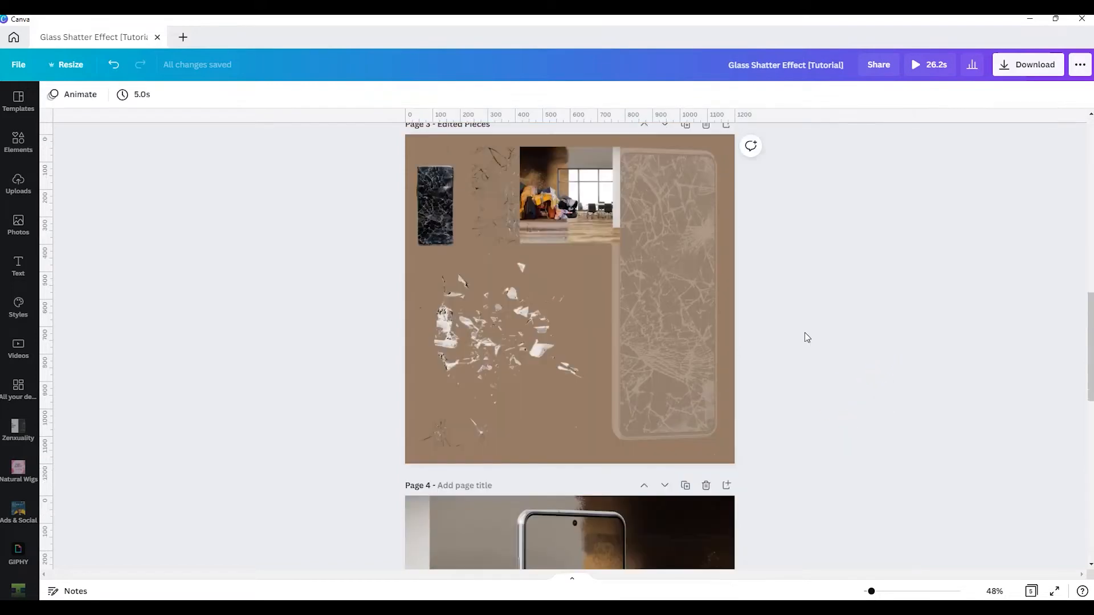
pyautogui.scroll(-6, 805, 338)
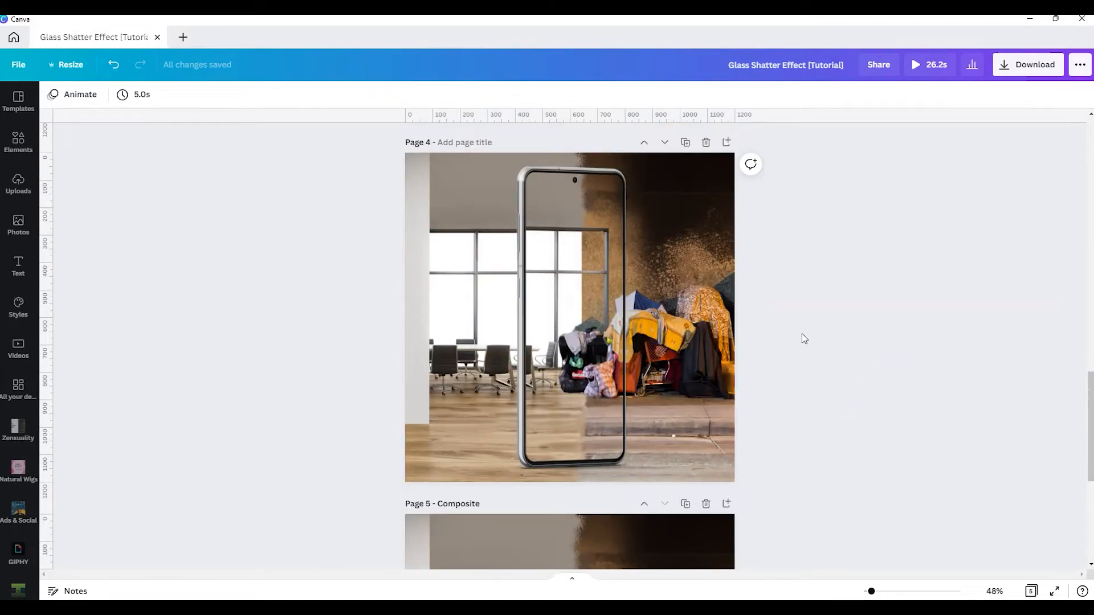
pyautogui.scroll(1, 802, 337)
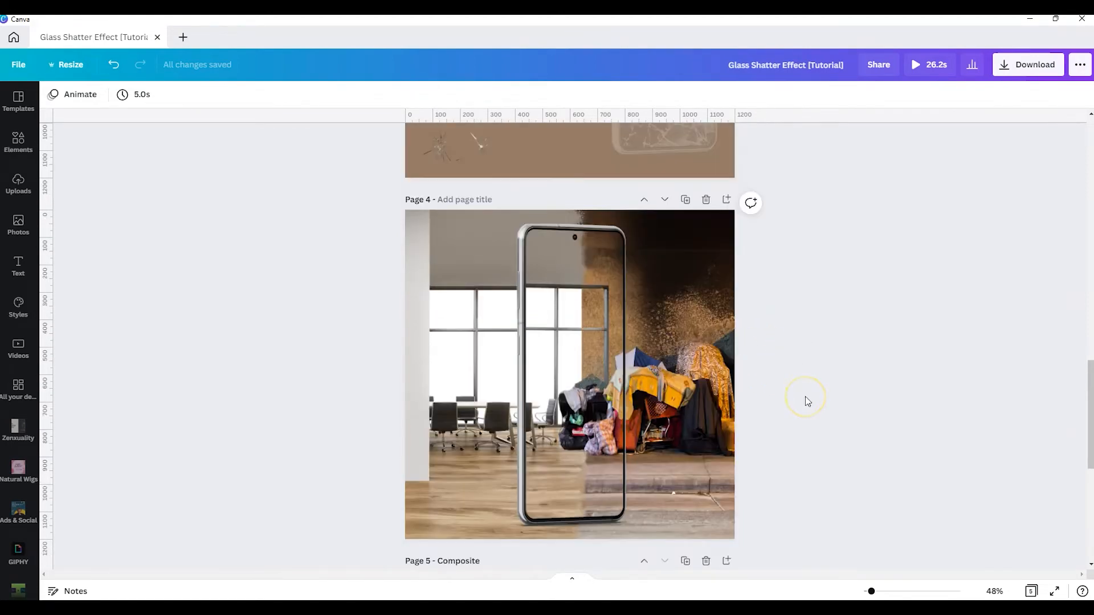
# Copy the cracked-phone photo on the dark background from Page 2 and paste it onto Page 4.
pyautogui.scroll(6, 570, 399)
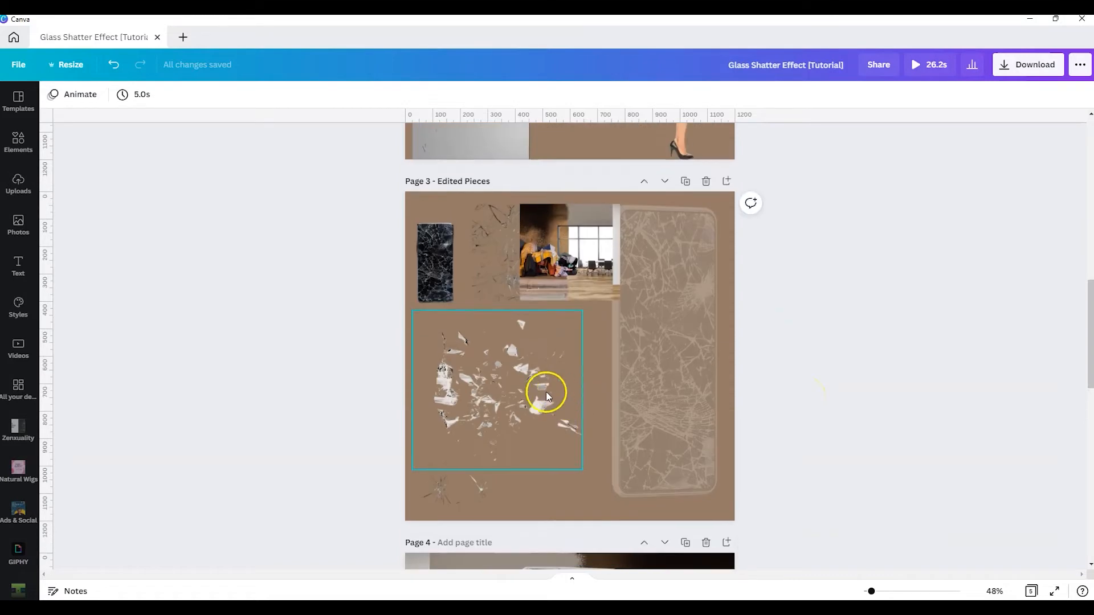
pyautogui.click(434, 265)
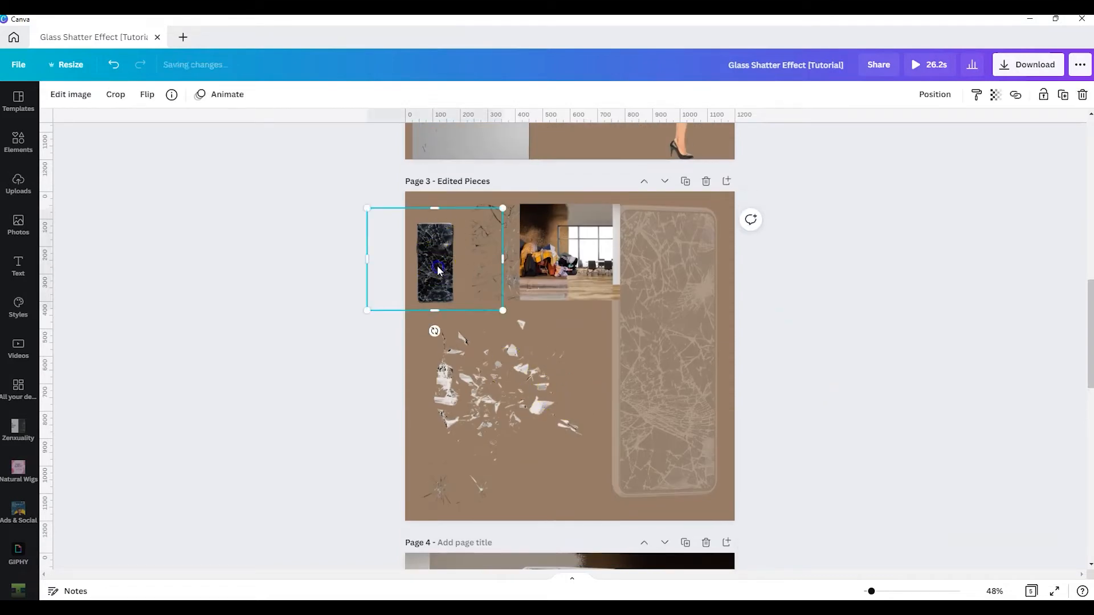
pyautogui.scroll(5, 709, 406)
pyautogui.click(710, 406)
pyautogui.scroll(-1, 709, 405)
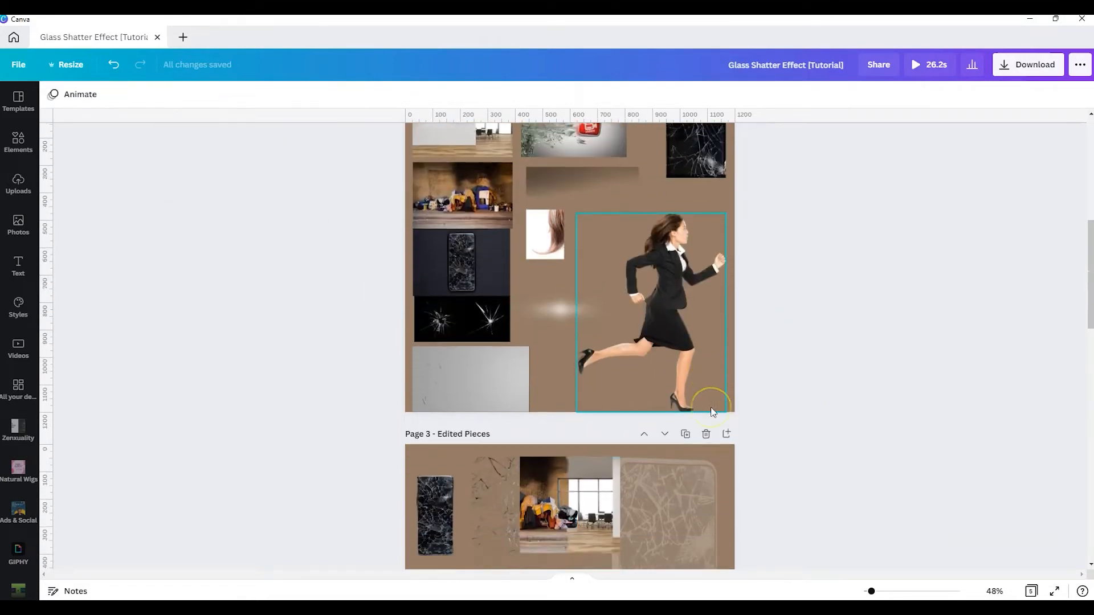
pyautogui.scroll(1, 446, 280)
pyautogui.click(445, 279)
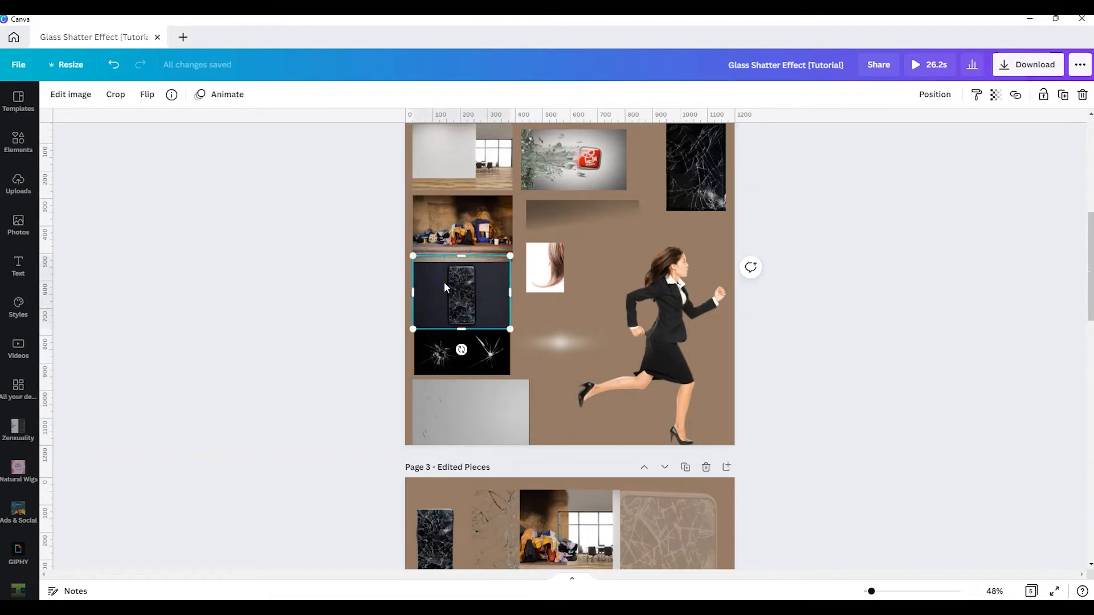
pyautogui.scroll(-10, 497, 284)
pyautogui.hotkey('ctrl', 'v')
# Enlarge the pasted photo over the phone mockup and crop all four sides close around the cracked phone.
pyautogui.moveTo(509, 422); pyautogui.dragTo(610, 500)
pyautogui.moveTo(469, 384); pyautogui.dragTo(579, 383)
pyautogui.moveTo(721, 386); pyautogui.dragTo(622, 382)
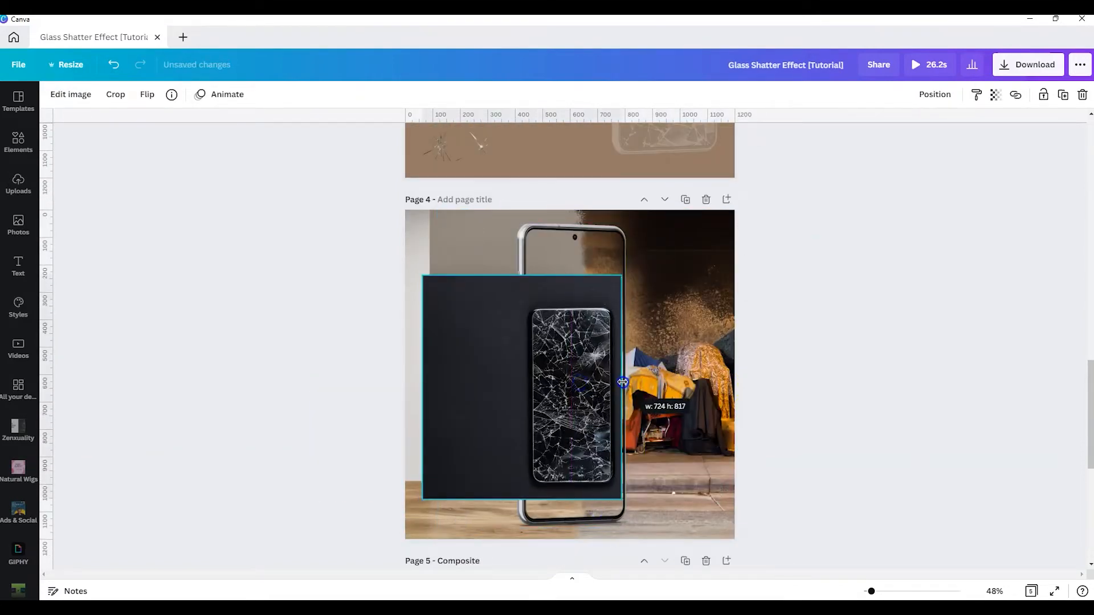
pyautogui.moveTo(422, 387); pyautogui.dragTo(526, 385)
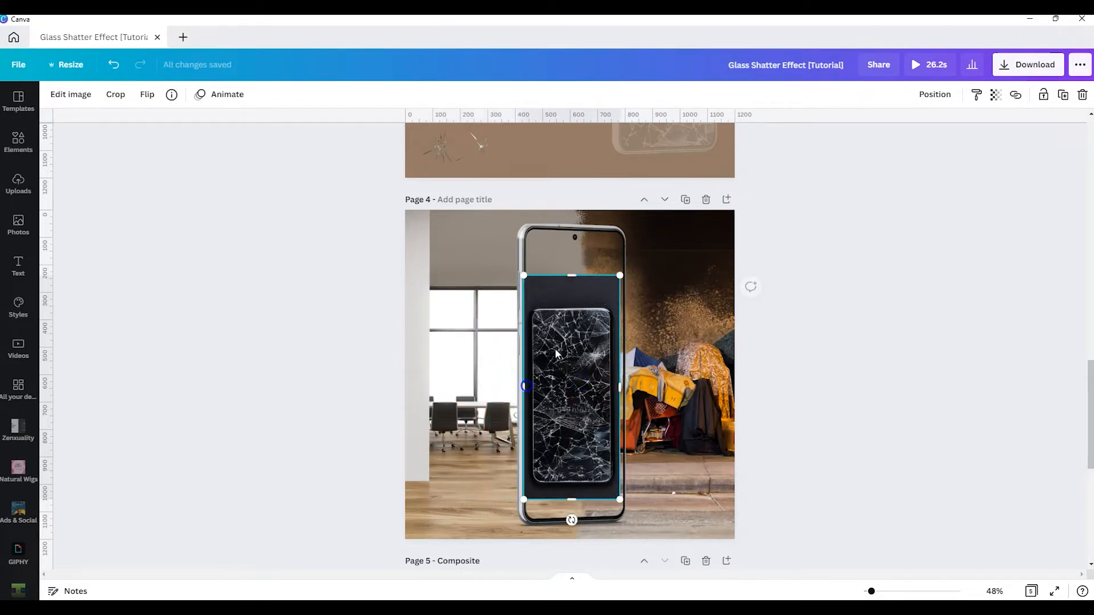
pyautogui.moveTo(571, 276); pyautogui.dragTo(573, 299)
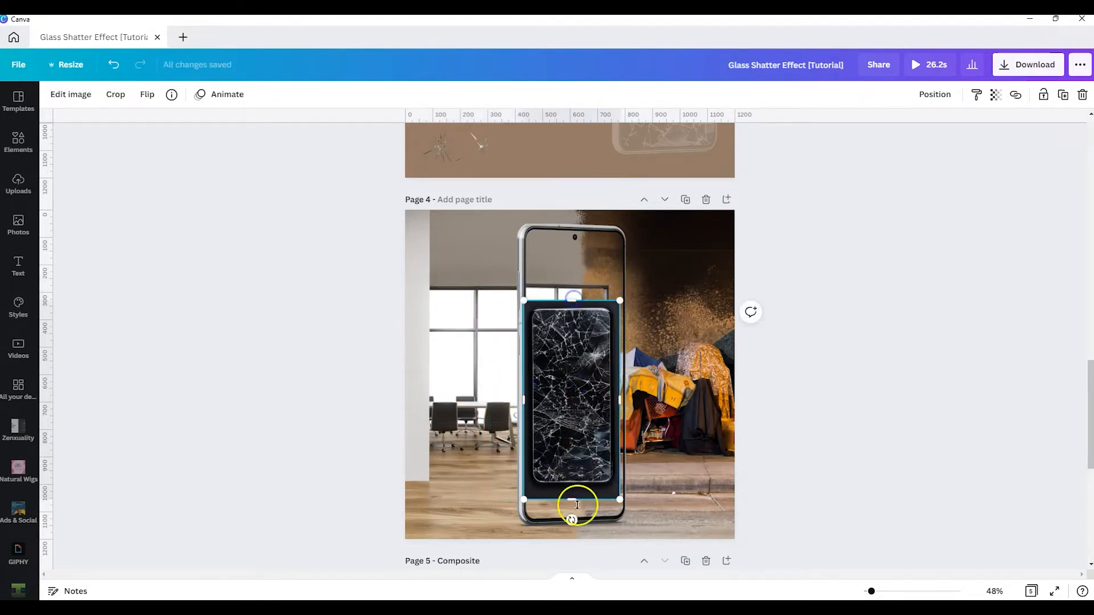
pyautogui.moveTo(572, 500); pyautogui.dragTo(573, 493)
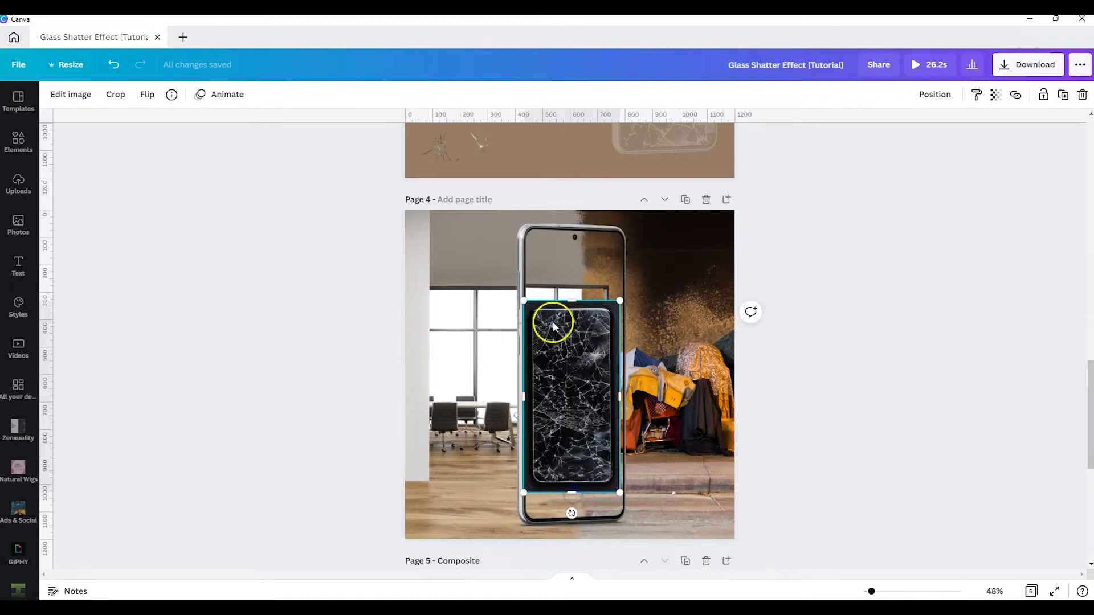
# Check the finished cracked-glass overlay on Page 3, then centre the cropped photo on Page 4's phone mockup and enlarge it to cover the mockup.
pyautogui.scroll(3, 588, 281)
pyautogui.scroll(3, 648, 269)
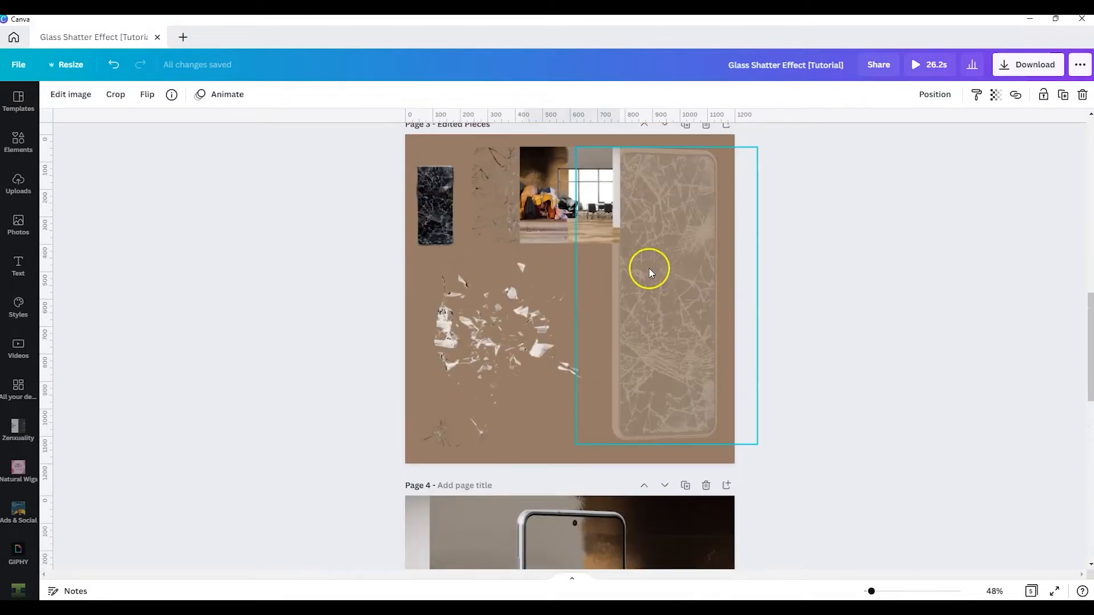
pyautogui.scroll(-5, 685, 281)
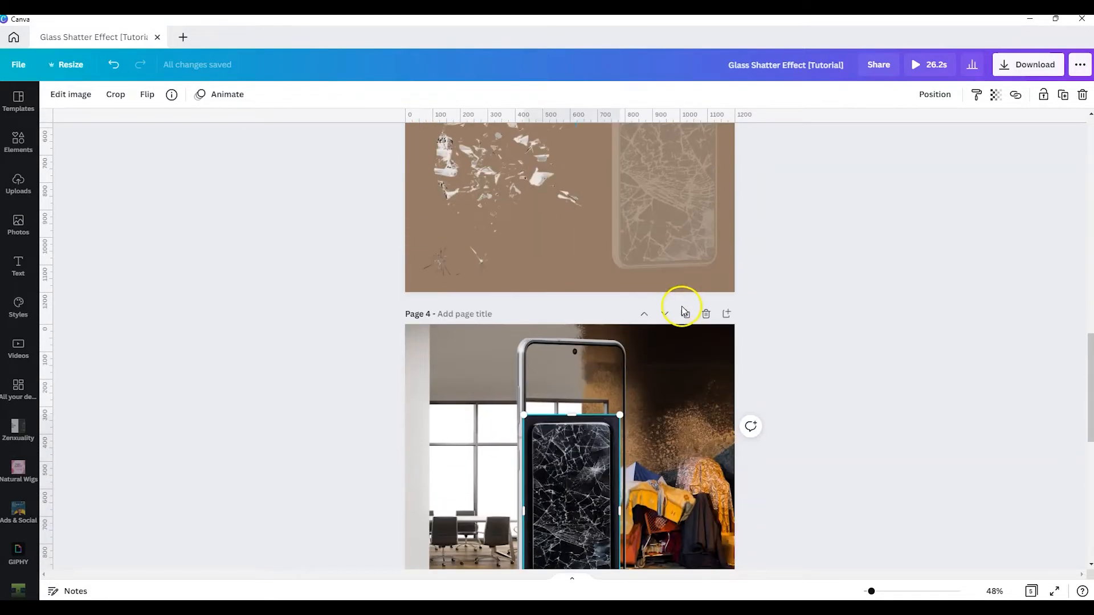
pyautogui.click(586, 375)
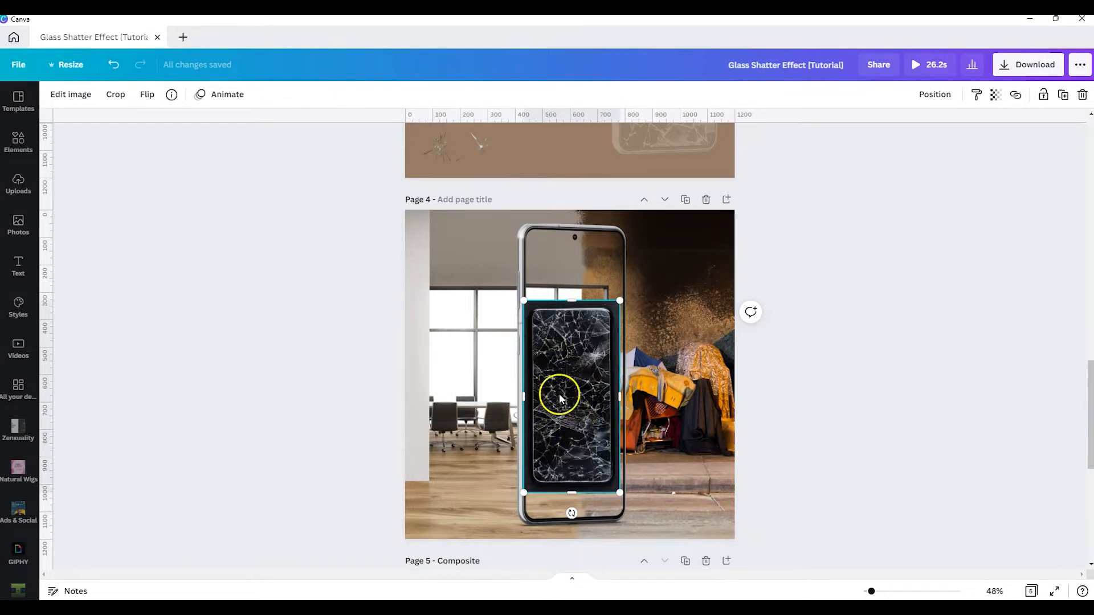
pyautogui.moveTo(559, 383)
pyautogui.mouseDown()
pyautogui.moveTo(550, 311)
pyautogui.moveTo(553, 325)
pyautogui.moveTo(659, 386)
pyautogui.moveTo(669, 479)
pyautogui.moveTo(620, 347)
pyautogui.moveTo(559, 301)
pyautogui.moveTo(569, 393)
pyautogui.moveTo(561, 371)
pyautogui.mouseUp()
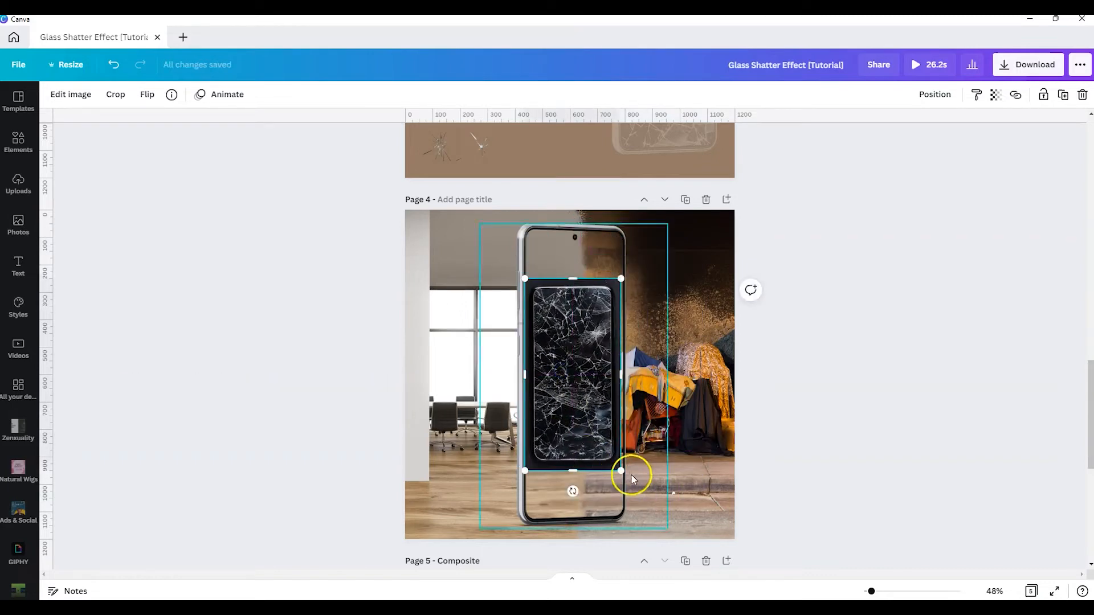
pyautogui.moveTo(620, 470); pyautogui.dragTo(649, 528)
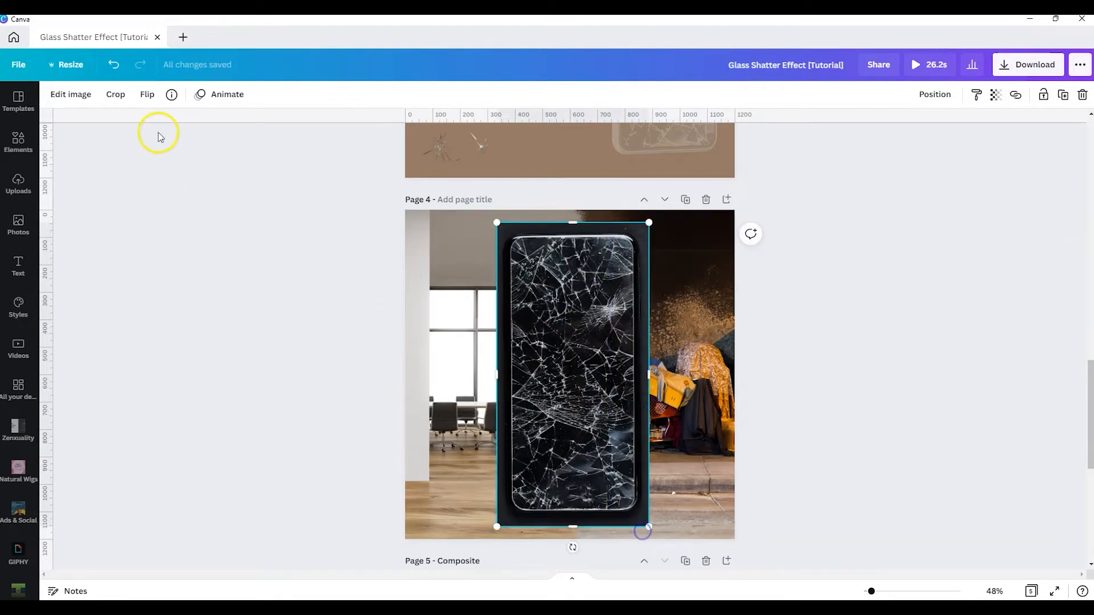
# Apply the Phone 24 smartmockup to the cropped photo with an enlarged custom crop and a vertical position of 65.
pyautogui.click(71, 94)
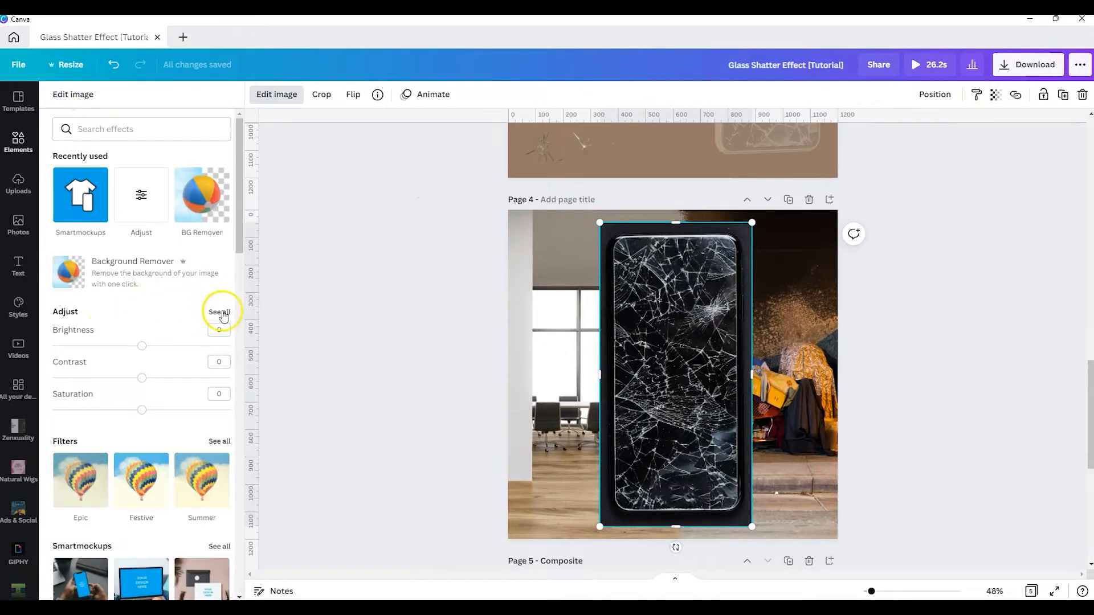
pyautogui.click(219, 445)
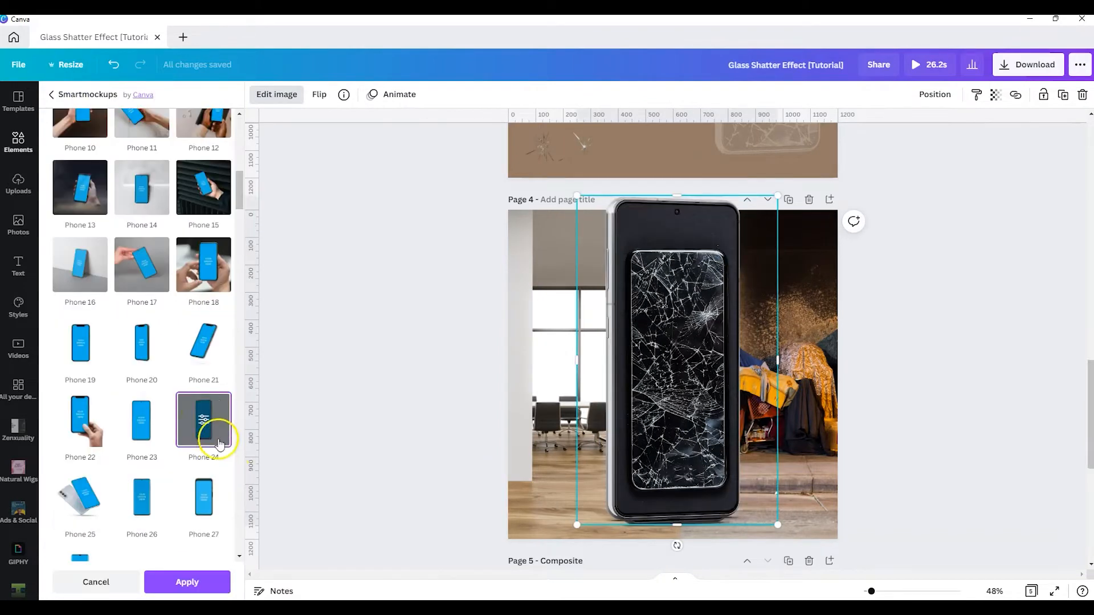
pyautogui.click(203, 420)
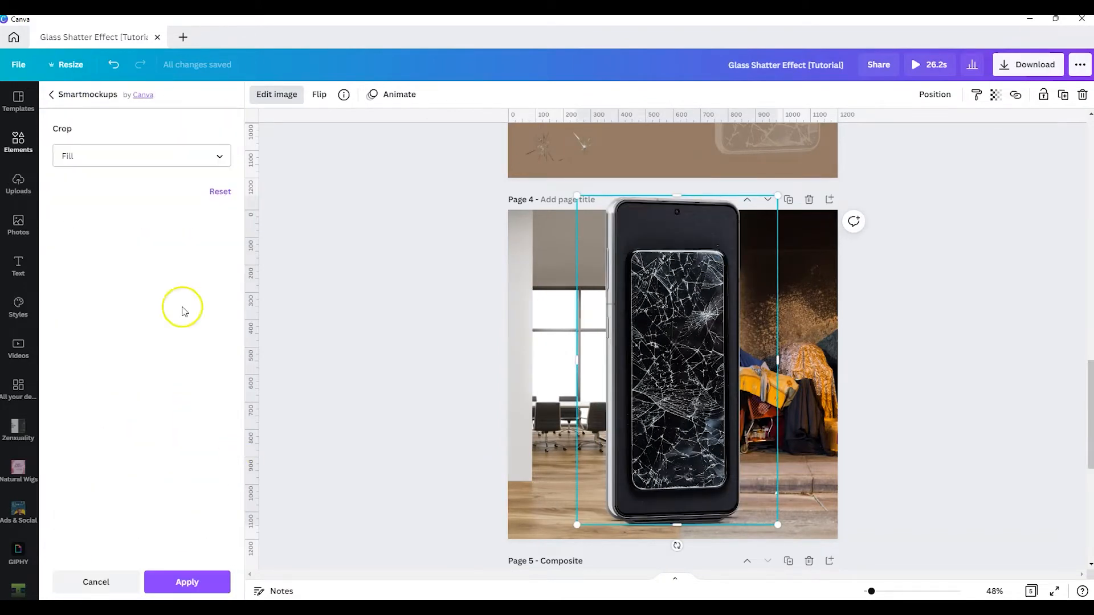
pyautogui.click(114, 160)
pyautogui.click(142, 222)
pyautogui.moveTo(141, 274); pyautogui.dragTo(167, 281)
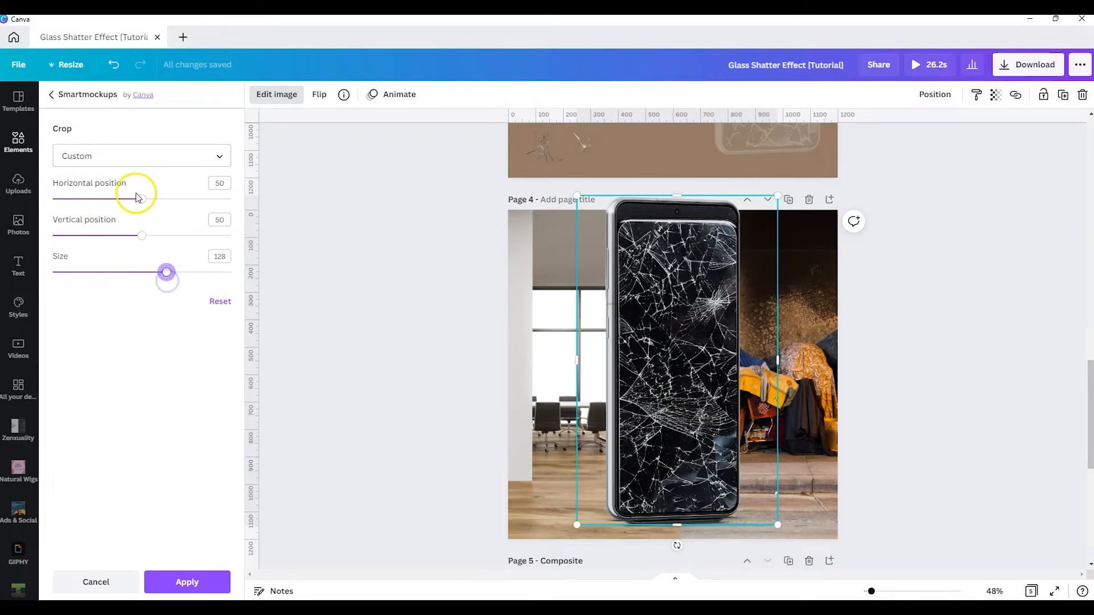
pyautogui.moveTo(142, 236); pyautogui.dragTo(169, 235)
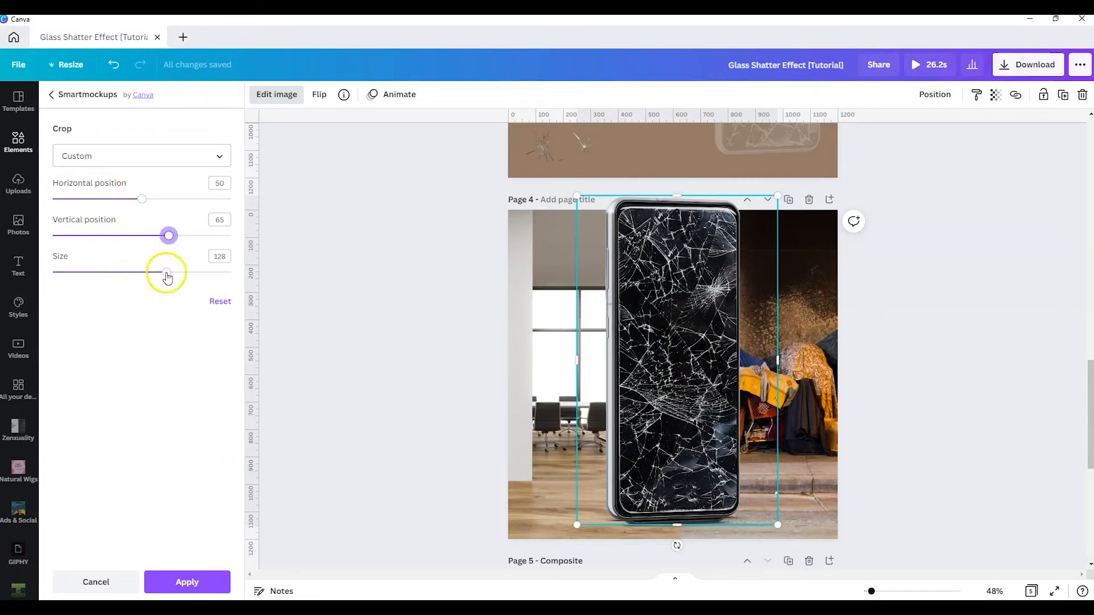
pyautogui.click(193, 581)
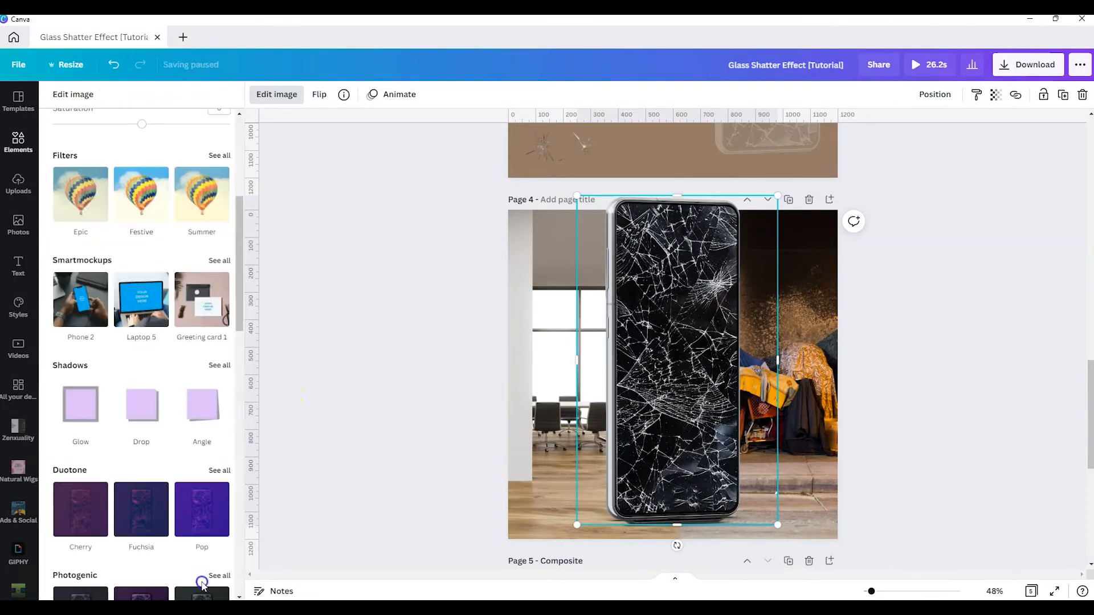
# Shrink the cracked-screen mockup and align it over the existing phone mockup on Page 4.
pyautogui.doubleClick(720, 310)
pyautogui.moveTo(782, 552); pyautogui.dragTo(764, 524)
pyautogui.doubleClick(699, 481)
pyautogui.moveTo(699, 481); pyautogui.dragTo(682, 452)
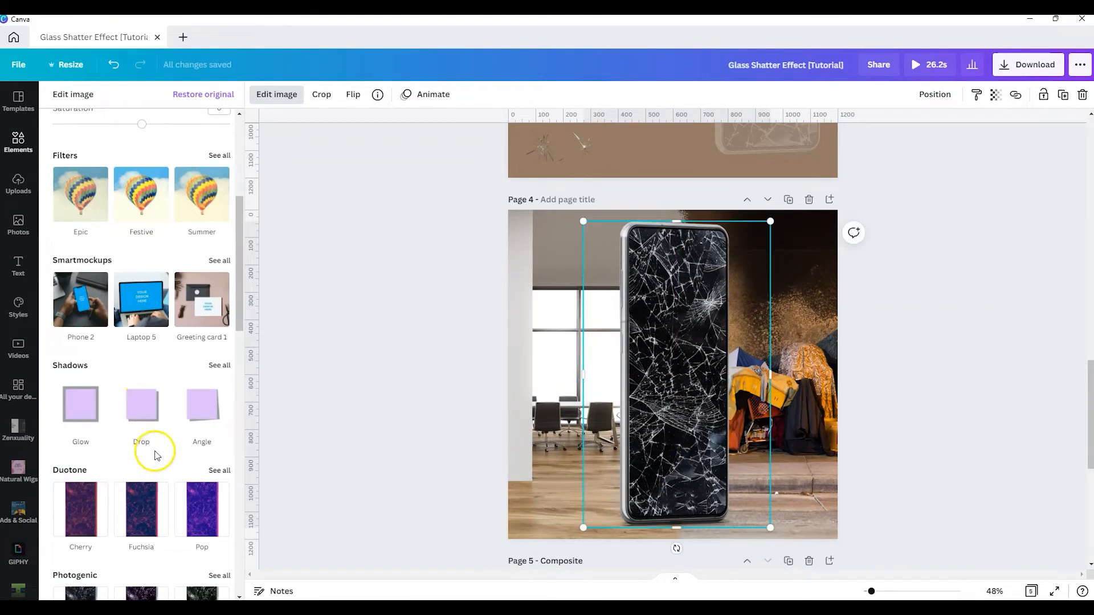
# Set the cracked-screen mockup's brightness to 77.
pyautogui.scroll(5, 155, 454)
pyautogui.click(214, 312)
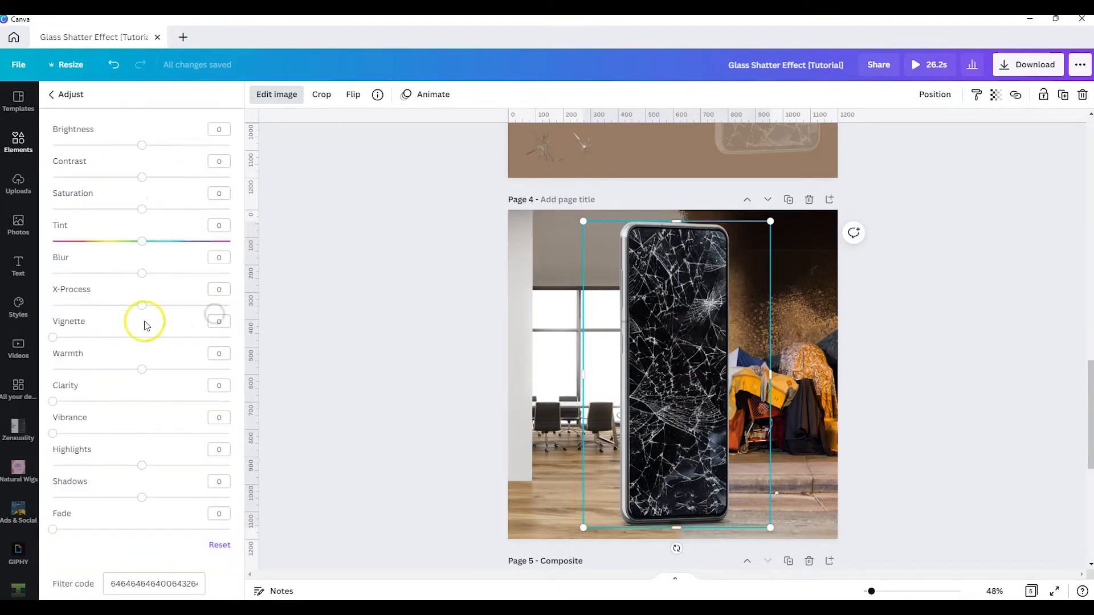
pyautogui.moveTo(142, 146); pyautogui.dragTo(208, 164)
# Try to transfer the filter code from Page 3's finished cracked-glass overlay to the cracked-screen mockup on Page 4.
pyautogui.scroll(4, 901, 200)
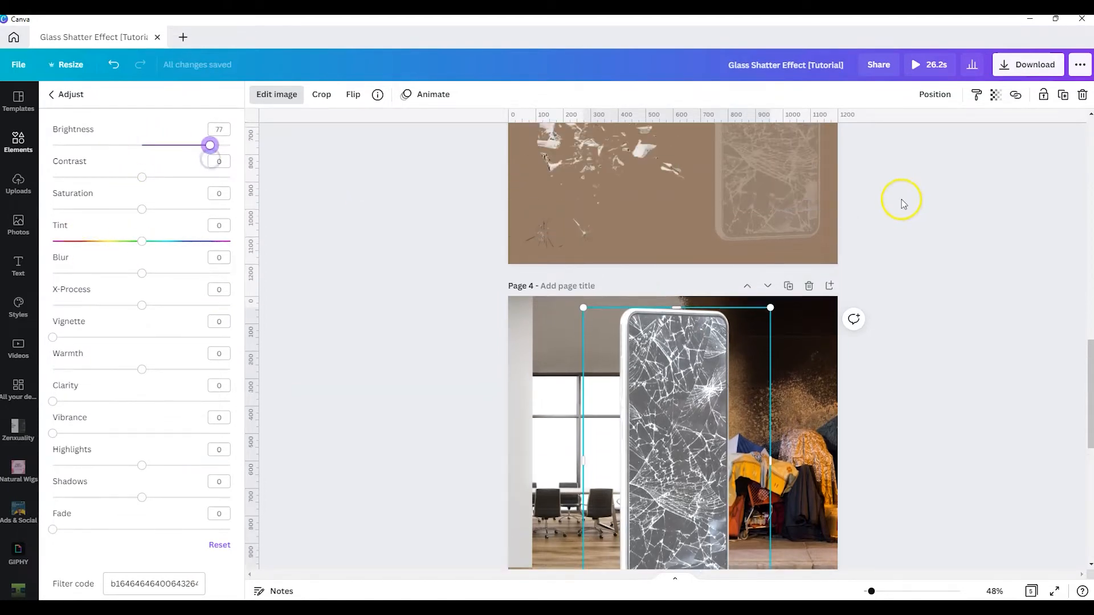
pyautogui.click(794, 232)
pyautogui.click(162, 582)
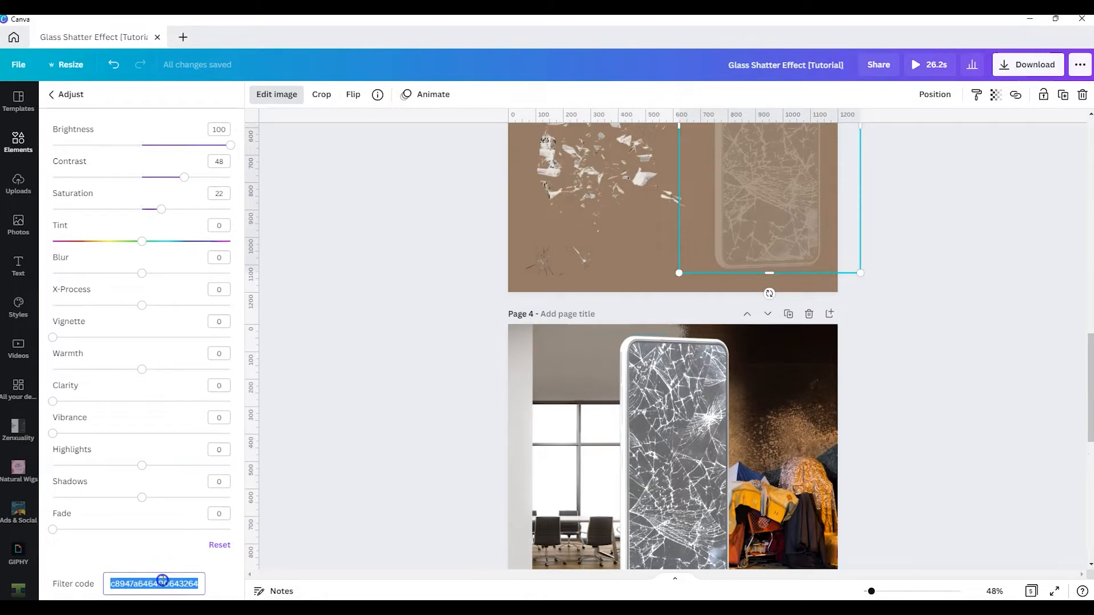
pyautogui.click(685, 432)
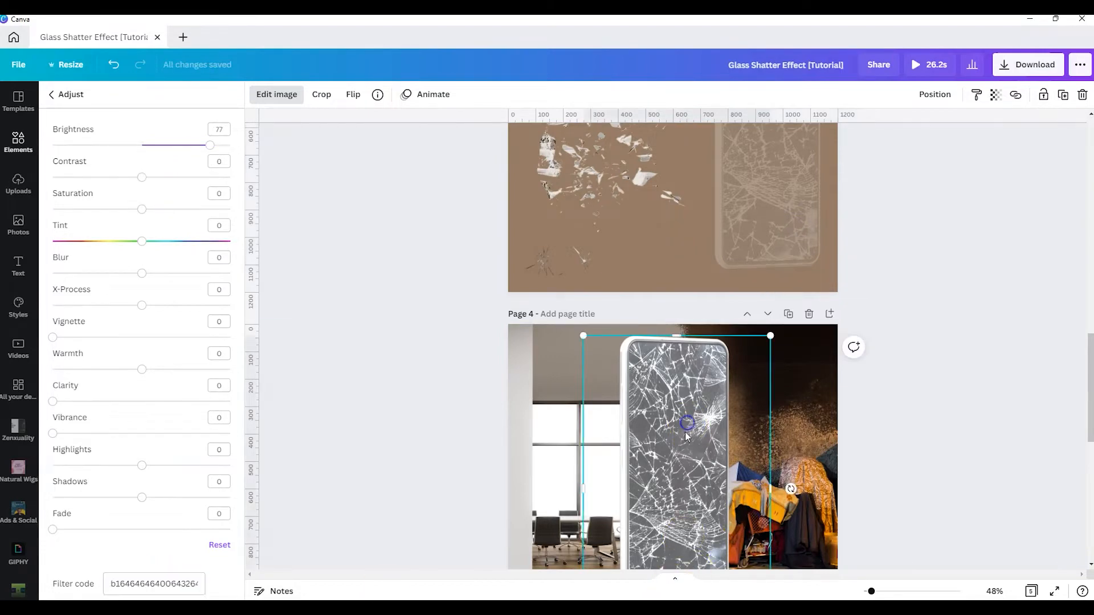
pyautogui.click(160, 583)
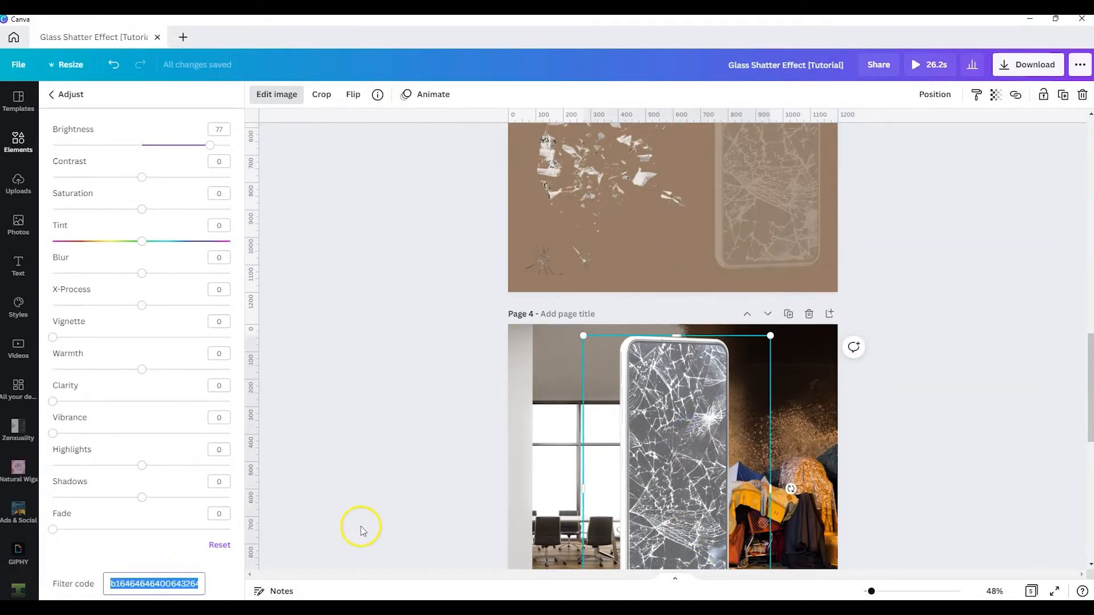
pyautogui.click(955, 180)
# Copy the filter code from the image adjustments of the finished cracked-glass overlay on Page 3.
pyautogui.click(669, 206)
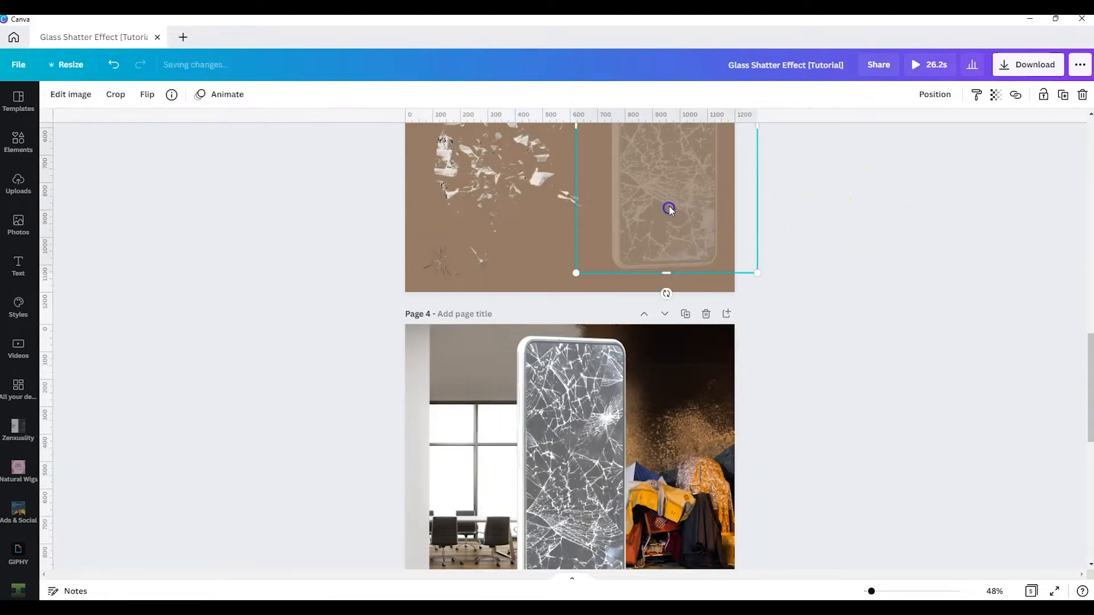
pyautogui.click(57, 94)
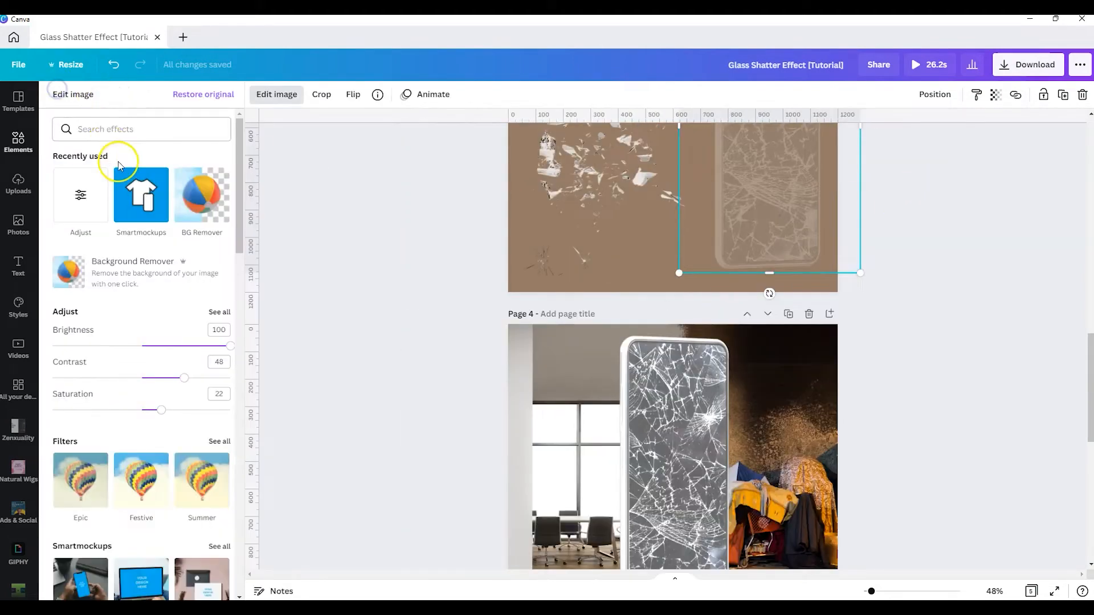
pyautogui.click(223, 314)
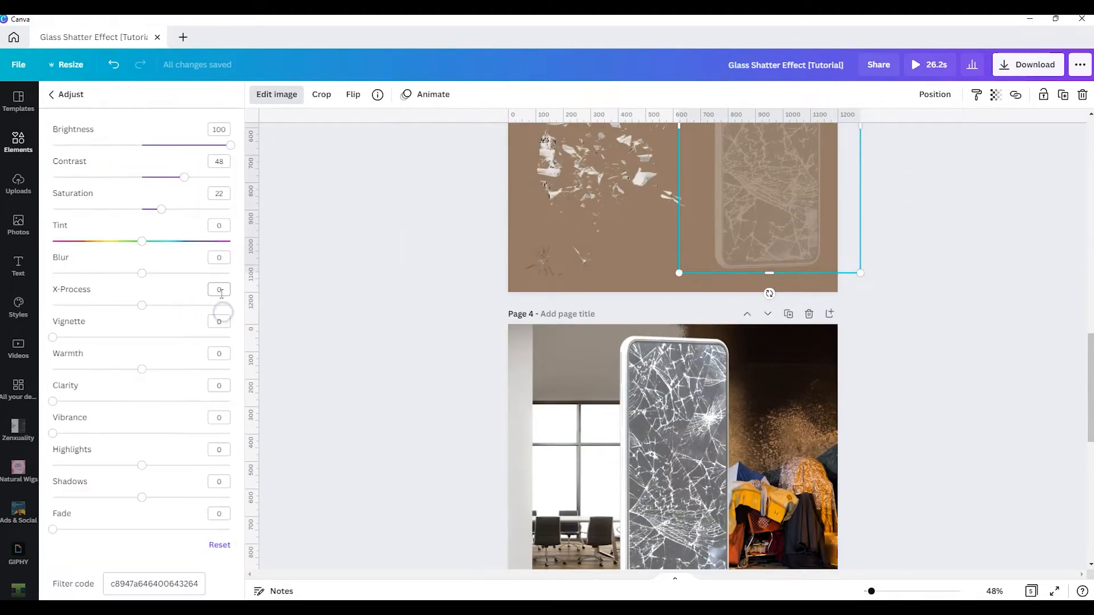
pyautogui.click(135, 586)
pyautogui.doubleClick(136, 585)
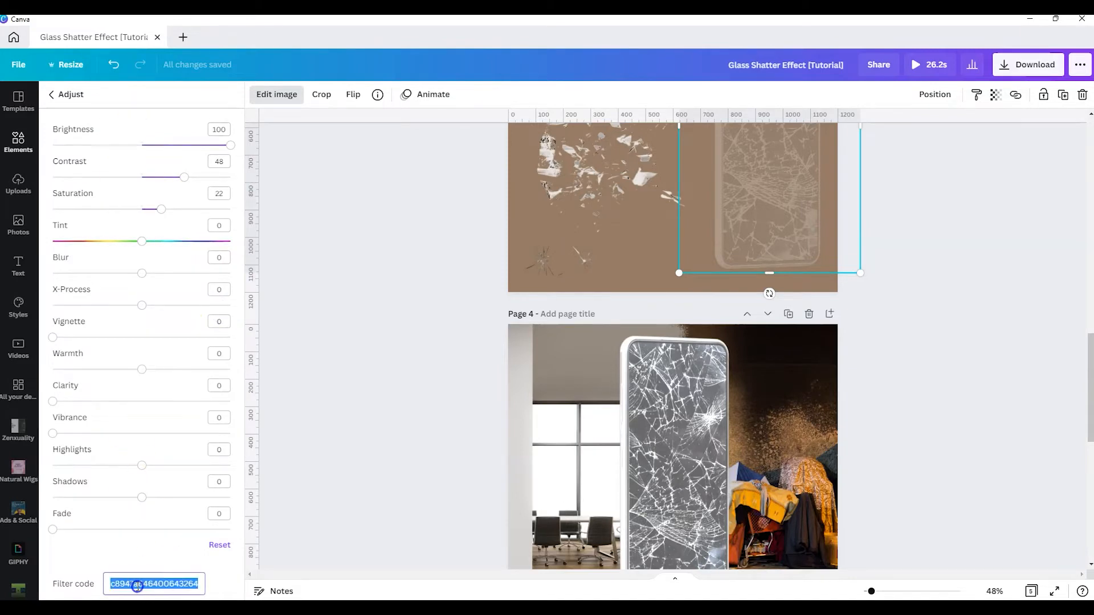
# Paste the copied filter code into the Page 4 cracked-screen mockup's adjustments, giving brightness 100, contrast 48 and saturation 22.
pyautogui.scroll(-2, 756, 399)
pyautogui.click(694, 353)
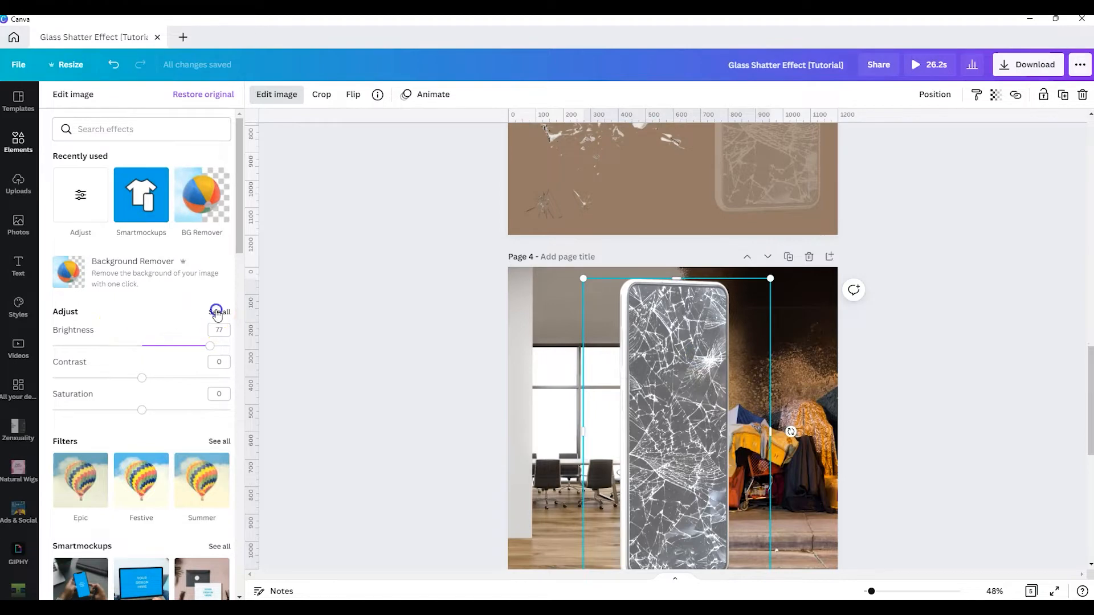
pyautogui.click(220, 311)
pyautogui.click(143, 583)
pyautogui.doubleClick(147, 579)
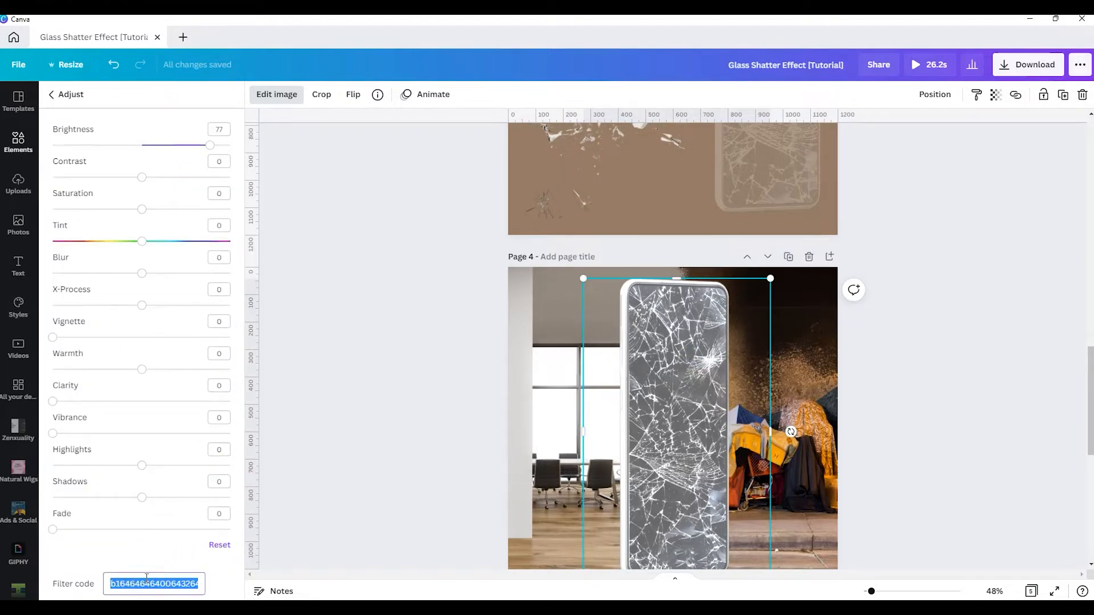
pyautogui.hotkey('ctrl', 'v')
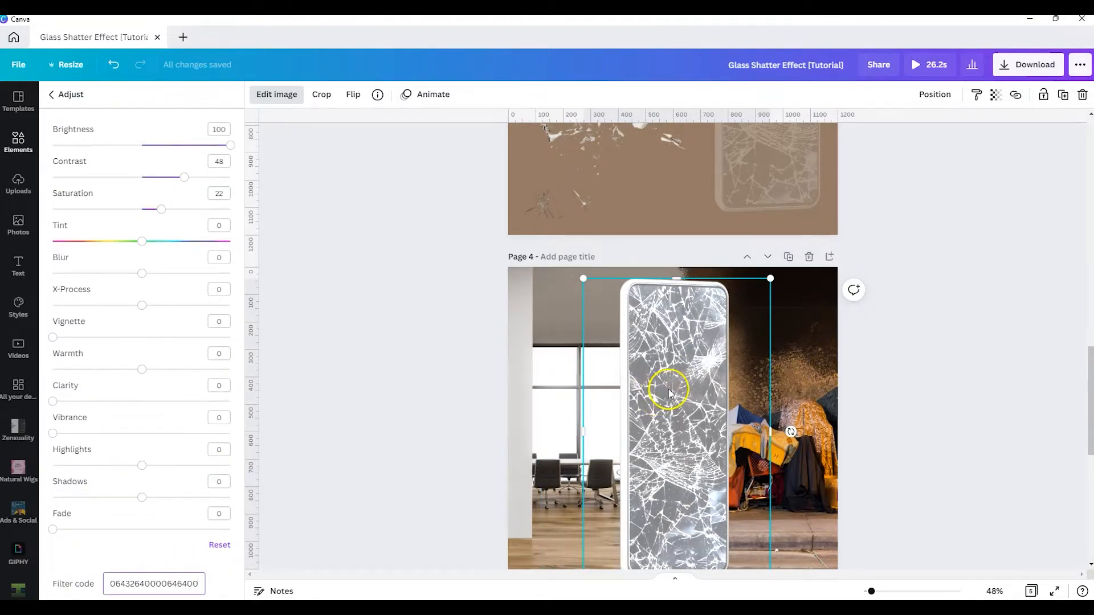
# Copy the style of the faded cracked-phone image on the edited pieces page and apply it to the glass overlay on page 4.
pyautogui.scroll(4, 630, 488)
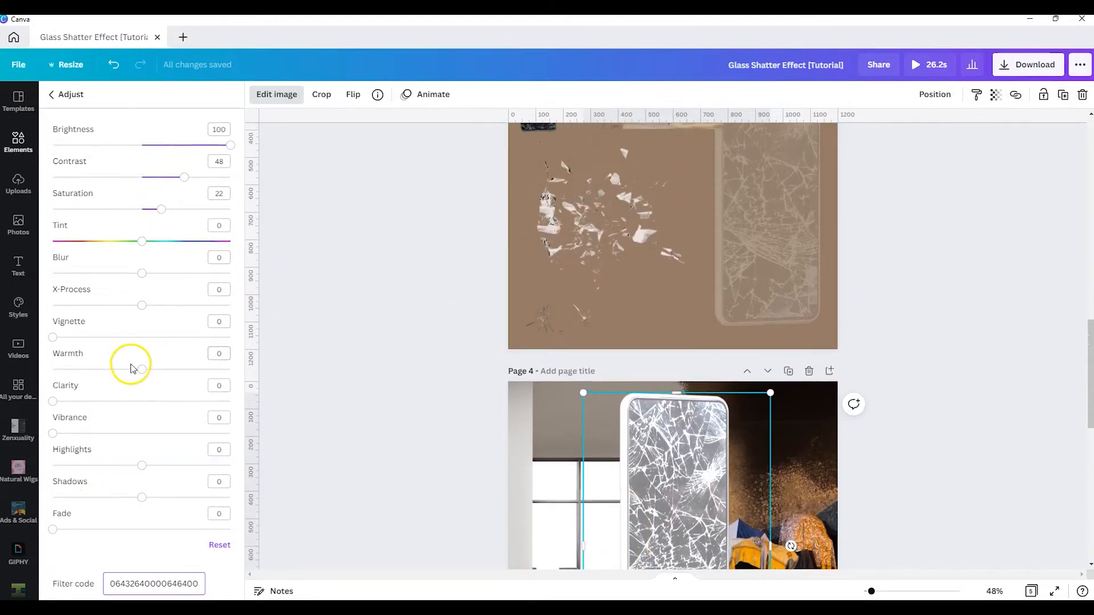
pyautogui.click(765, 216)
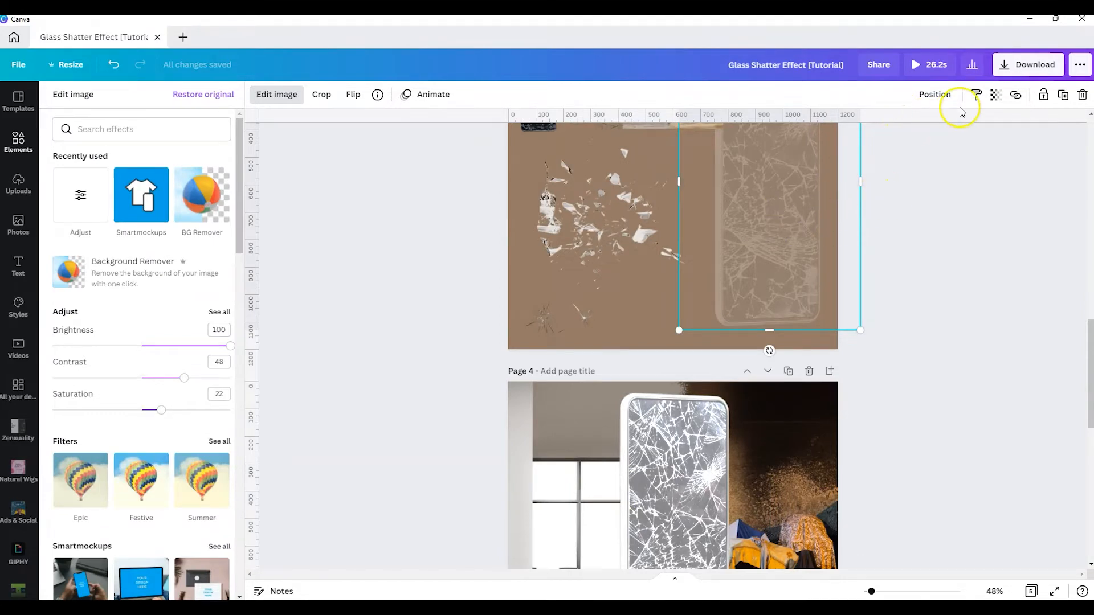
pyautogui.click(978, 96)
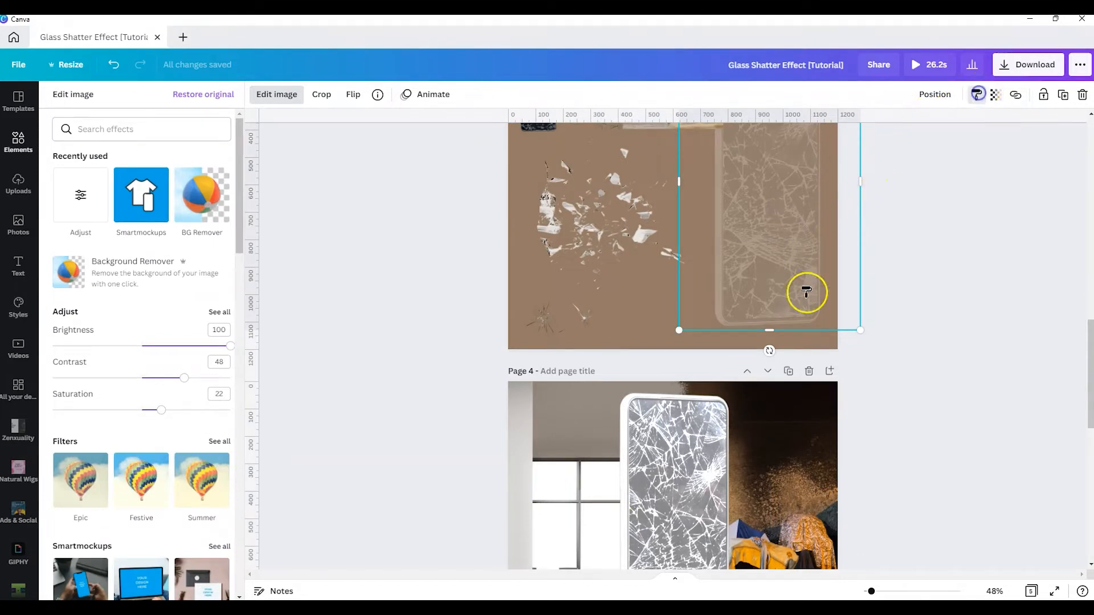
pyautogui.scroll(-2, 806, 289)
pyautogui.click(677, 380)
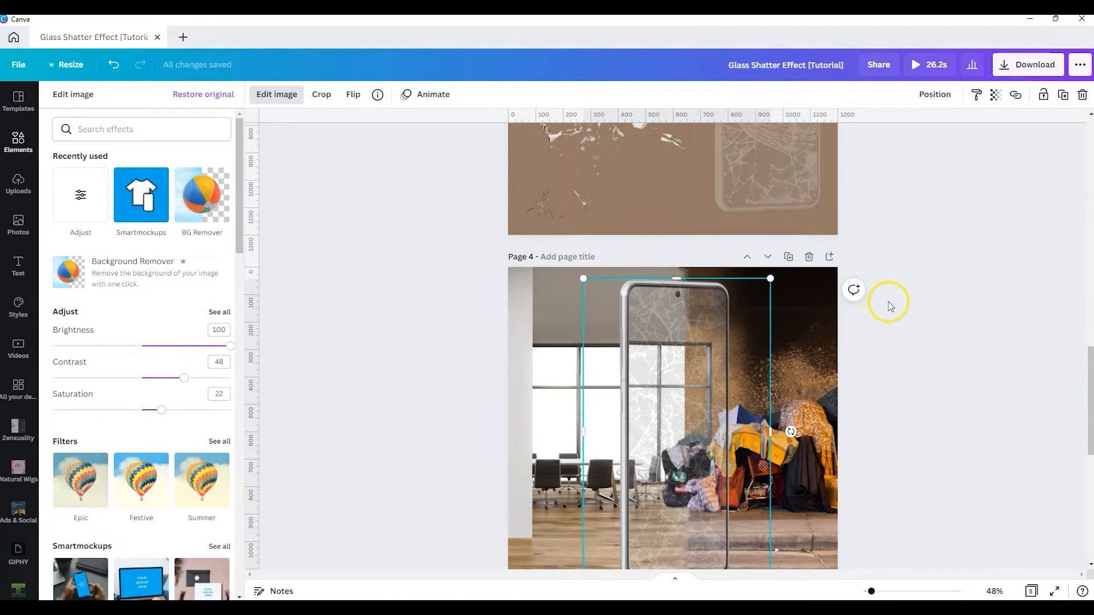
# Examine the glass overlay's full adjustment settings and how the overlay blends with the phone on page 4.
pyautogui.scroll(-3, 890, 303)
pyautogui.click(65, 94)
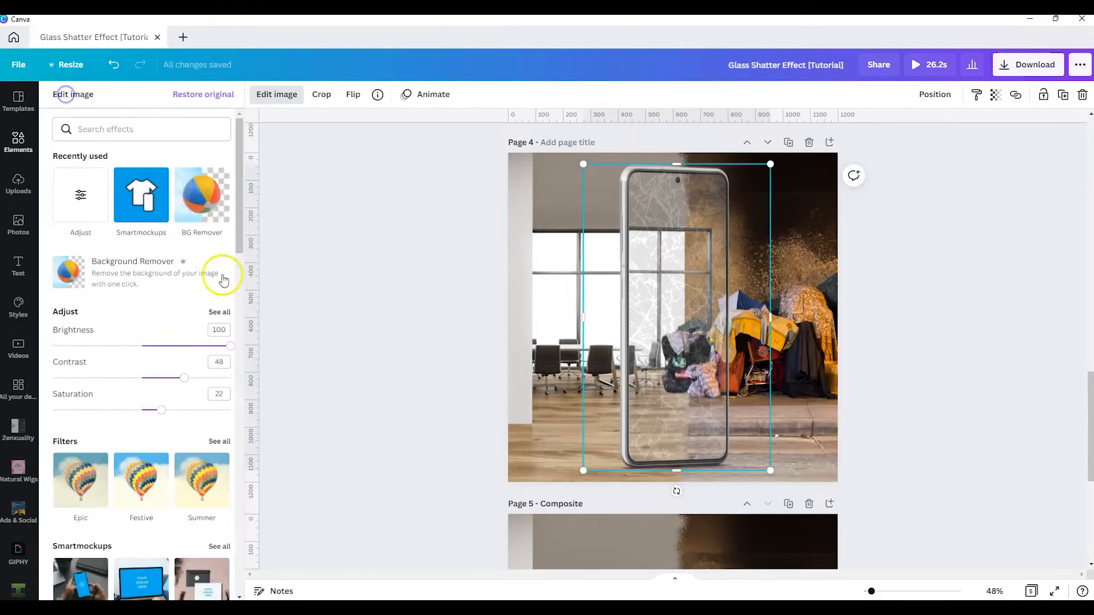
pyautogui.click(219, 311)
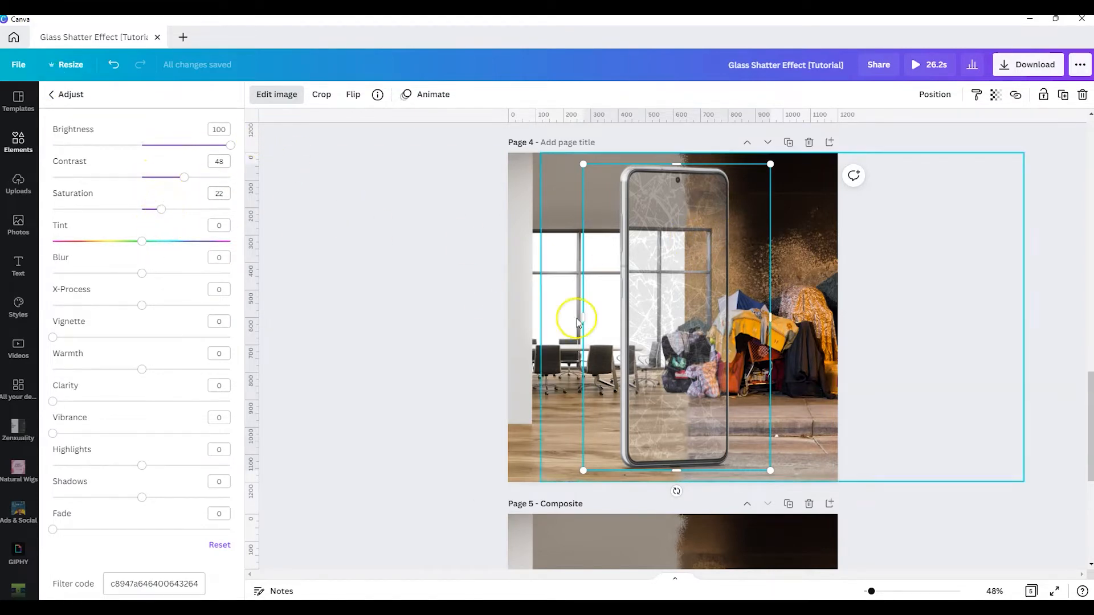
pyautogui.scroll(1, 671, 310)
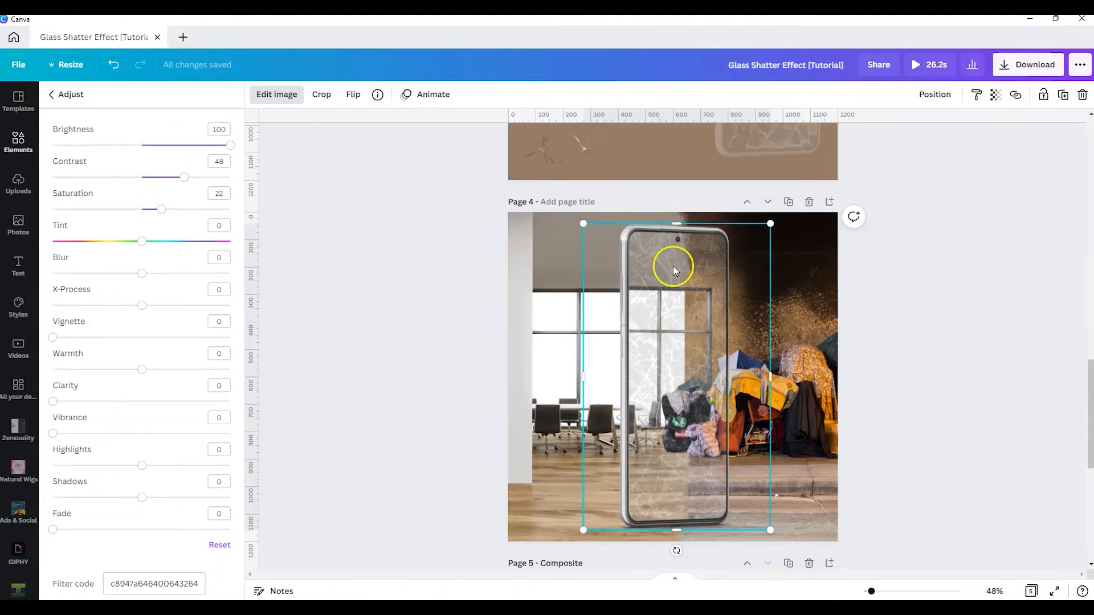
pyautogui.scroll(1, 673, 265)
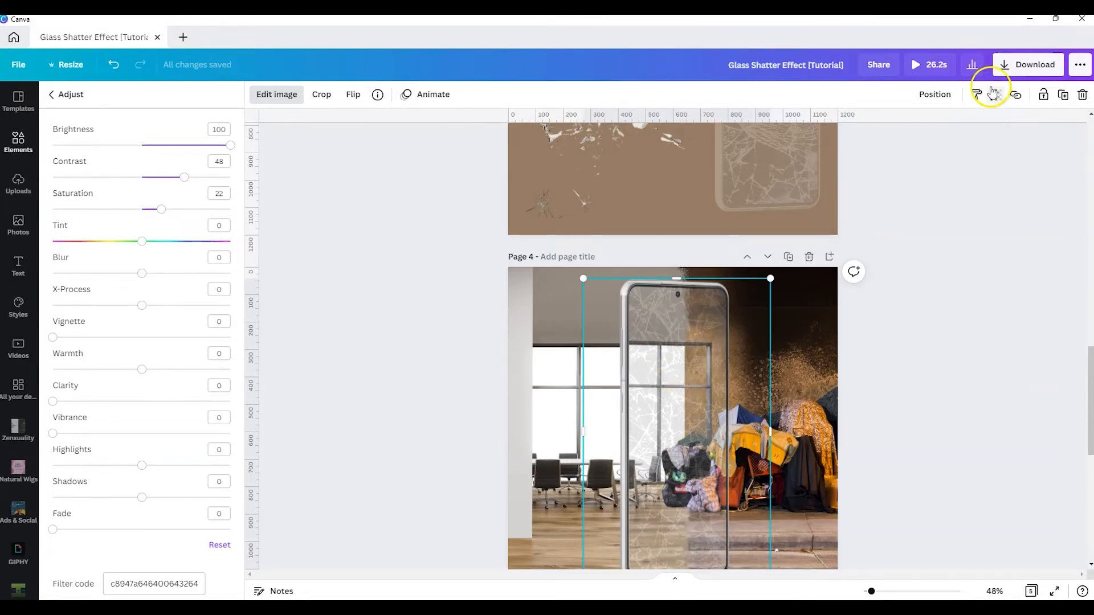
pyautogui.scroll(-1, 678, 450)
pyautogui.scroll(5, 803, 482)
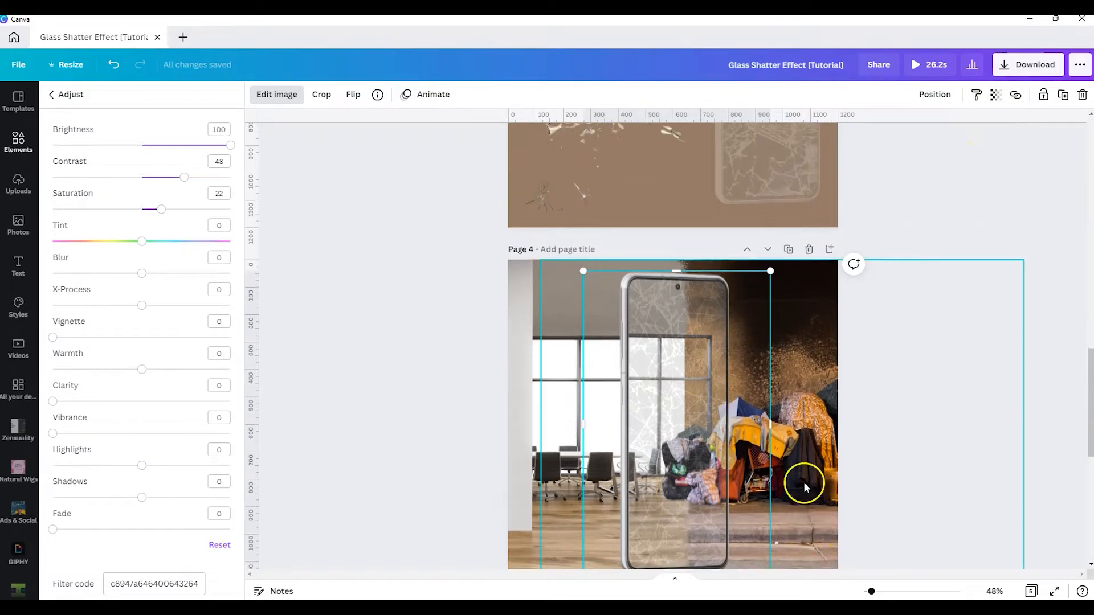
pyautogui.scroll(-3, 782, 263)
pyautogui.scroll(-3, 759, 413)
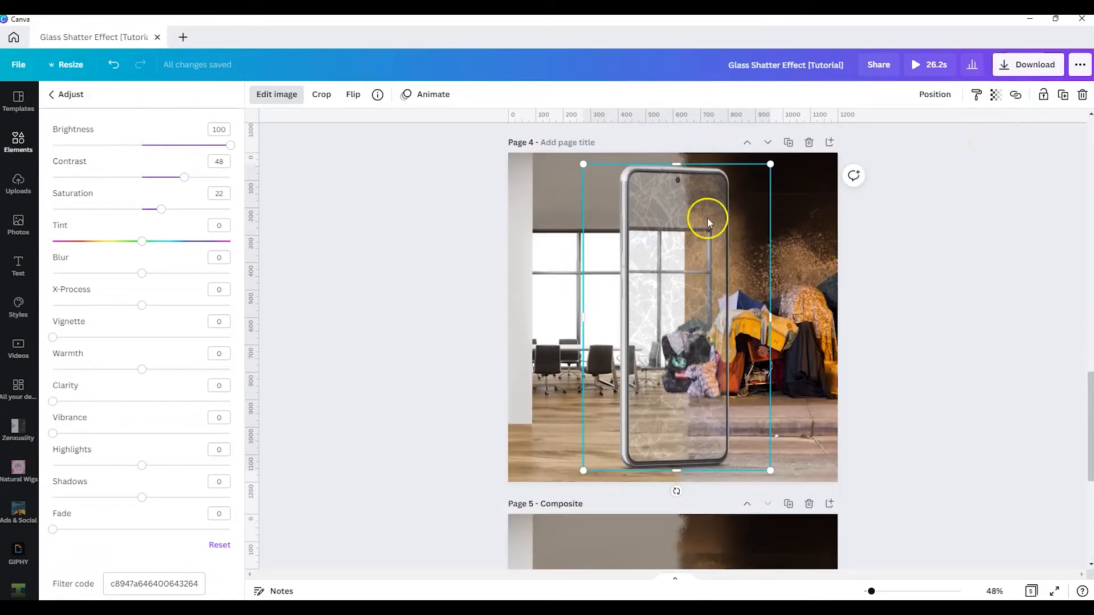
pyautogui.click(932, 266)
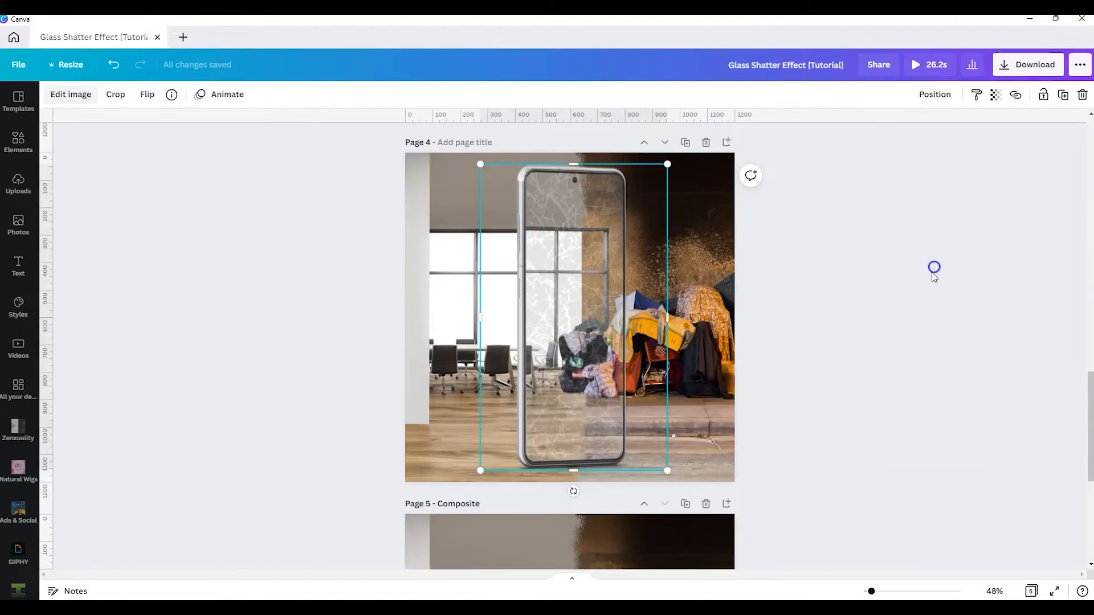
pyautogui.click(1001, 293)
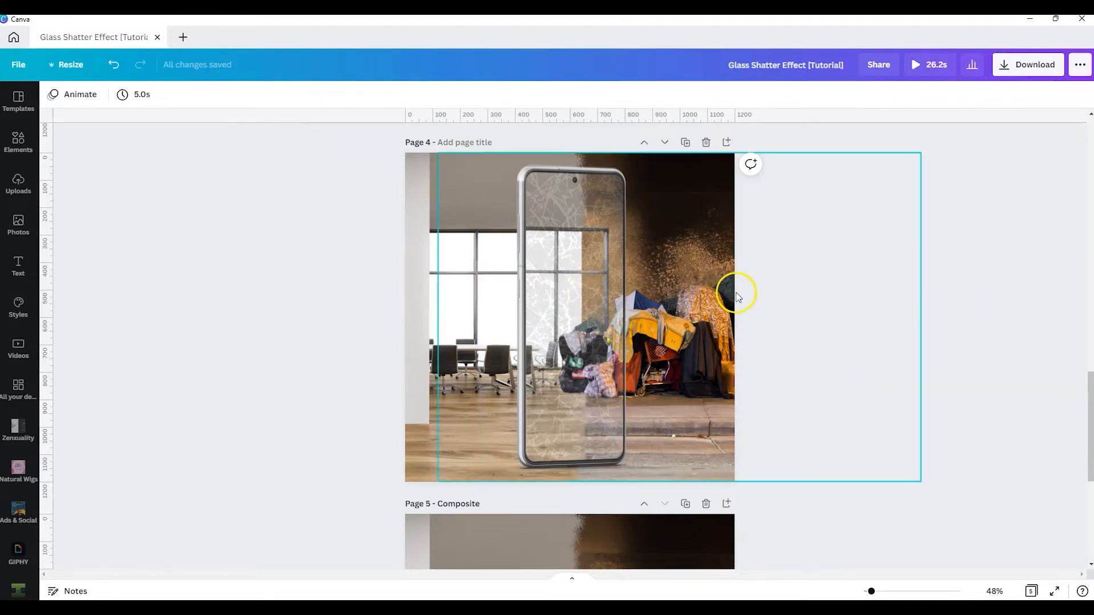
pyautogui.moveTo(571, 298)
pyautogui.mouseDown()
pyautogui.moveTo(763, 306)
pyautogui.moveTo(570, 298)
pyautogui.mouseUp()
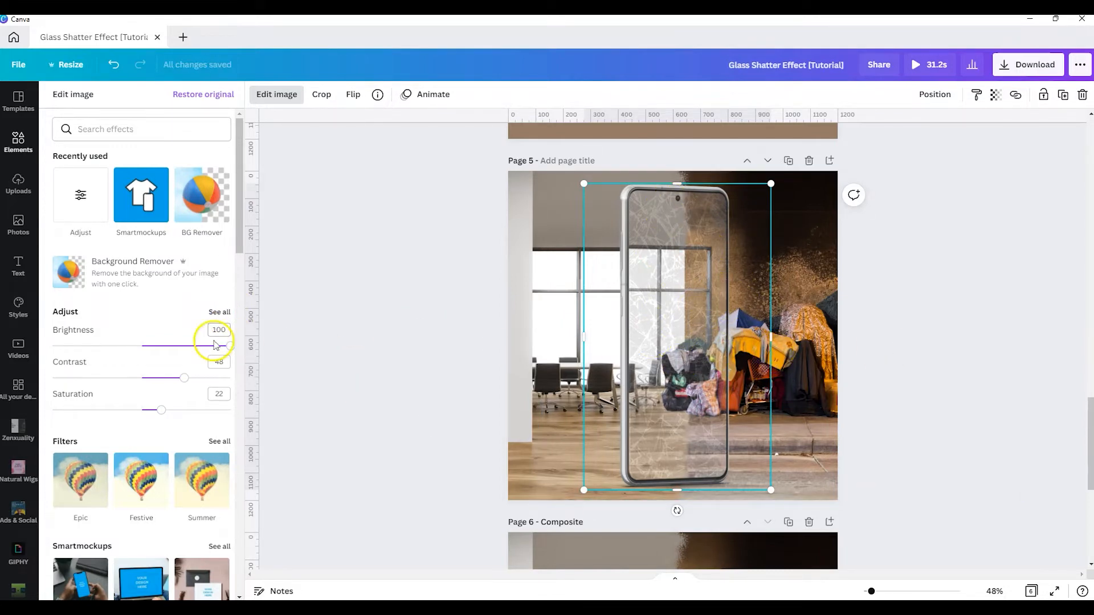
pyautogui.click(220, 312)
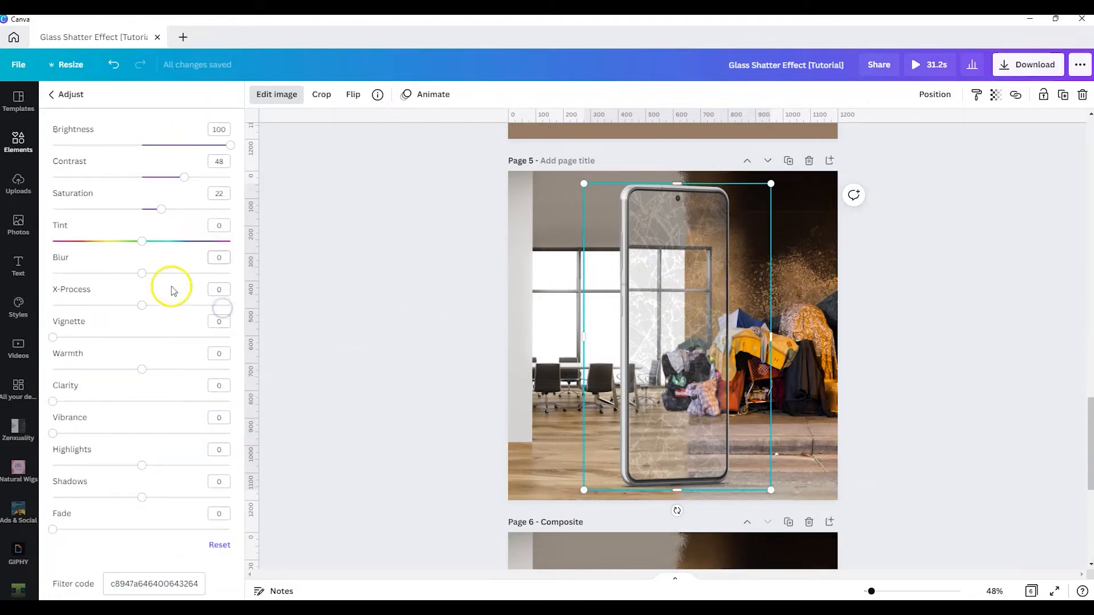
pyautogui.doubleClick(161, 588)
pyautogui.hotkey('ctrl', 'v')
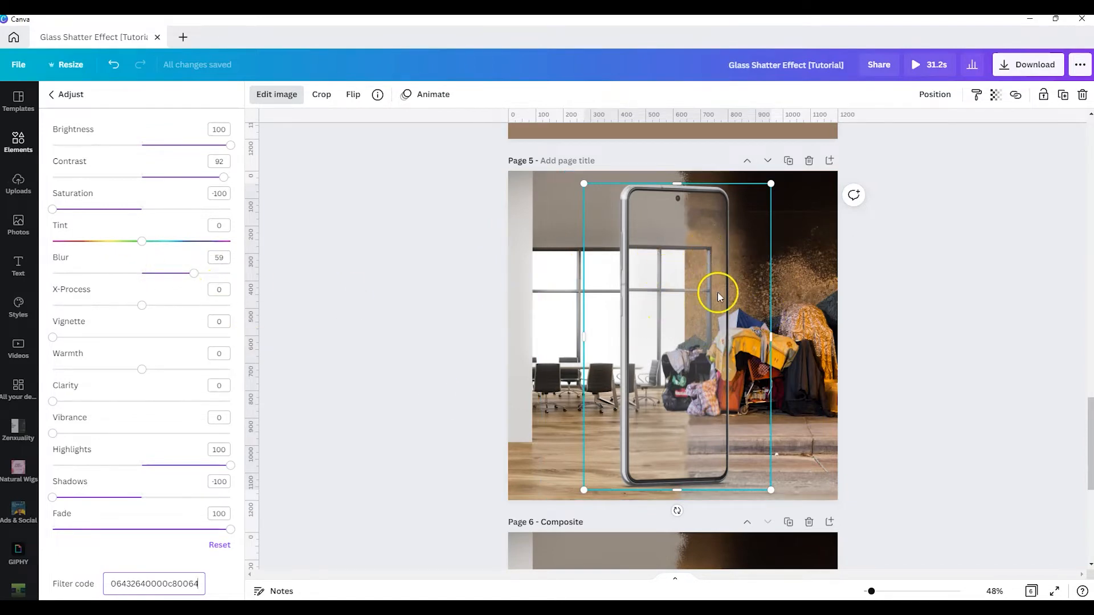
# Lower the blur of the glass overlay on page 5 and deselect it.
pyautogui.scroll(1, 695, 305)
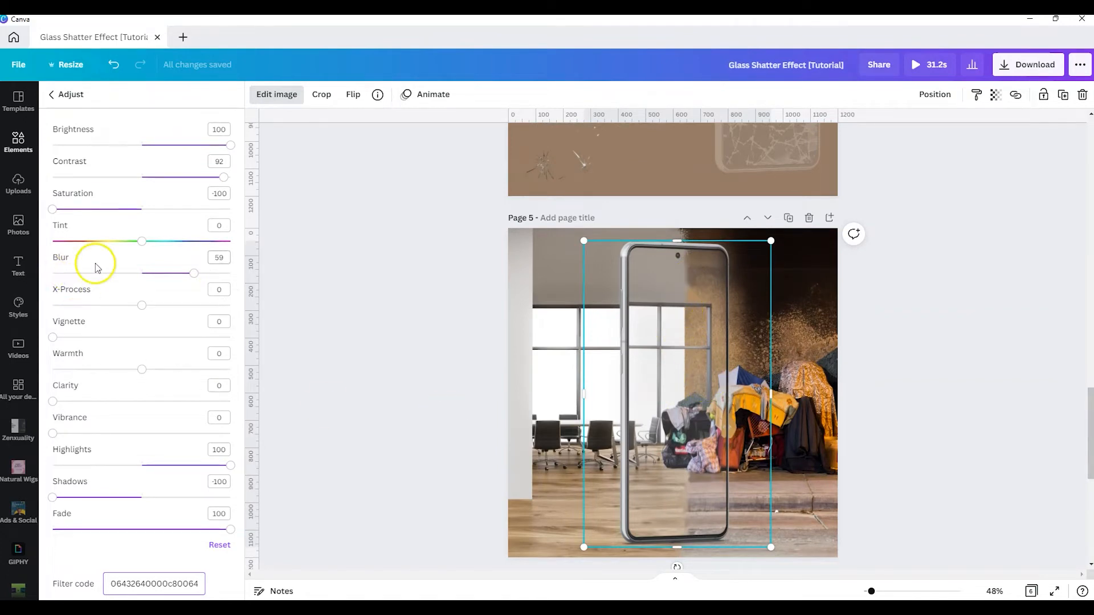
pyautogui.click(194, 274)
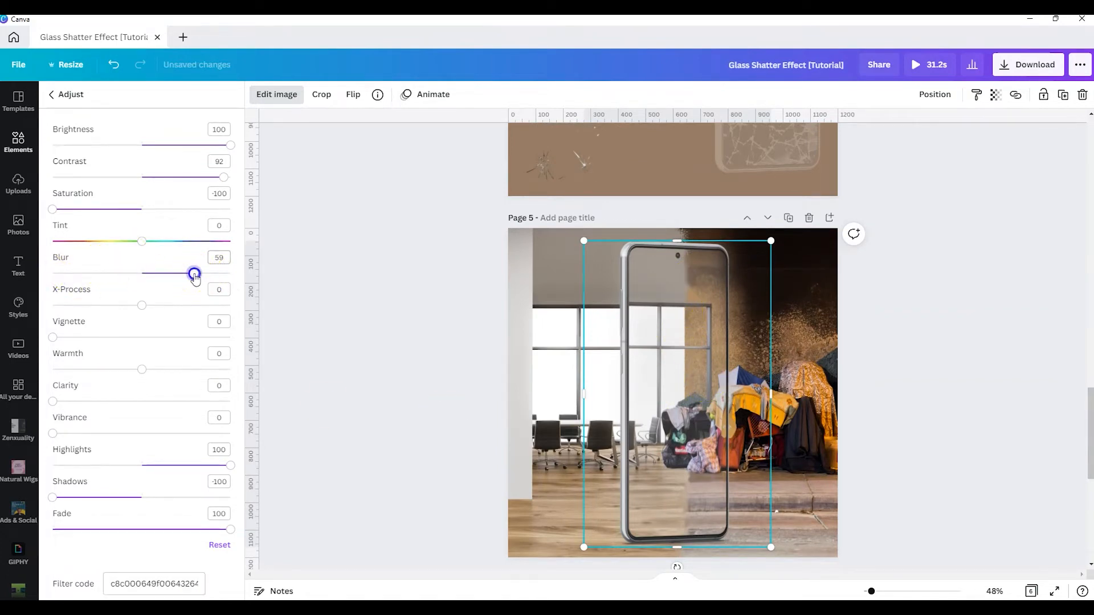
pyautogui.moveTo(177, 276)
pyautogui.mouseDown()
pyautogui.moveTo(144, 283)
pyautogui.moveTo(160, 285)
pyautogui.mouseUp()
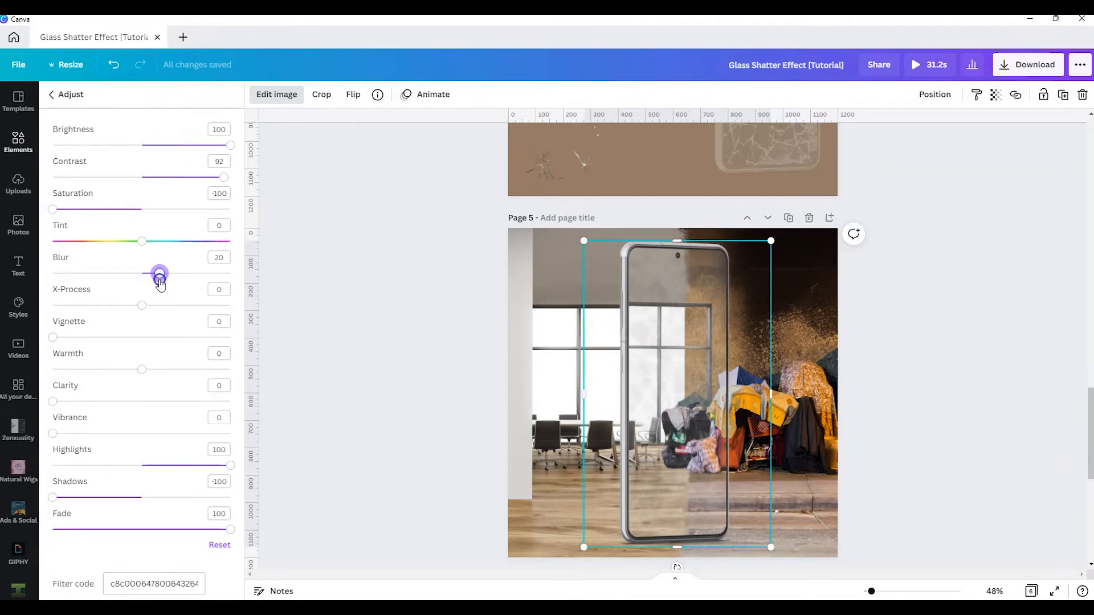
pyautogui.moveTo(160, 283); pyautogui.dragTo(154, 281)
pyautogui.click(839, 416)
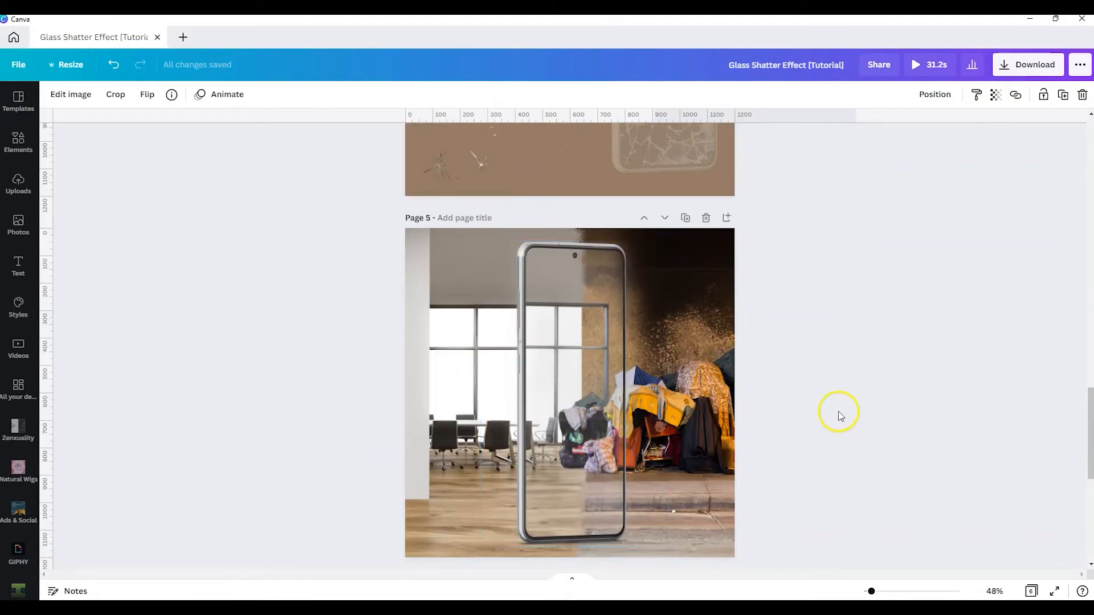
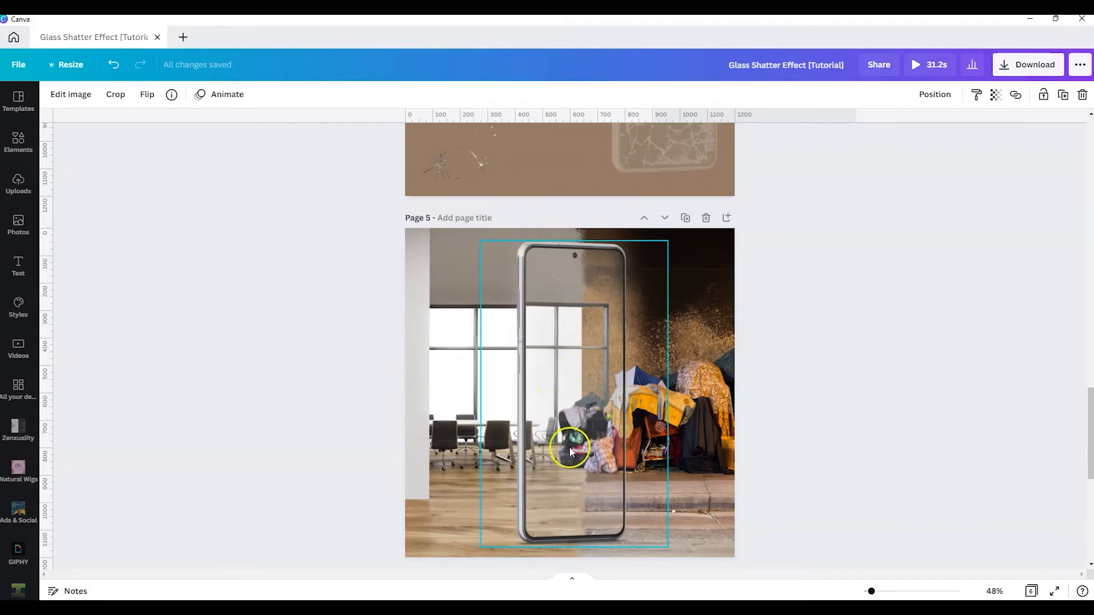
# Copy the running businesswoman cutout from the earlier page and paste it on page 5 in front of the phone.
pyautogui.scroll(12, 569, 474)
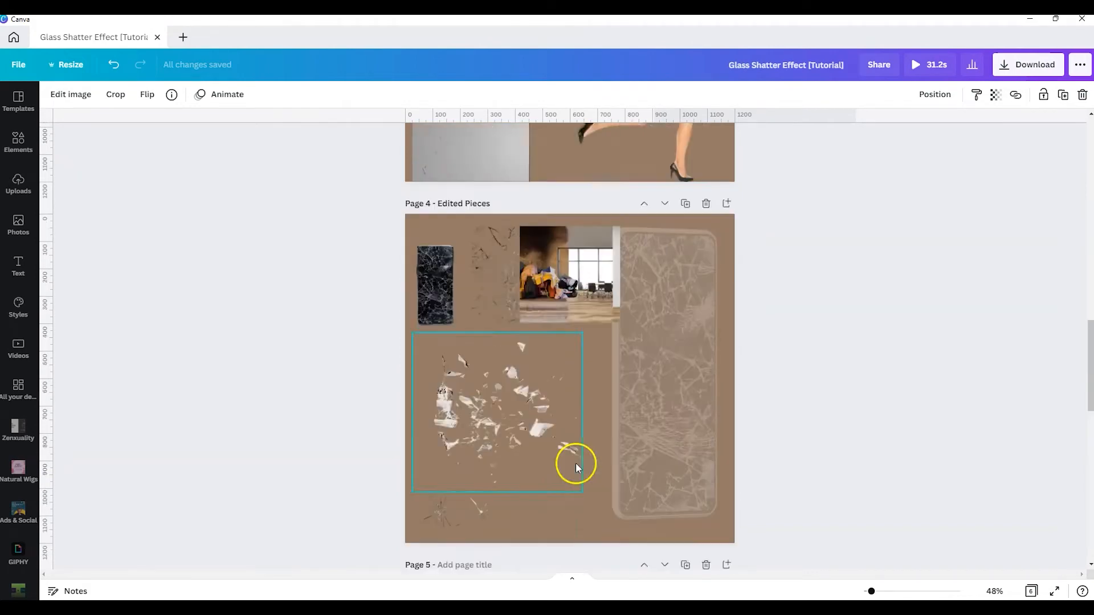
pyautogui.click(633, 411)
pyautogui.hotkey('ctrl', 'c')
pyautogui.scroll(-13, 634, 412)
pyautogui.hotkey('ctrl', 'v')
pyautogui.moveTo(577, 300); pyautogui.dragTo(506, 237)
pyautogui.moveTo(659, 305); pyautogui.dragTo(549, 293)
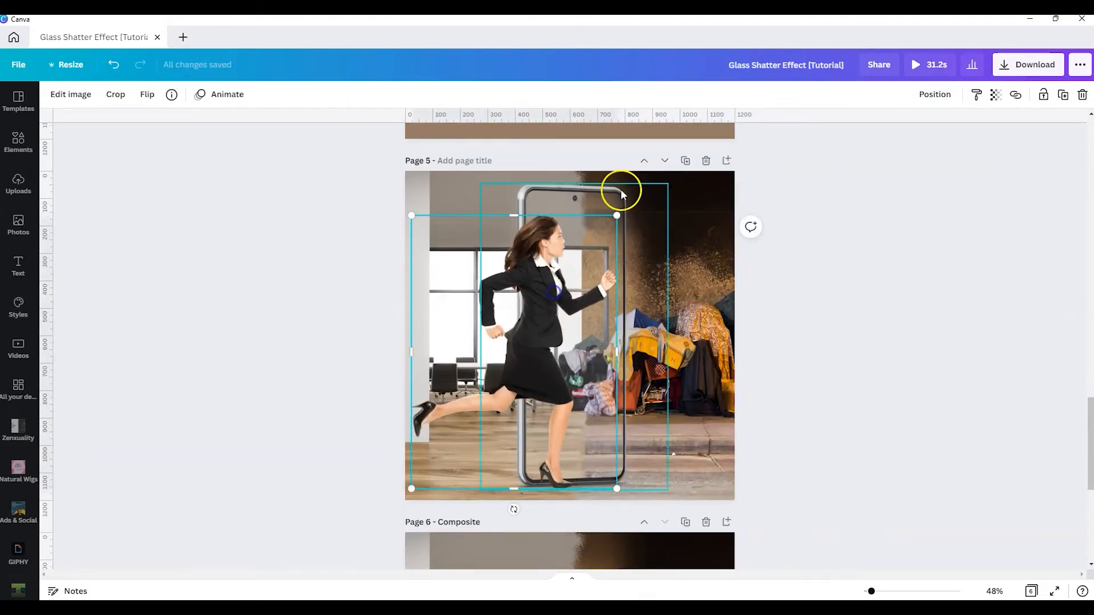
# Enlarge the running woman slightly and position her with her front foot near the page's lower edge.
pyautogui.moveTo(618, 215); pyautogui.dragTo(637, 200)
pyautogui.scroll(-1, 561, 327)
pyautogui.moveTo(561, 326); pyautogui.dragTo(563, 336)
pyautogui.moveTo(634, 146); pyautogui.dragTo(631, 152)
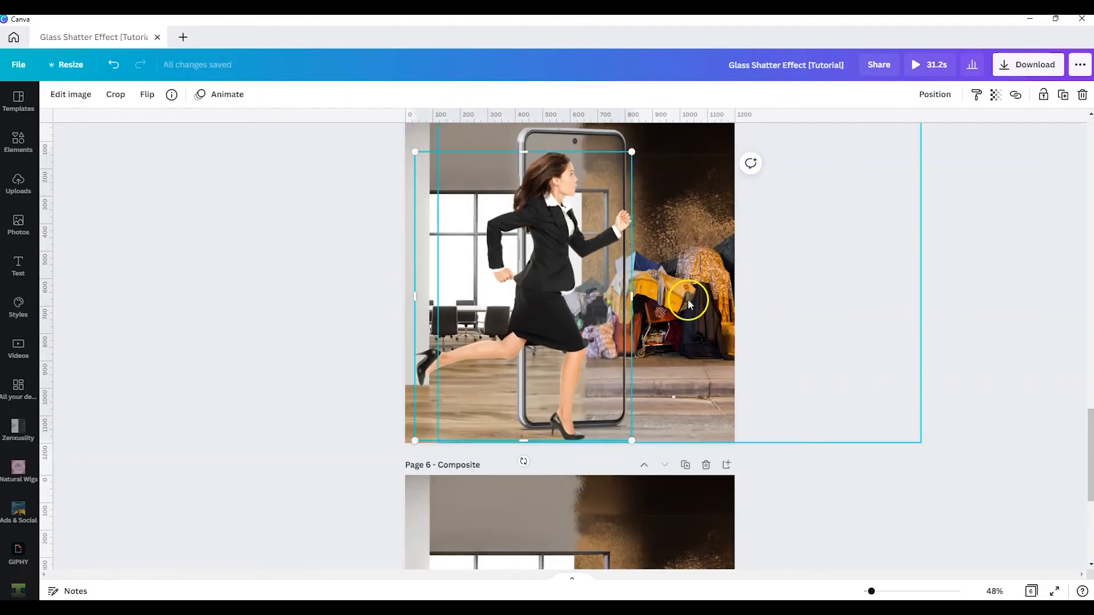
pyautogui.click(828, 343)
pyautogui.scroll(2, 537, 361)
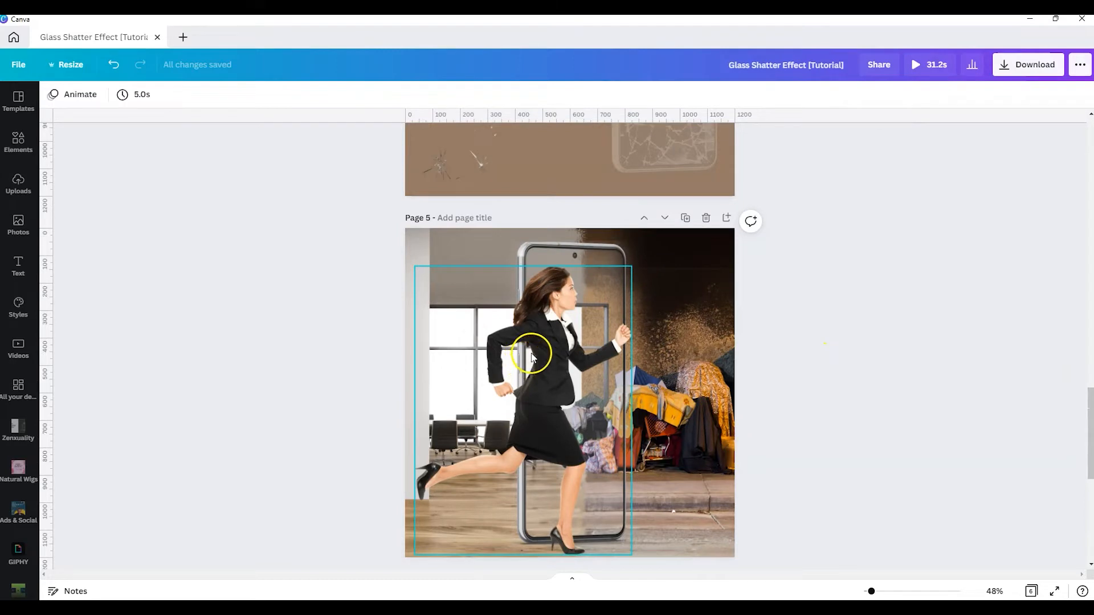
# Send the running woman backward so she sits behind the phone frame.
pyautogui.scroll(-1, 535, 352)
pyautogui.click(546, 313)
pyautogui.click(937, 96)
pyautogui.click(857, 127)
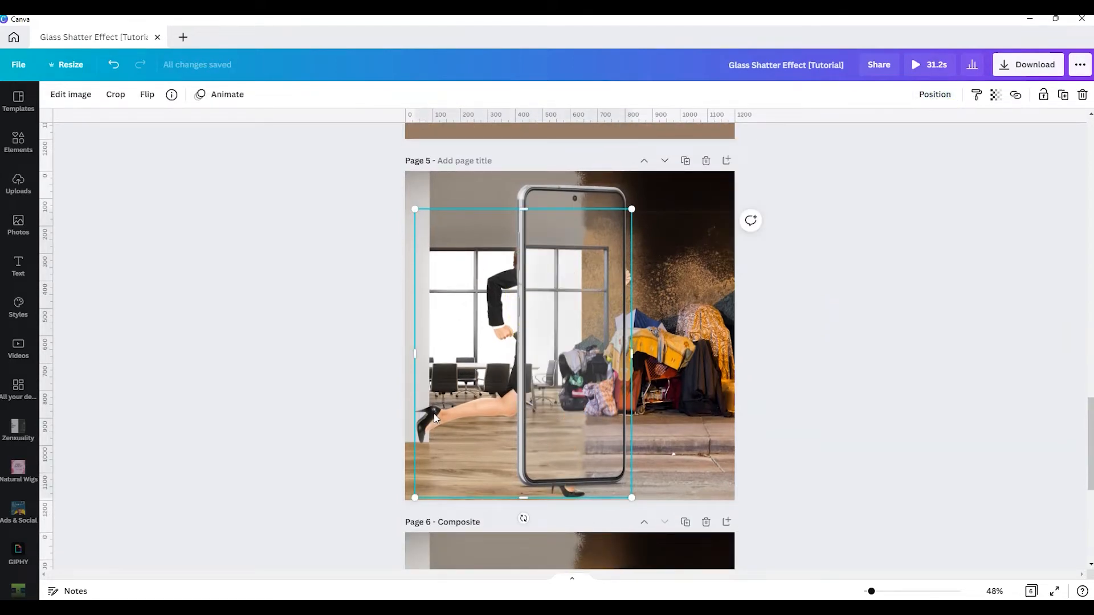
# Duplicate the running woman, align the copy with the original, and crop its rear side to the inner edge of the phone frame.
pyautogui.hotkey('ctrl', 'd')
pyautogui.moveTo(557, 321); pyautogui.dragTo(552, 317)
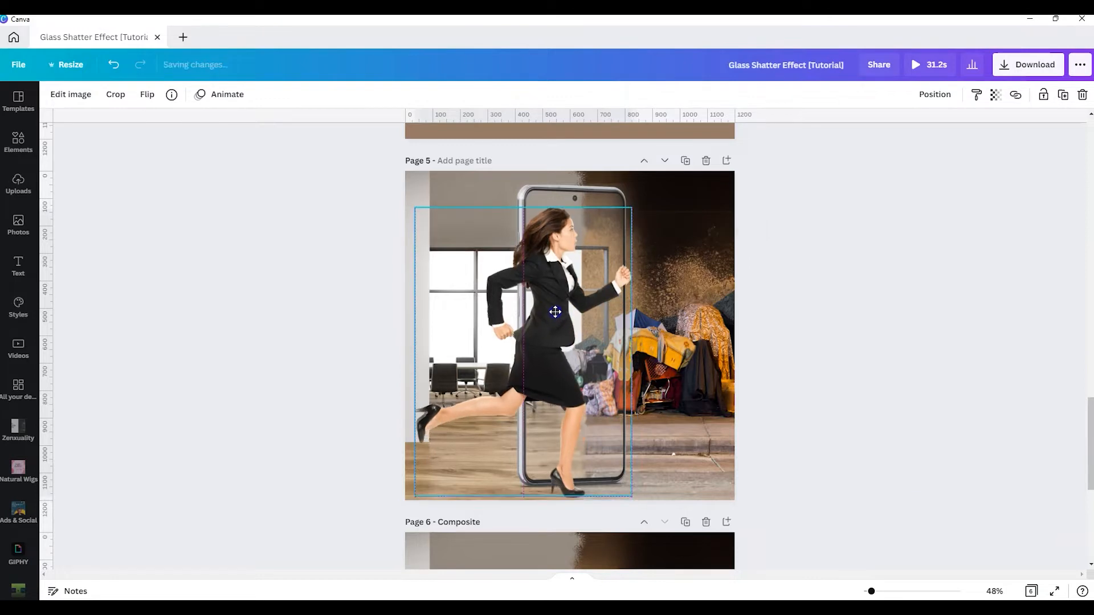
pyautogui.moveTo(415, 354); pyautogui.dragTo(522, 354)
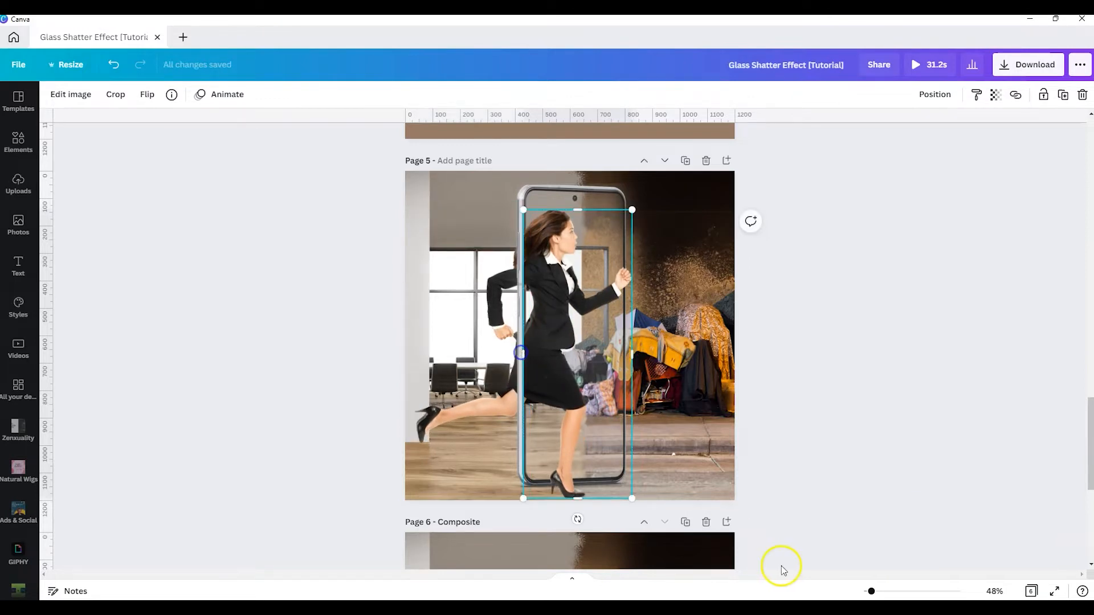
pyautogui.moveTo(868, 591); pyautogui.dragTo(907, 591)
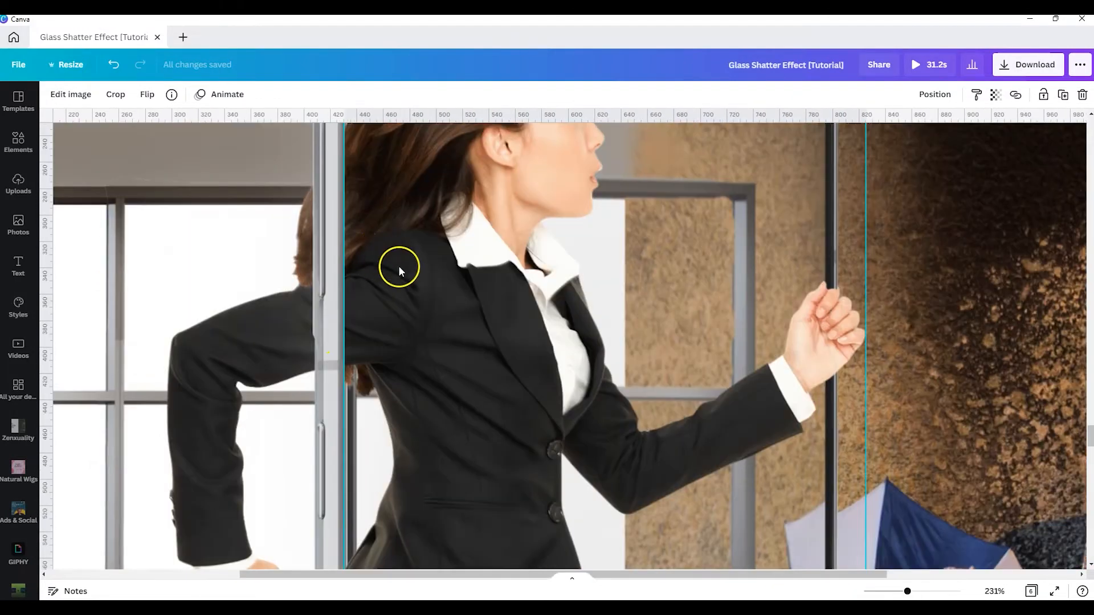
pyautogui.moveTo(346, 382); pyautogui.dragTo(356, 381)
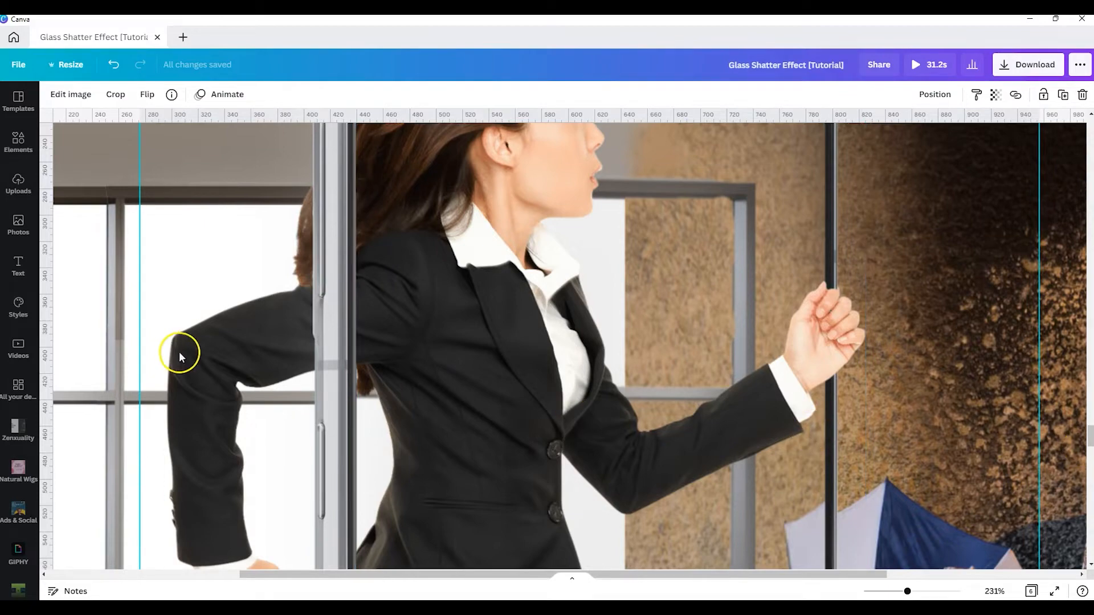
# Try moving the glass overlay sideways away from the phone, and undo the move.
pyautogui.scroll(-8, 500, 366)
pyautogui.scroll(-10, 523, 371)
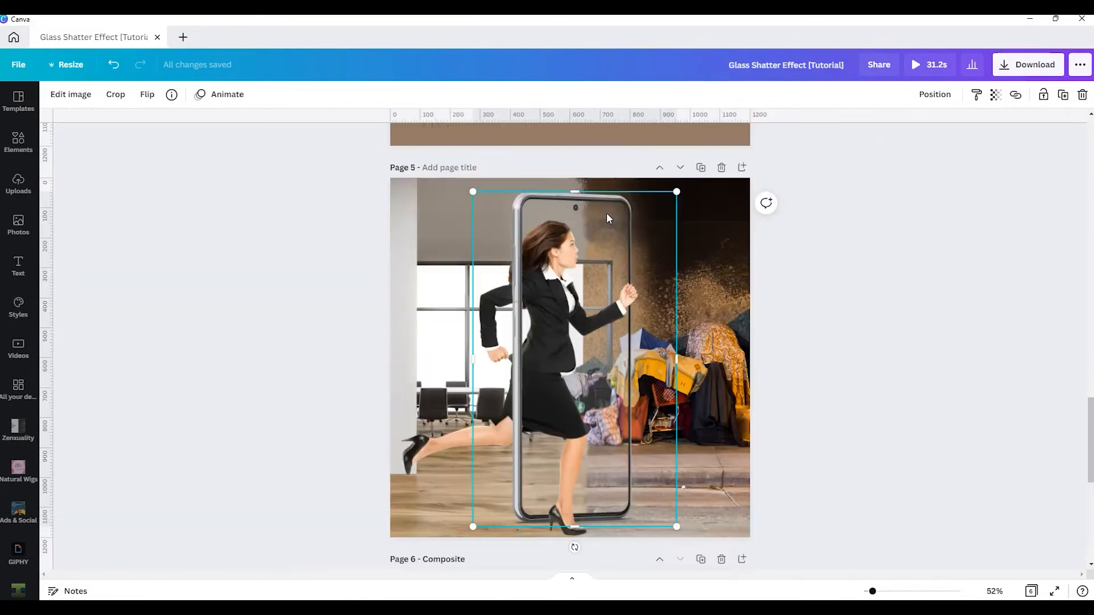
pyautogui.moveTo(606, 214); pyautogui.dragTo(696, 215)
pyautogui.hotkey('ctrl', 'z')
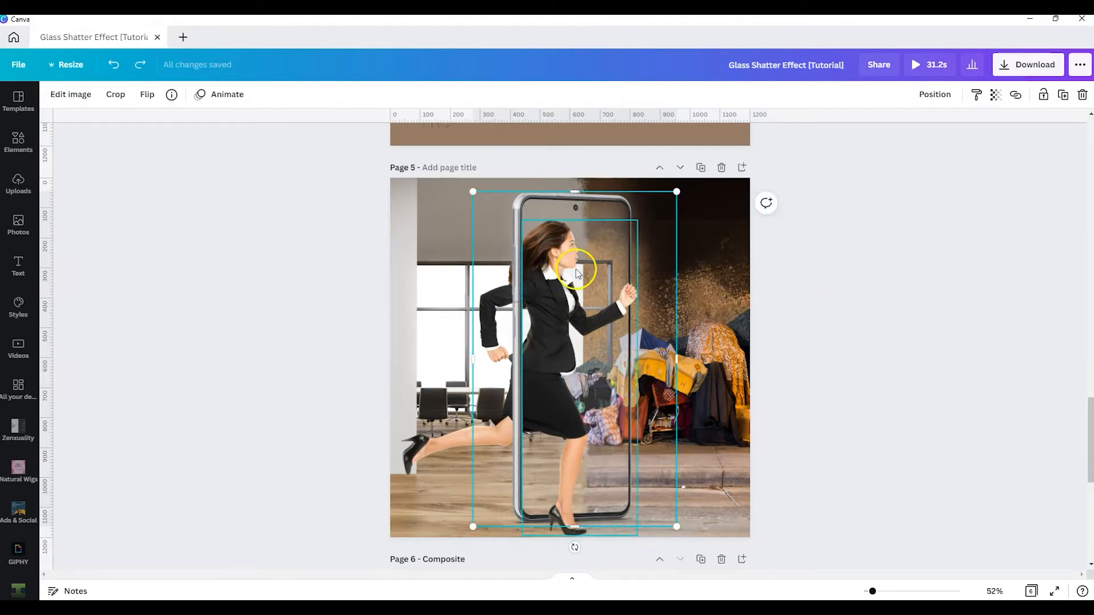
# Erase the part of the glass overlay covering the running woman with a size 95 background-removal brush and apply it.
pyautogui.click(77, 93)
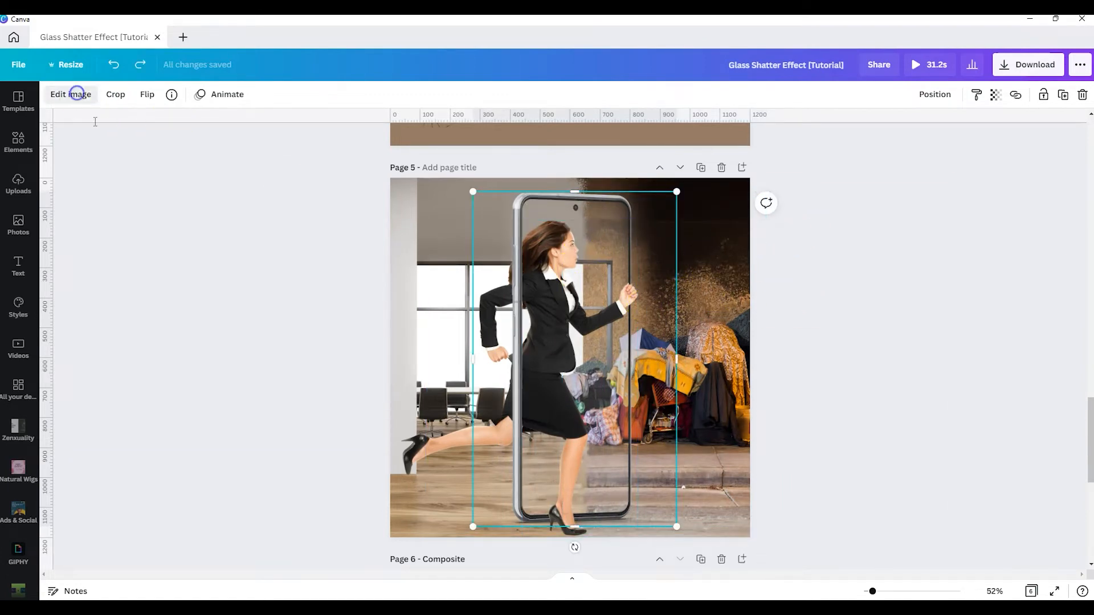
pyautogui.click(198, 194)
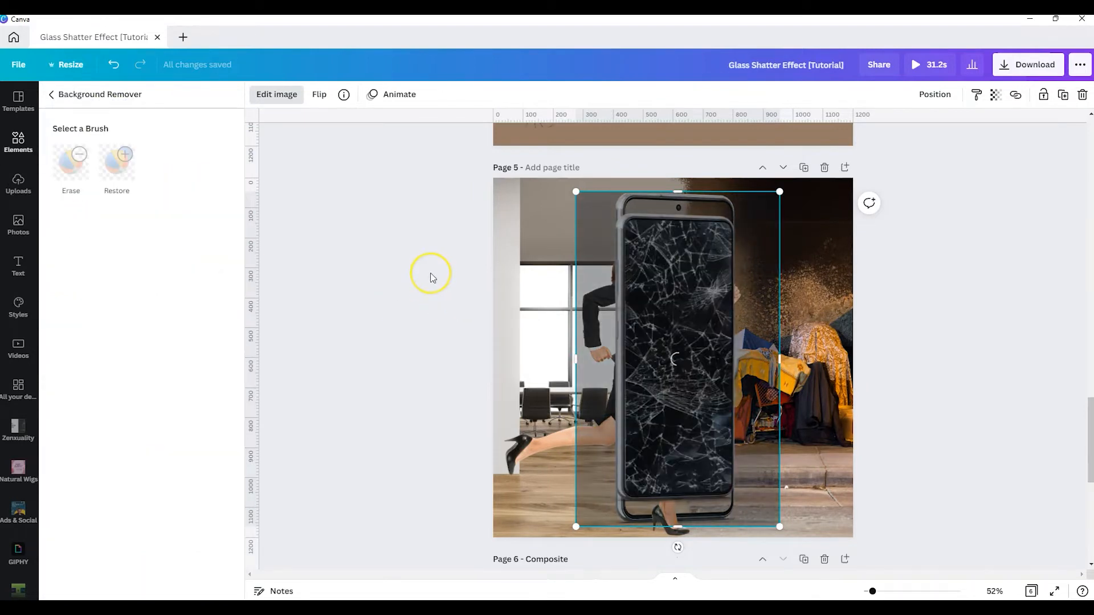
pyautogui.click(70, 177)
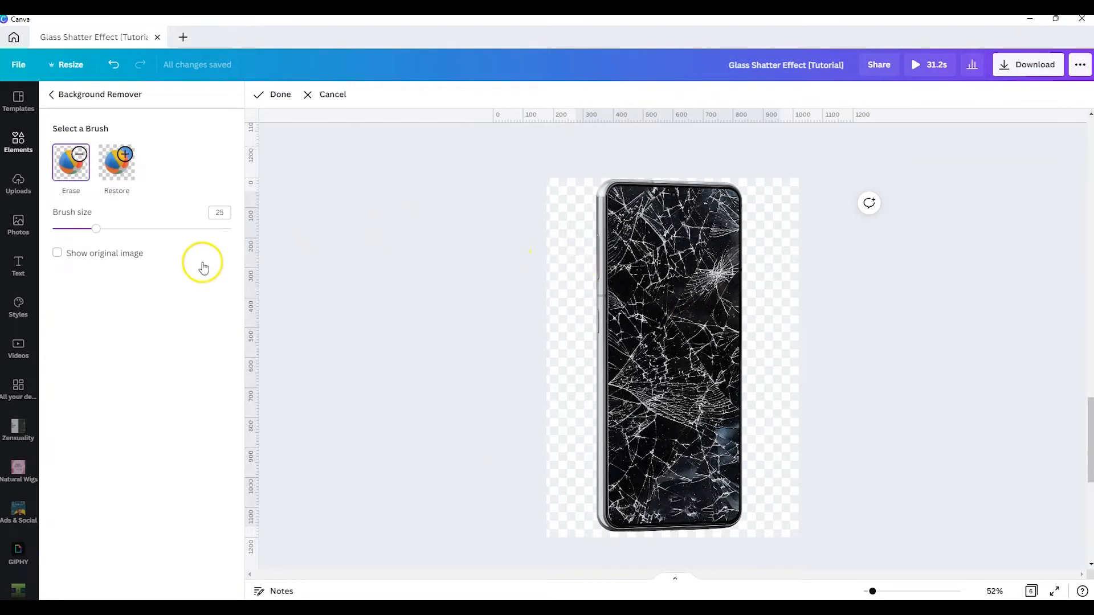
pyautogui.moveTo(96, 229); pyautogui.dragTo(222, 228)
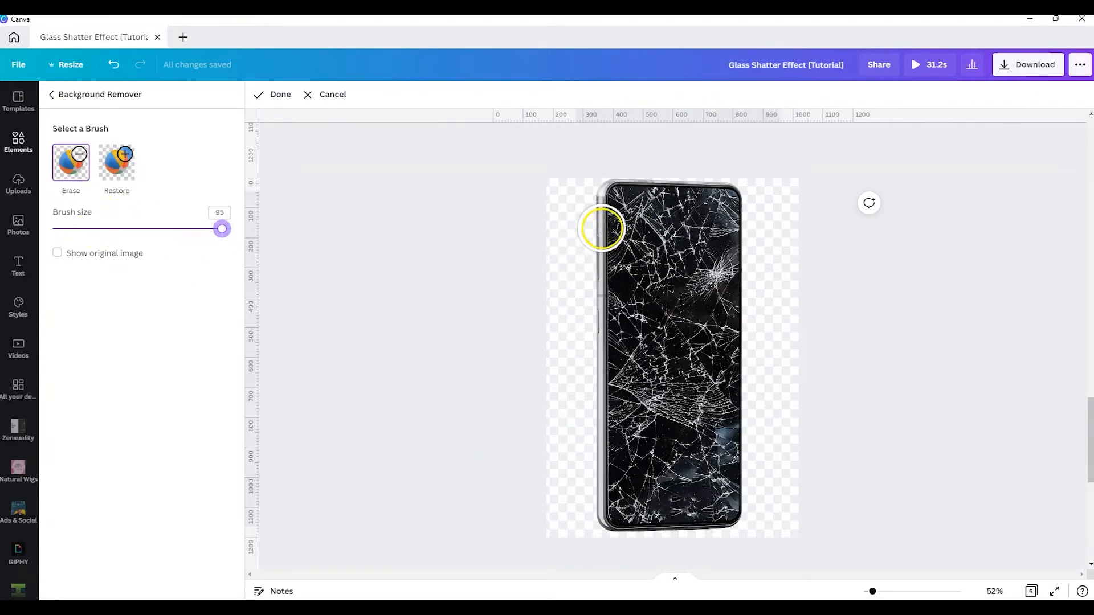
pyautogui.moveTo(604, 228)
pyautogui.mouseDown()
pyautogui.moveTo(631, 246)
pyautogui.moveTo(659, 373)
pyautogui.moveTo(654, 439)
pyautogui.moveTo(641, 460)
pyautogui.moveTo(611, 469)
pyautogui.moveTo(598, 419)
pyautogui.moveTo(617, 347)
pyautogui.moveTo(600, 281)
pyautogui.moveTo(626, 387)
pyautogui.moveTo(625, 435)
pyautogui.moveTo(670, 374)
pyautogui.moveTo(672, 335)
pyautogui.moveTo(621, 231)
pyautogui.mouseUp()
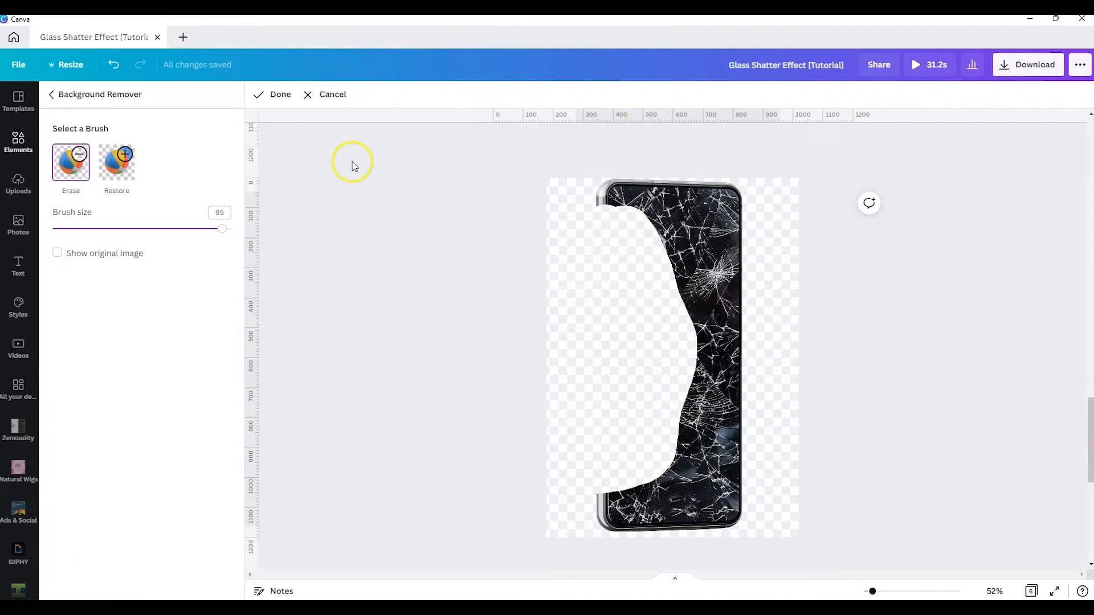
pyautogui.click(279, 97)
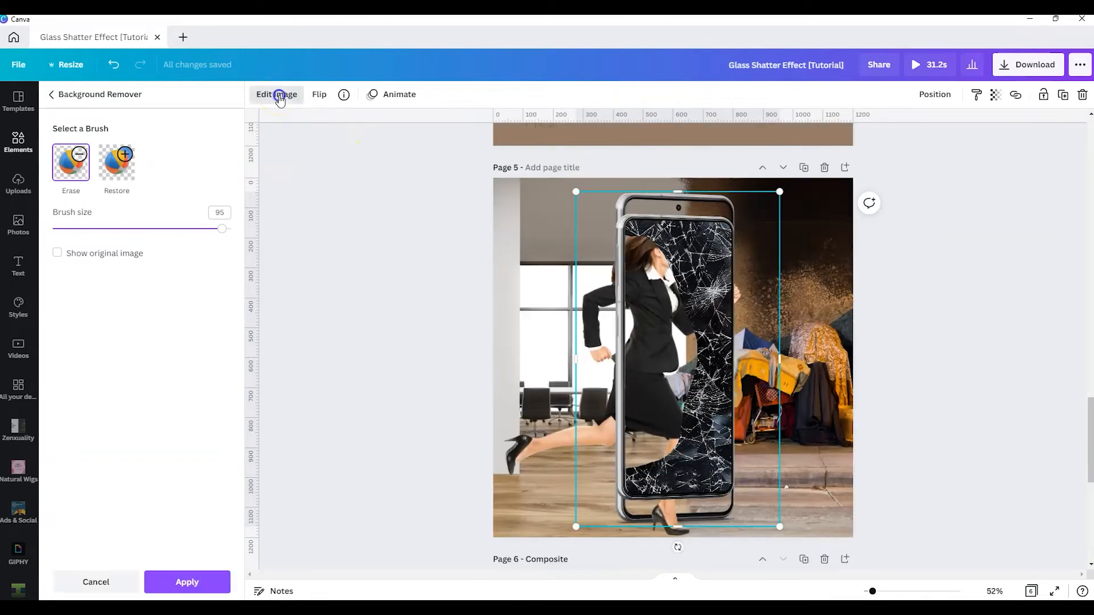
pyautogui.click(213, 577)
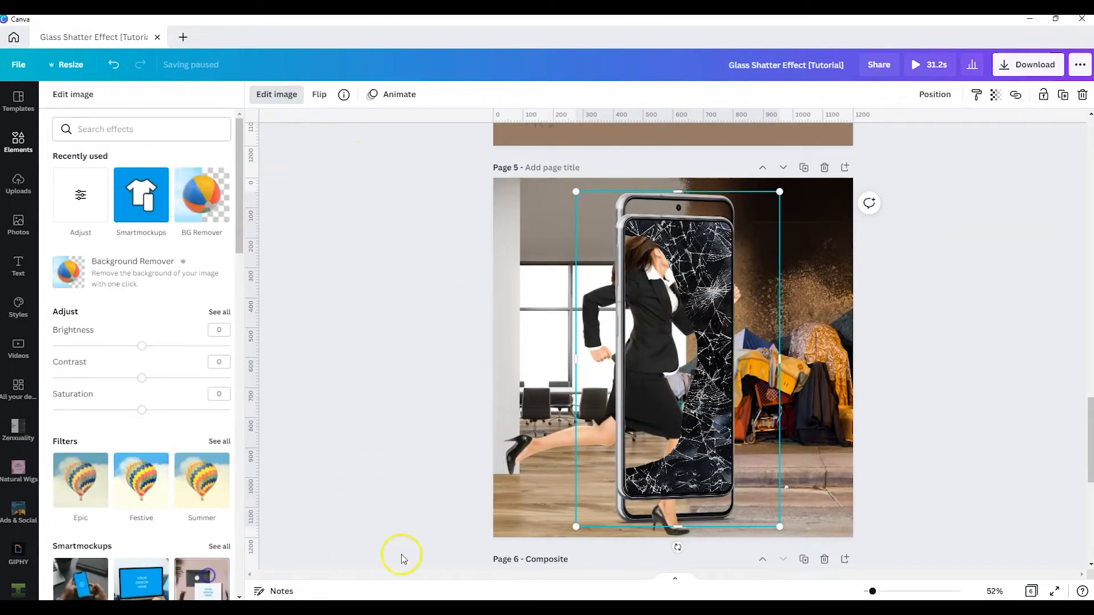
pyautogui.click(215, 312)
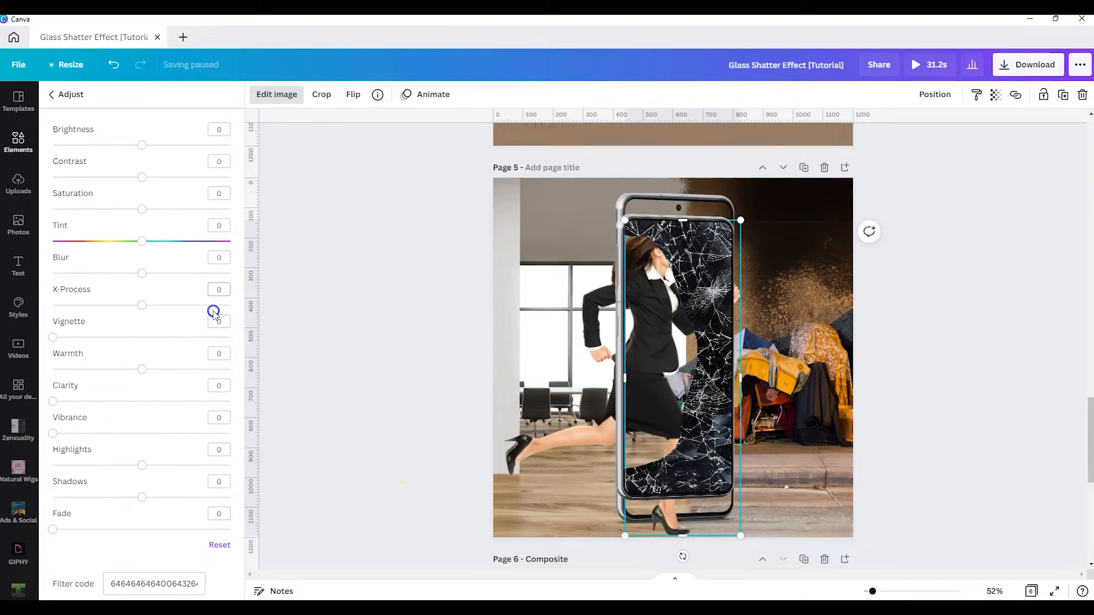
pyautogui.click(153, 588)
pyautogui.click(596, 488)
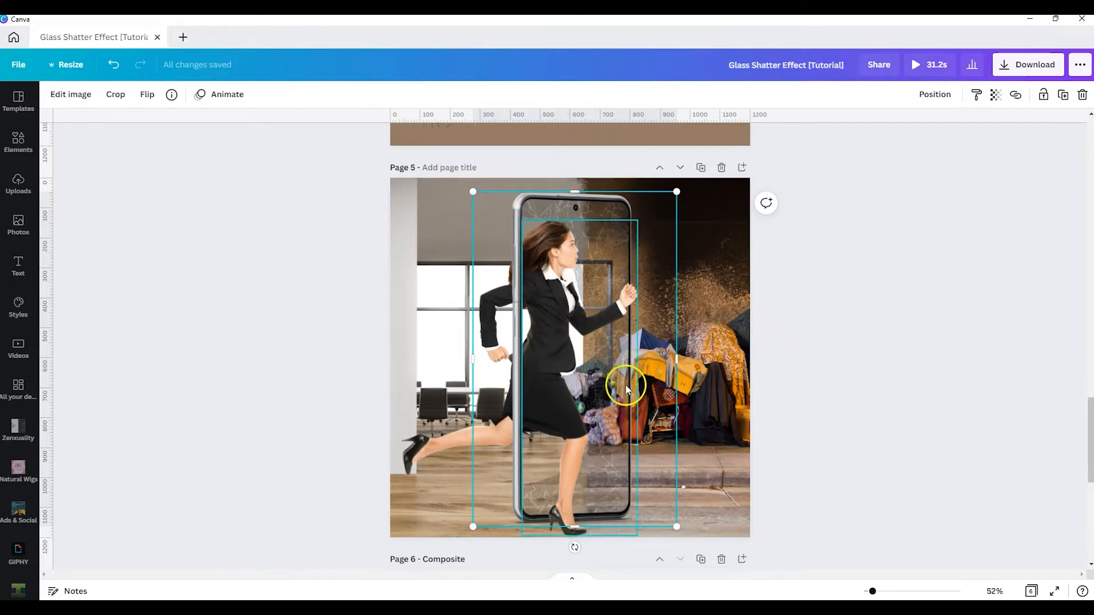
# Reopen the glass overlay's background removal and reapply the erased area around the running woman.
pyautogui.click(65, 95)
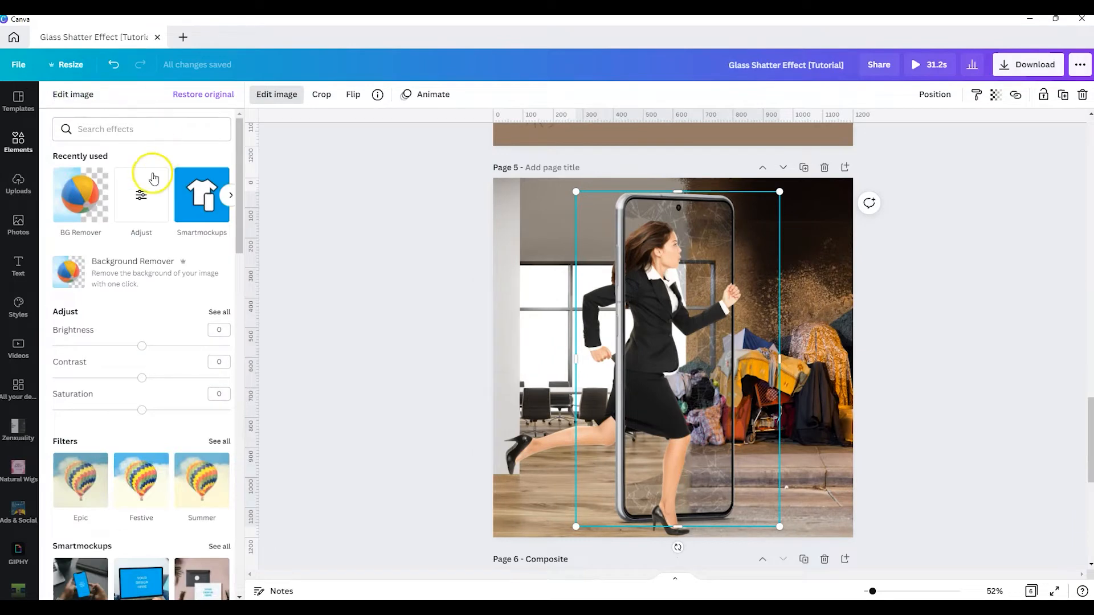
pyautogui.click(81, 195)
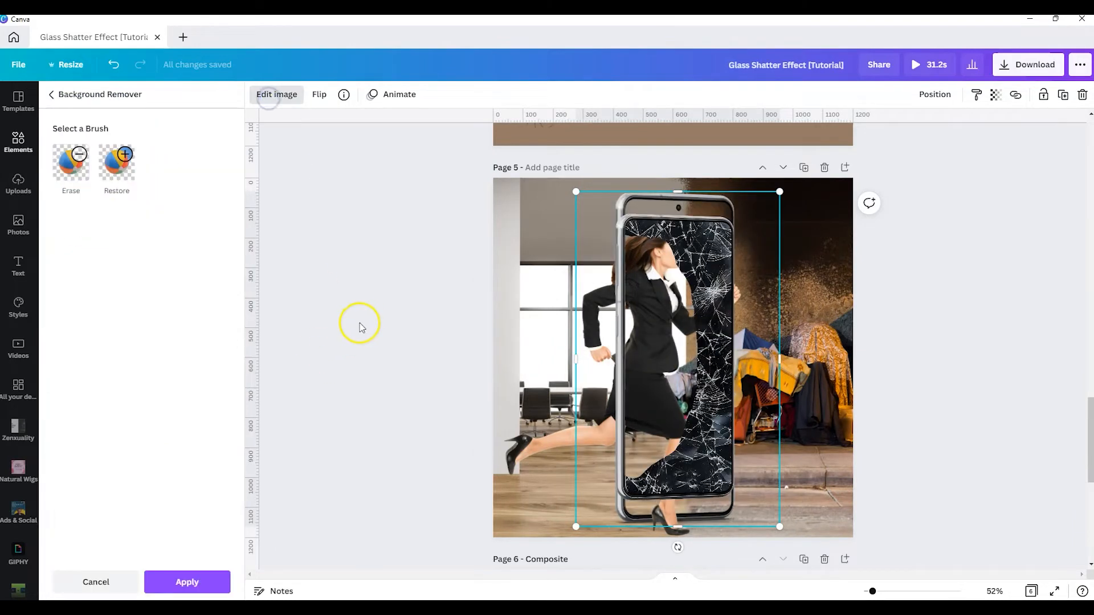
pyautogui.click(196, 582)
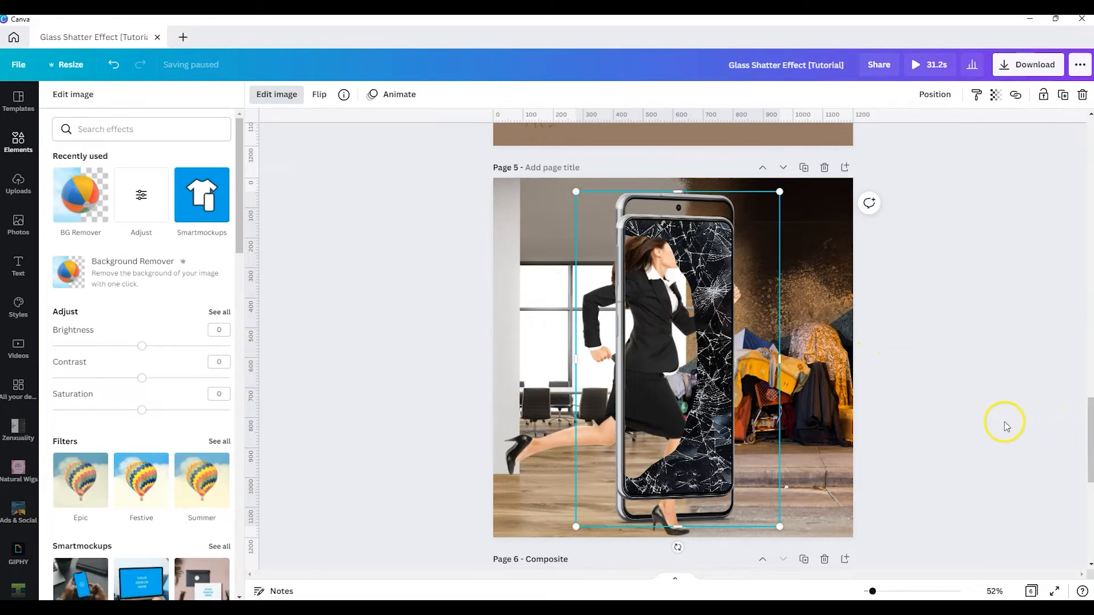
pyautogui.click(158, 283)
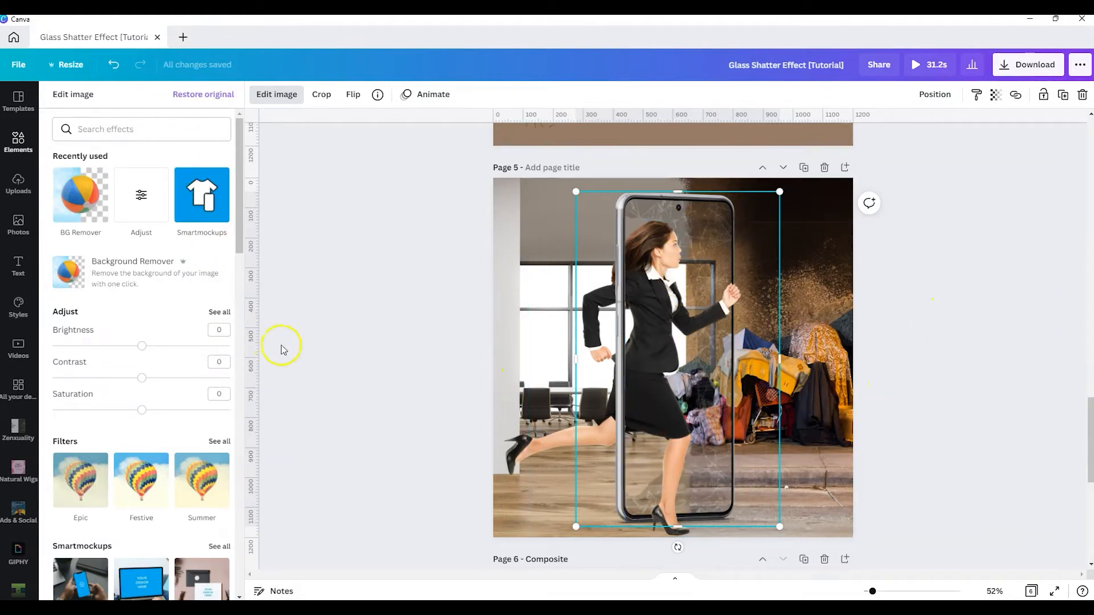
# Enter the filter code in the glass overlay's Adjust settings and deselect the overlay.
pyautogui.scroll(-2, 176, 391)
pyautogui.scroll(2, 183, 387)
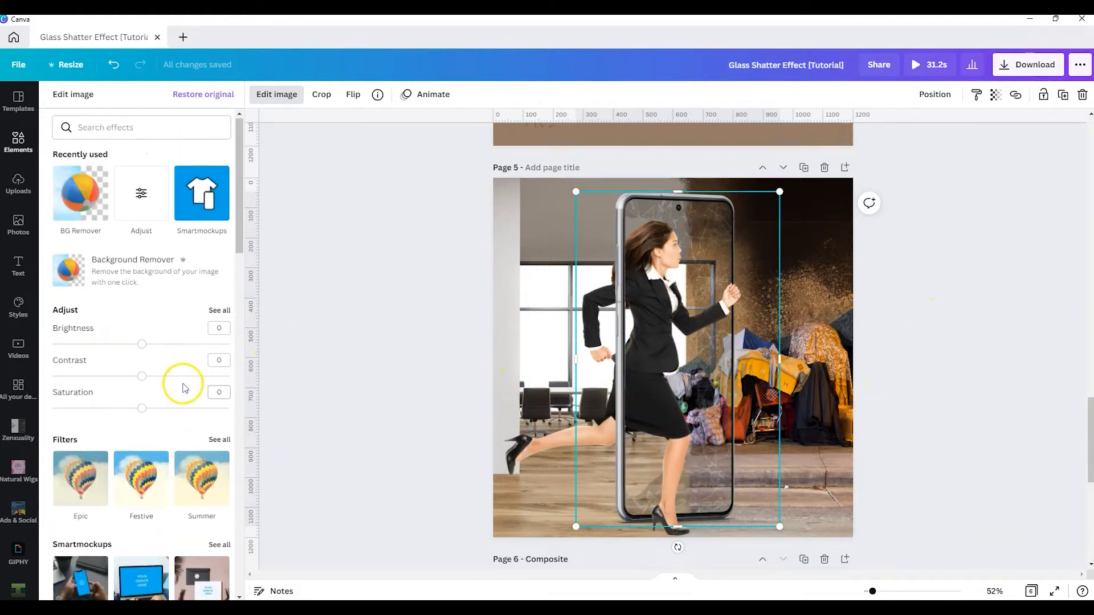
pyautogui.click(219, 310)
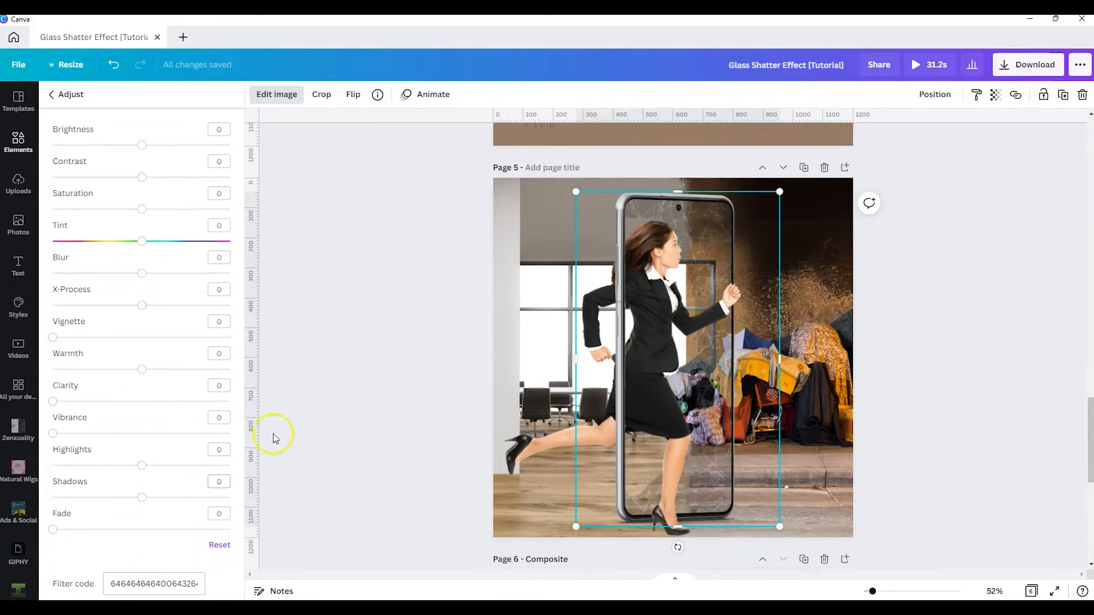
pyautogui.click(146, 583)
pyautogui.click(868, 353)
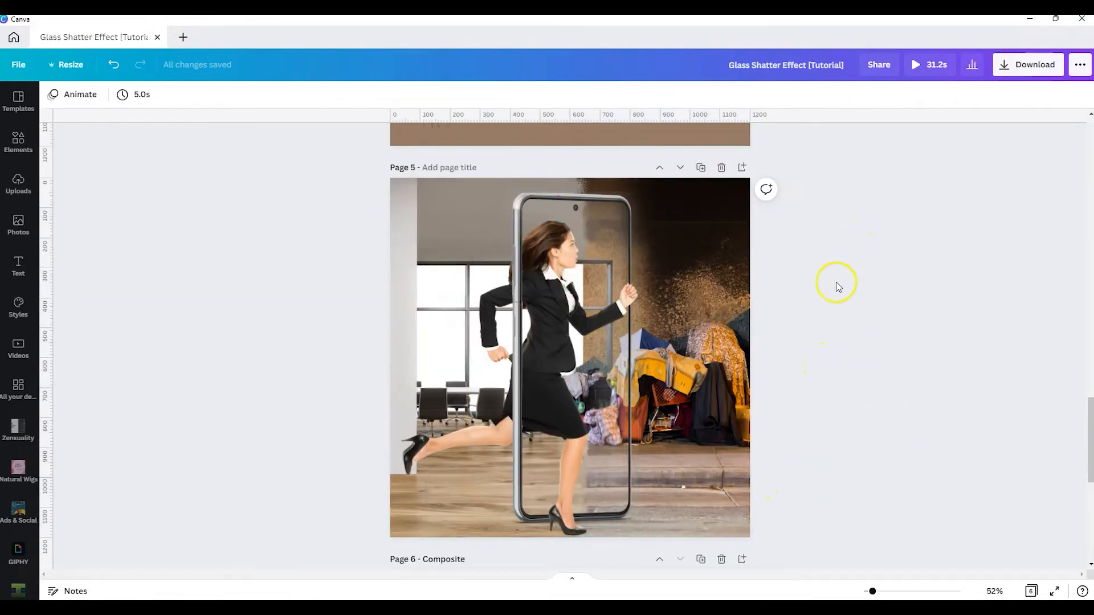
# Set the glass overlay's transparency to 36.
pyautogui.click(610, 212)
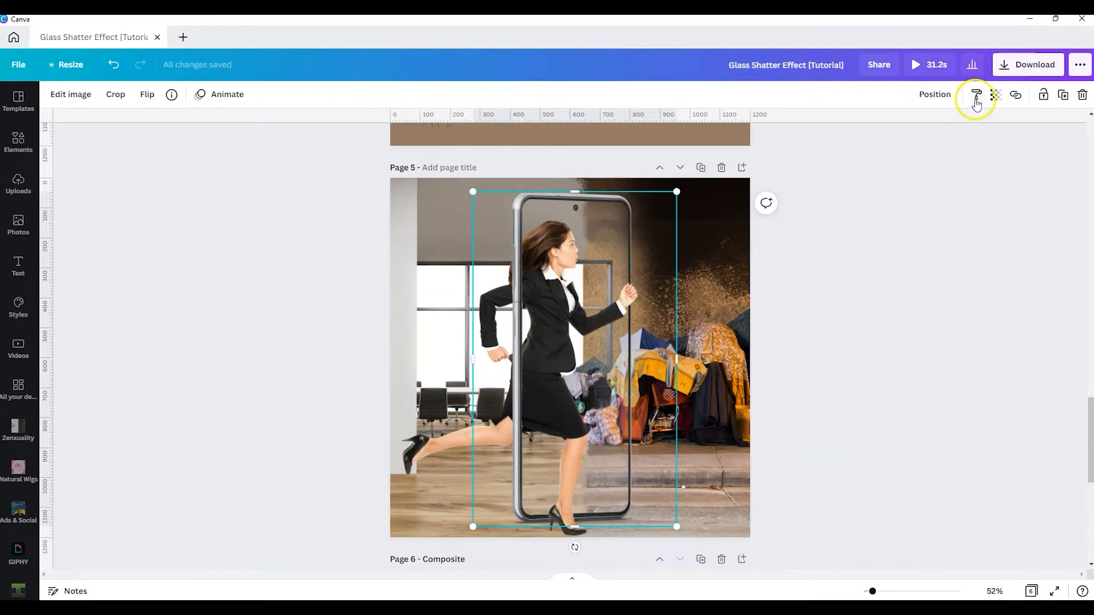
pyautogui.click(996, 96)
pyautogui.moveTo(899, 129); pyautogui.dragTo(912, 131)
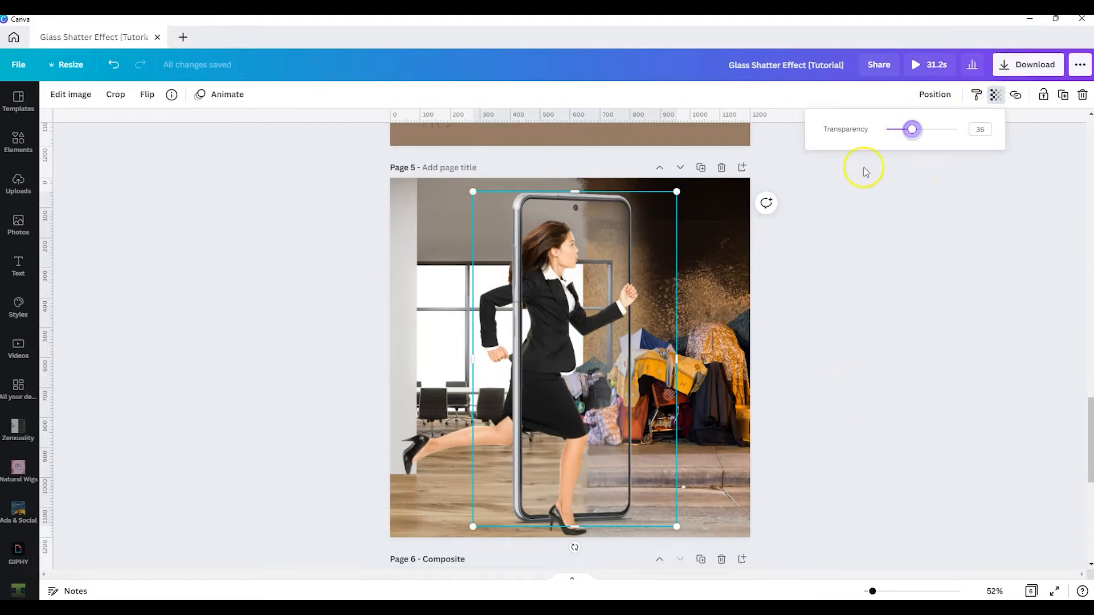
pyautogui.click(890, 327)
pyautogui.click(920, 271)
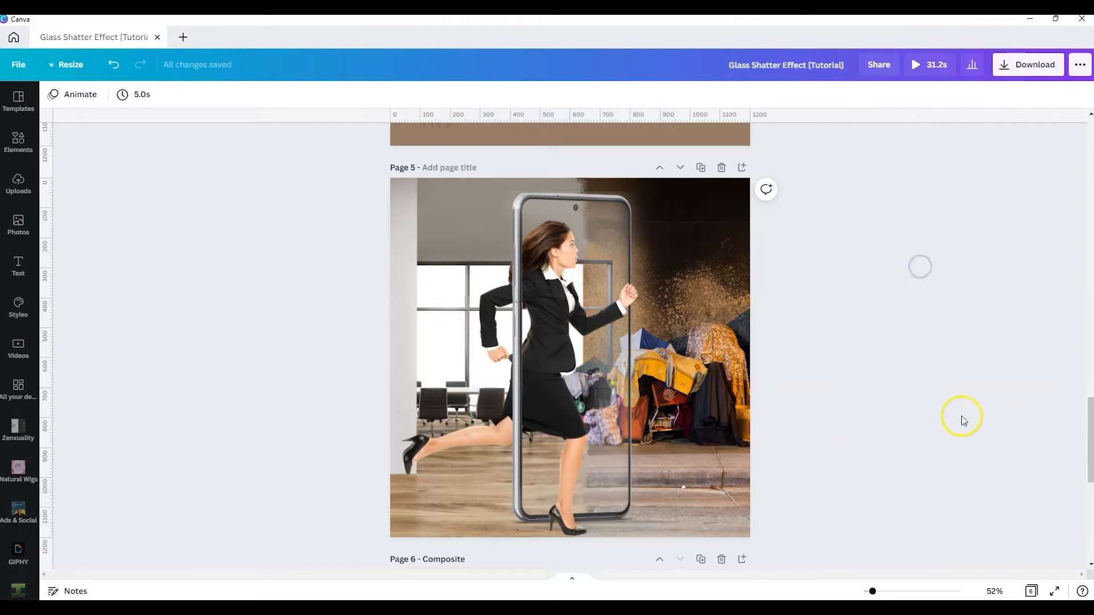
# Copy the "Cracked black screen" image from the Original Pieces page onto page 5.
pyautogui.scroll(1, 849, 439)
pyautogui.scroll(-2, 844, 442)
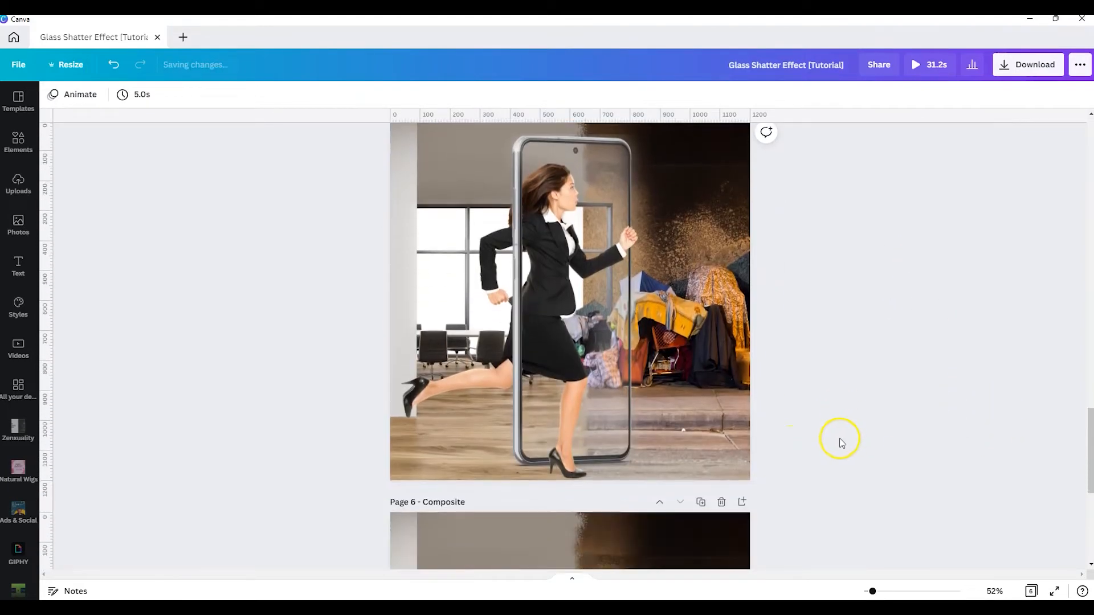
pyautogui.scroll(1, 833, 447)
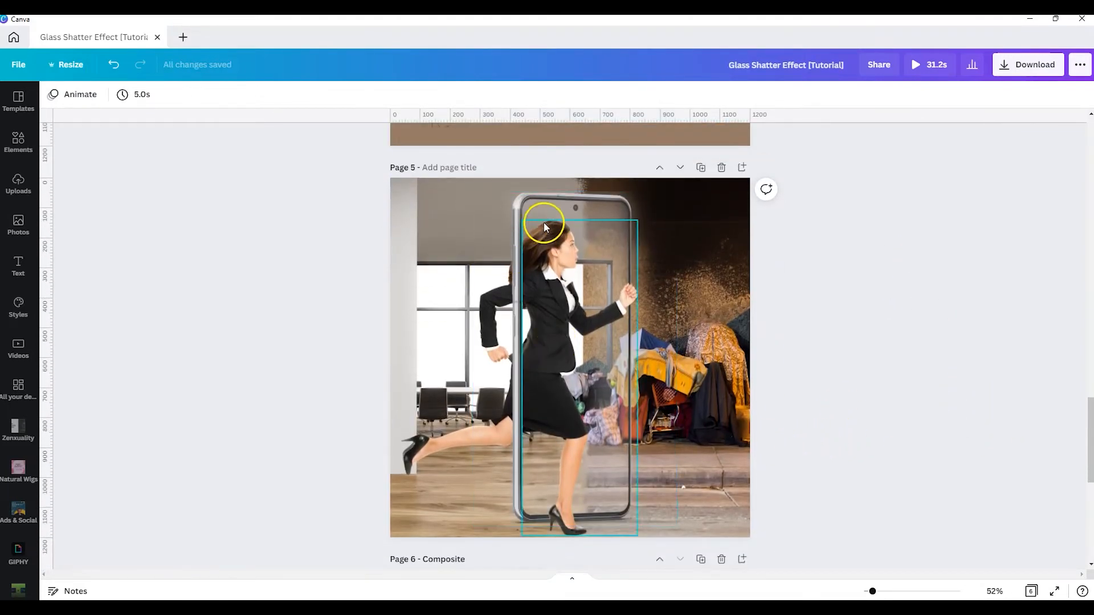
pyautogui.scroll(8, 821, 363)
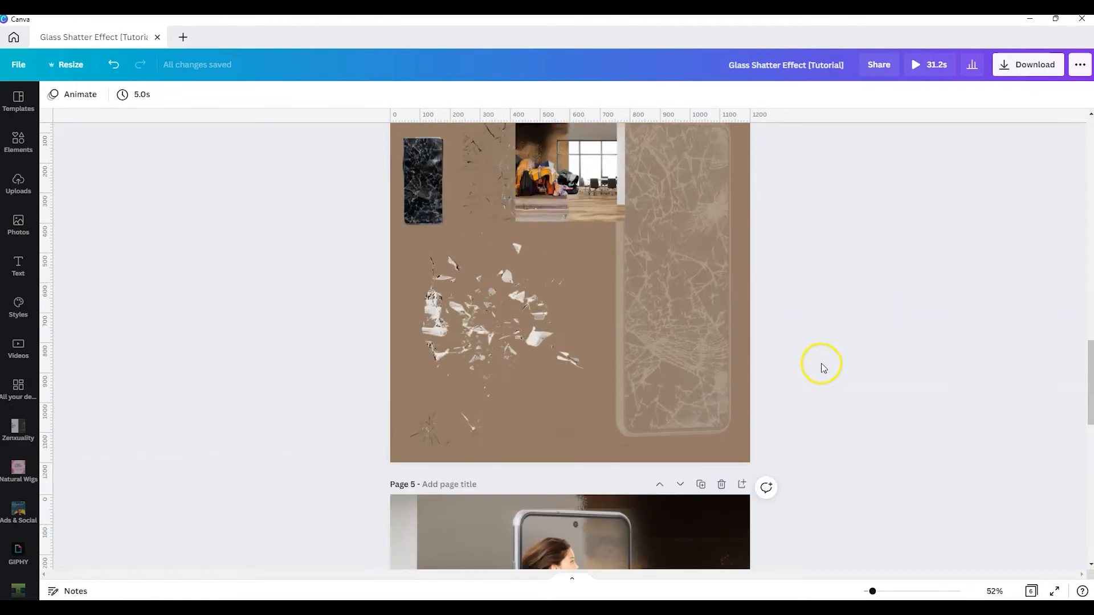
pyautogui.scroll(6, 822, 362)
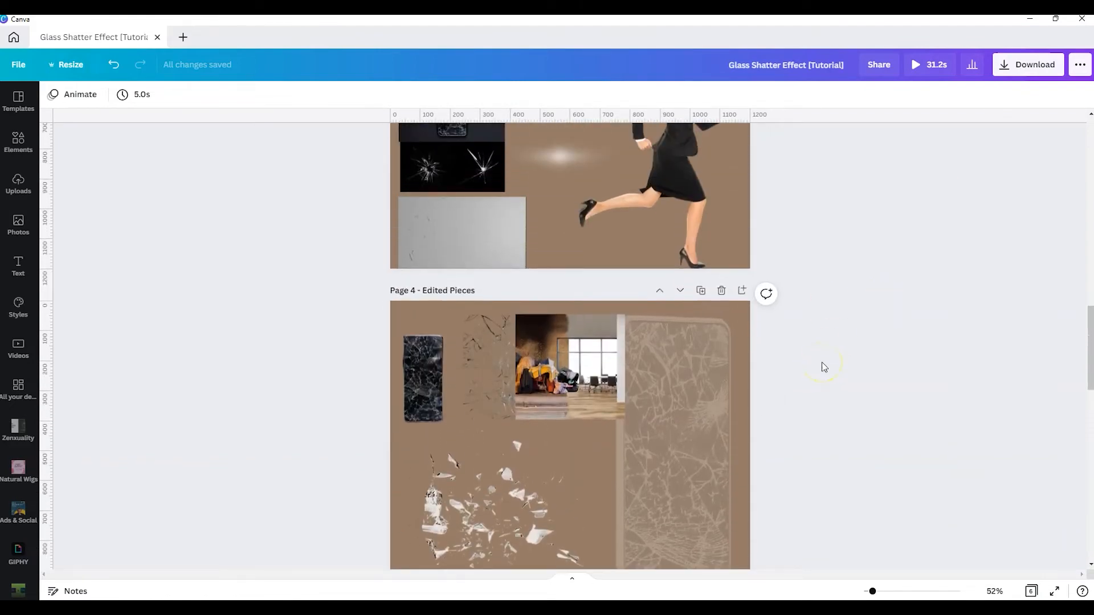
pyautogui.scroll(10, 822, 363)
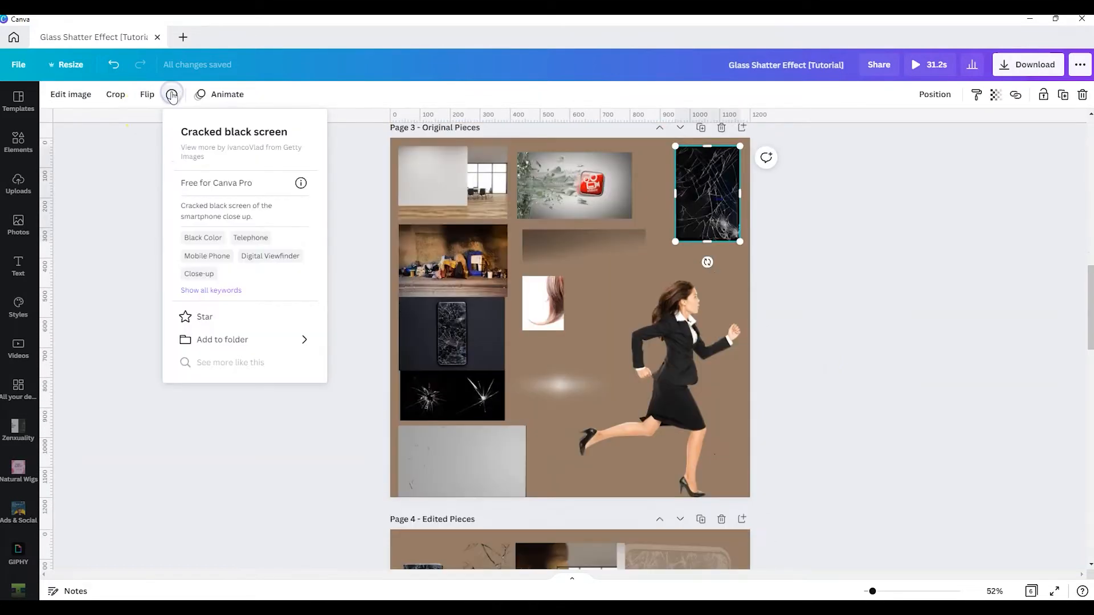
pyautogui.click(708, 183)
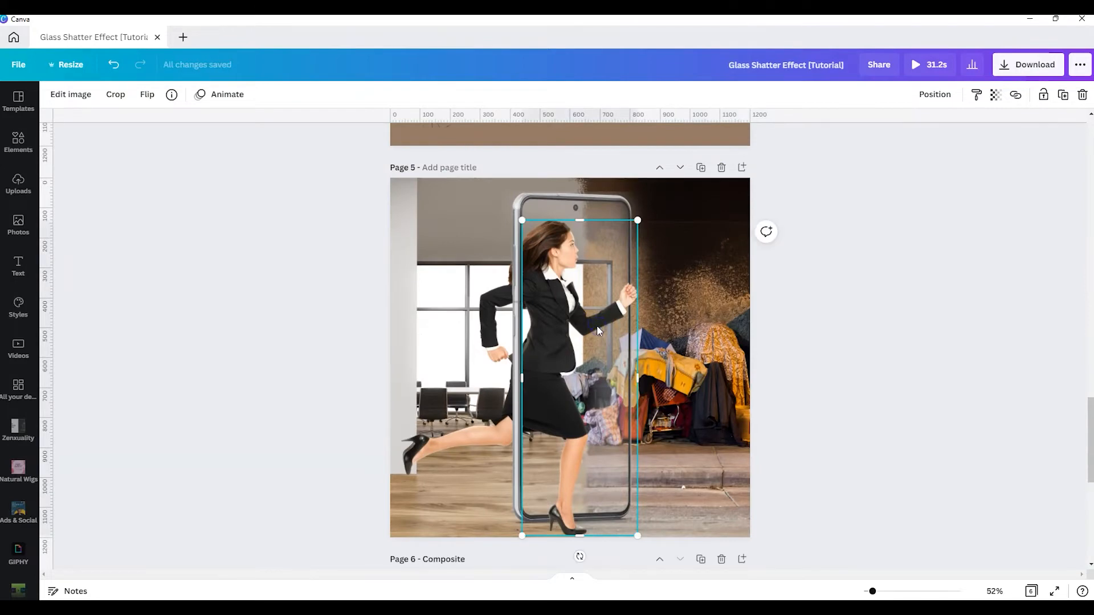
pyautogui.hotkey('ctrl', 'v')
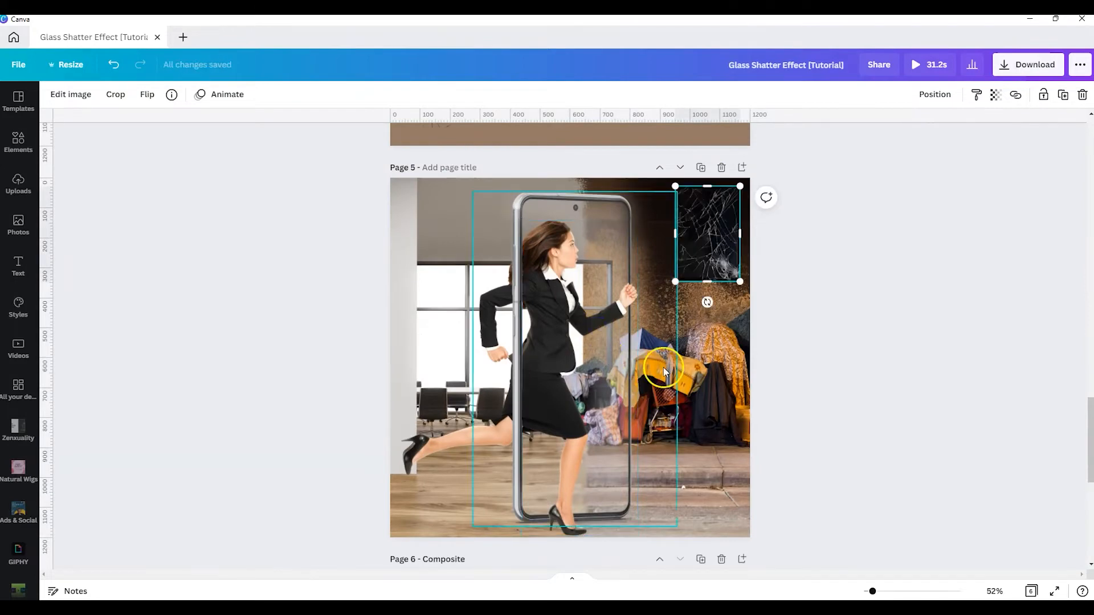
# Place the cracked screen image at the phone screen's upper inner edge and enlarge it to span the screen's width.
pyautogui.moveTo(698, 230); pyautogui.dragTo(543, 242)
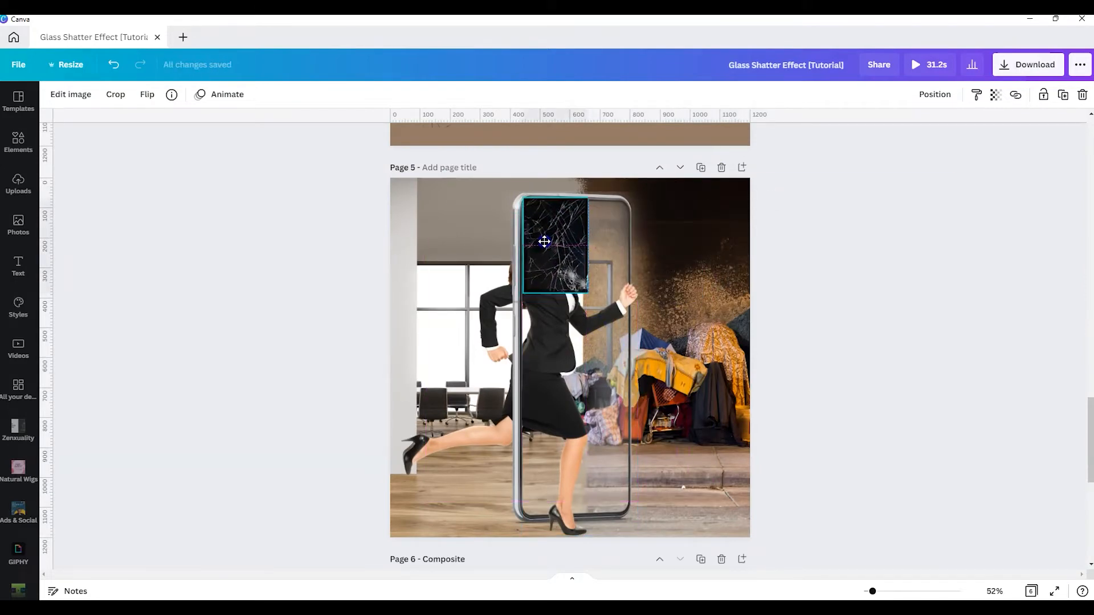
pyautogui.moveTo(590, 299); pyautogui.dragTo(631, 379)
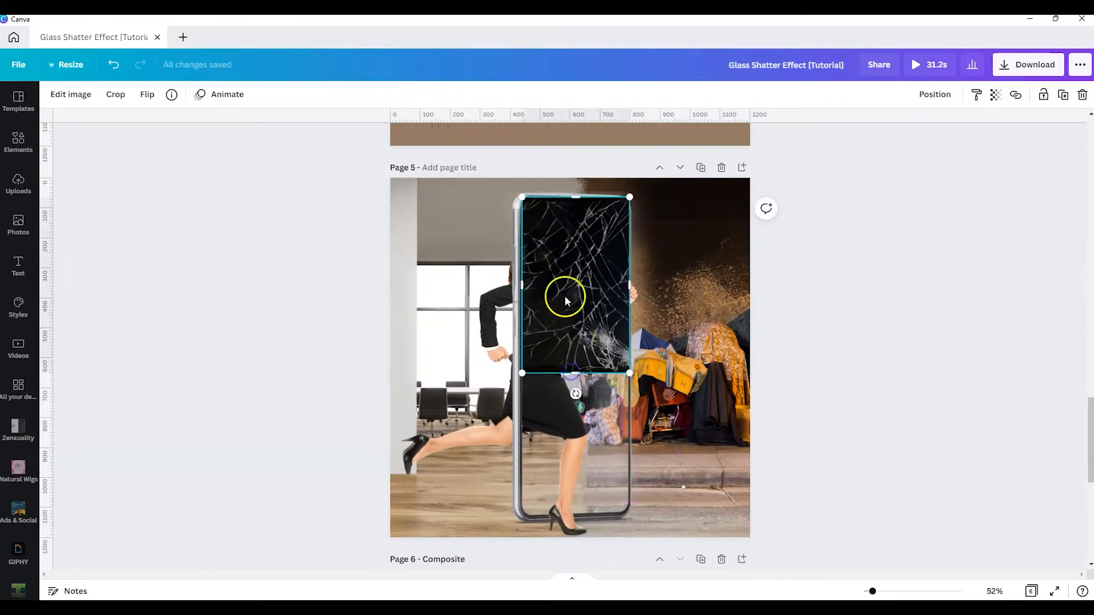
pyautogui.moveTo(564, 248)
pyautogui.mouseDown()
pyautogui.moveTo(569, 417)
pyautogui.moveTo(564, 276)
pyautogui.moveTo(574, 250)
pyautogui.mouseUp()
# Duplicate the cracked screen image over the phone screen's lower half and send both pieces behind the front running woman.
pyautogui.hotkey('ctrl', 'd')
pyautogui.click(935, 95)
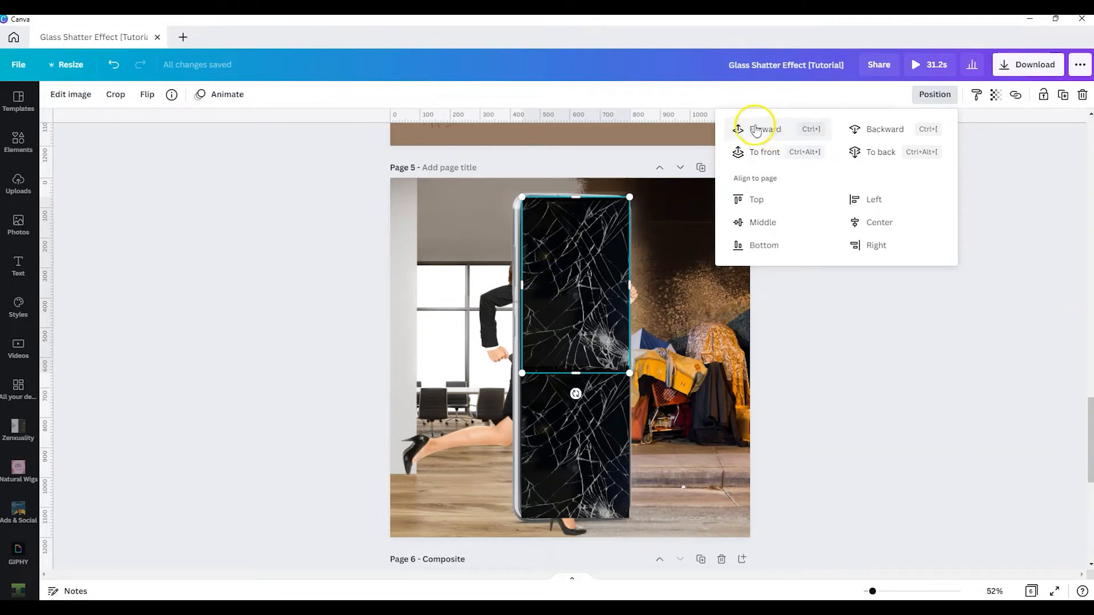
pyautogui.click(882, 130)
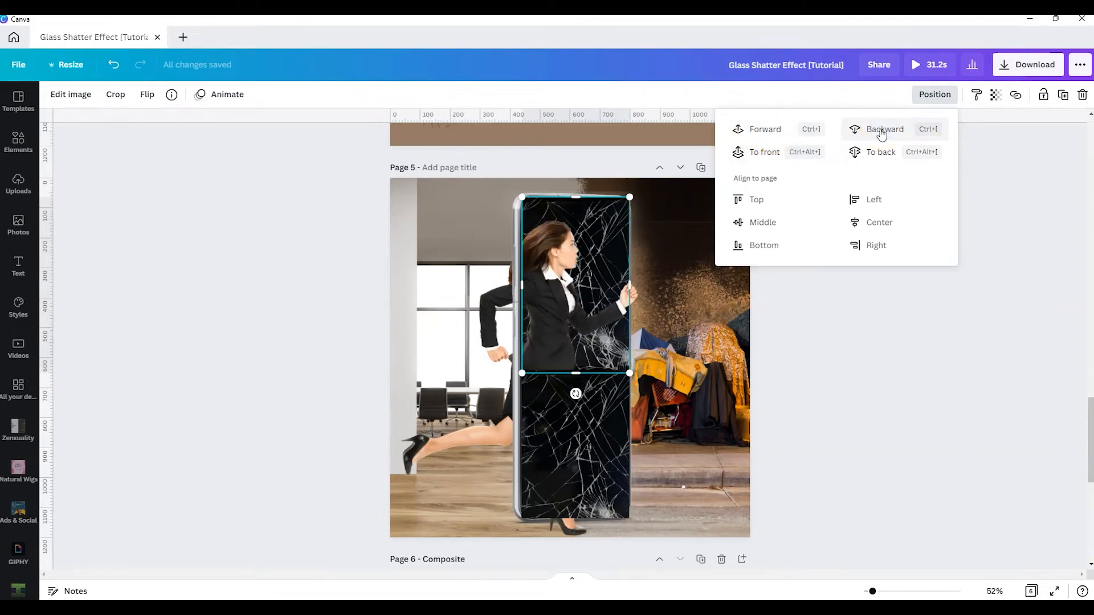
pyautogui.click(843, 280)
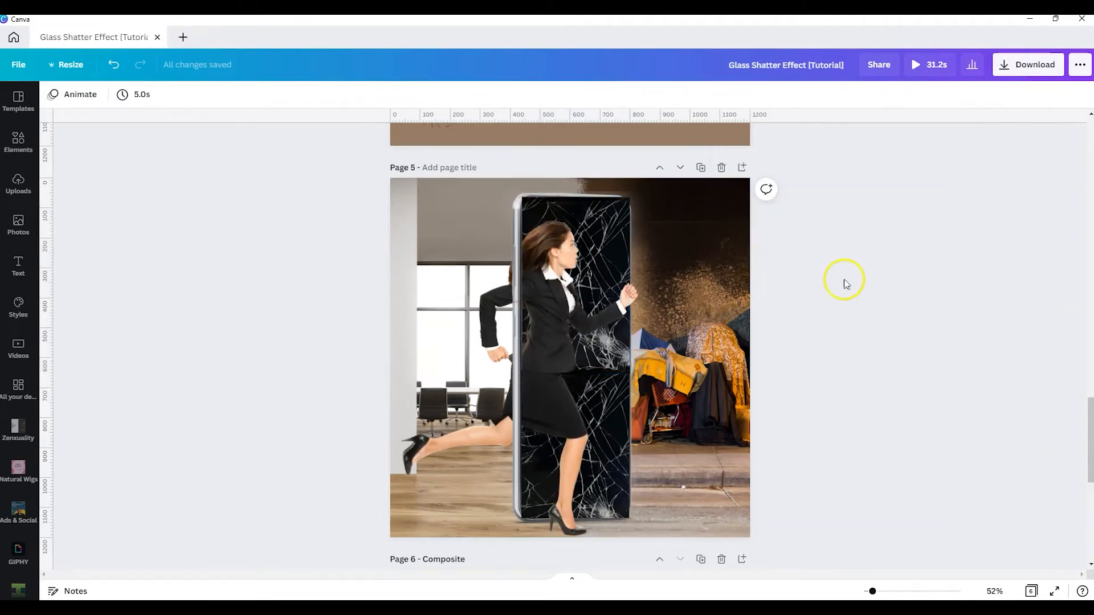
# Remove the background from the cracked image on the upper half of the phone screen and choose its Erase brush.
pyautogui.click(605, 215)
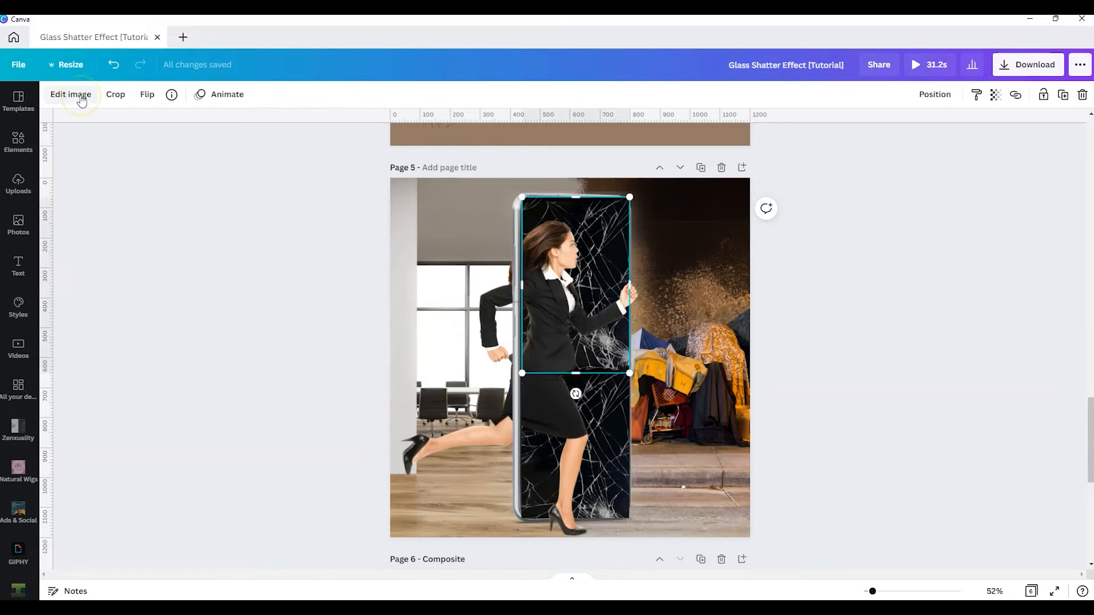
pyautogui.click(71, 95)
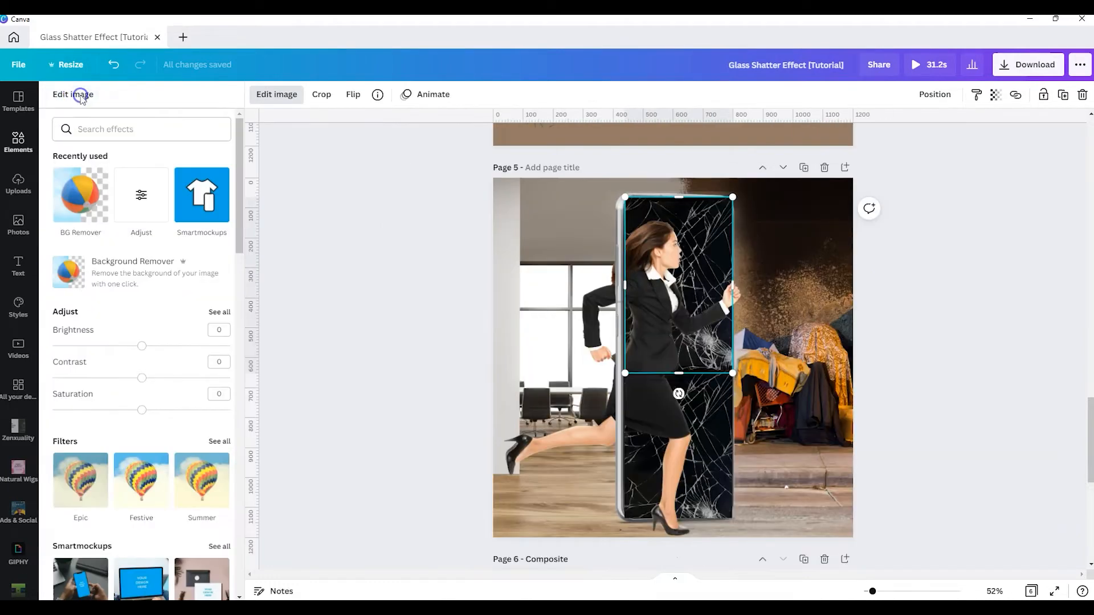
pyautogui.click(94, 194)
pyautogui.click(69, 177)
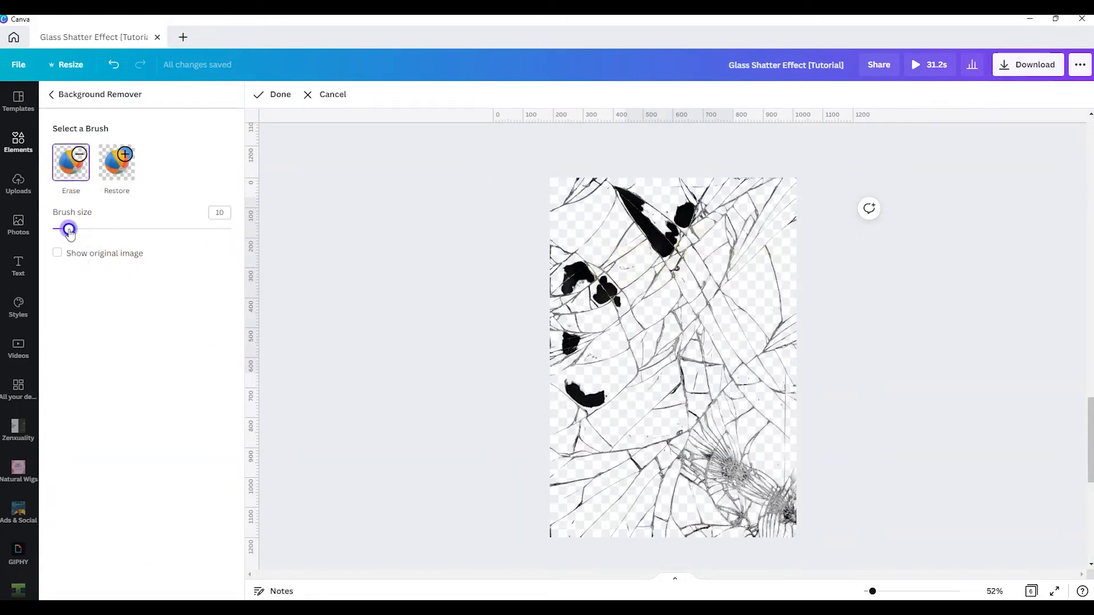
# Erase the leftover black patches between the cracks, using brush size 19 for large areas and 13 for finer ones.
pyautogui.moveTo(69, 230); pyautogui.dragTo(76, 234)
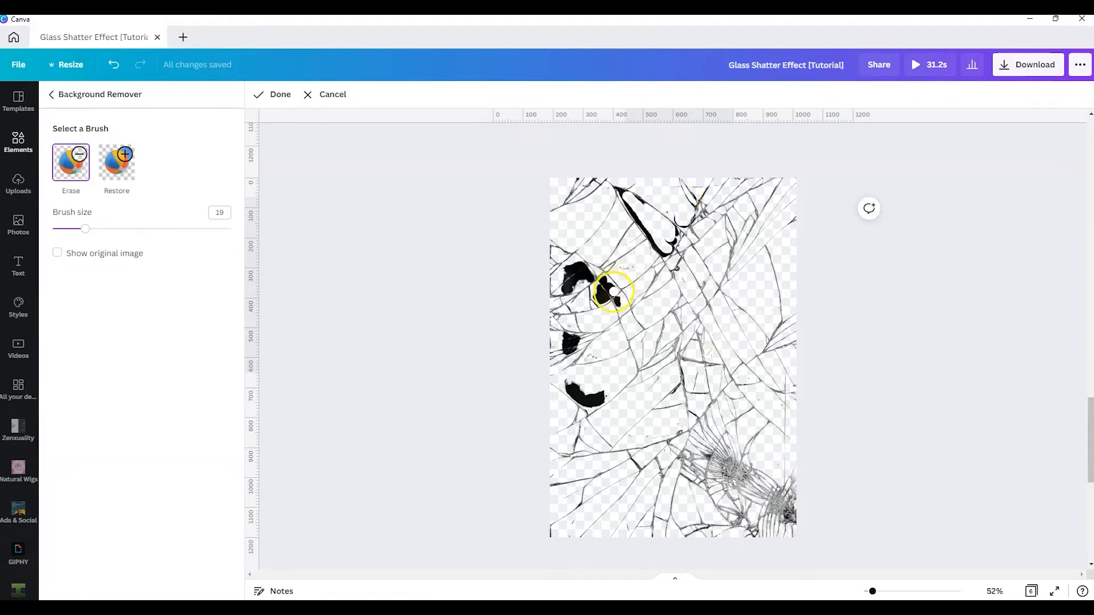
pyautogui.moveTo(607, 282); pyautogui.dragTo(567, 267)
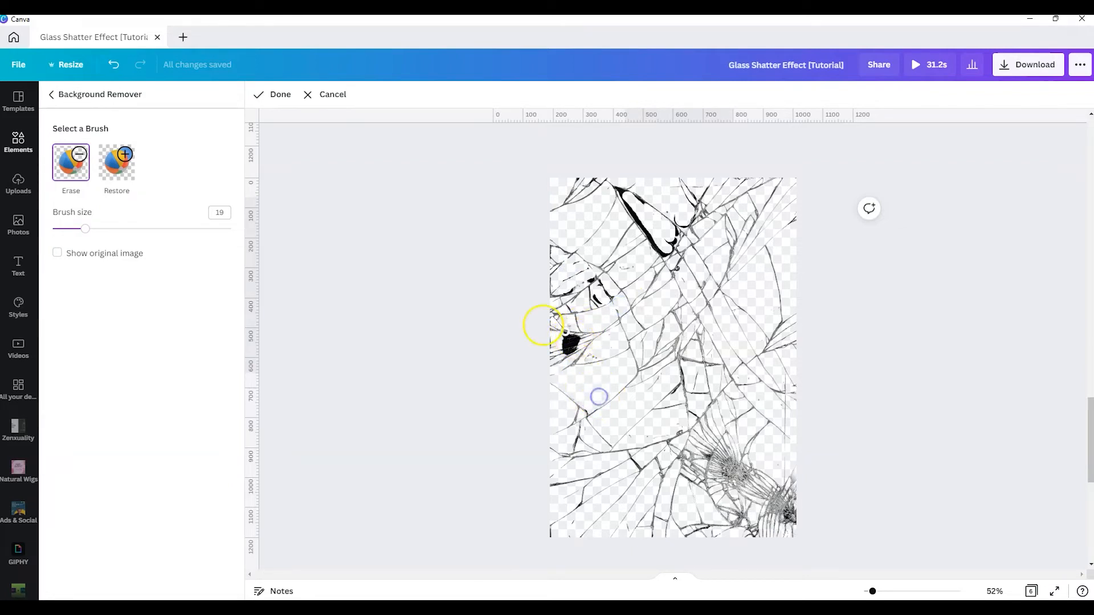
pyautogui.click(83, 228)
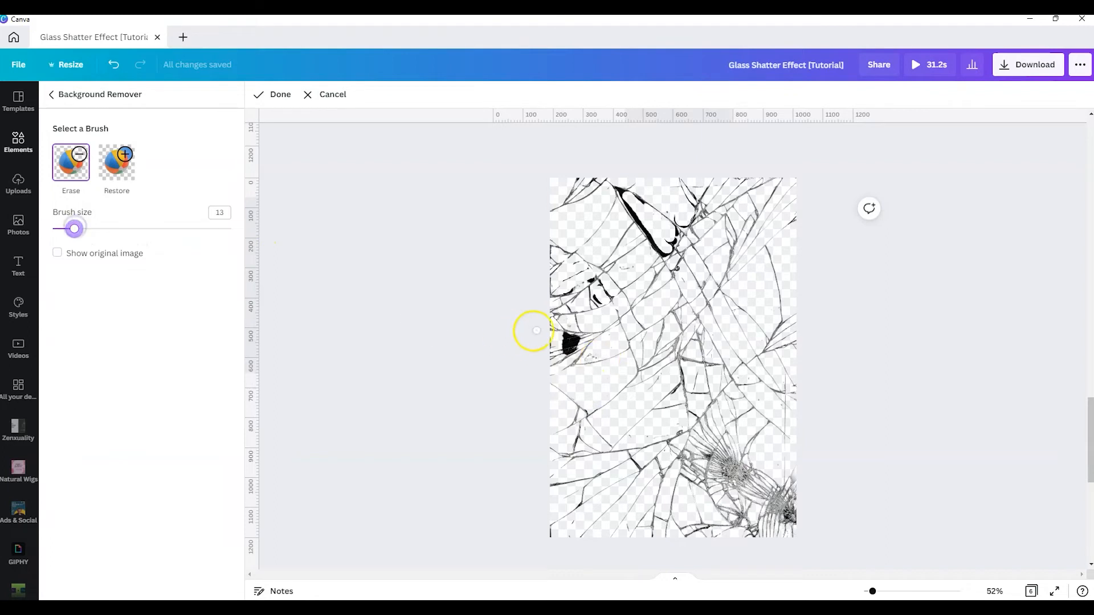
pyautogui.moveTo(532, 329); pyautogui.dragTo(574, 350)
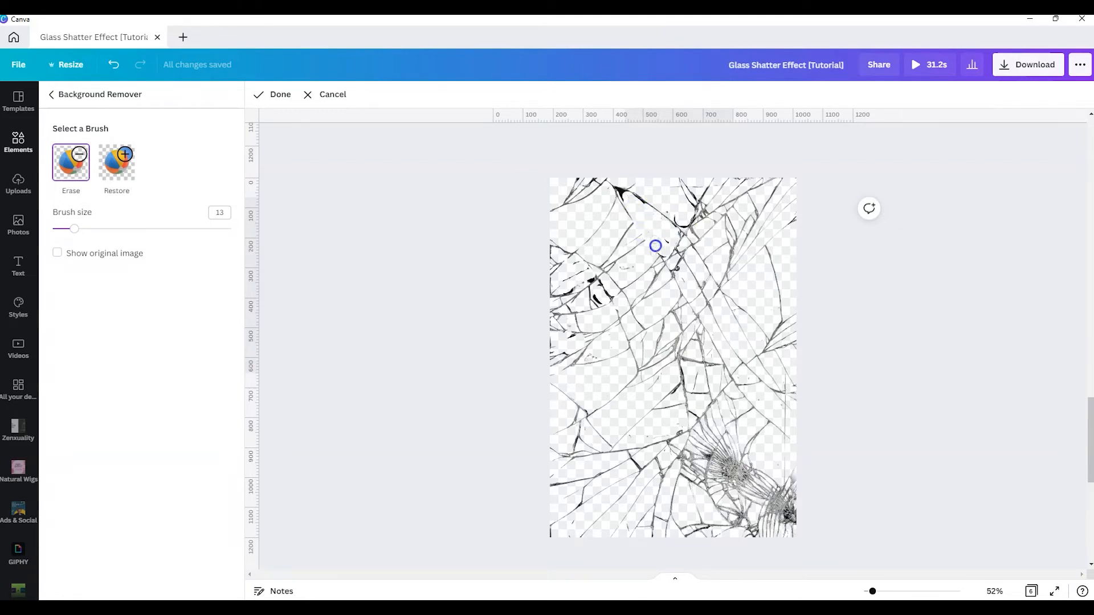
# Restore the over-erased diagonal crack line near the top of the image with brush size 5.
pyautogui.click(117, 163)
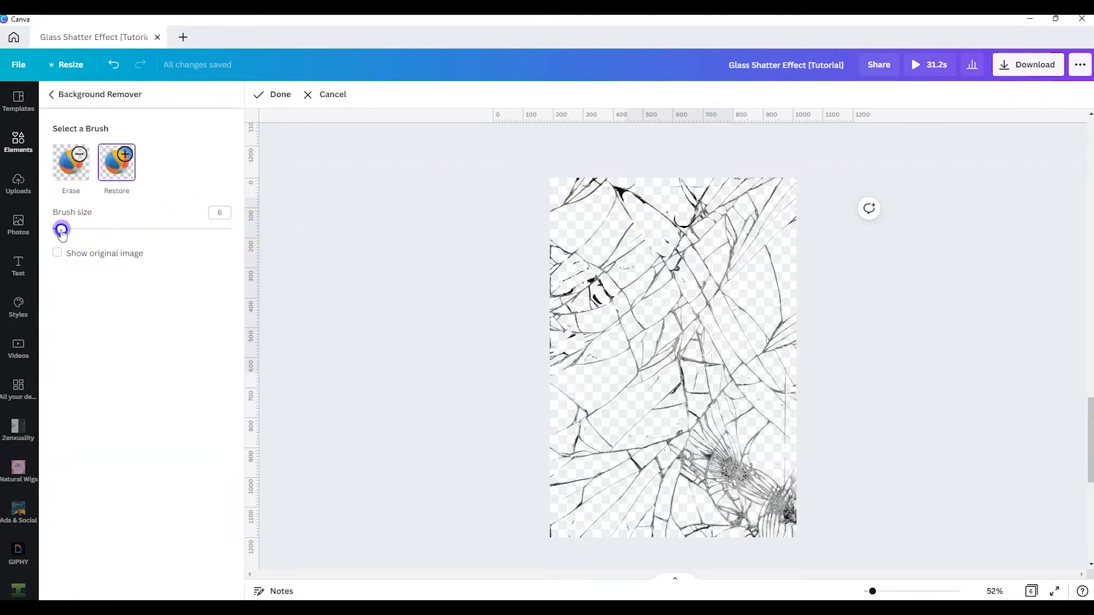
pyautogui.moveTo(62, 231); pyautogui.dragTo(59, 229)
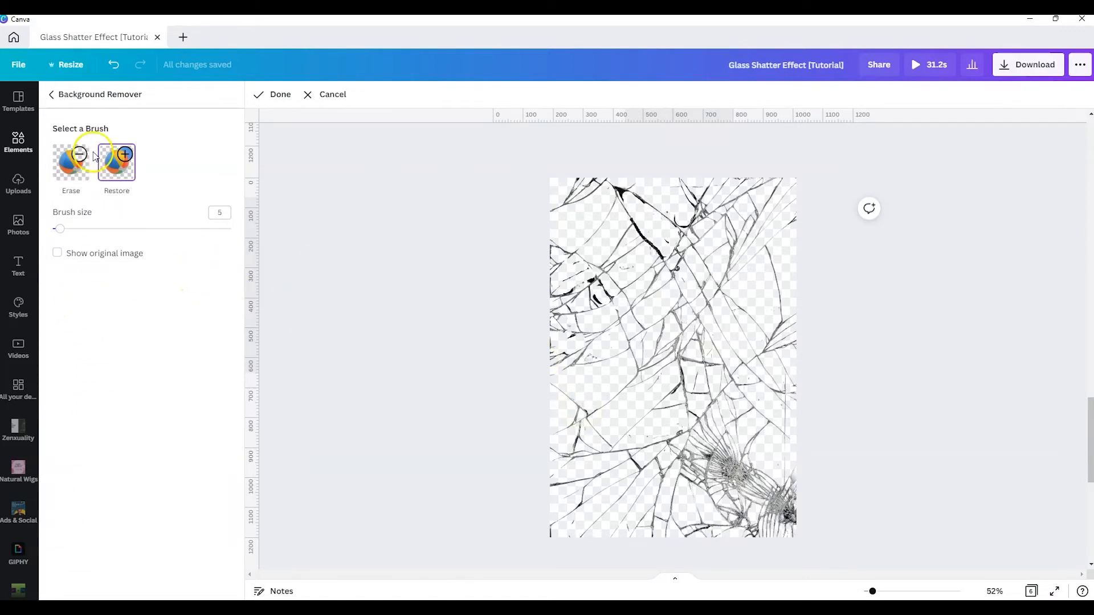
pyautogui.click(274, 95)
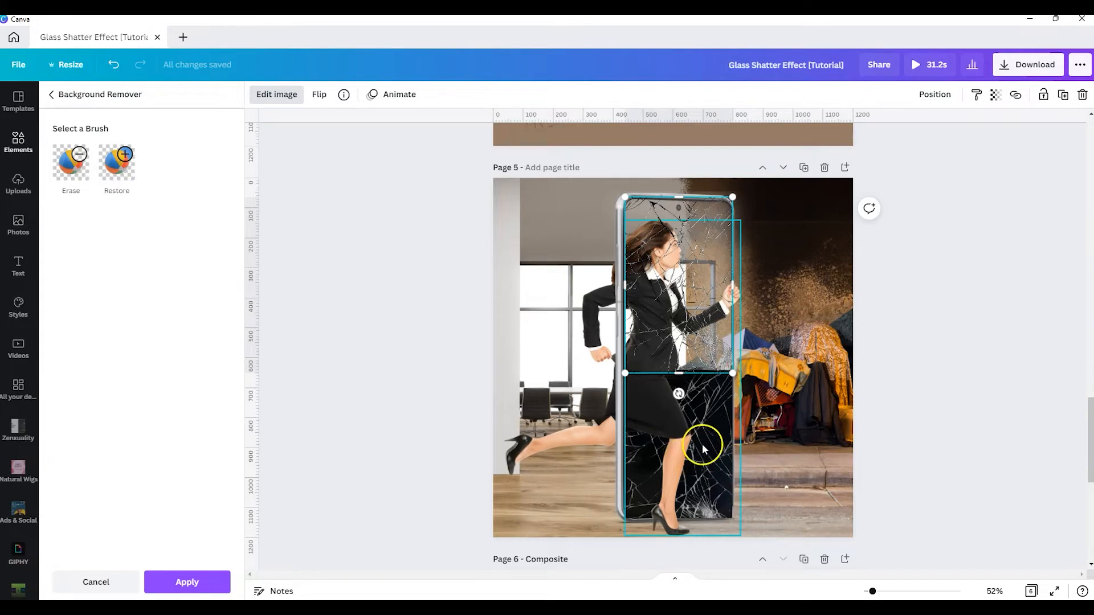
# Replace the lower black cracked piece with a duplicate of the transparent cracks, fitted to the screen's lower half at about 359 × 490.
pyautogui.moveTo(701, 444); pyautogui.dragTo(599, 211)
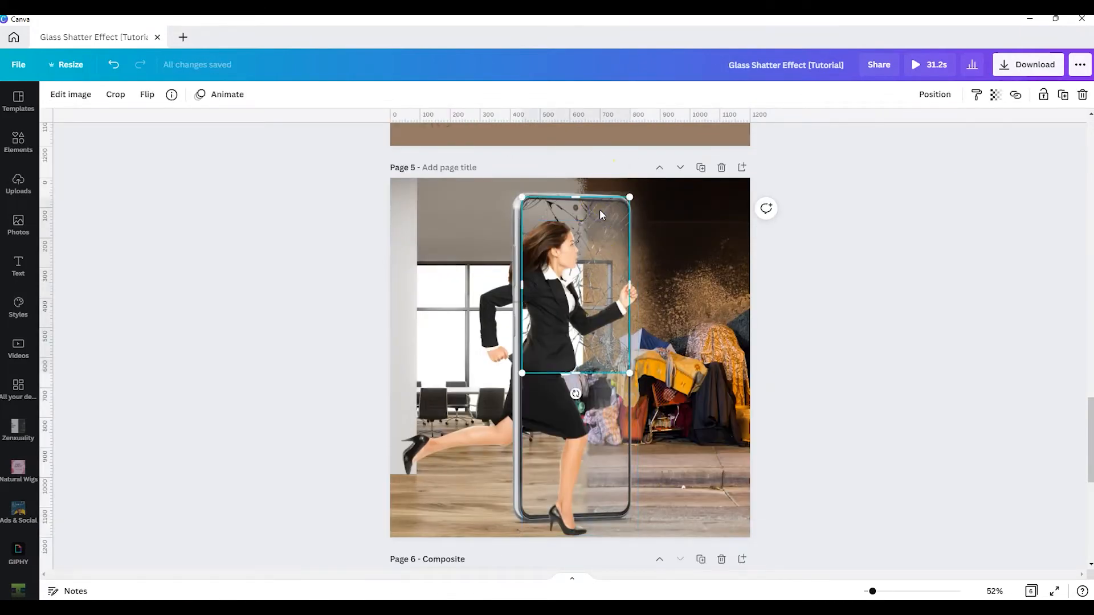
pyautogui.hotkey('ctrl', 'd')
pyautogui.moveTo(607, 235); pyautogui.dragTo(604, 373)
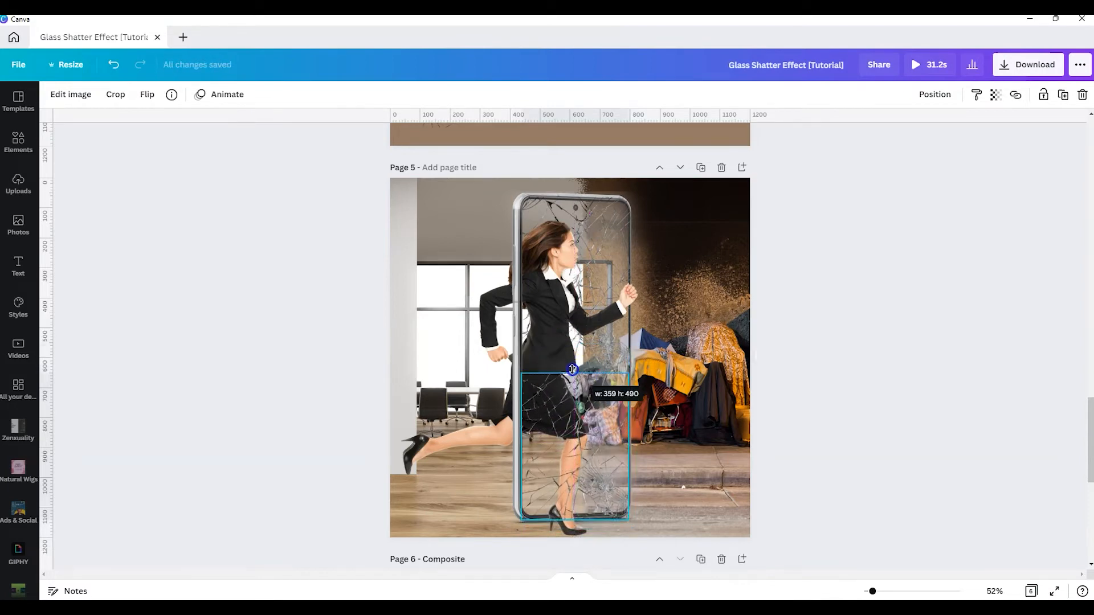
# Send the lower transparent cracks behind the front running woman.
pyautogui.click(935, 94)
pyautogui.click(899, 130)
pyautogui.click(935, 409)
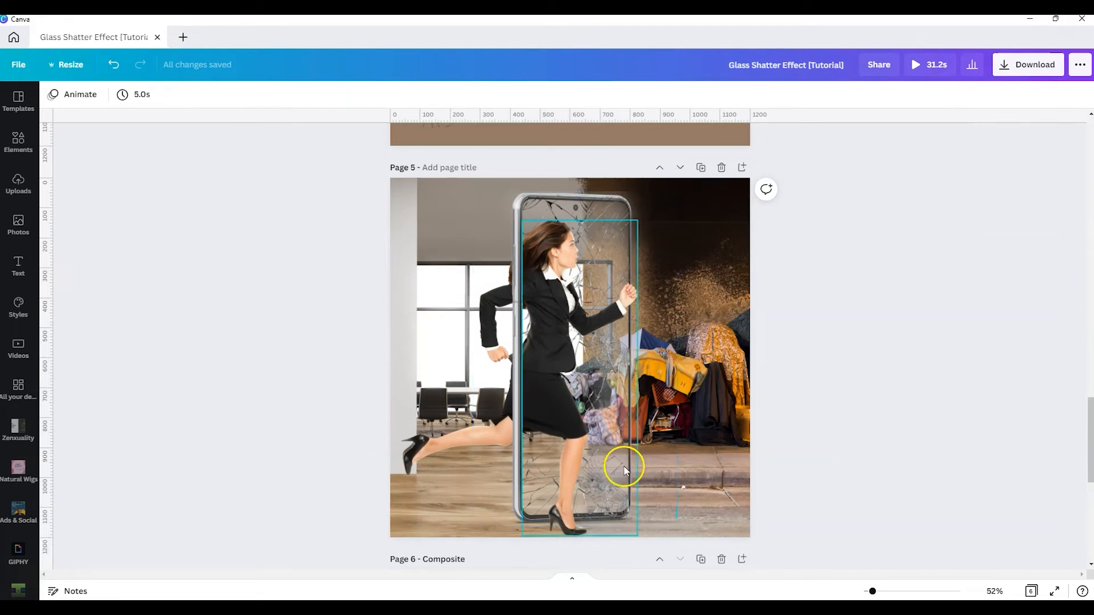
# Add a blank page after page 5 and paste a copy of the front running woman onto it.
pyautogui.click(551, 315)
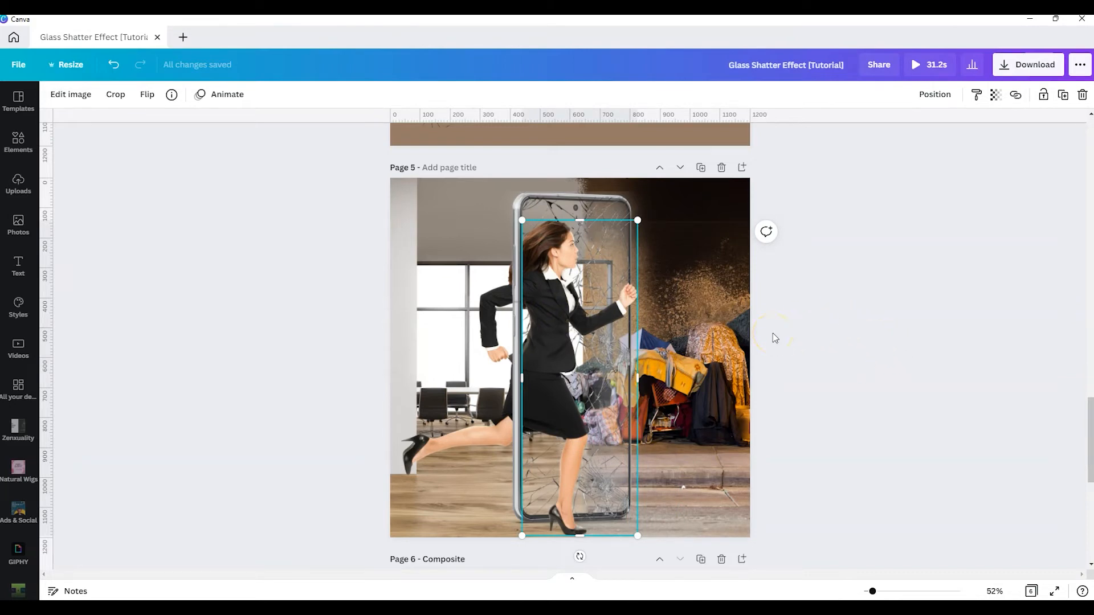
pyautogui.click(744, 167)
pyautogui.scroll(5, 673, 424)
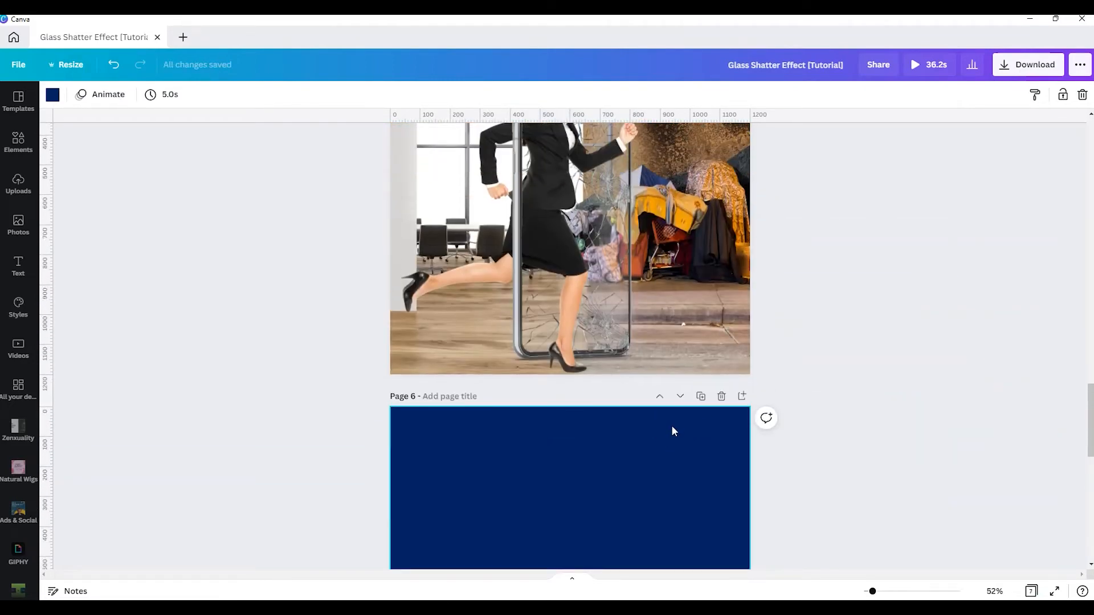
pyautogui.scroll(-1, 671, 432)
pyautogui.click(528, 469)
pyautogui.scroll(2, 536, 399)
pyautogui.click(547, 291)
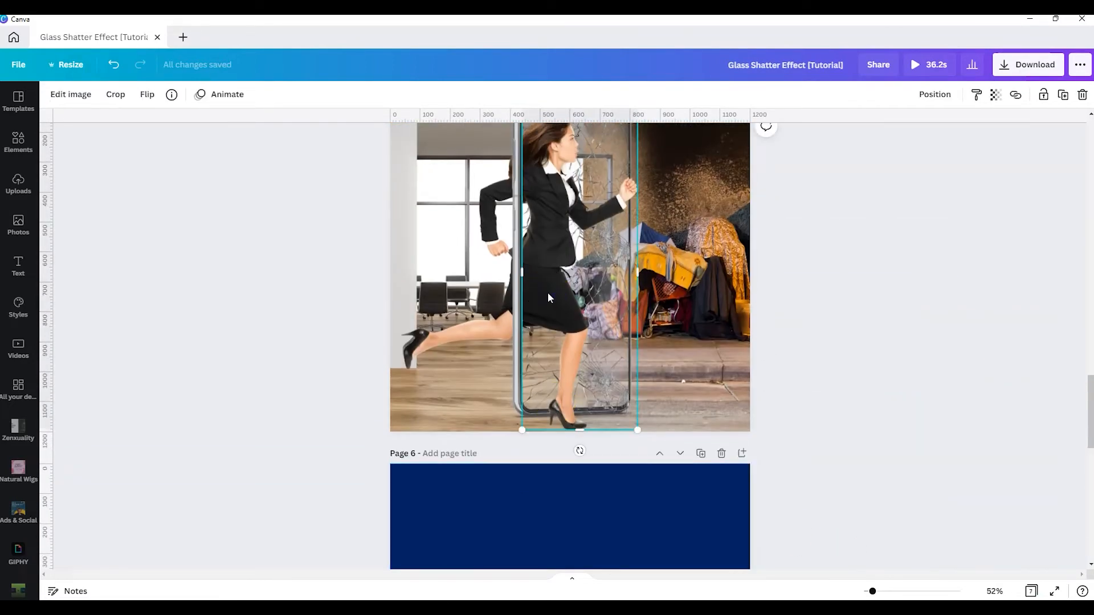
pyautogui.hotkey('ctrl', 'c')
pyautogui.scroll(-5, 558, 308)
pyautogui.click(572, 322)
pyautogui.hotkey('ctrl', 'v')
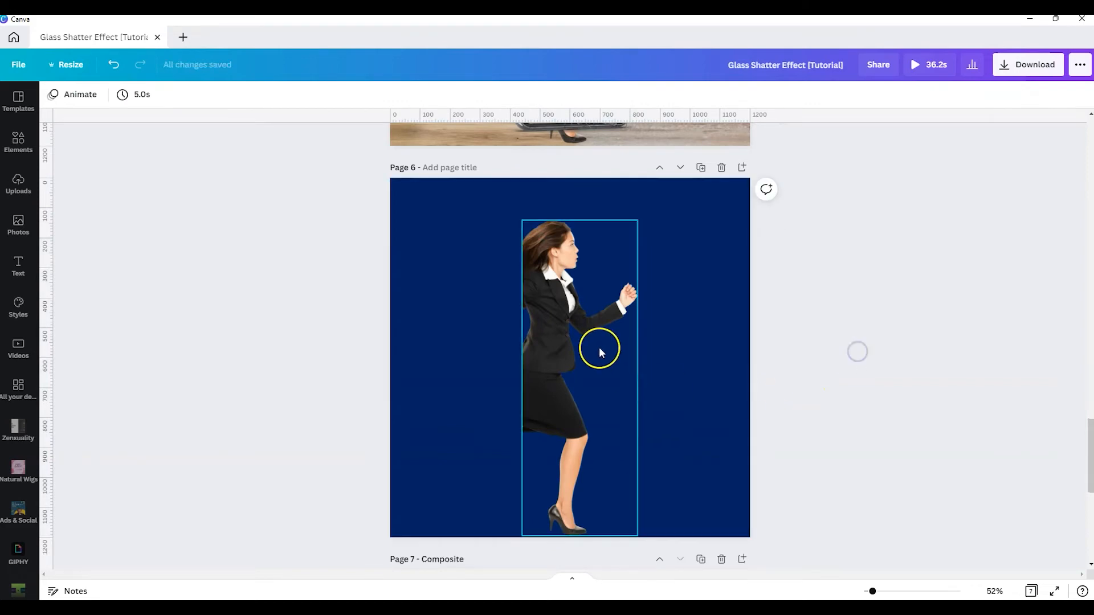
# Copy the running woman from page 6 for reuse and delete the front woman from page 5.
pyautogui.click(599, 347)
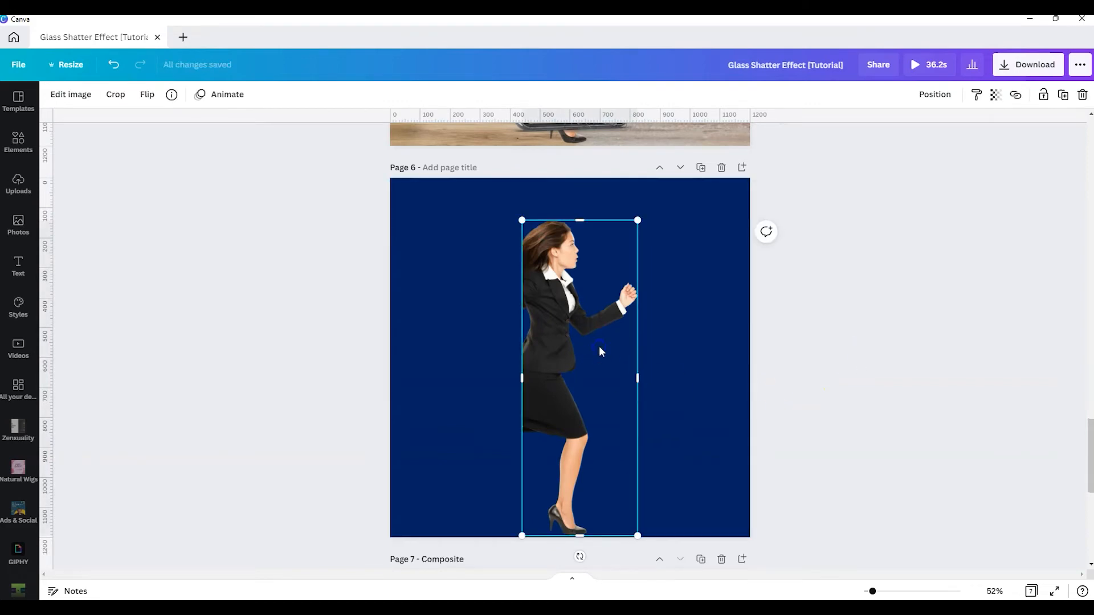
pyautogui.hotkey('ctrl', 'c')
pyautogui.scroll(7, 571, 295)
pyautogui.click(572, 300)
pyautogui.hotkey('ctrl', 'v')
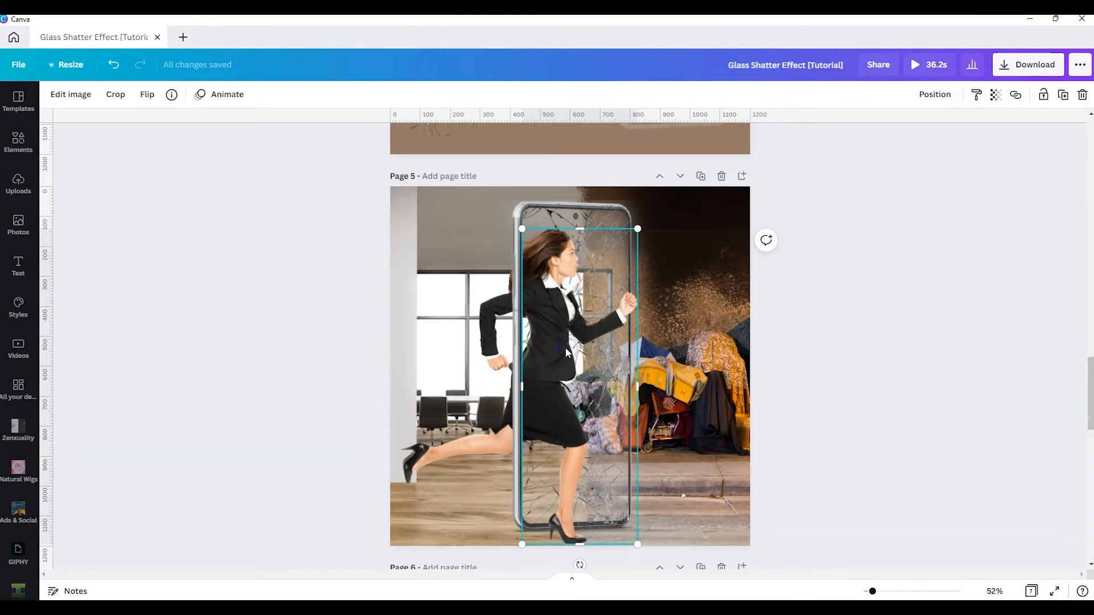
pyautogui.press('Delete')
pyautogui.scroll(1, 740, 302)
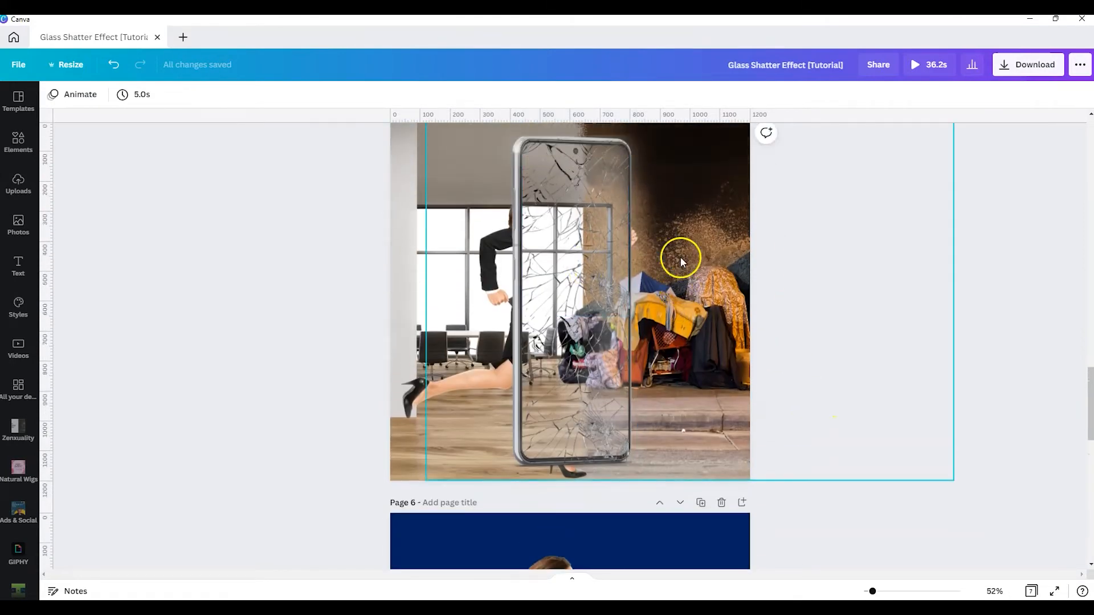
# Erase the cracks across the left and middle of the upper glass piece with brush size 96.
pyautogui.click(548, 227)
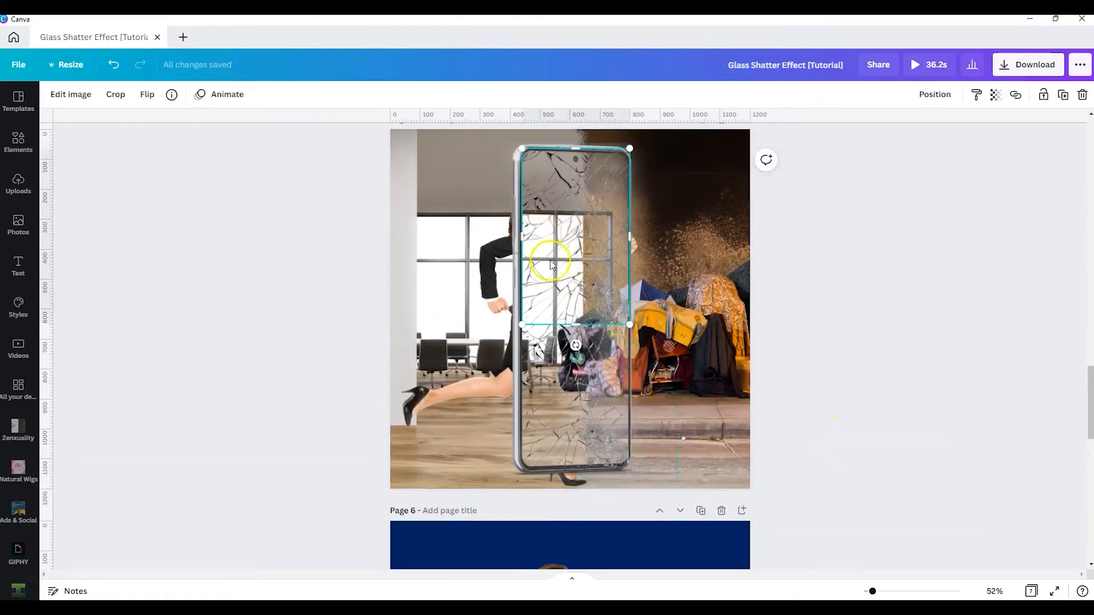
pyautogui.click(72, 94)
pyautogui.click(80, 194)
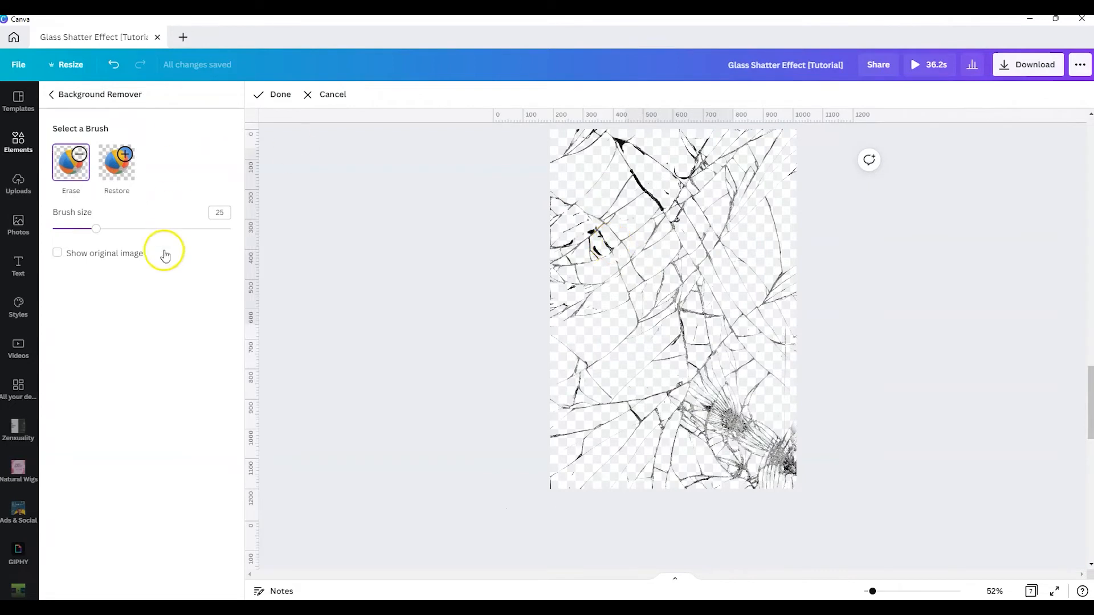
pyautogui.moveTo(97, 228); pyautogui.dragTo(223, 228)
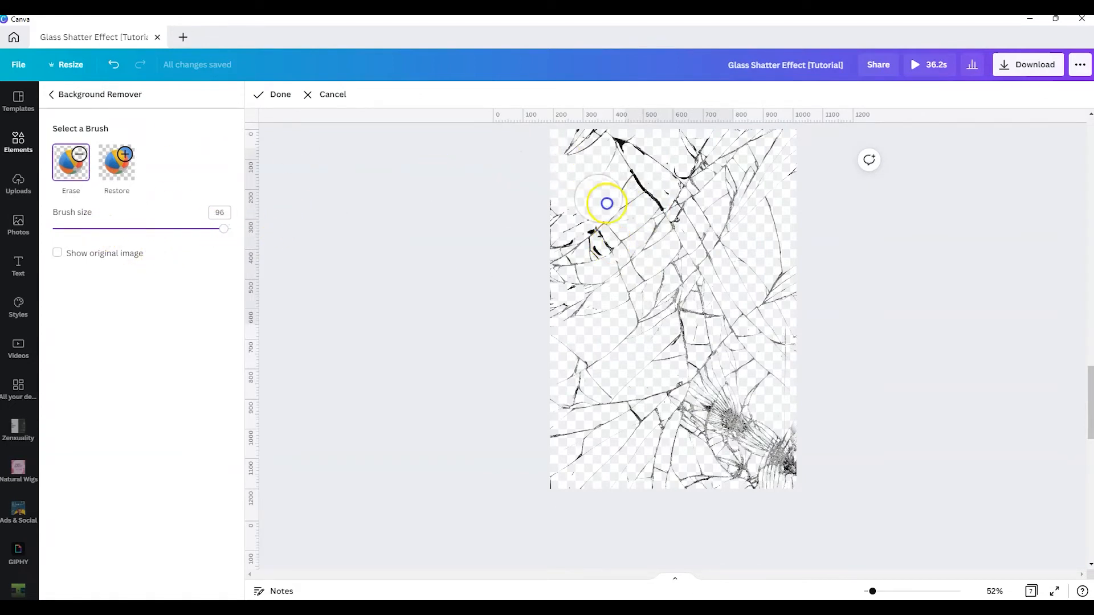
pyautogui.moveTo(603, 203)
pyautogui.mouseDown()
pyautogui.moveTo(565, 258)
pyautogui.moveTo(600, 251)
pyautogui.moveTo(646, 297)
pyautogui.moveTo(632, 262)
pyautogui.mouseUp()
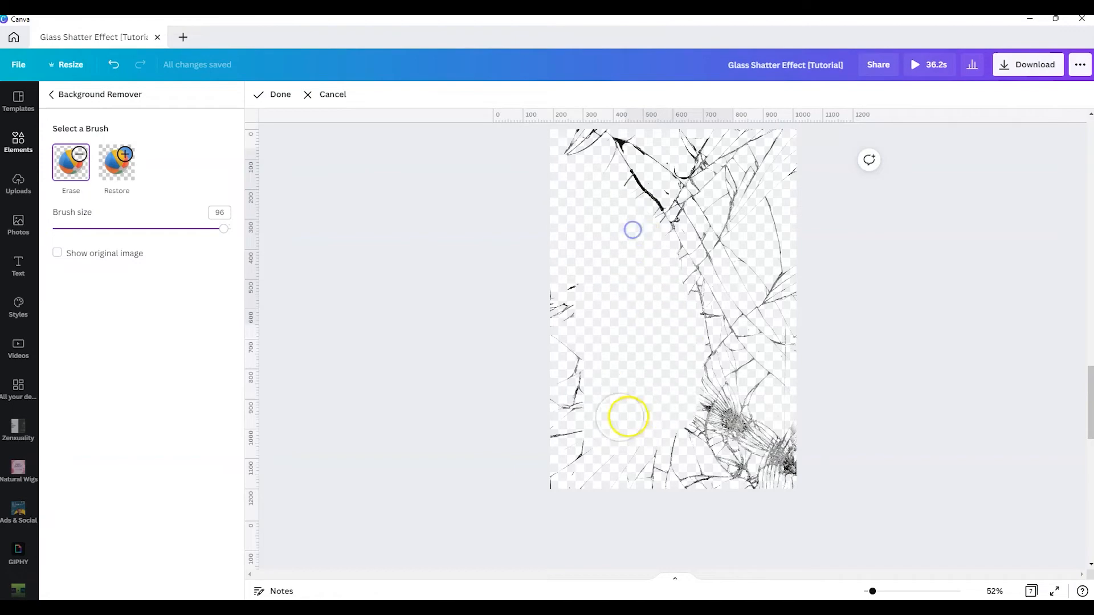
pyautogui.click(278, 95)
# Place the front running woman back over the phone on page 5 to check her against the remaining cracks.
pyautogui.click(688, 371)
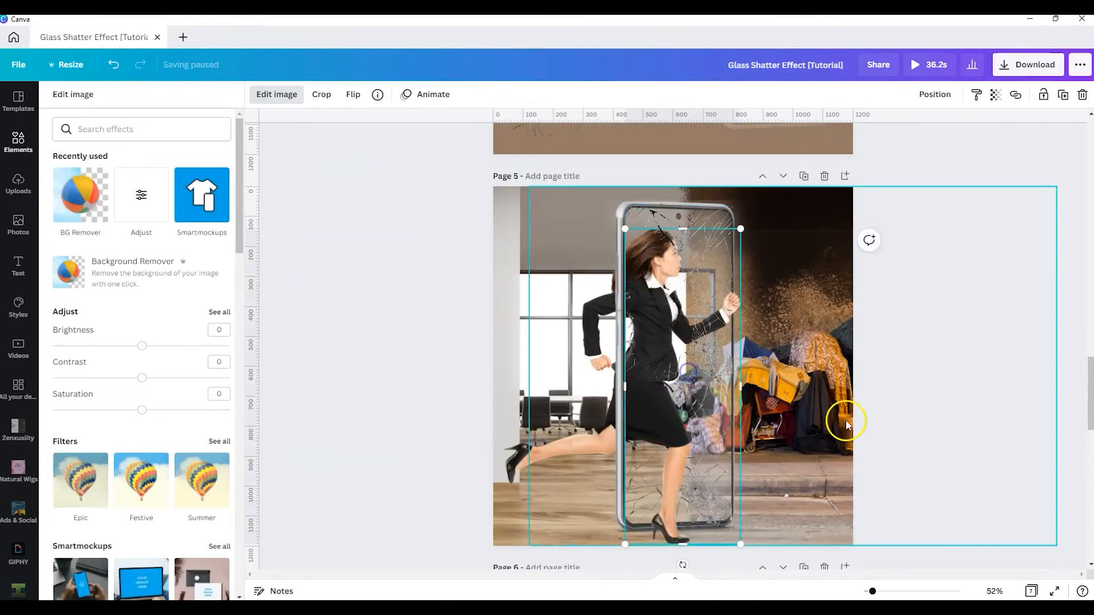
pyautogui.click(795, 439)
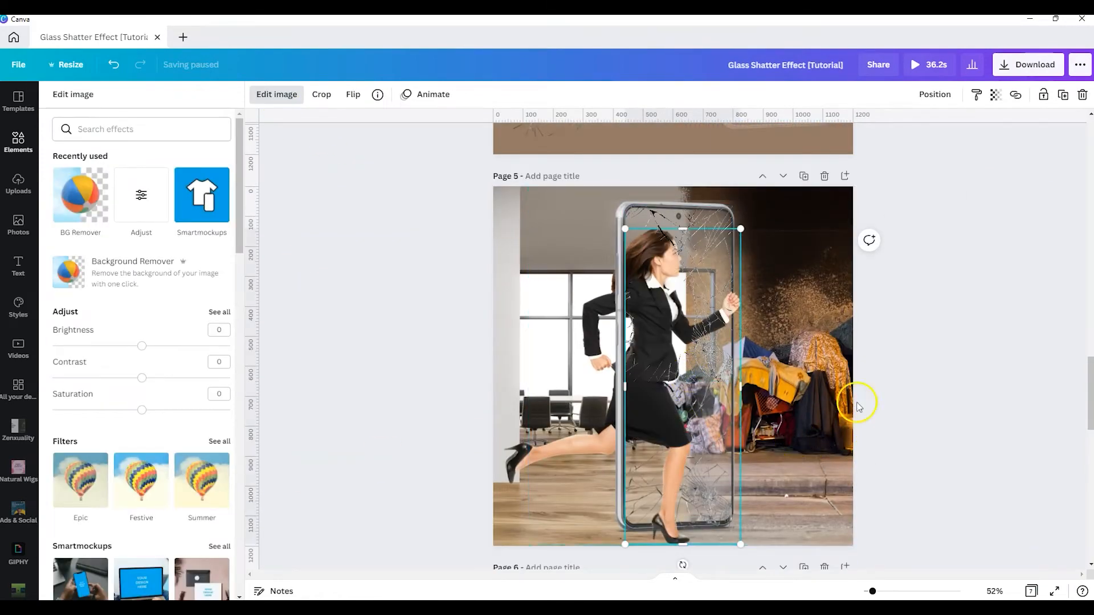
pyautogui.click(935, 94)
pyautogui.click(983, 388)
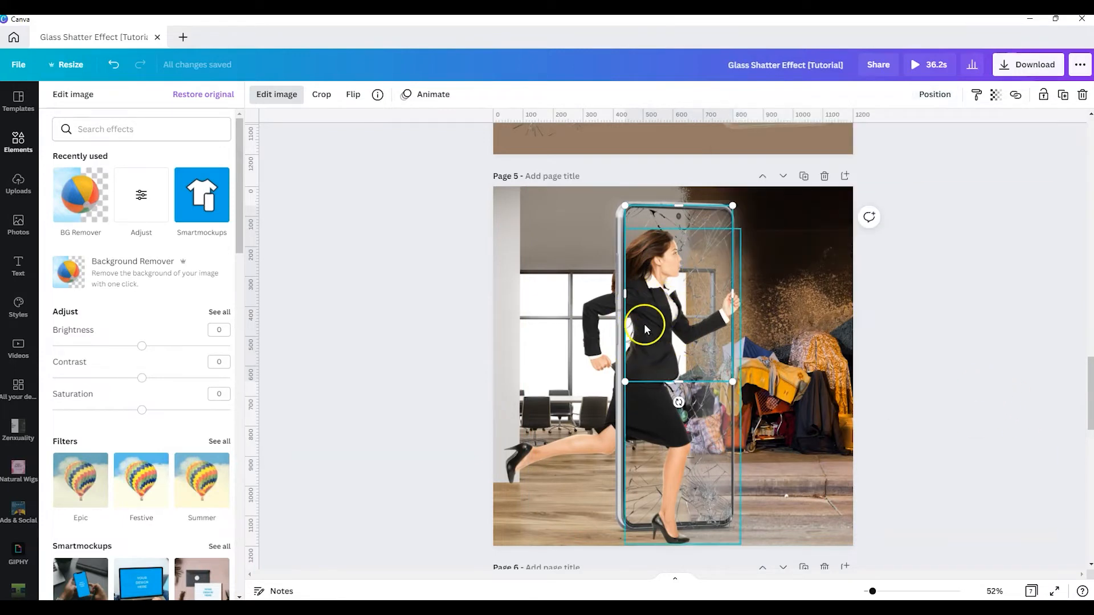
# Erase more cracks from the left side of the upper glass piece with brush size 58 and apply the change.
pyautogui.scroll(-1, 918, 357)
pyautogui.scroll(1, 918, 366)
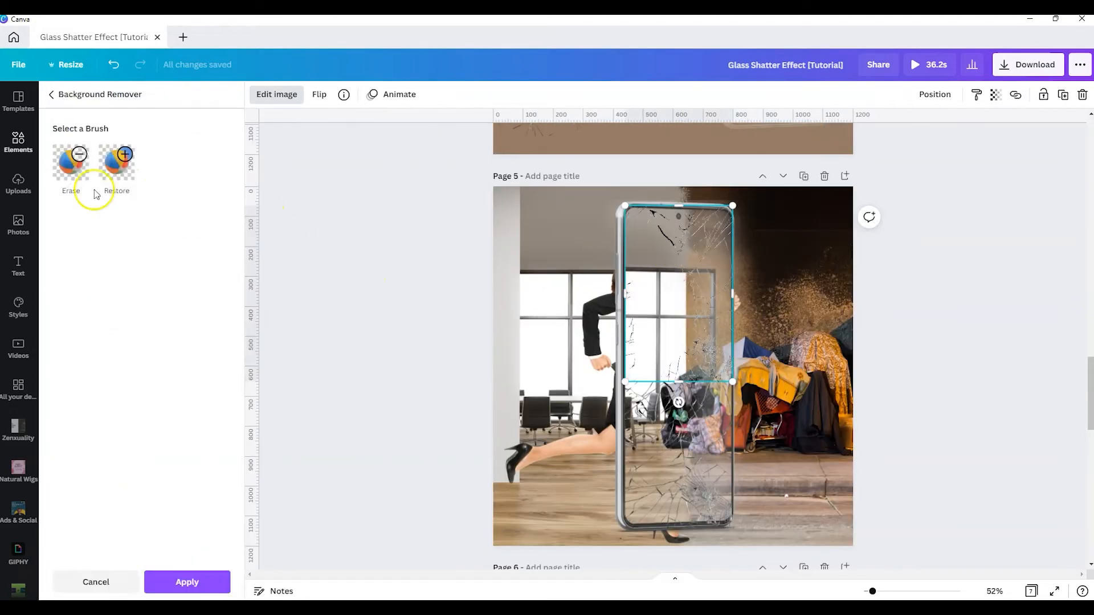
pyautogui.click(86, 183)
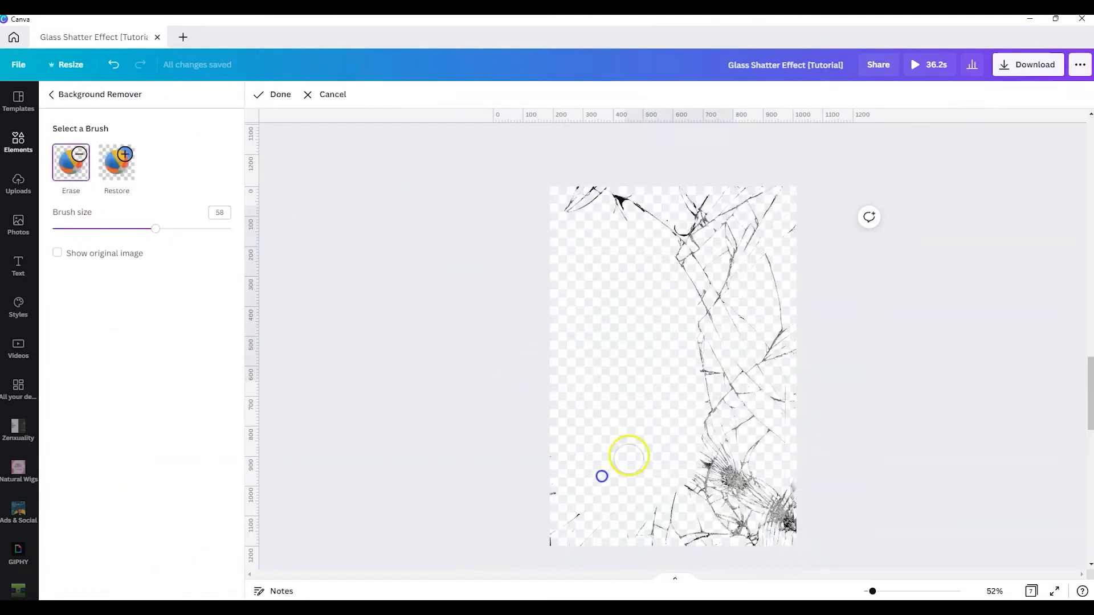
pyautogui.click(272, 94)
pyautogui.click(183, 579)
# Position the front running woman over the phone screen on page 5 again to compare her with the cracks.
pyautogui.moveTo(589, 493); pyautogui.dragTo(593, 285)
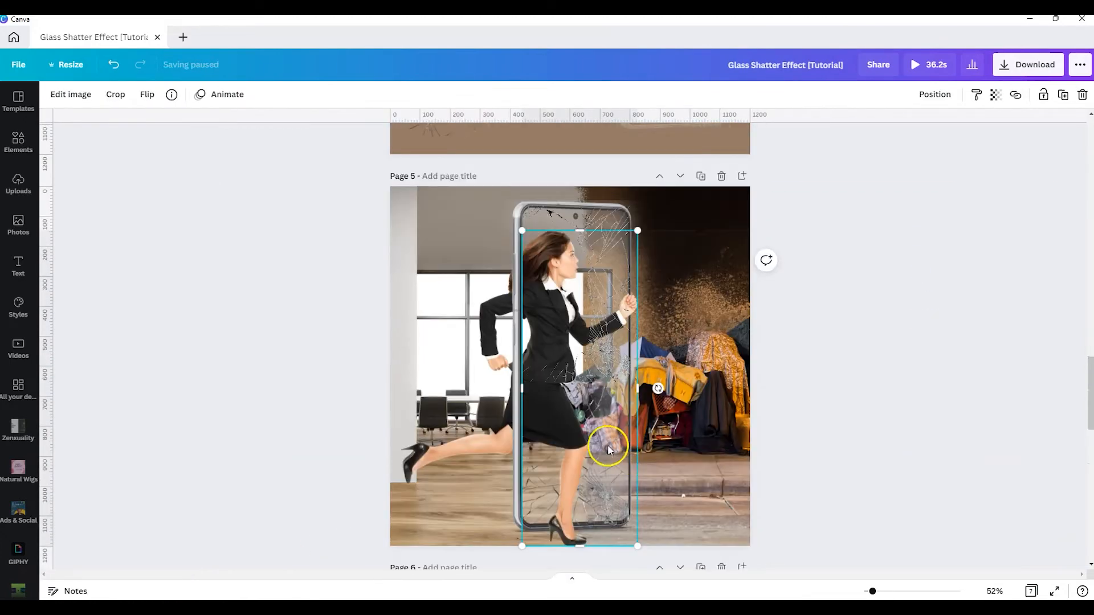
pyautogui.click(871, 330)
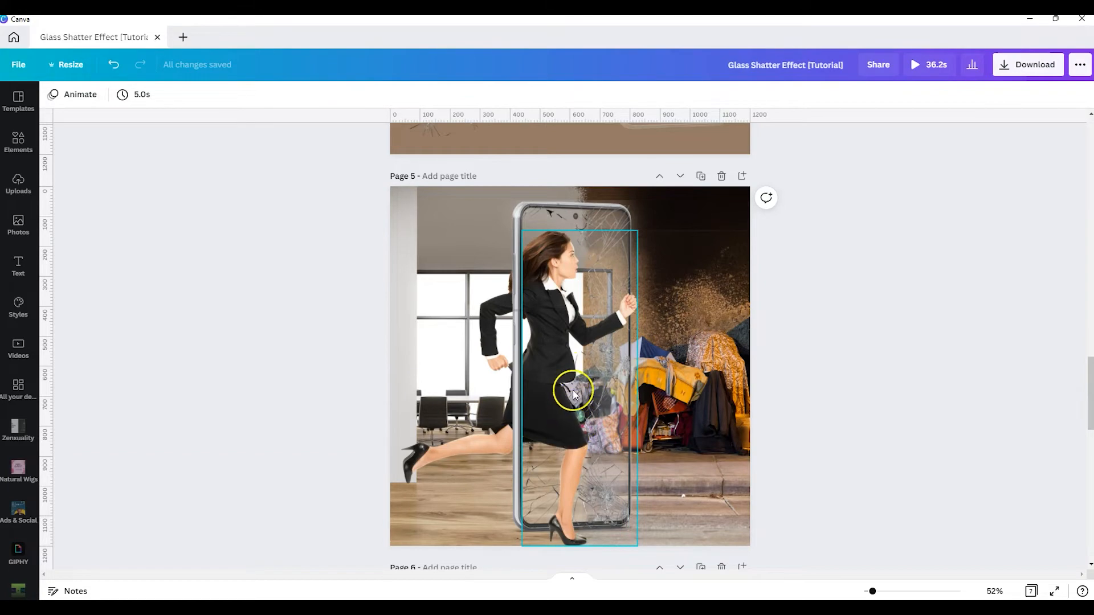
# Delete the front woman from page 5 and erase the cracks on the left side of the lower glass piece with a larger brush.
pyautogui.click(588, 421)
pyautogui.press('Delete')
pyautogui.click(576, 410)
pyautogui.scroll(-1, 575, 399)
pyautogui.click(67, 95)
pyautogui.click(82, 189)
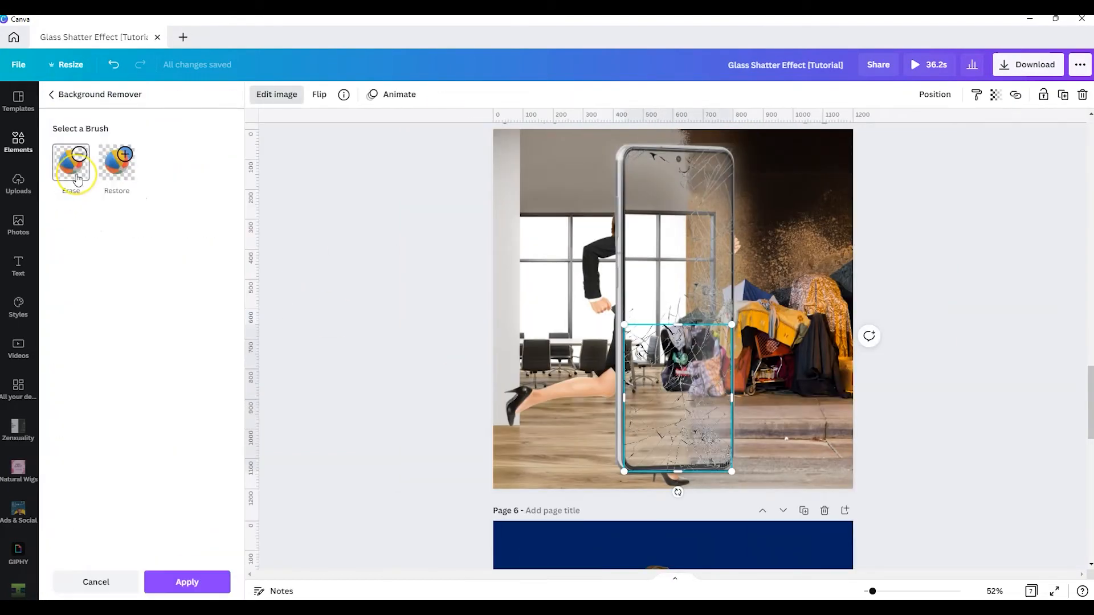
pyautogui.click(73, 167)
pyautogui.moveTo(96, 229); pyautogui.dragTo(224, 235)
pyautogui.moveTo(553, 146)
pyautogui.mouseDown()
pyautogui.moveTo(579, 275)
pyautogui.moveTo(628, 342)
pyautogui.moveTo(652, 171)
pyautogui.mouseUp()
pyautogui.click(265, 95)
pyautogui.click(187, 581)
# Erase the remaining stray cracks near the lower middle of the upper glass piece and apply the change.
pyautogui.click(136, 261)
pyautogui.click(68, 171)
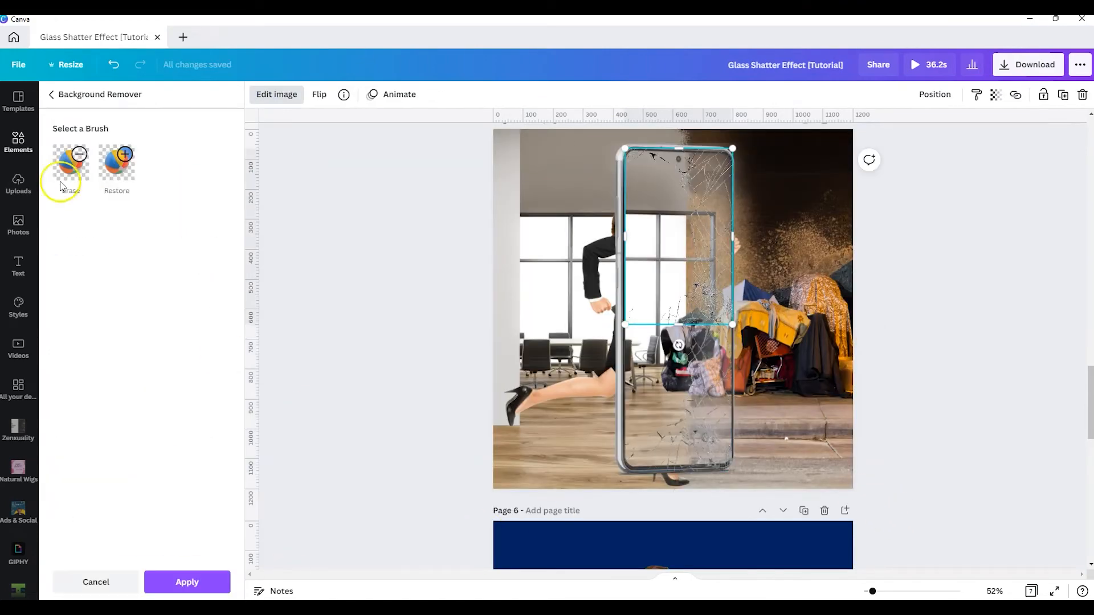
pyautogui.moveTo(702, 424); pyautogui.dragTo(686, 501)
pyautogui.click(272, 94)
pyautogui.click(142, 580)
# Paste the front running woman back onto page 5 in front of the cleaned-up cracked screen.
pyautogui.scroll(-1, 698, 453)
pyautogui.click(691, 455)
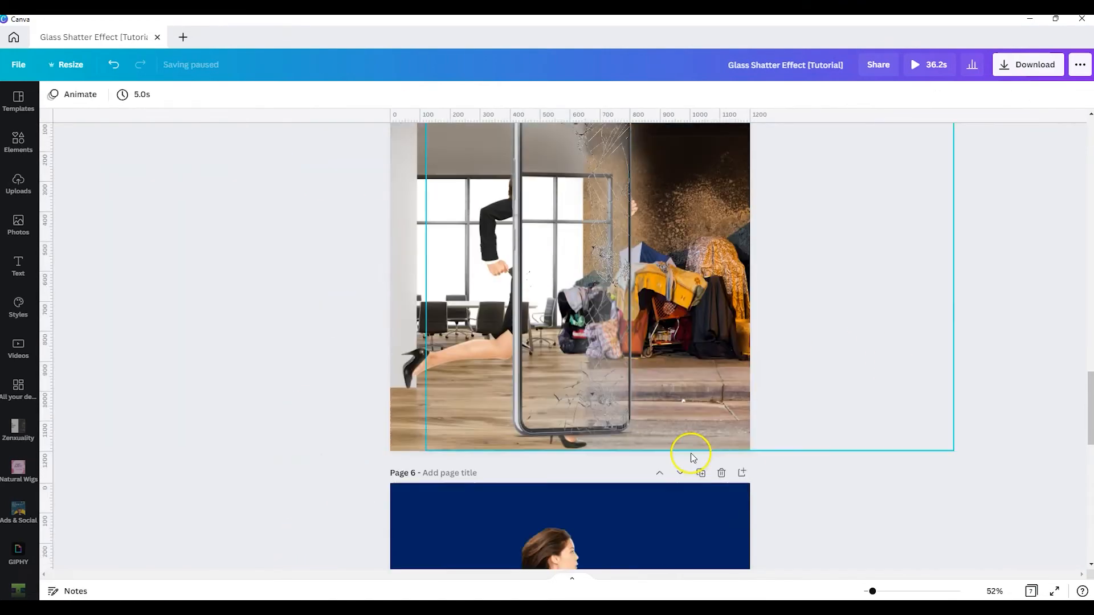
pyautogui.hotkey('ctrl', 'v')
pyautogui.scroll(2, 954, 377)
pyautogui.click(892, 433)
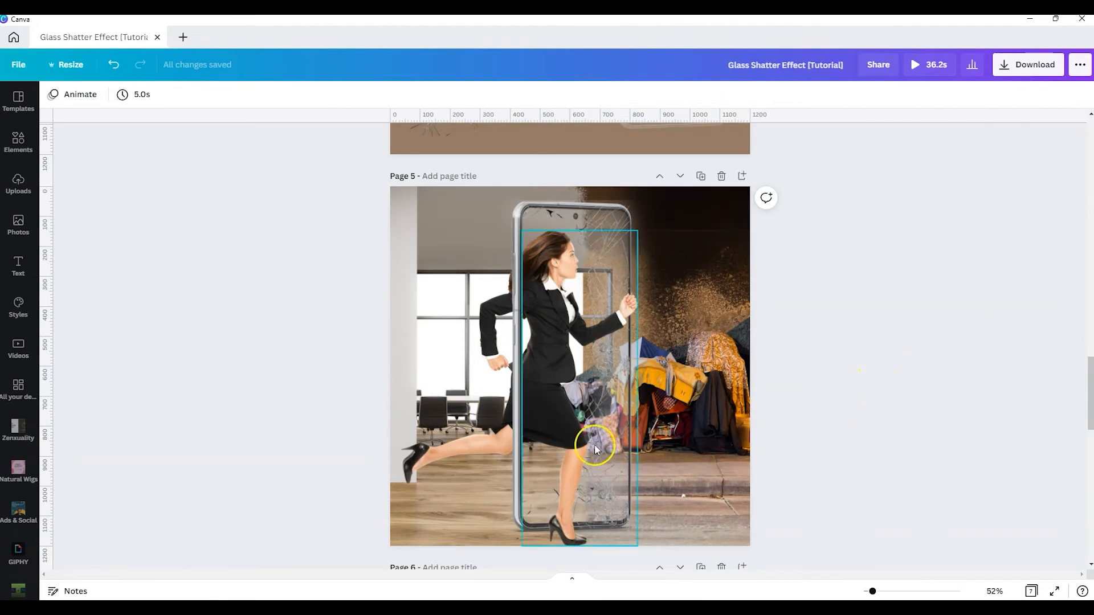
# Enlarge the glass-shatter video picture among the original pieces on page 3 and paste a copy onto page 5 over the running woman.
pyautogui.click(784, 398)
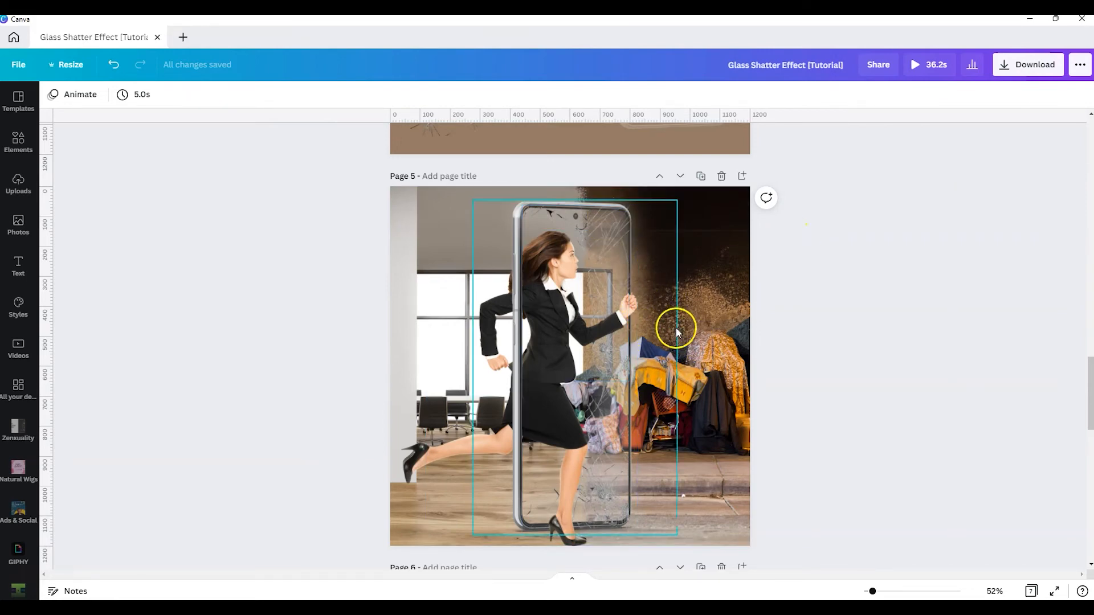
pyautogui.scroll(1, 654, 313)
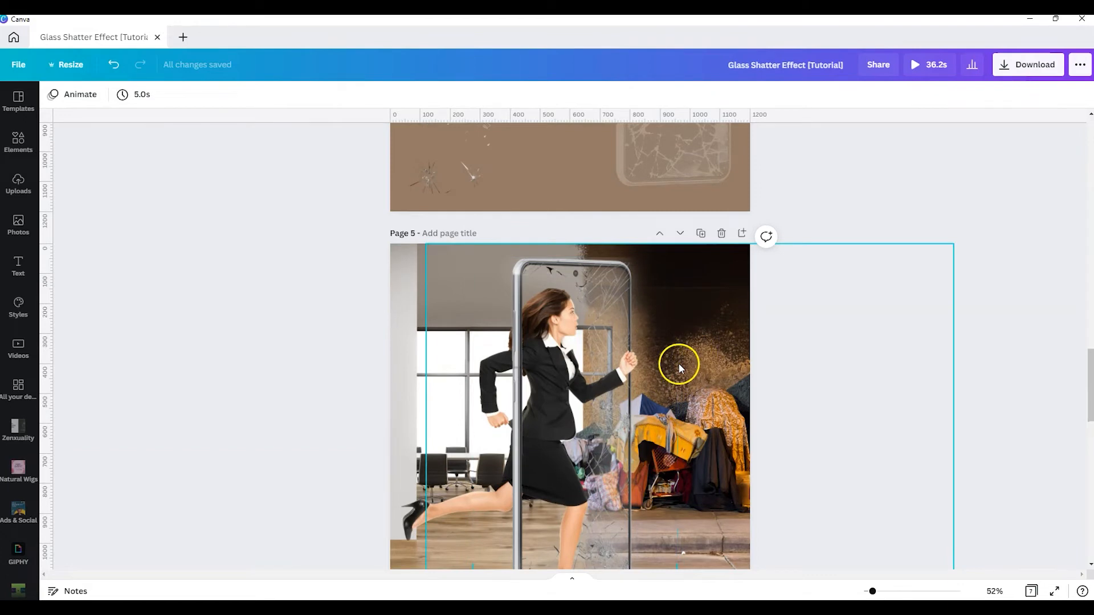
pyautogui.scroll(5, 645, 365)
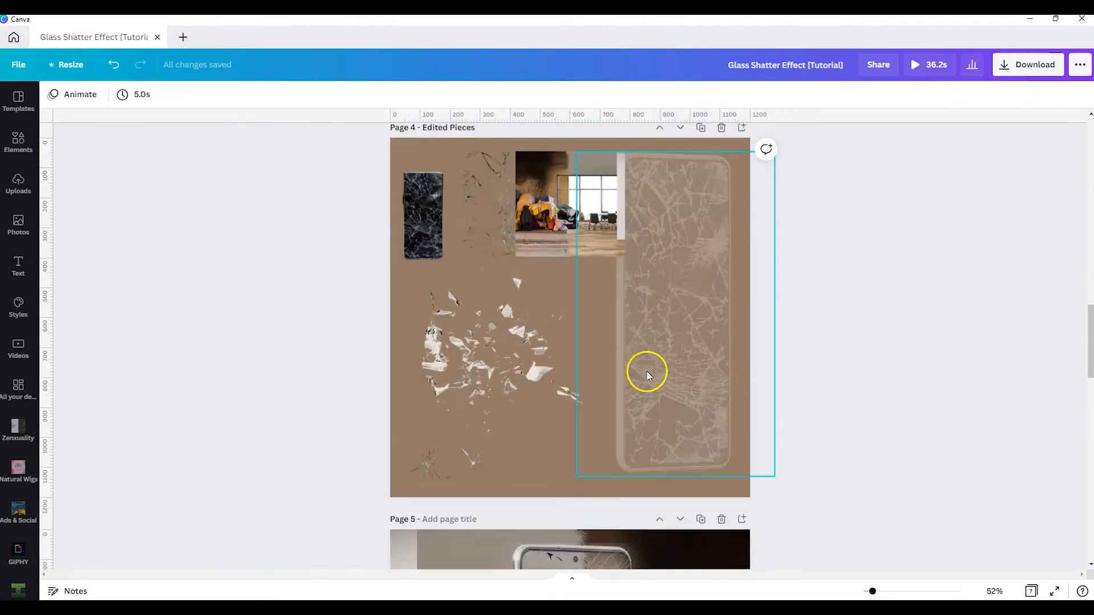
pyautogui.scroll(2, 647, 371)
pyautogui.click(509, 450)
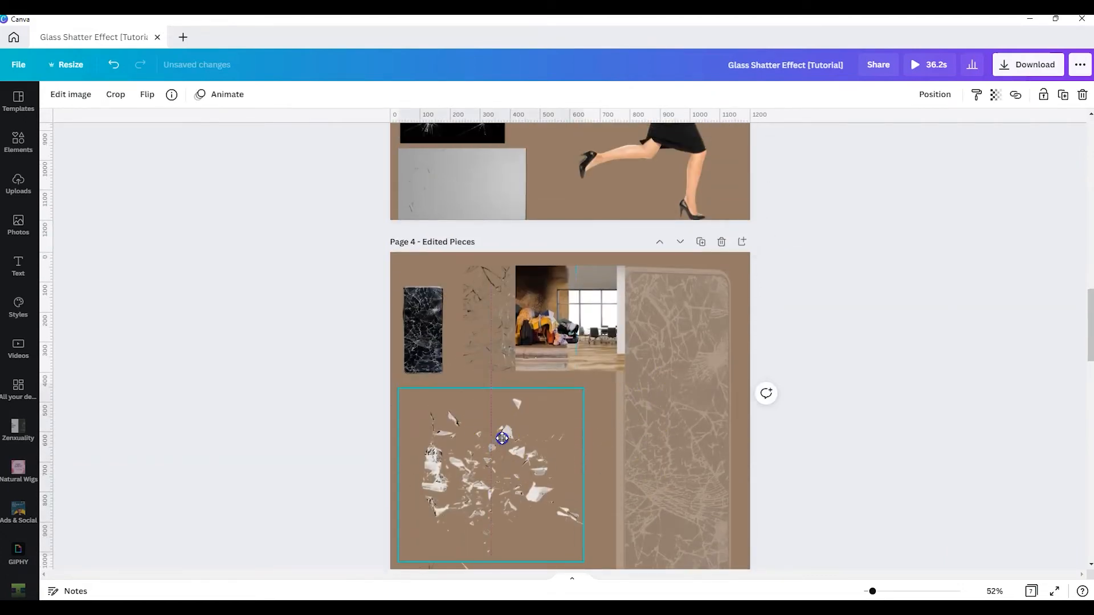
pyautogui.scroll(7, 515, 442)
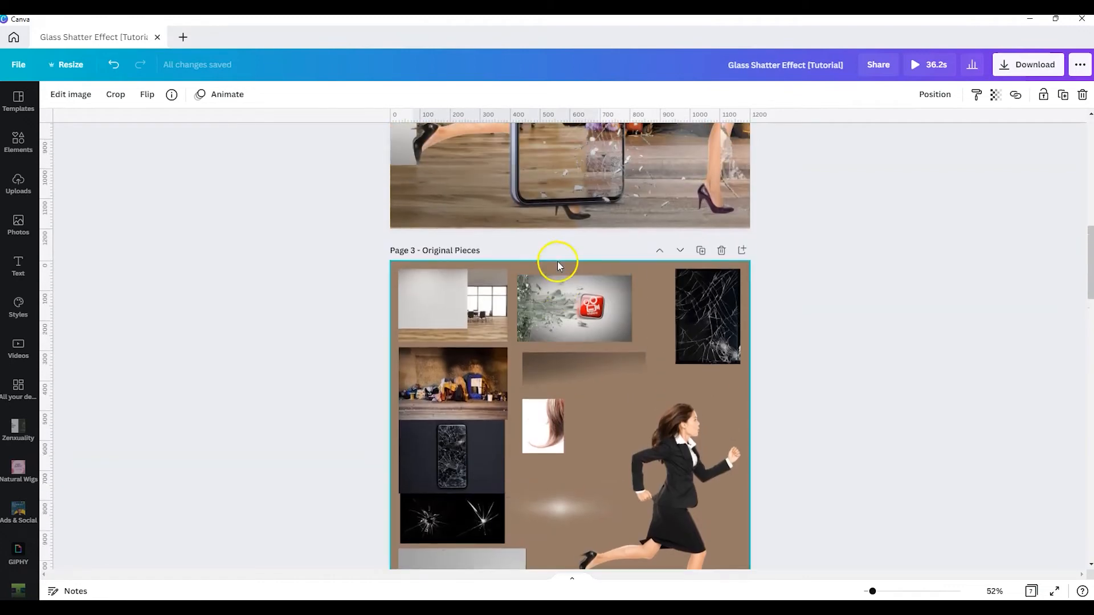
pyautogui.click(556, 315)
pyautogui.moveTo(655, 364); pyautogui.dragTo(849, 466)
pyautogui.moveTo(625, 315); pyautogui.dragTo(517, 310)
pyautogui.hotkey('ctrl', 'v')
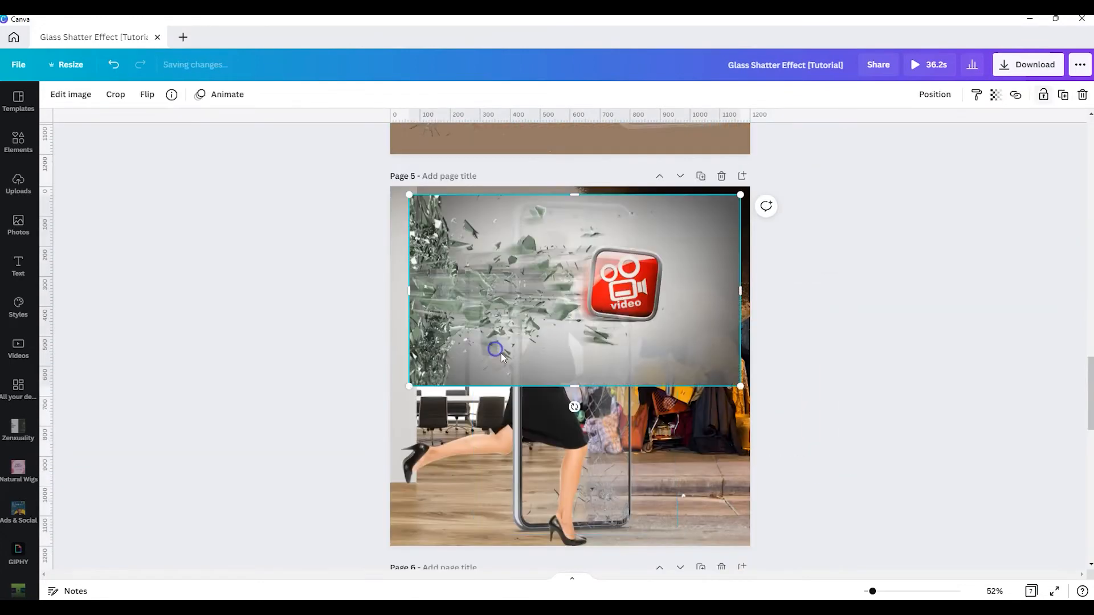
pyautogui.moveTo(595, 253); pyautogui.dragTo(592, 311)
# Remove the background of the shatter picture and erase the red video icon with brush size 84, leaving only the glass shards.
pyautogui.click(70, 94)
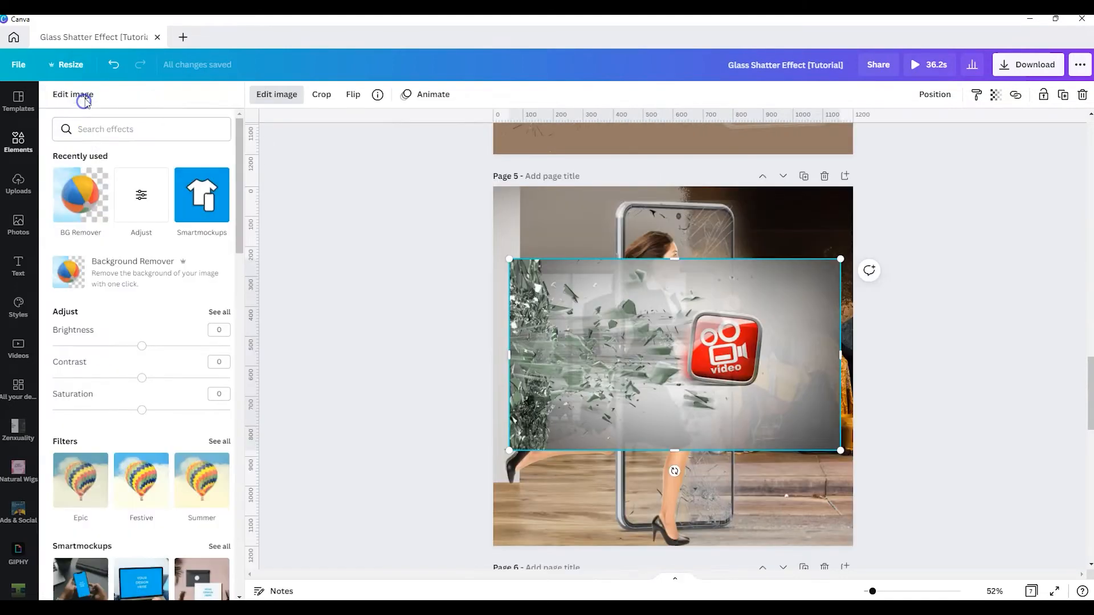
pyautogui.click(83, 195)
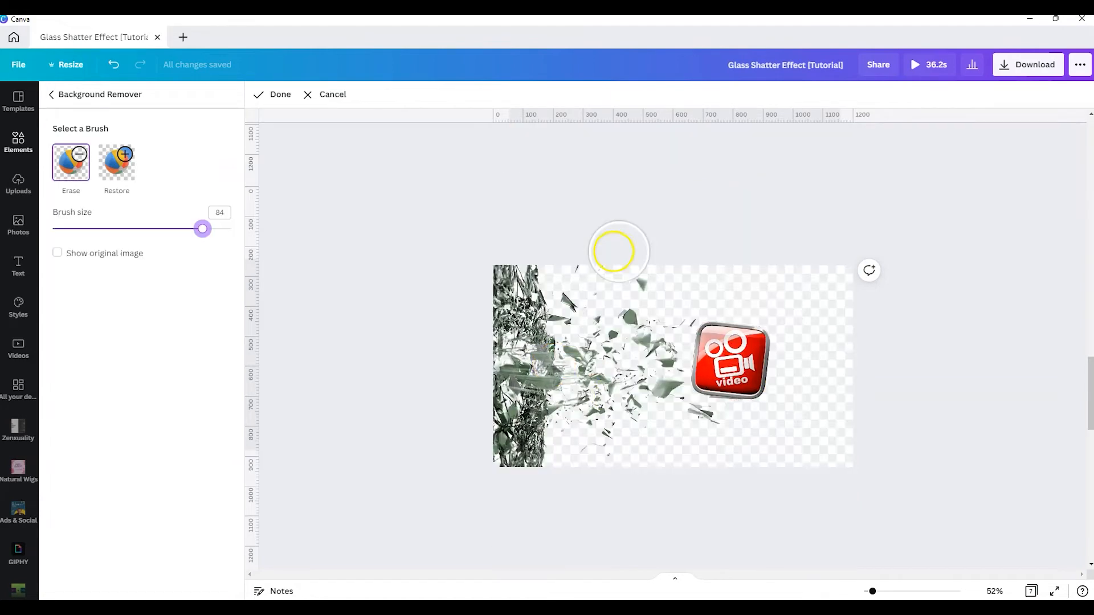
pyautogui.moveTo(792, 354)
pyautogui.mouseDown()
pyautogui.moveTo(721, 345)
pyautogui.moveTo(715, 369)
pyautogui.moveTo(755, 378)
pyautogui.moveTo(760, 319)
pyautogui.mouseUp()
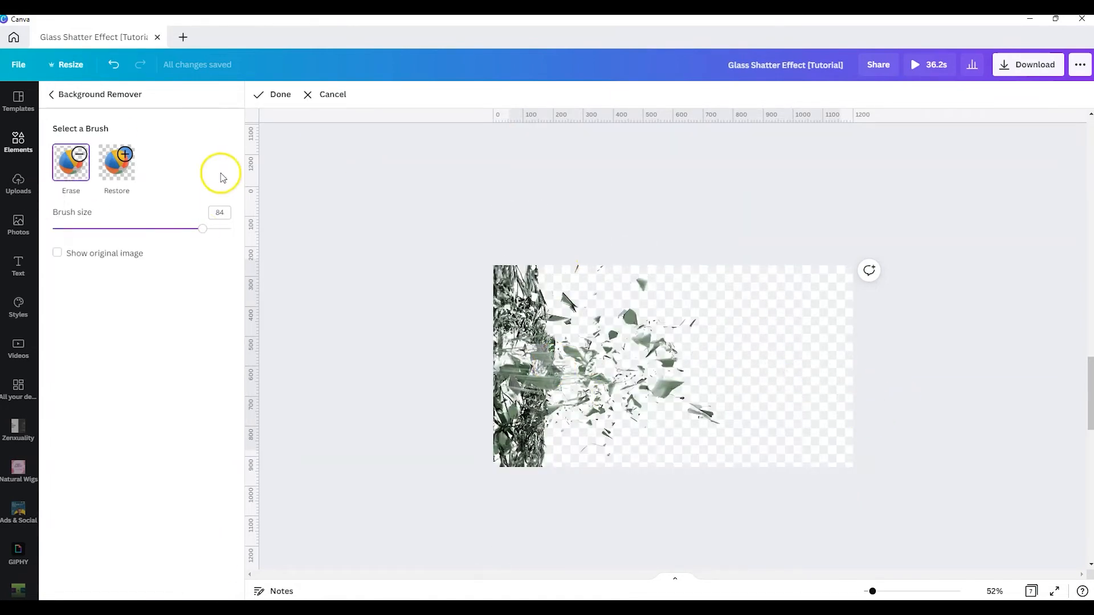
pyautogui.click(276, 94)
# Store a copy of the cut-out shards on page 4 and place the working copy across the woman on page 5.
pyautogui.scroll(1, 705, 410)
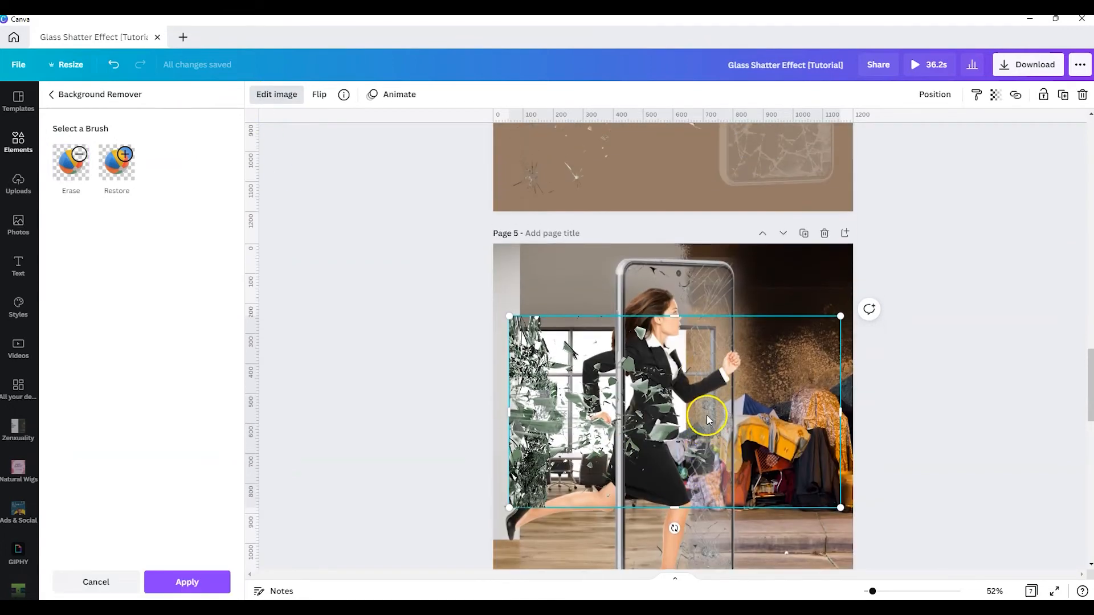
pyautogui.scroll(1, 707, 419)
pyautogui.scroll(-2, 710, 419)
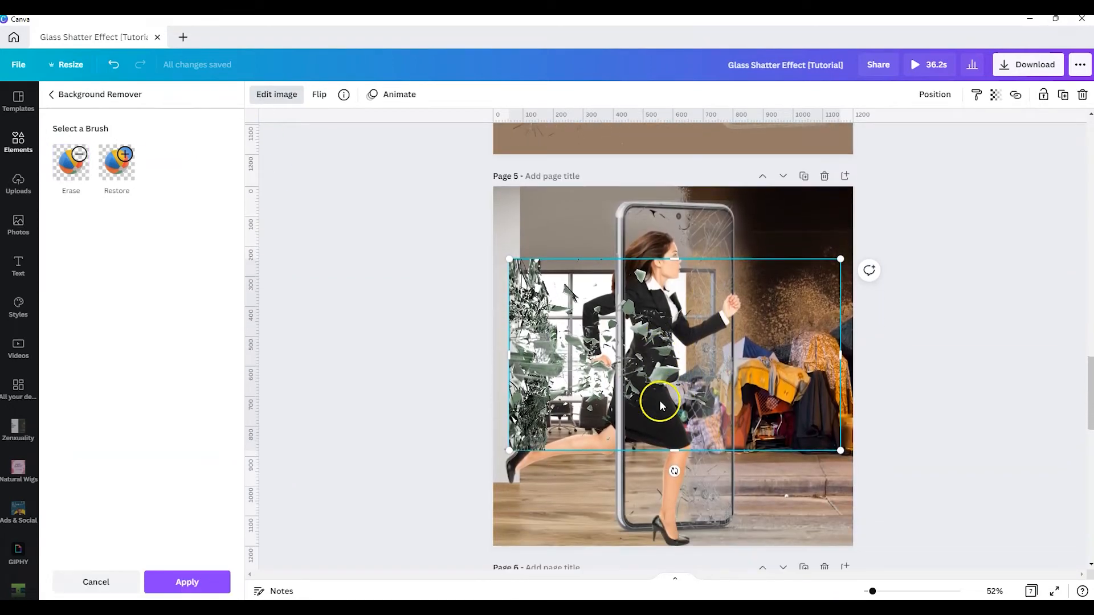
pyautogui.scroll(1, 617, 454)
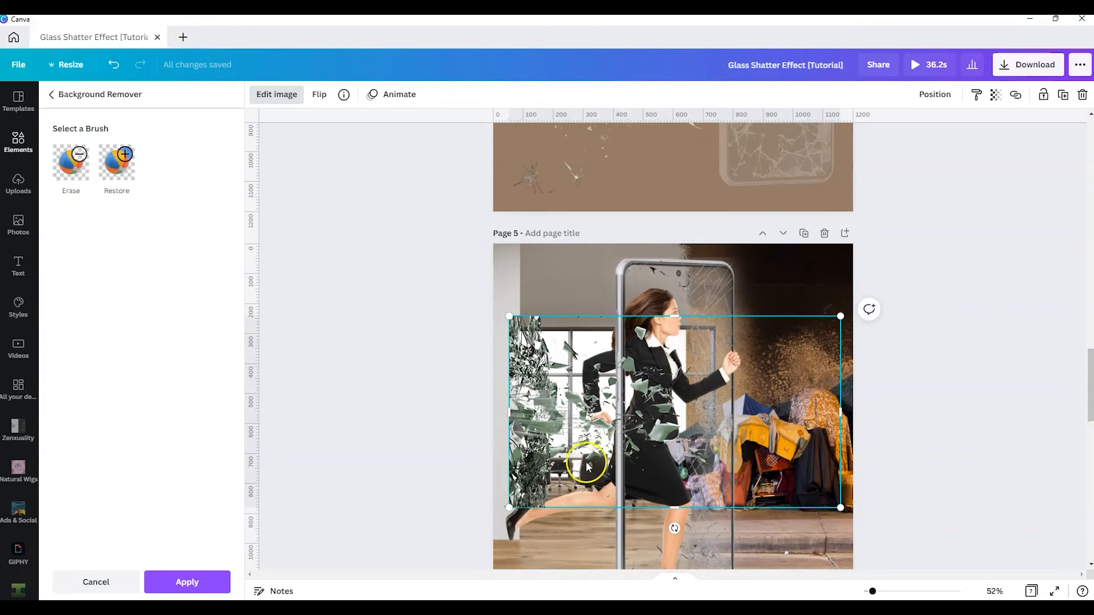
pyautogui.moveTo(587, 466); pyautogui.dragTo(486, 288)
pyautogui.scroll(-4, 502, 371)
pyautogui.click(525, 452)
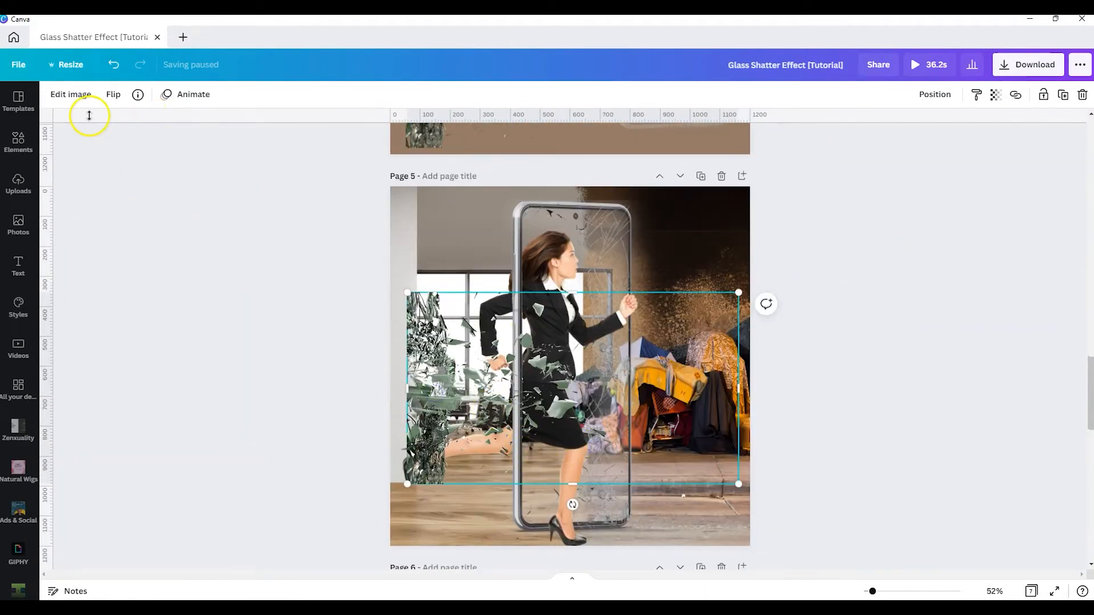
# Recolour the page 5 shards with Brightness 36, Contrast 57, Saturation -100, Clarity 100, Highlights 97 and Shadows -86, and move them higher.
pyautogui.click(77, 94)
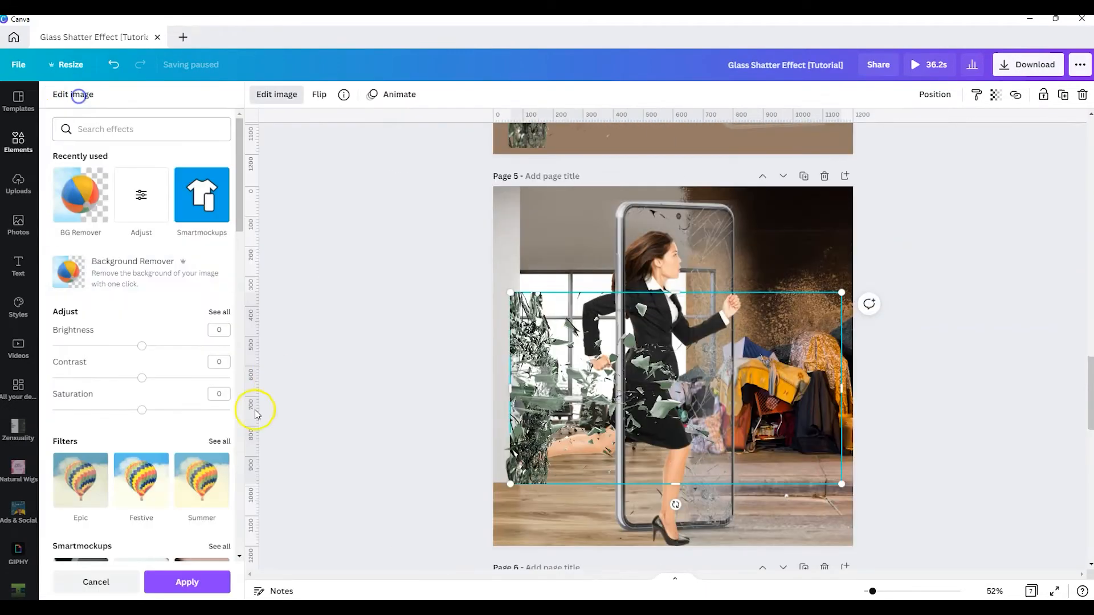
pyautogui.click(214, 314)
pyautogui.moveTo(144, 146); pyautogui.dragTo(248, 152)
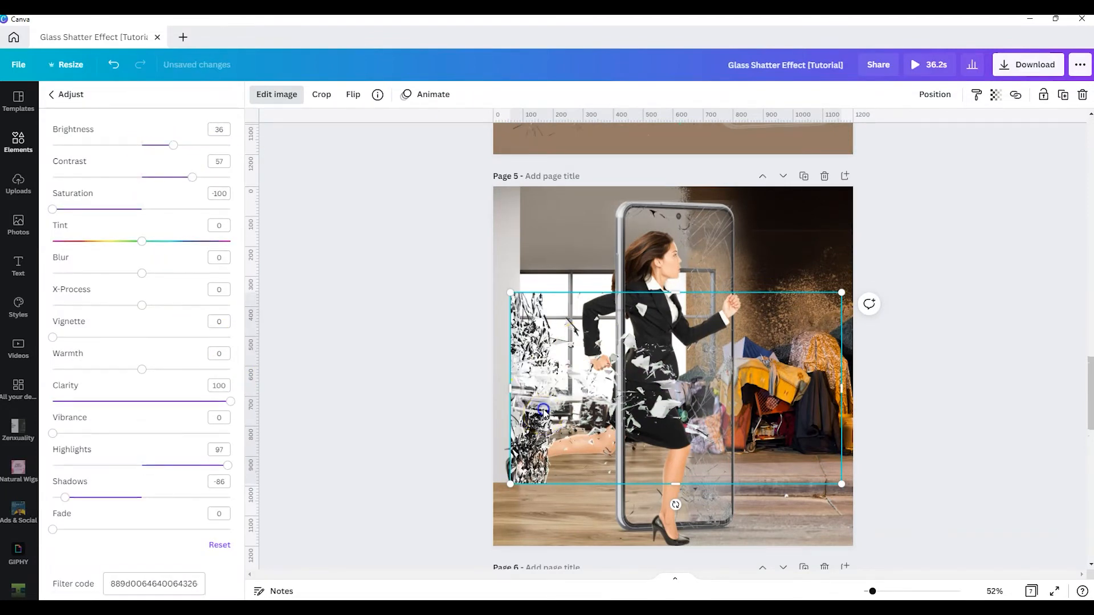
pyautogui.moveTo(546, 410); pyautogui.dragTo(540, 322)
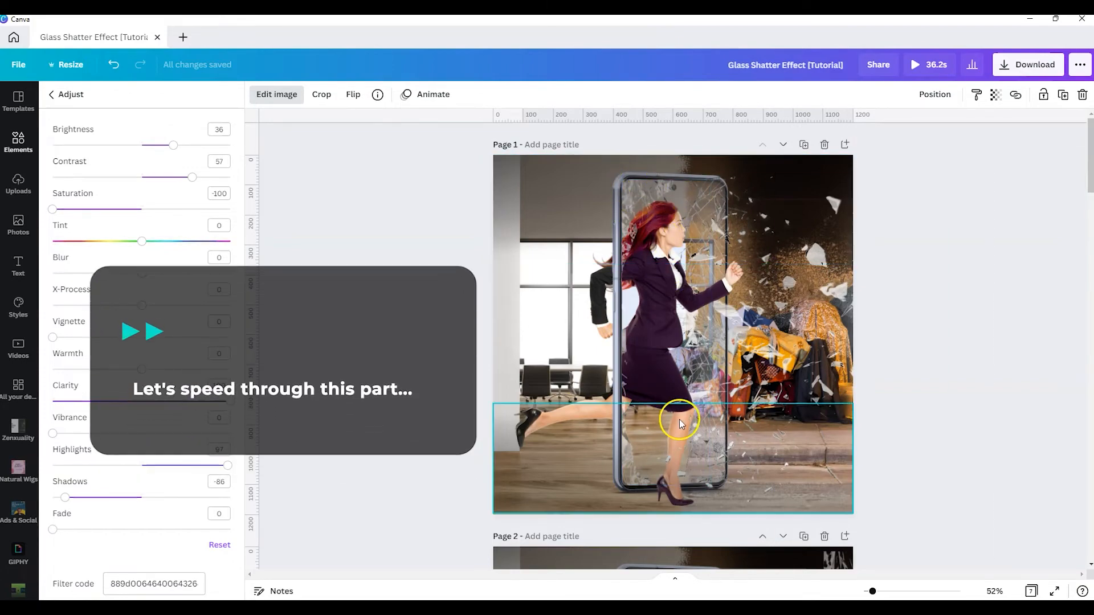
# Place a duplicate of the white shards beside the phone over the street scene, resizing it and cropping off its dense glass edge.
pyautogui.scroll(-20, 675, 419)
pyautogui.moveTo(565, 445); pyautogui.dragTo(710, 307)
pyautogui.moveTo(985, 310); pyautogui.dragTo(910, 310)
pyautogui.moveTo(653, 309); pyautogui.dragTo(722, 308)
pyautogui.moveTo(911, 405); pyautogui.dragTo(965, 463)
pyautogui.moveTo(723, 321); pyautogui.dragTo(733, 354)
pyautogui.moveTo(973, 496); pyautogui.dragTo(896, 417)
pyautogui.moveTo(786, 304); pyautogui.dragTo(804, 282)
# Make the shards over the street scene slightly more transparent and nudge them into place beside the woman's front hand.
pyautogui.click(996, 95)
pyautogui.moveTo(957, 131); pyautogui.dragTo(942, 138)
pyautogui.scroll(2, 889, 274)
pyautogui.moveTo(798, 371)
pyautogui.mouseDown()
pyautogui.moveTo(806, 367)
pyautogui.moveTo(794, 383)
pyautogui.mouseUp()
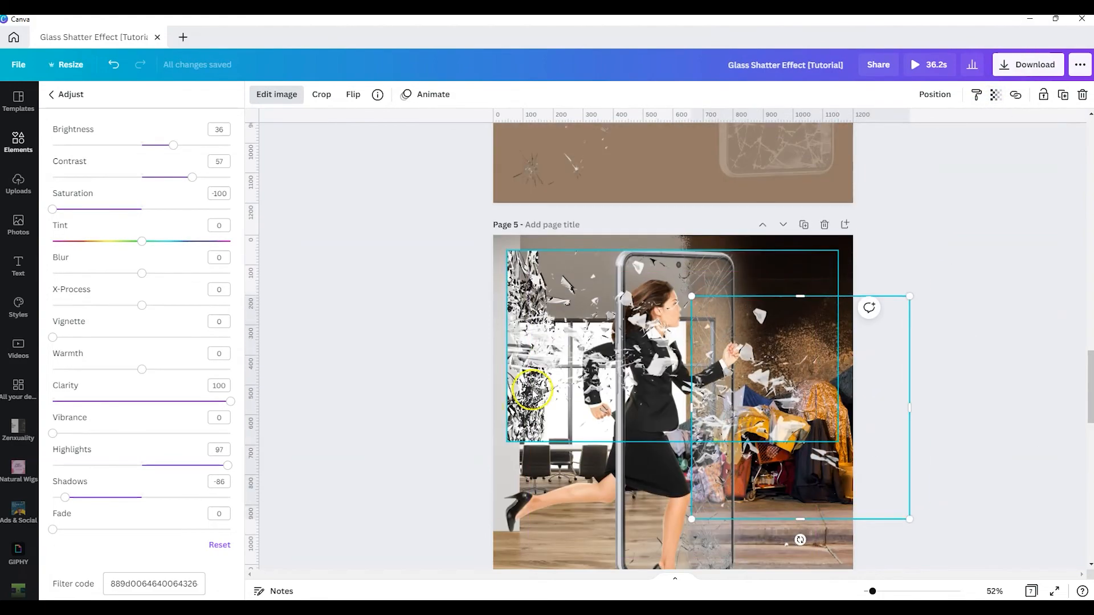
# Fit the other shard picture over the phone screen, enlarged and cropped to about 410 by 1,067, and set its transparency to 21.
pyautogui.scroll(-1, 570, 319)
pyautogui.moveTo(569, 319); pyautogui.dragTo(690, 324)
pyautogui.moveTo(958, 389); pyautogui.dragTo(1051, 559)
pyautogui.moveTo(627, 472); pyautogui.dragTo(559, 554)
pyautogui.moveTo(560, 411); pyautogui.dragTo(431, 396)
pyautogui.moveTo(967, 347); pyautogui.dragTo(722, 374)
pyautogui.moveTo(774, 524); pyautogui.dragTo(745, 519)
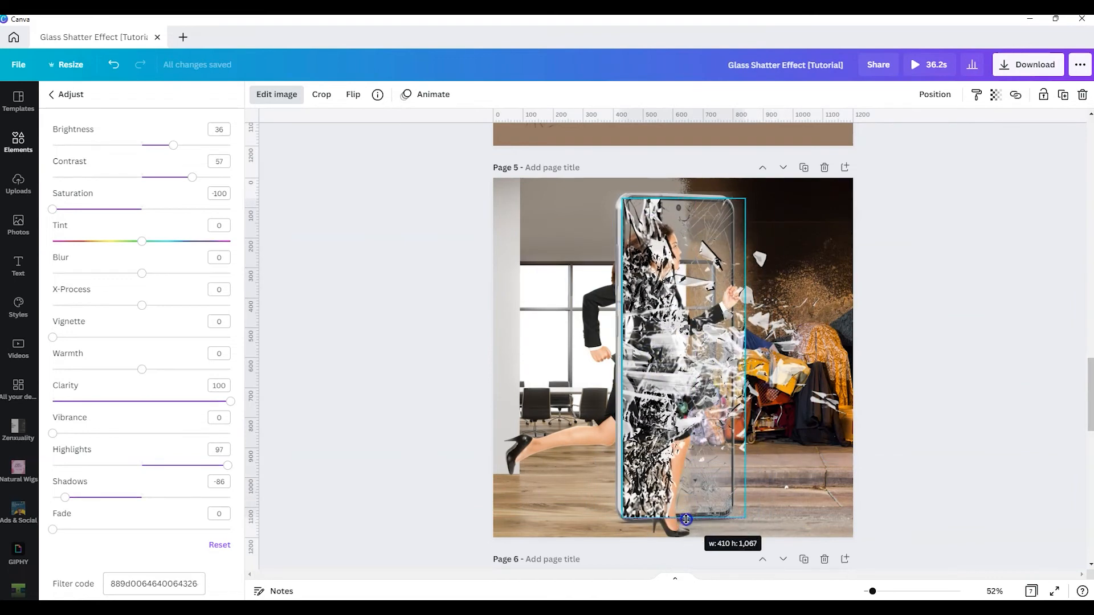
pyautogui.click(995, 95)
pyautogui.moveTo(957, 130); pyautogui.dragTo(902, 144)
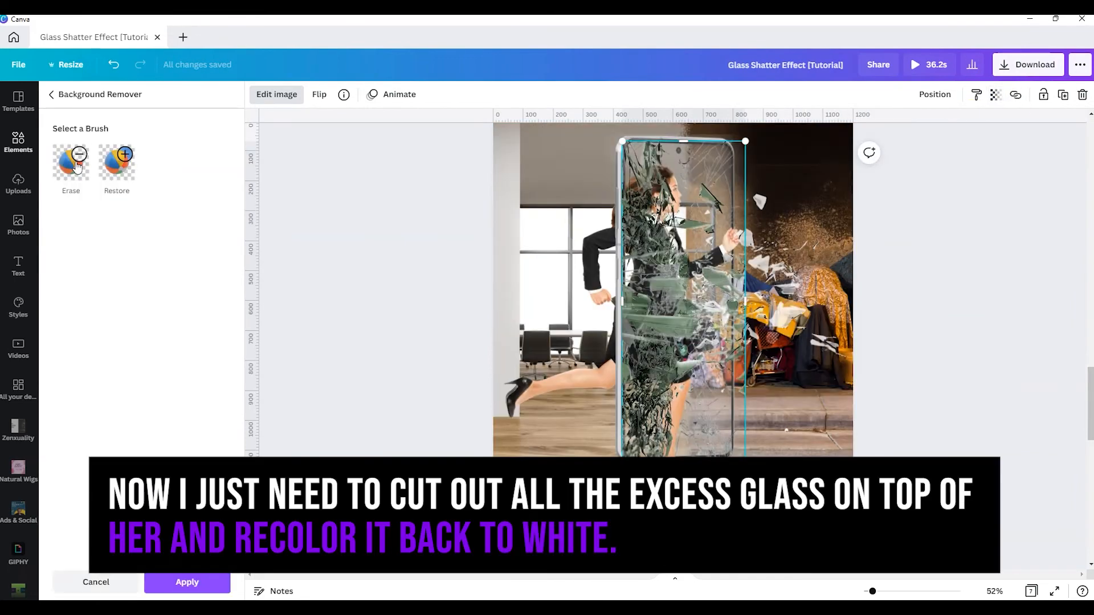
# Erase the excess glass covering the woman from the phone-screen shards with brush size 100 and apply the change.
pyautogui.click(70, 164)
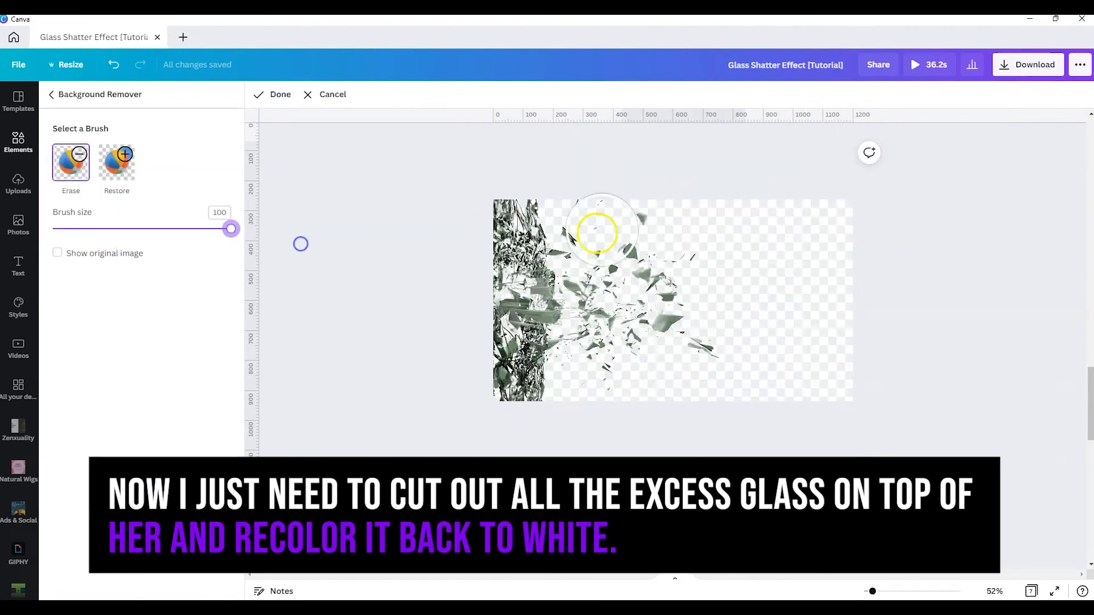
pyautogui.moveTo(593, 232)
pyautogui.mouseDown()
pyautogui.moveTo(562, 285)
pyautogui.moveTo(552, 332)
pyautogui.moveTo(563, 386)
pyautogui.mouseUp()
pyautogui.click(273, 94)
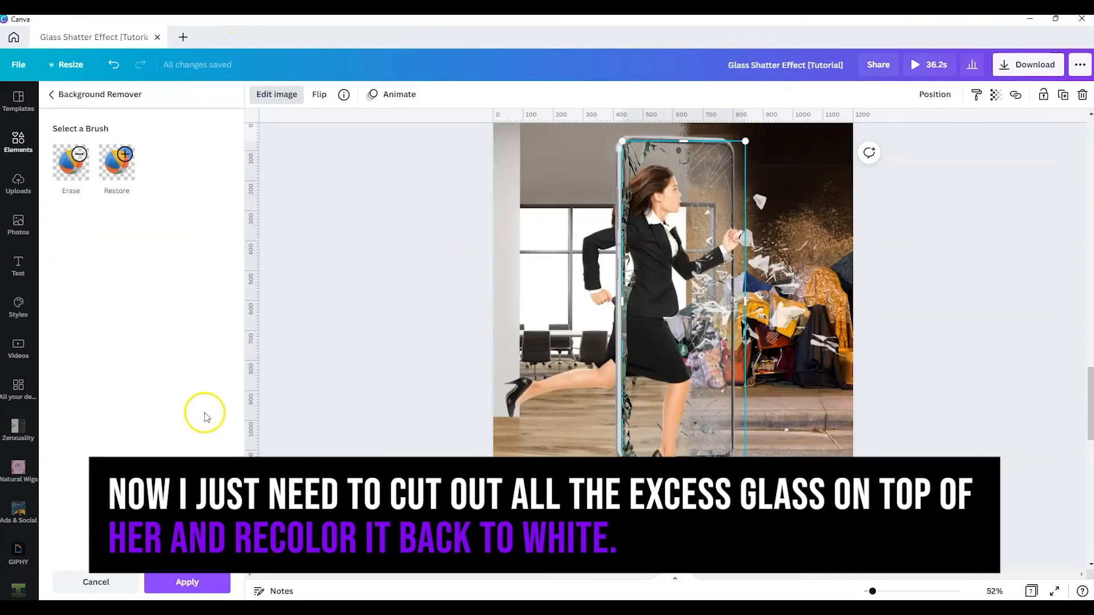
pyautogui.click(191, 584)
# Recolour the remaining glass along the phone's frame back to white by reapplying the filter code of the white shards.
pyautogui.click(217, 310)
pyautogui.doubleClick(147, 588)
pyautogui.press('super+v')
pyautogui.press('Return')
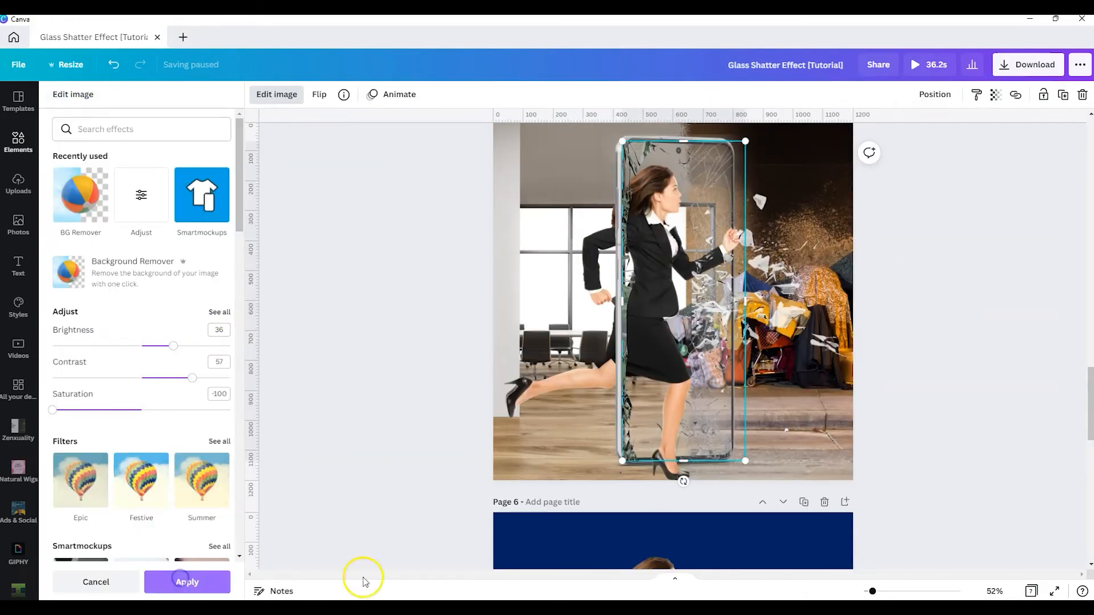
# Set the transparency of the glass along the phone frame to 46 and adjust its height to fit the screen.
pyautogui.click(995, 95)
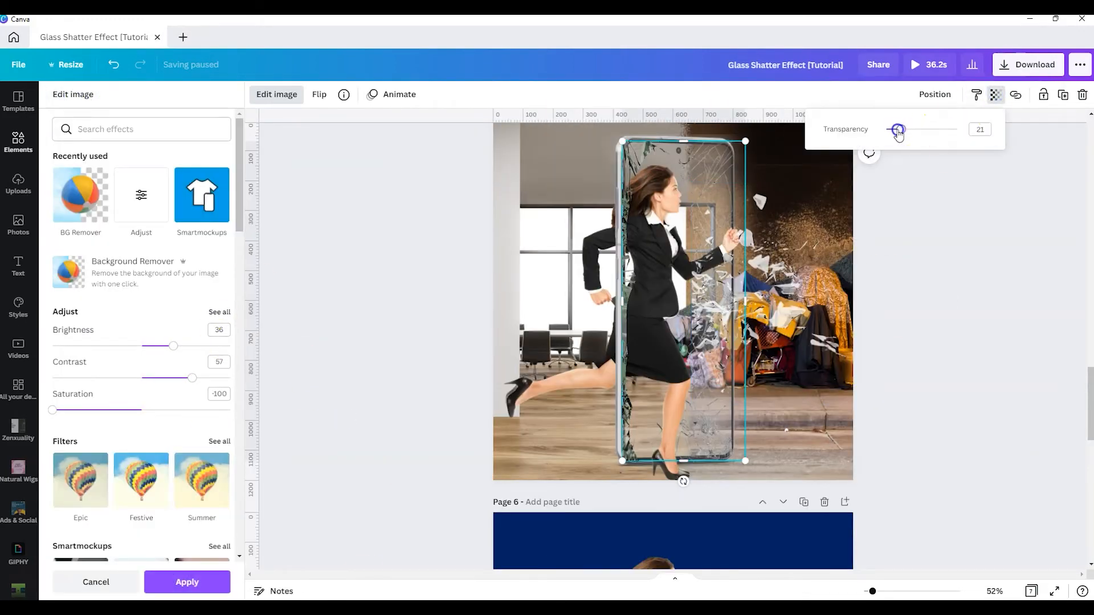
pyautogui.click(212, 321)
pyautogui.click(996, 95)
pyautogui.moveTo(901, 129); pyautogui.dragTo(919, 133)
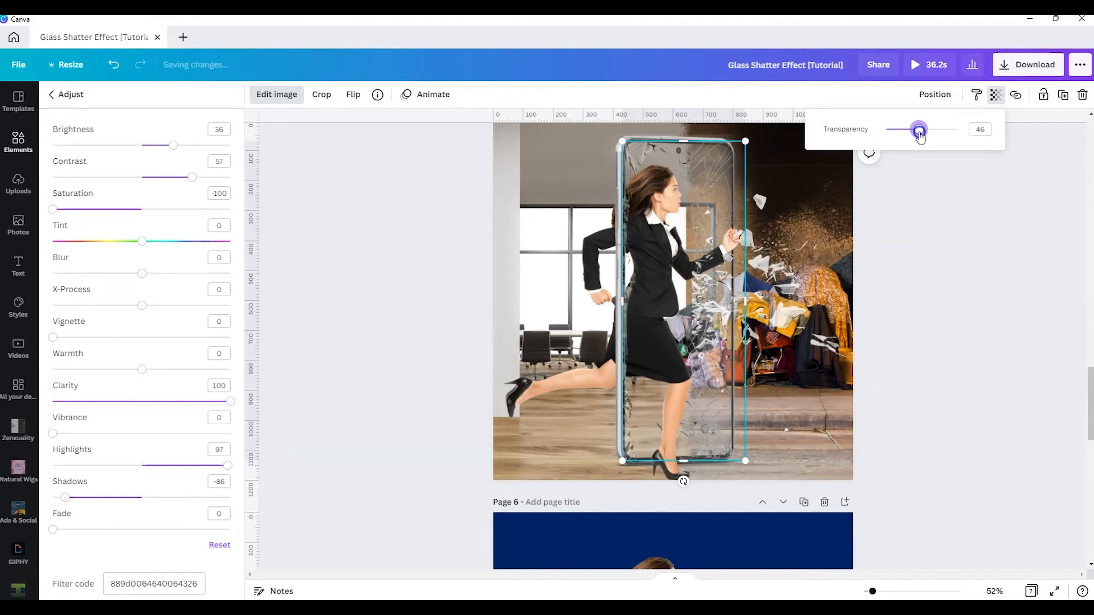
pyautogui.moveTo(683, 461); pyautogui.dragTo(685, 461)
pyautogui.scroll(1, 692, 464)
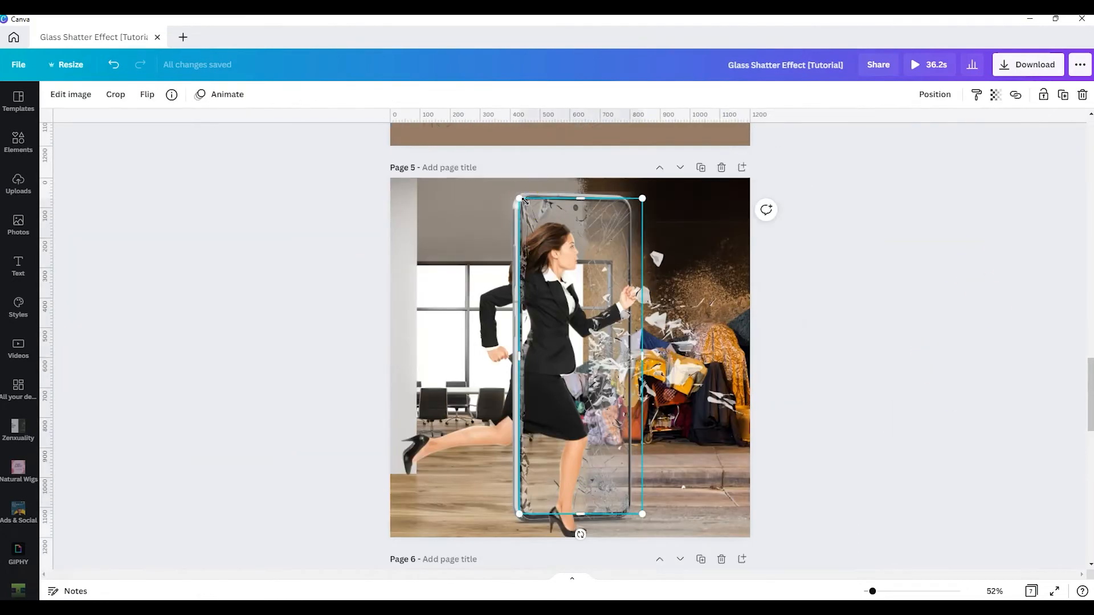
pyautogui.click(836, 481)
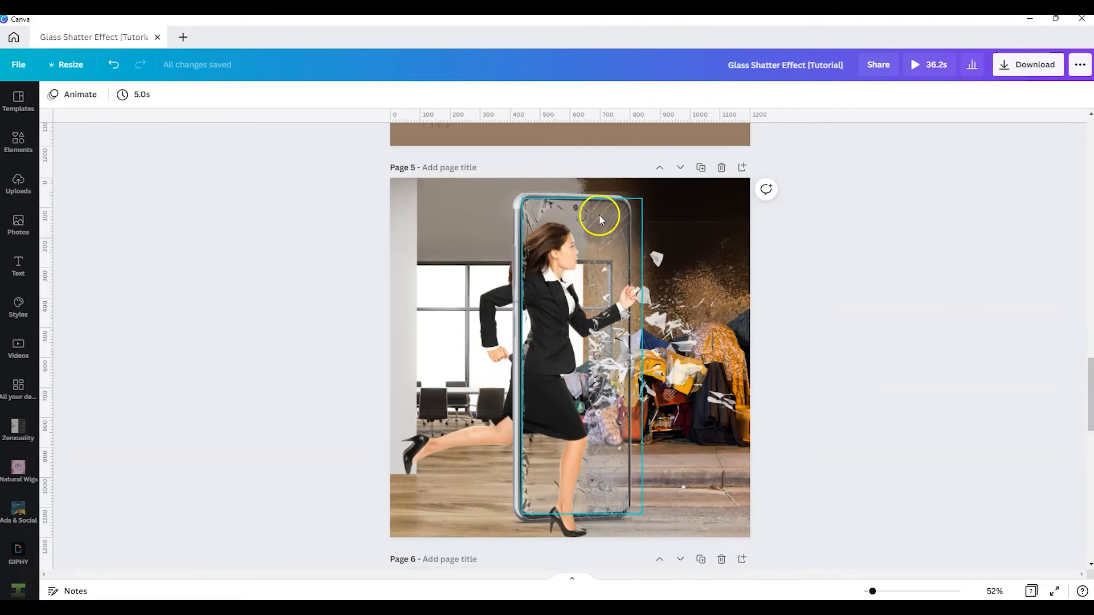
# Send the shards over the street scene backward in the layer order so they sit behind the front running woman.
pyautogui.click(713, 409)
pyautogui.scroll(-1, 713, 409)
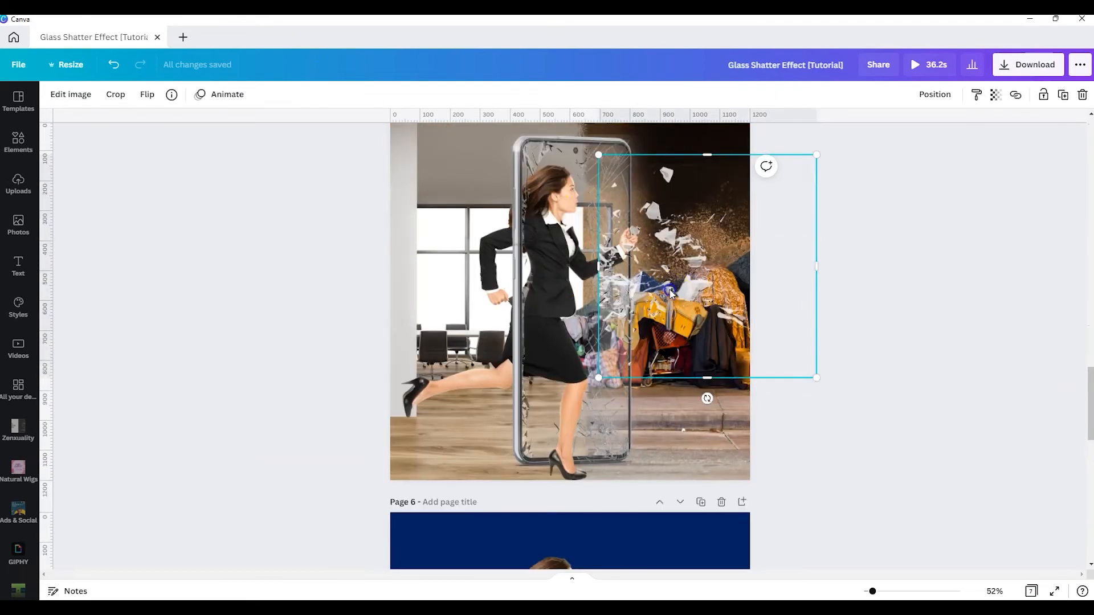
pyautogui.click(923, 93)
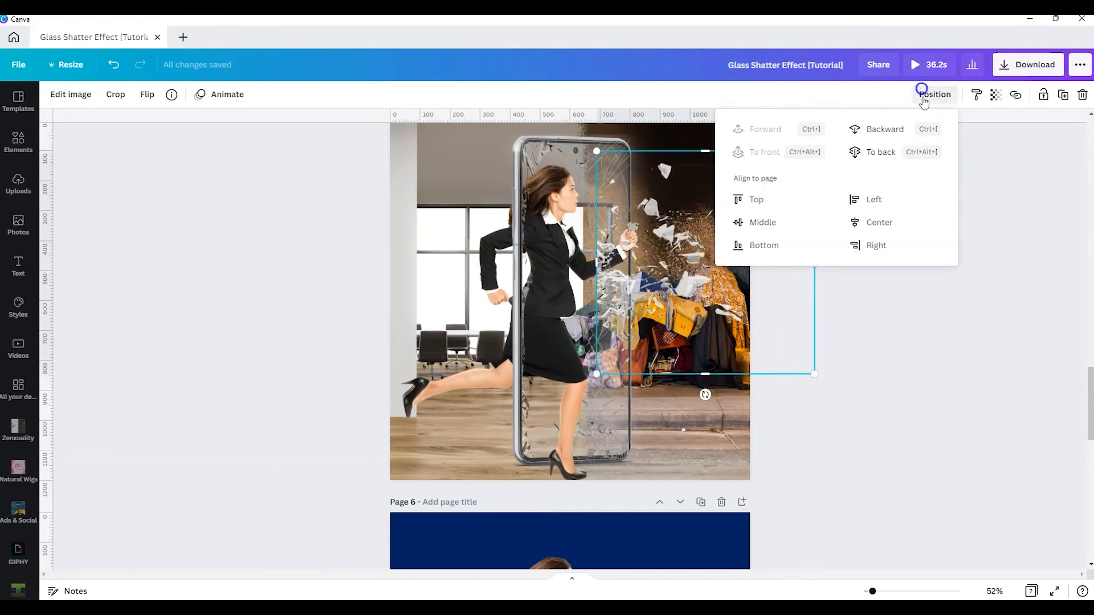
pyautogui.click(882, 136)
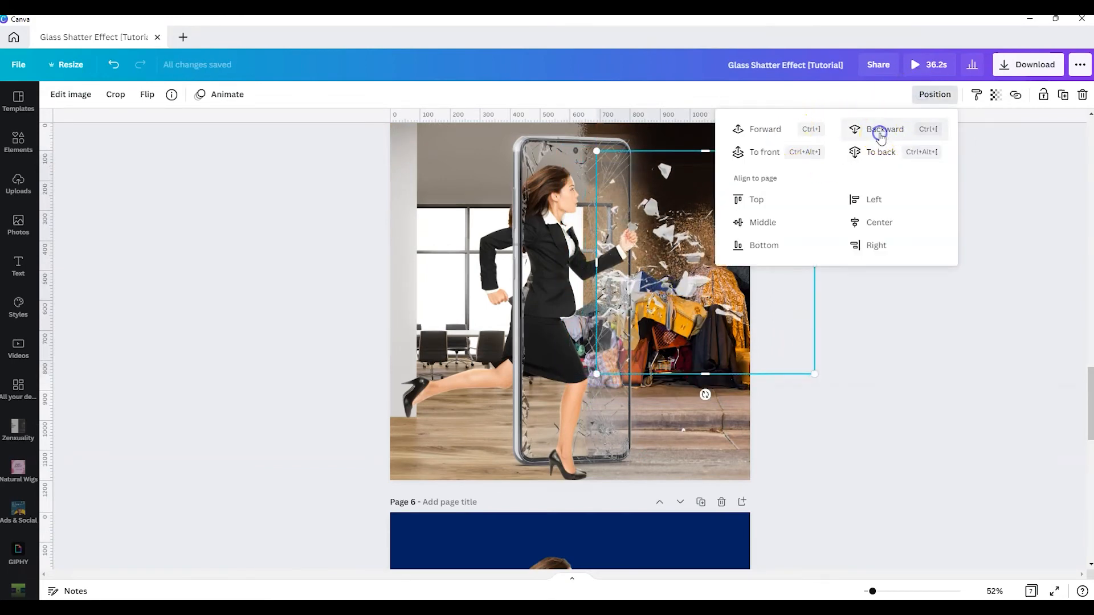
pyautogui.click(947, 337)
# Move the shards behind the woman closer to the phone and rotate them slightly clockwise.
pyautogui.moveTo(684, 294)
pyautogui.mouseDown()
pyautogui.moveTo(688, 283)
pyautogui.moveTo(674, 305)
pyautogui.mouseUp()
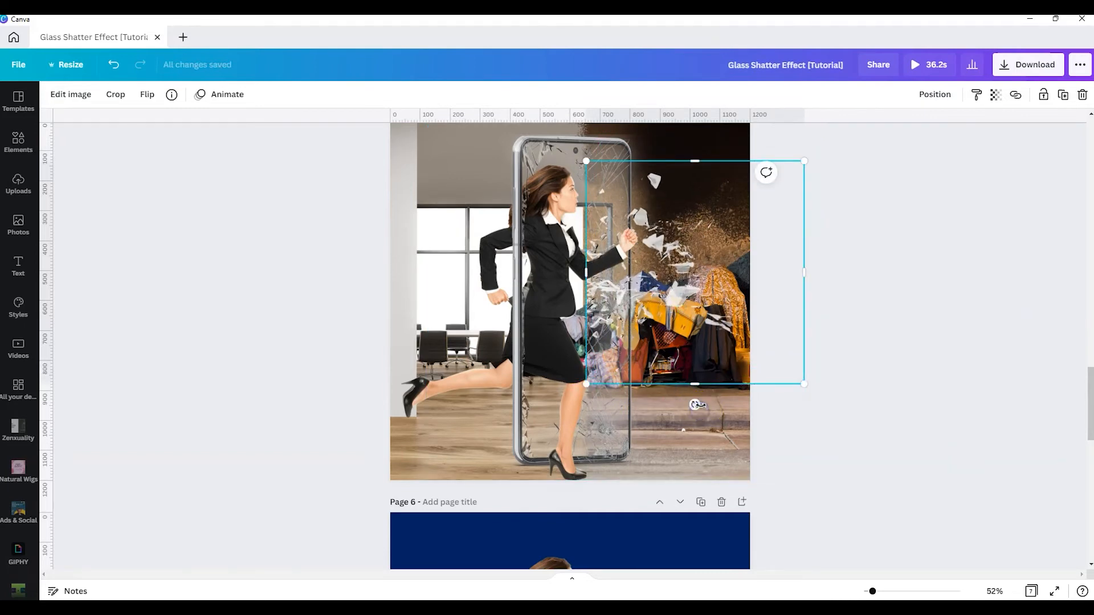
pyautogui.moveTo(696, 408); pyautogui.dragTo(654, 406)
pyautogui.scroll(1, 677, 350)
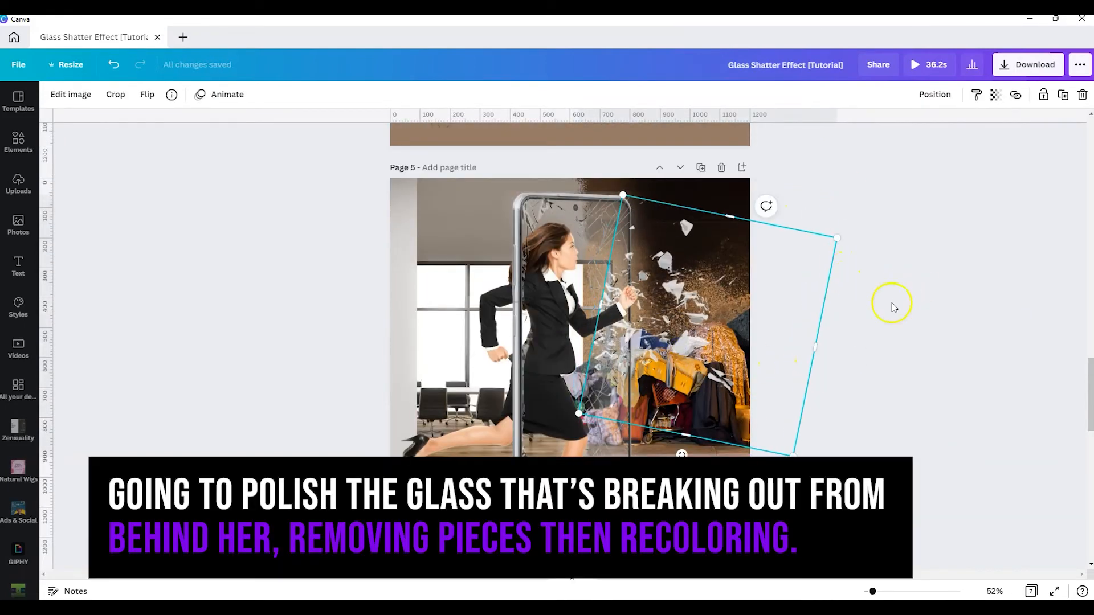
# Erase the dense glass edge of the rotated shards with a larger brush and recolour the remaining pieces white.
pyautogui.click(71, 95)
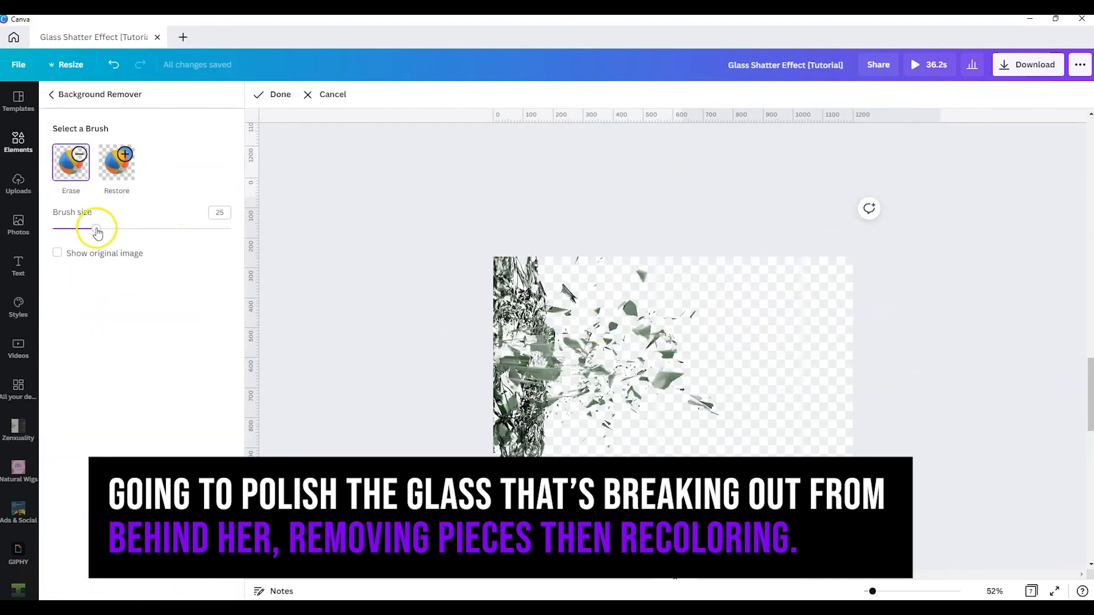
pyautogui.moveTo(91, 228); pyautogui.dragTo(173, 227)
pyautogui.moveTo(539, 273); pyautogui.dragTo(539, 410)
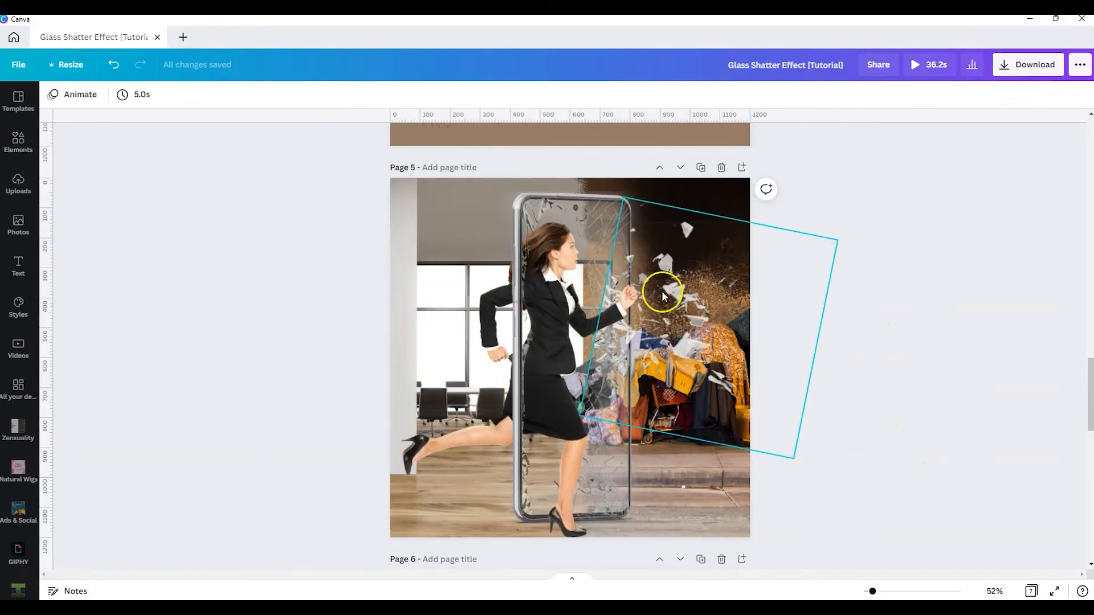
# Examine the black image with the two glass impact cracks on the original pieces page and check its image details.
pyautogui.scroll(10, 541, 384)
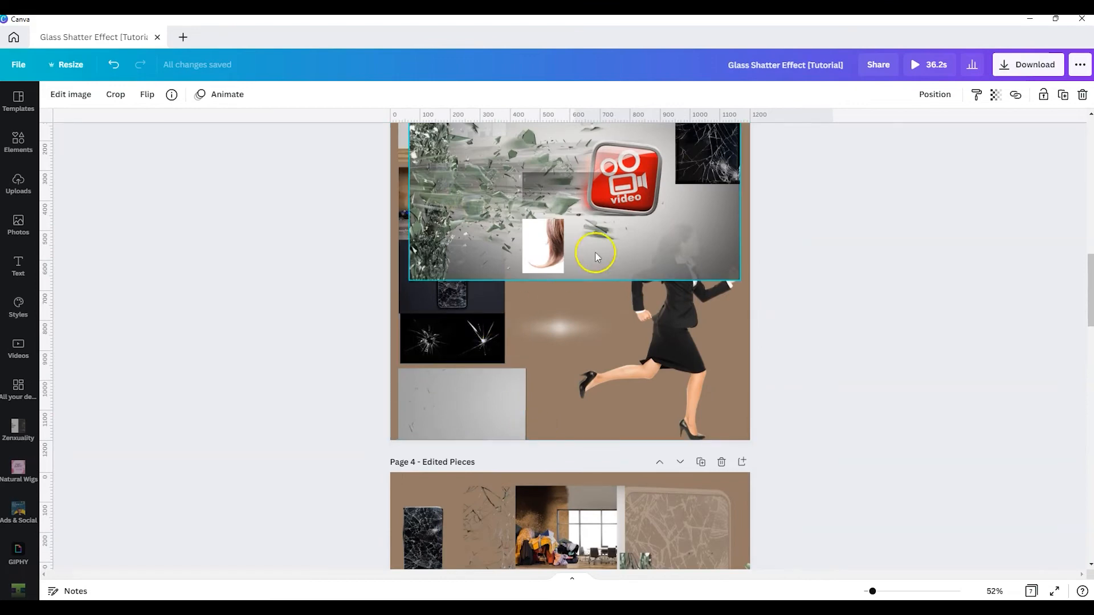
pyautogui.click(456, 344)
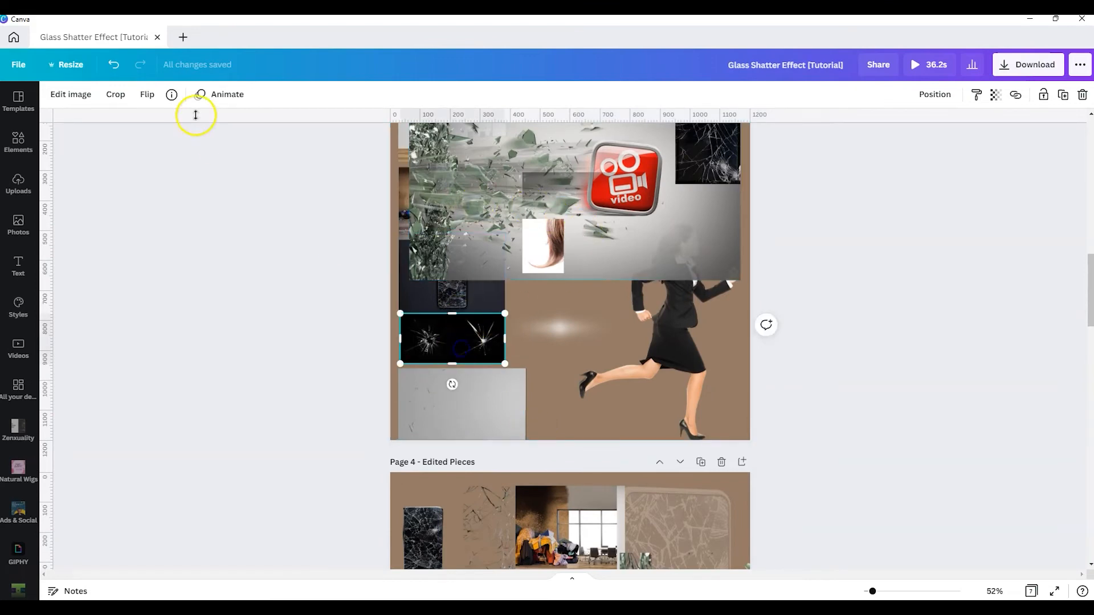
pyautogui.click(172, 94)
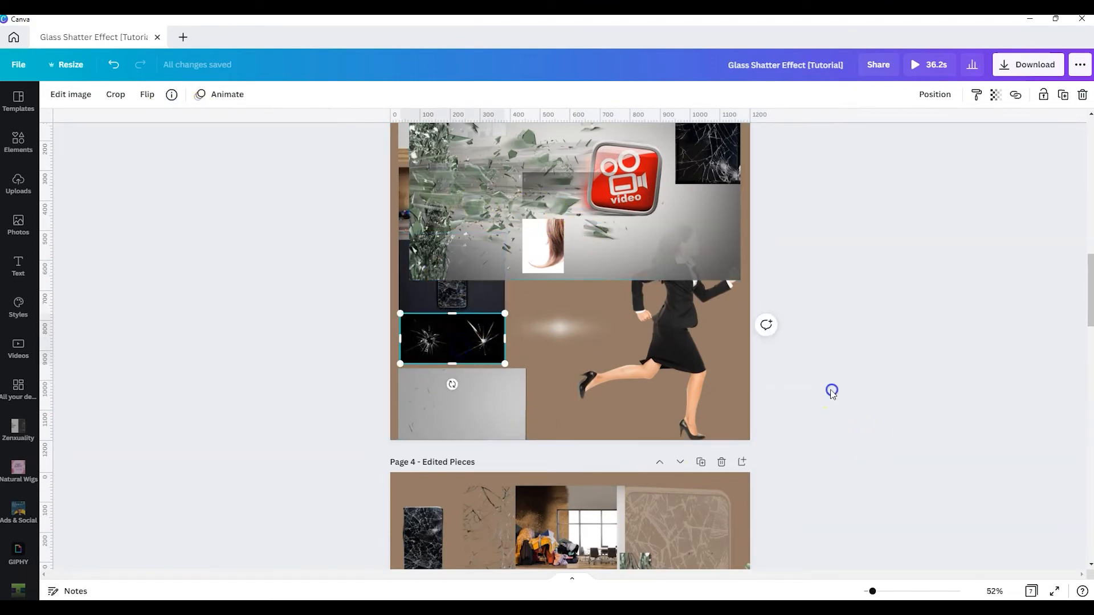
pyautogui.scroll(2, 447, 380)
pyautogui.scroll(-1, 450, 378)
# Place a cropped piece of the edited impact cracks from the edited pieces page on the phone screen near the woman's head.
pyautogui.click(443, 211)
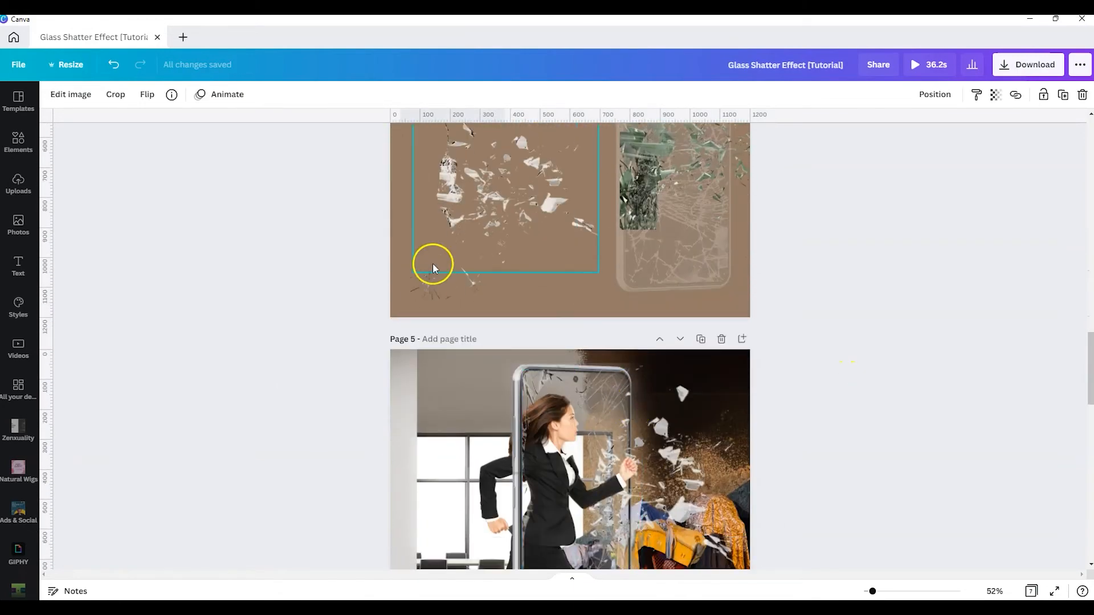
pyautogui.click(450, 297)
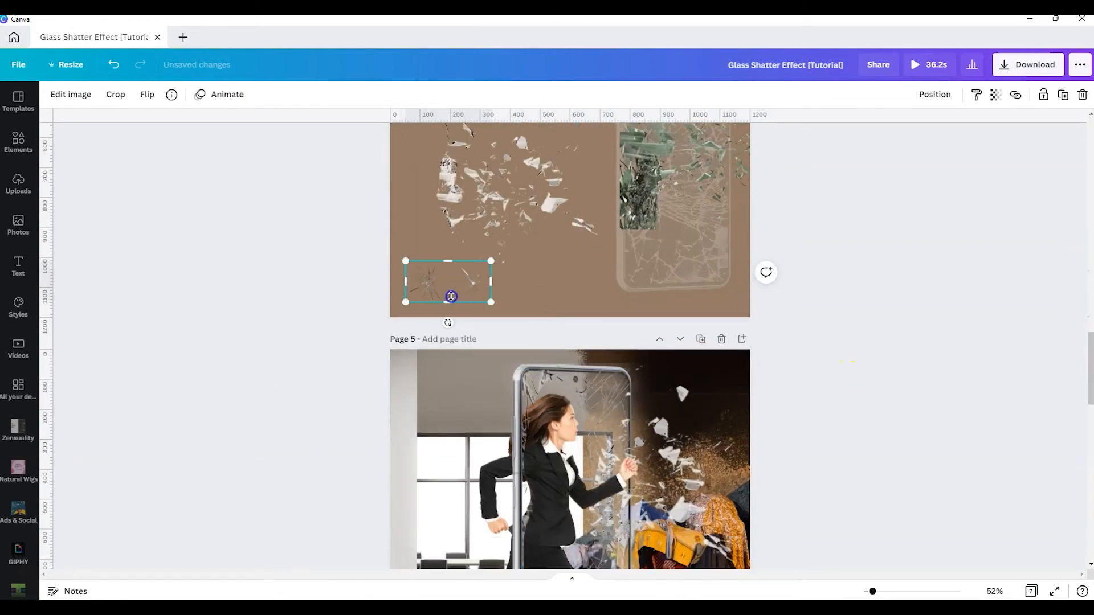
pyautogui.scroll(-2, 448, 206)
pyautogui.moveTo(433, 170); pyautogui.dragTo(556, 277)
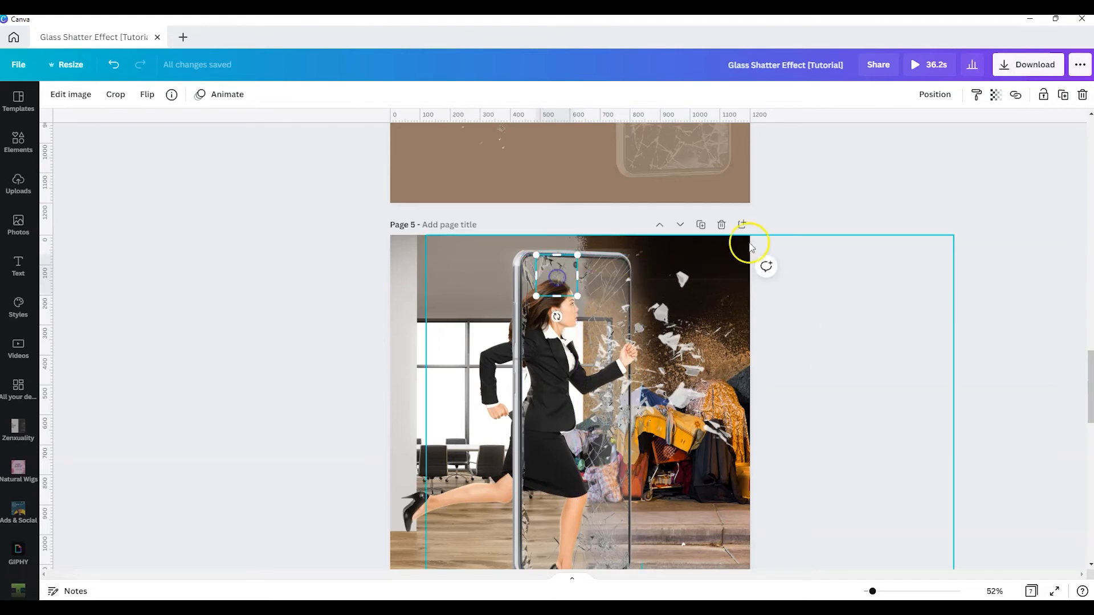
pyautogui.click(570, 350)
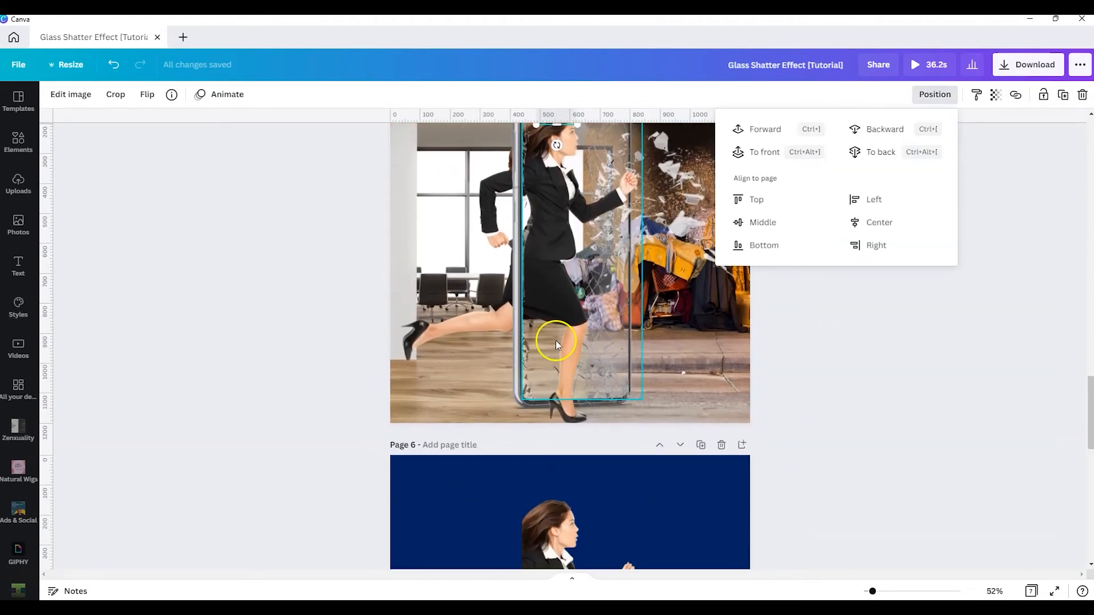
pyautogui.scroll(2, 556, 365)
pyautogui.click(564, 417)
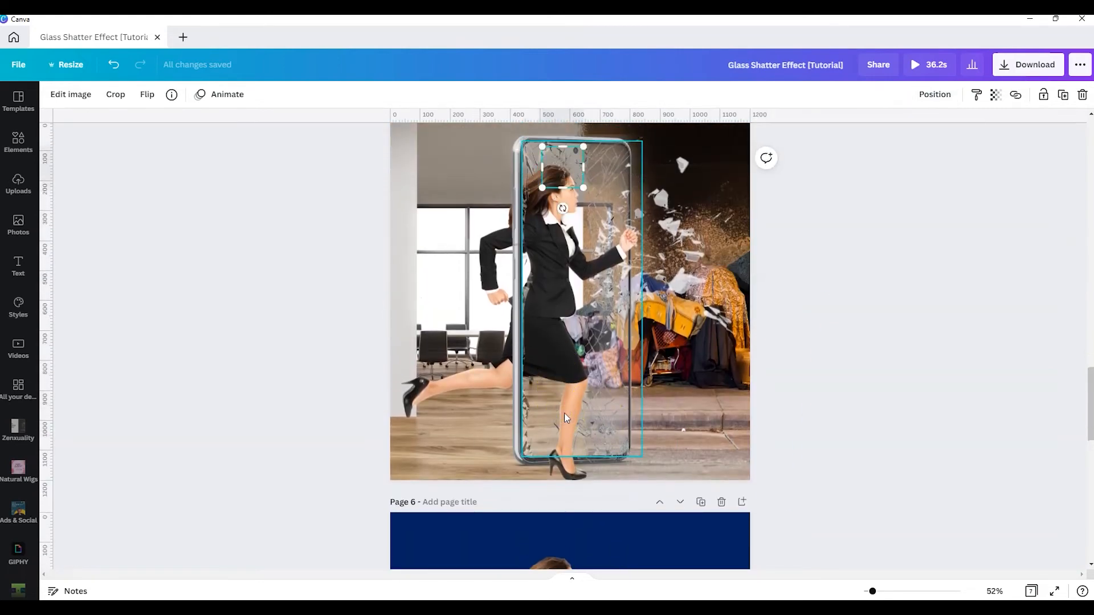
# Position impact cracks on the lower and right parts of the phone screen and send them backward in the layer order.
pyautogui.click(579, 186)
pyautogui.moveTo(569, 168); pyautogui.dragTo(539, 434)
pyautogui.moveTo(468, 437); pyautogui.dragTo(604, 232)
pyautogui.click(934, 94)
pyautogui.click(885, 129)
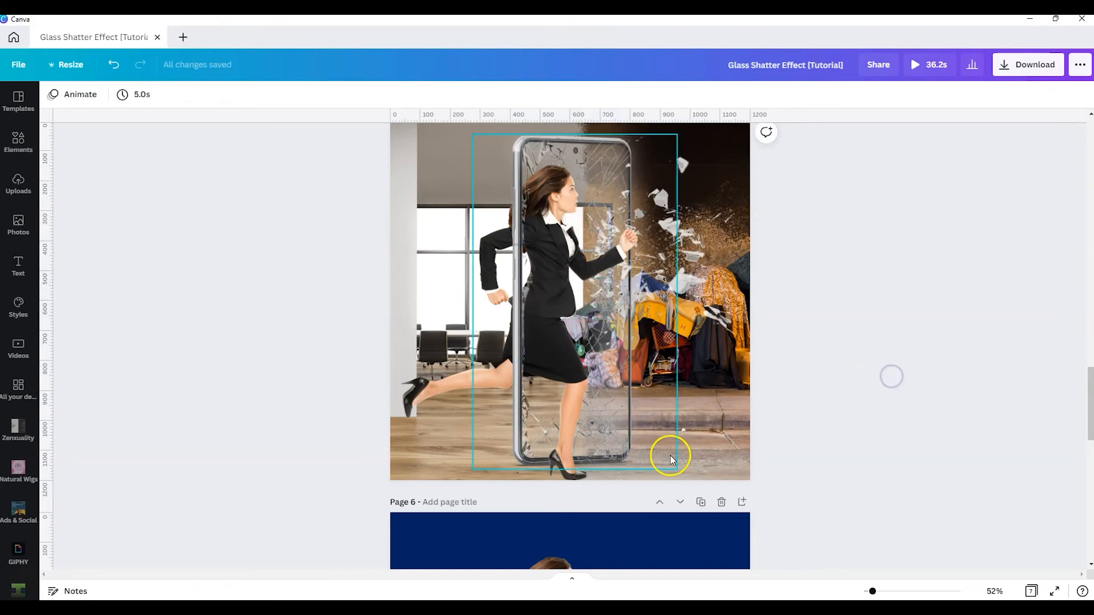
# Enlarge the shattering glass video on the original pieces page and play it, pausing on a frame with scattered shards.
pyautogui.scroll(1, 614, 441)
pyautogui.scroll(10, 610, 436)
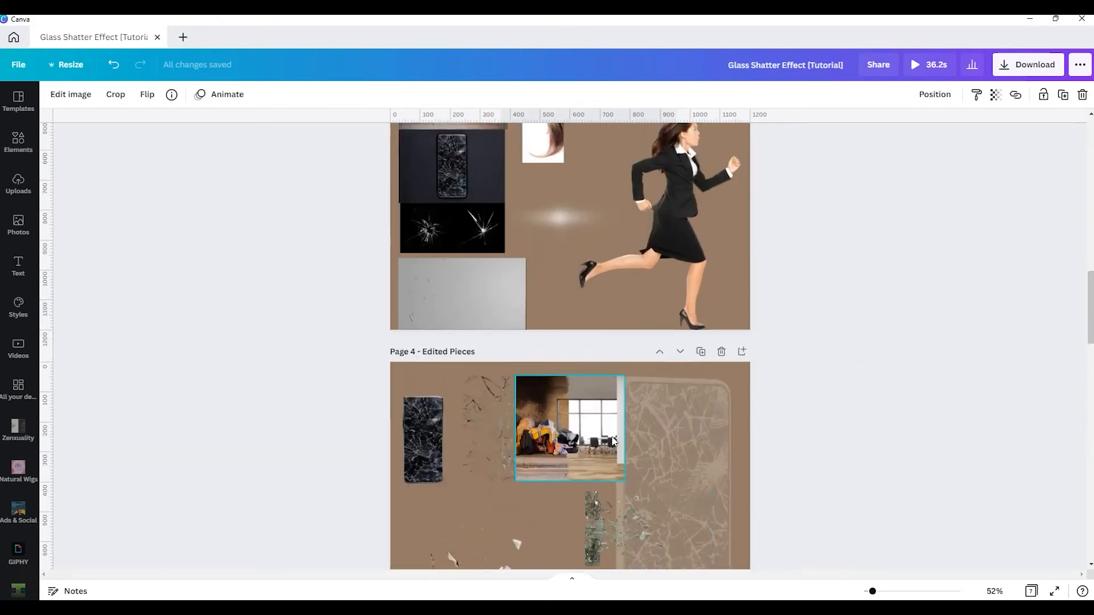
pyautogui.click(480, 410)
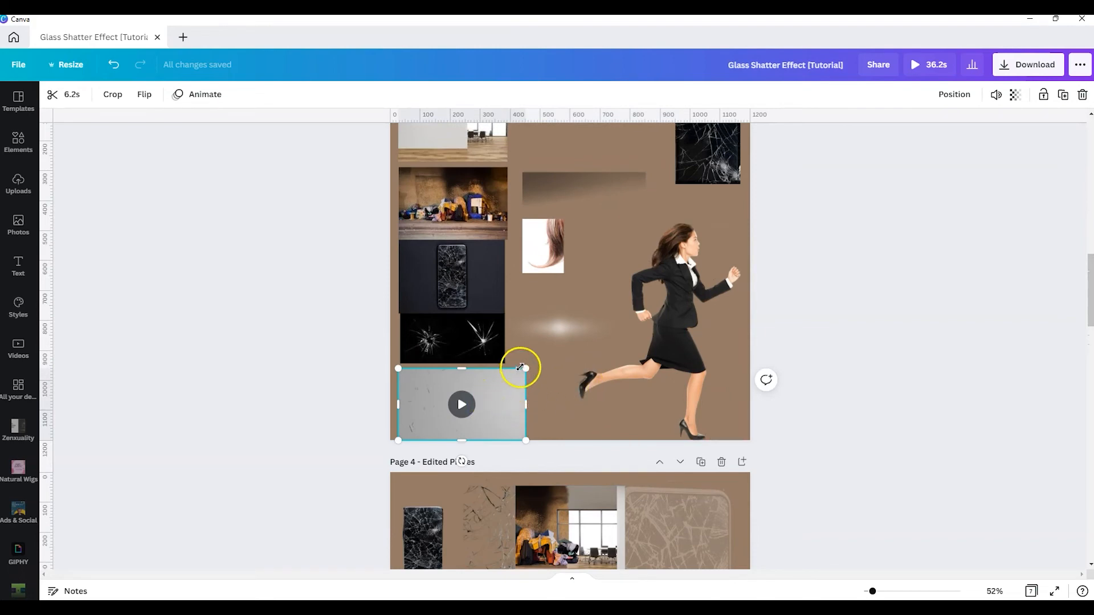
pyautogui.moveTo(522, 369); pyautogui.dragTo(674, 284)
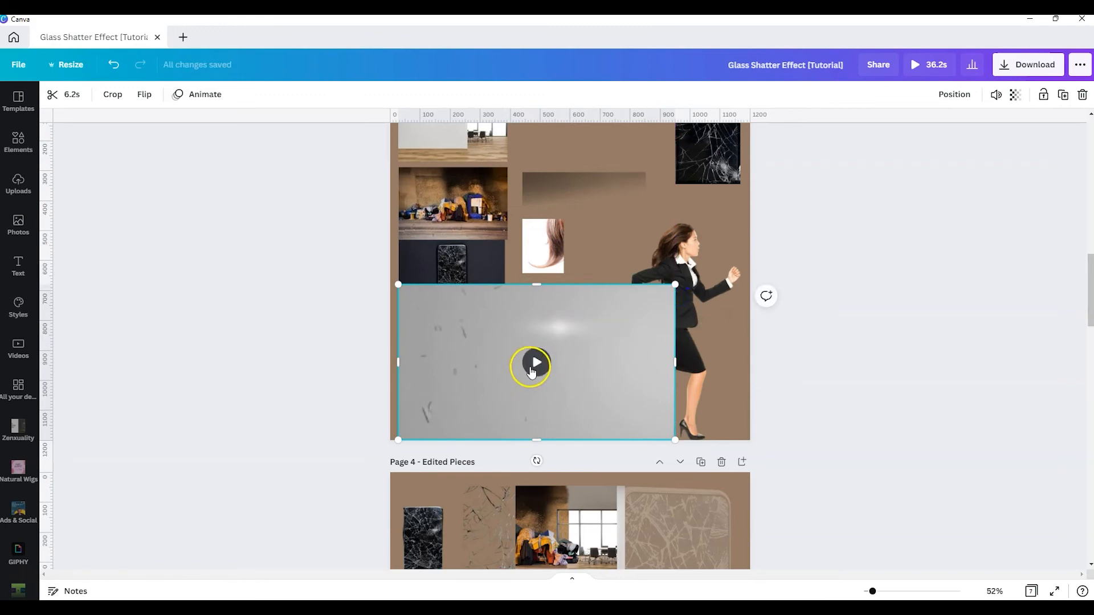
pyautogui.click(531, 372)
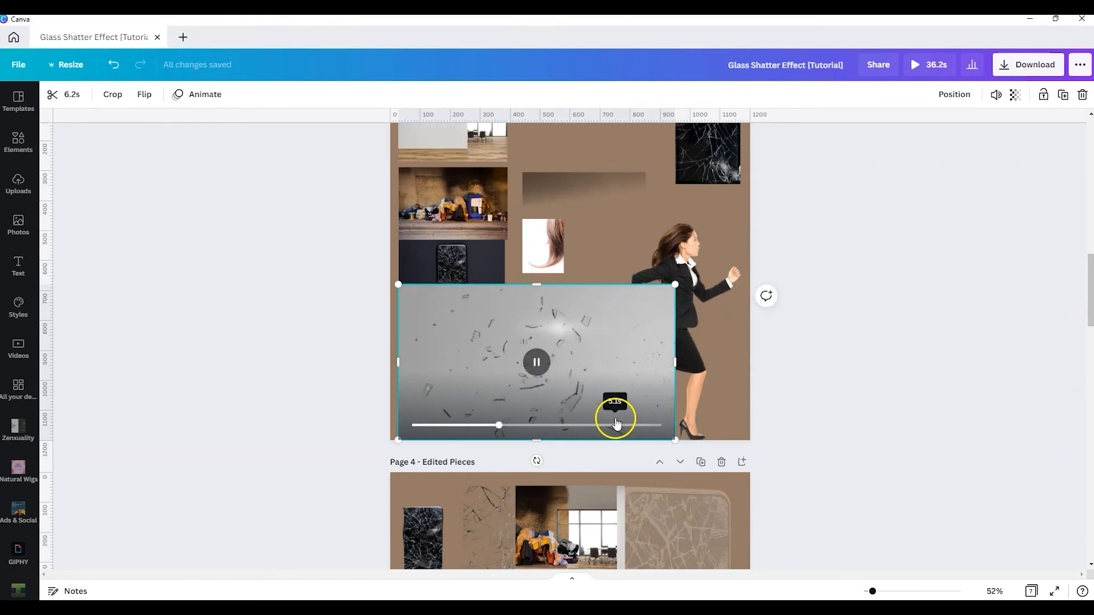
pyautogui.click(537, 363)
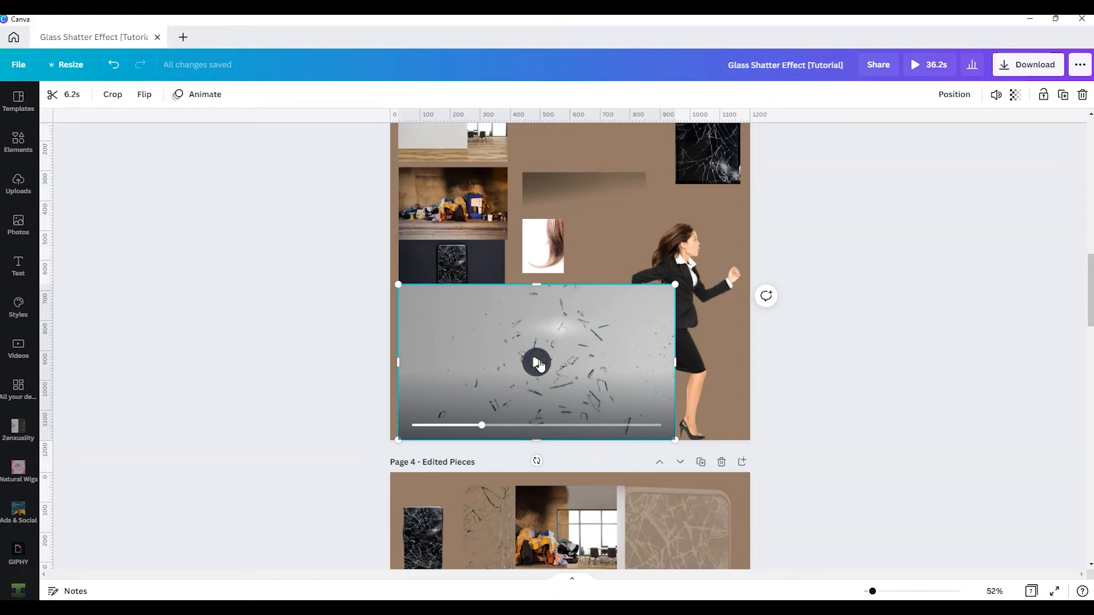
pyautogui.click(557, 378)
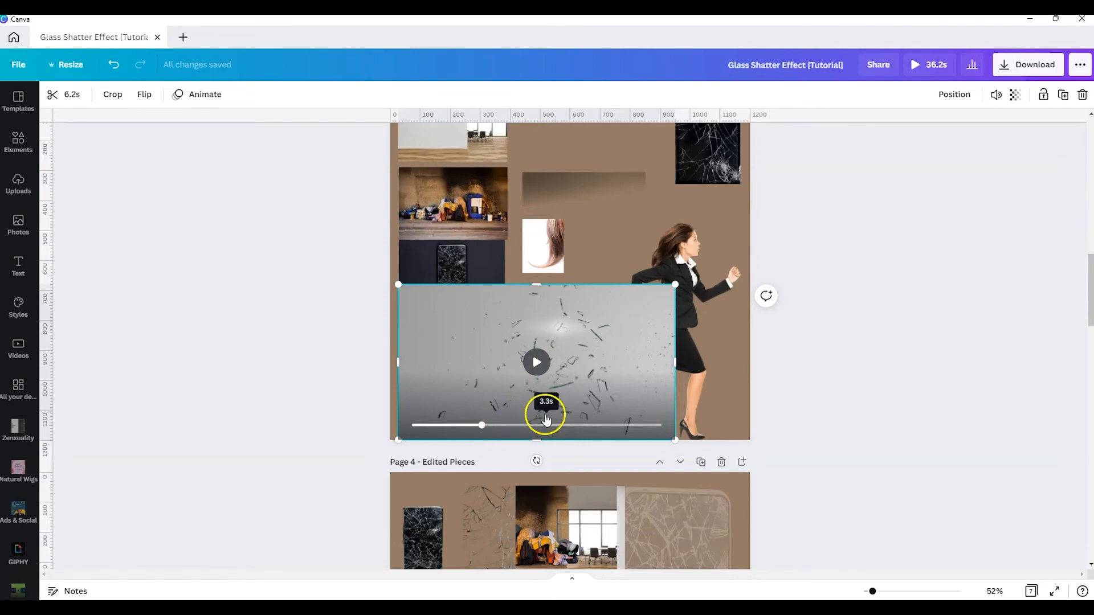
# Examine the shards in the finished composite on page 1 and compare them with the shattering glass video and the edited pieces.
pyautogui.scroll(-3, 639, 371)
pyautogui.scroll(12, 645, 414)
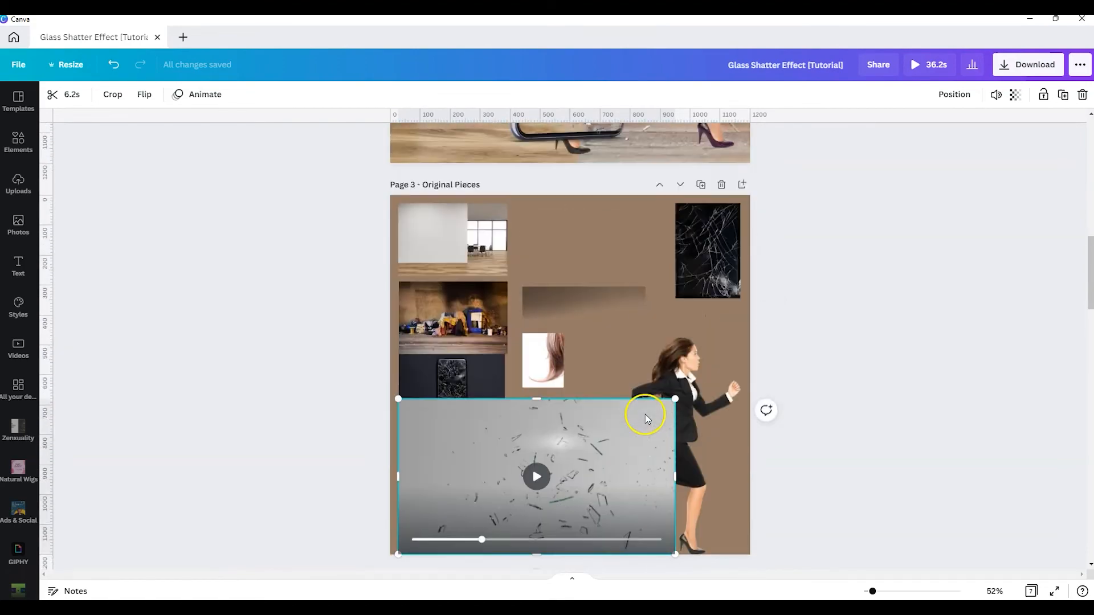
pyautogui.scroll(-1, 651, 432)
pyautogui.scroll(5, 651, 432)
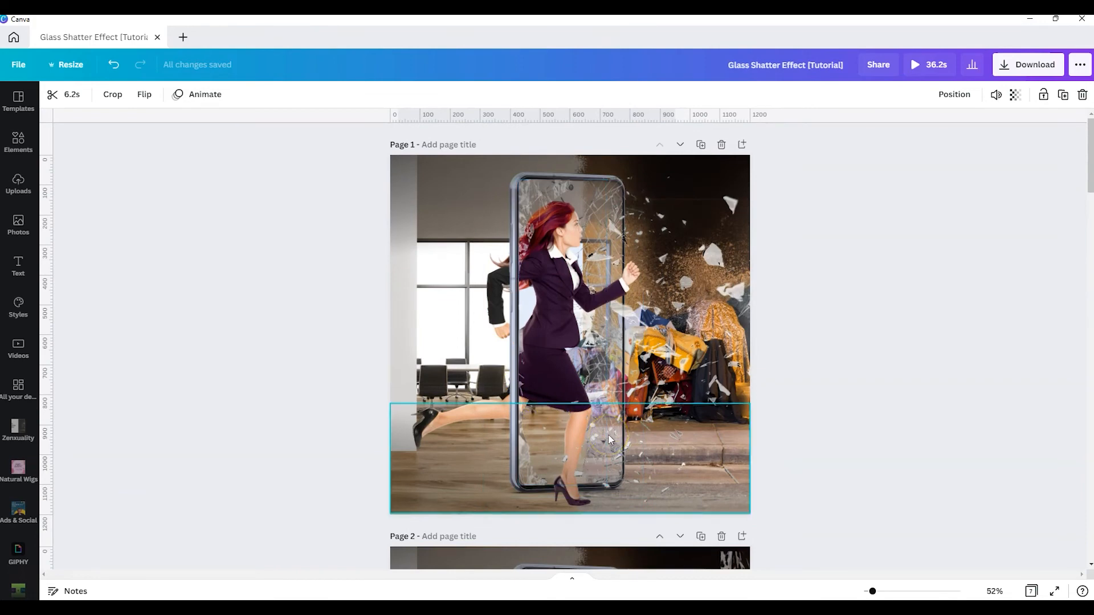
pyautogui.scroll(-1, 655, 408)
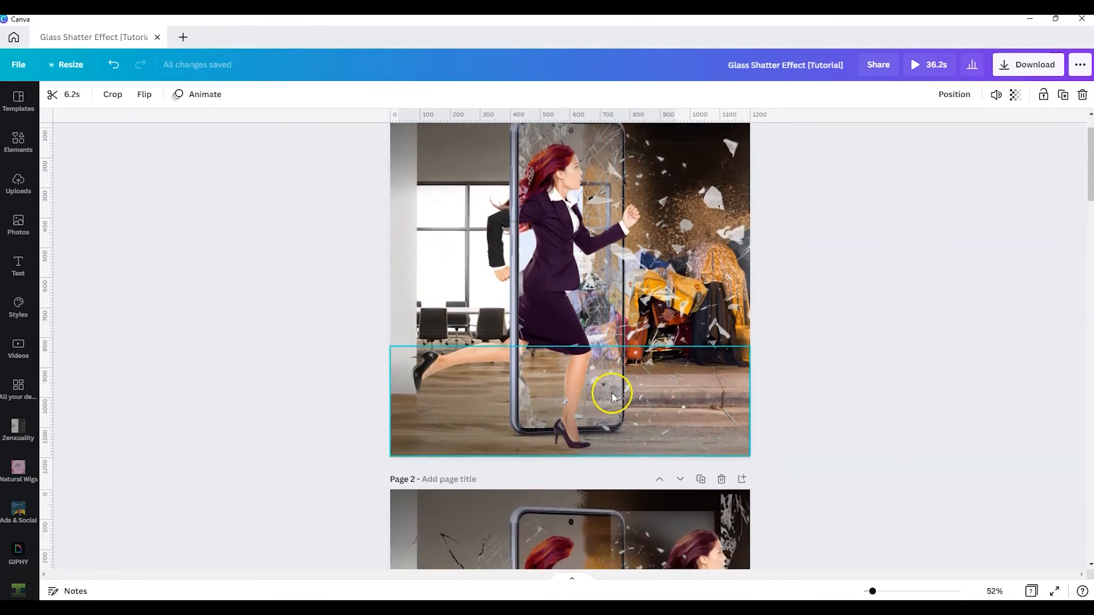
pyautogui.scroll(-10, 612, 392)
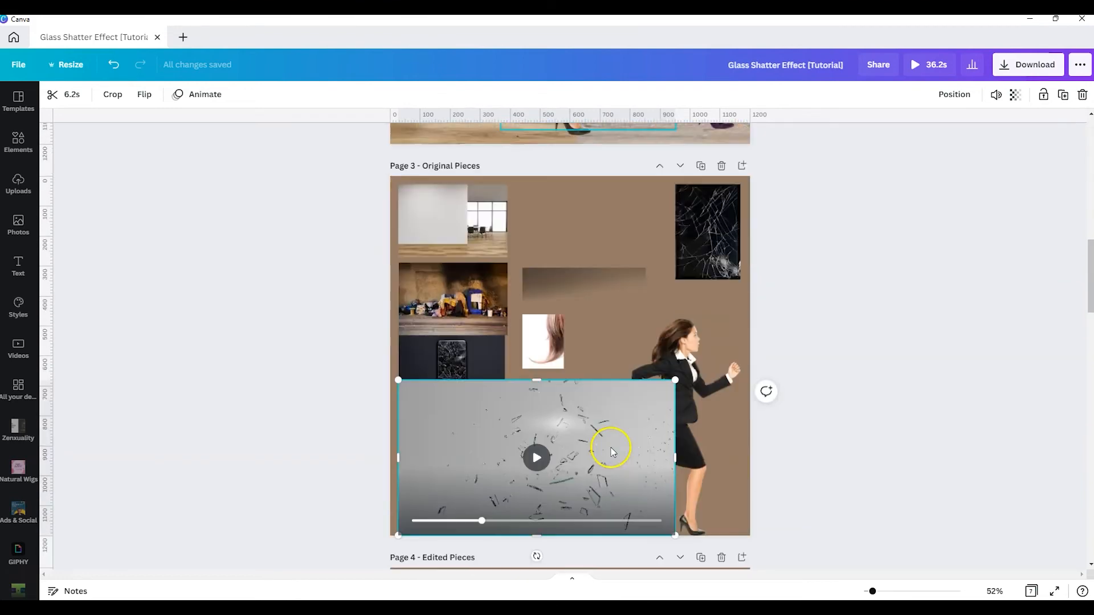
pyautogui.scroll(-2, 611, 450)
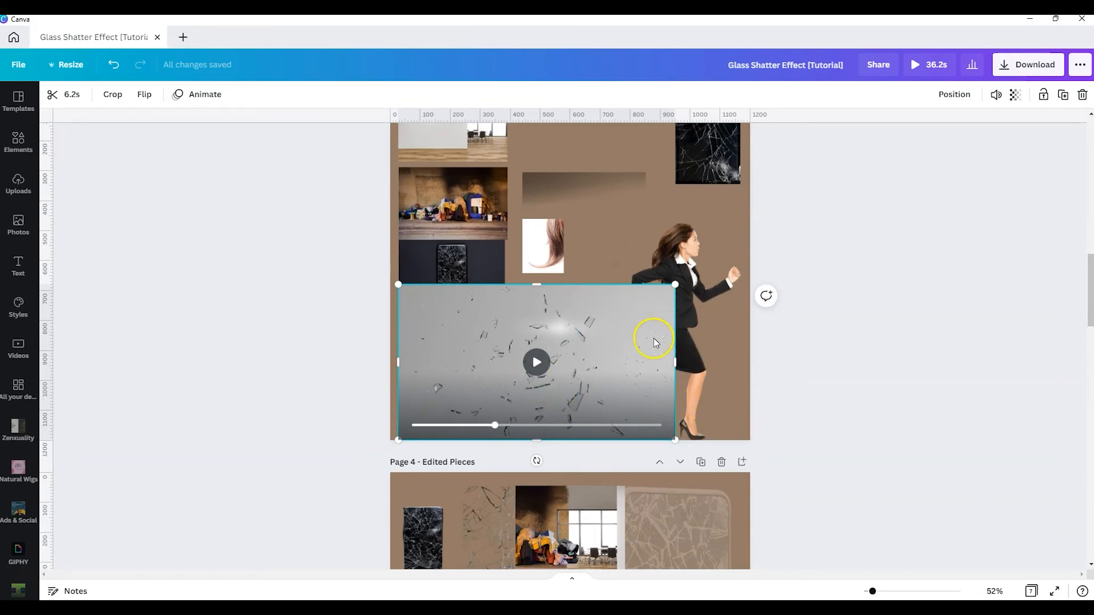
pyautogui.click(840, 365)
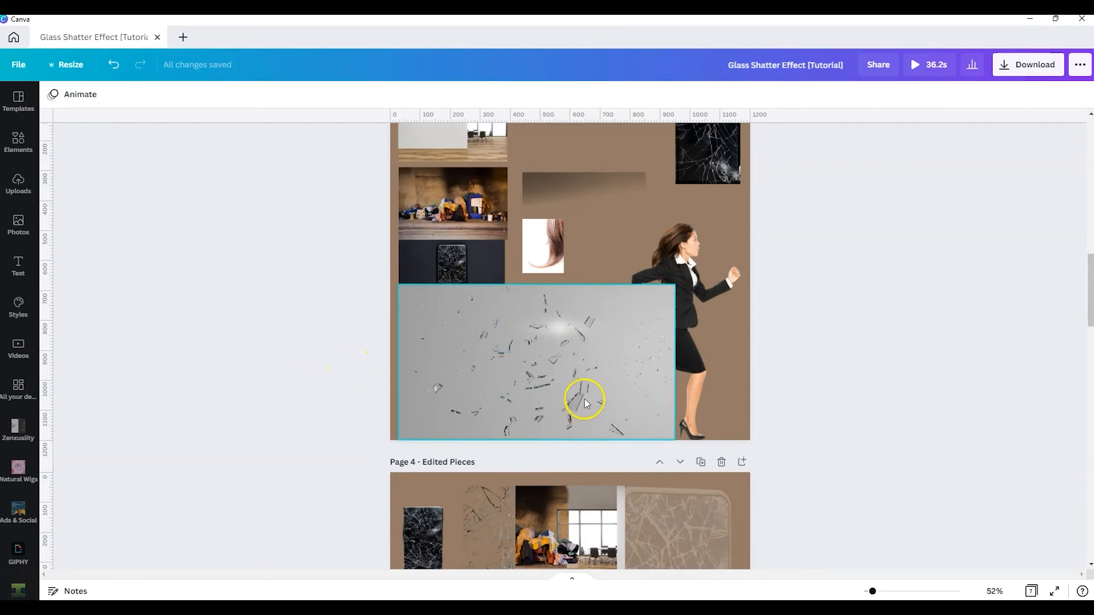
pyautogui.scroll(-3, 549, 342)
pyautogui.scroll(-5, 549, 350)
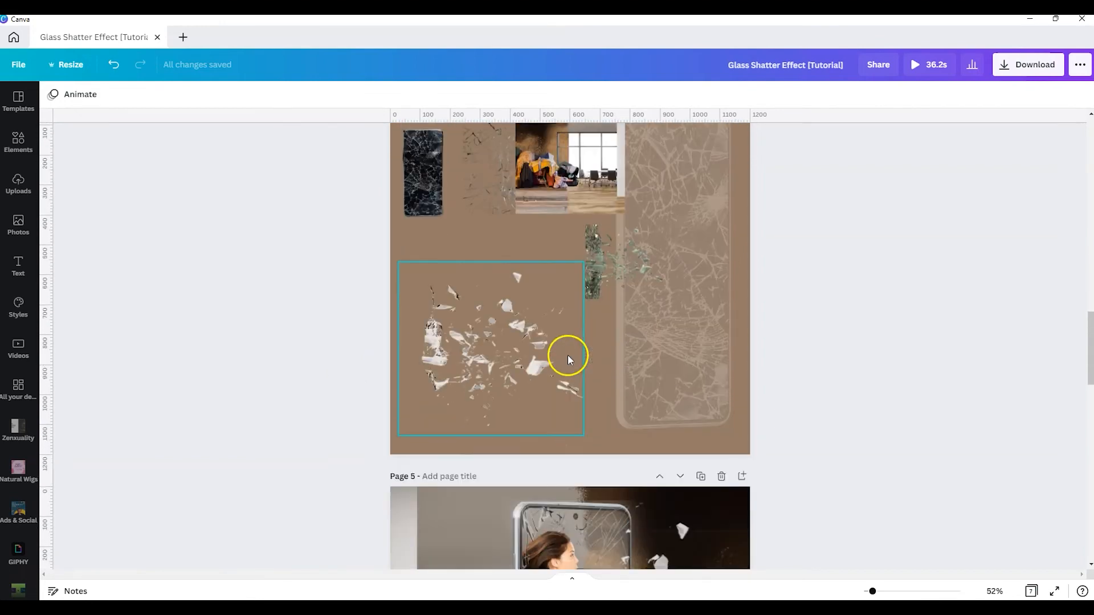
# Move the small scattered shards from page 2 onto the original pieces page and paste a copy into the page 5 composite.
pyautogui.scroll(10, 556, 388)
pyautogui.scroll(1, 568, 385)
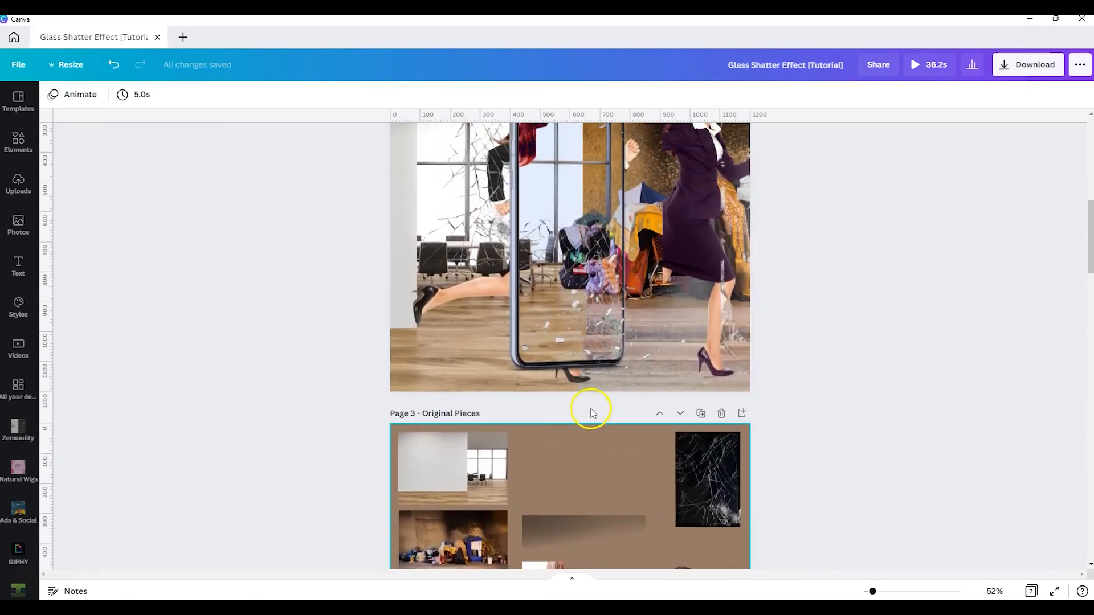
pyautogui.click(559, 318)
pyautogui.moveTo(558, 318); pyautogui.dragTo(564, 266)
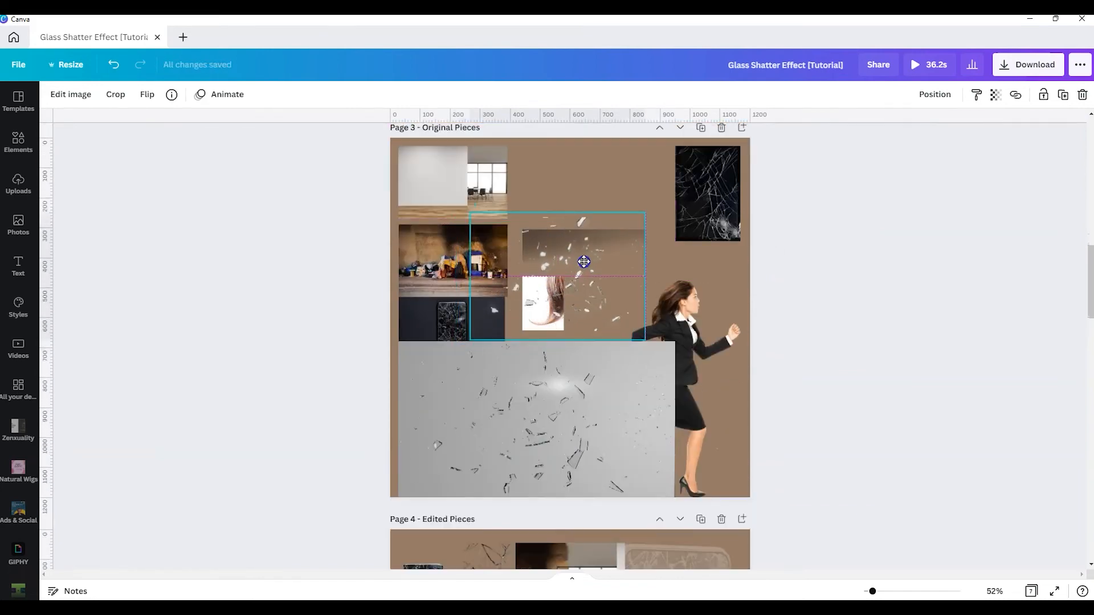
pyautogui.click(558, 271)
pyautogui.scroll(-7, 547, 296)
pyautogui.click(535, 321)
pyautogui.scroll(-7, 541, 333)
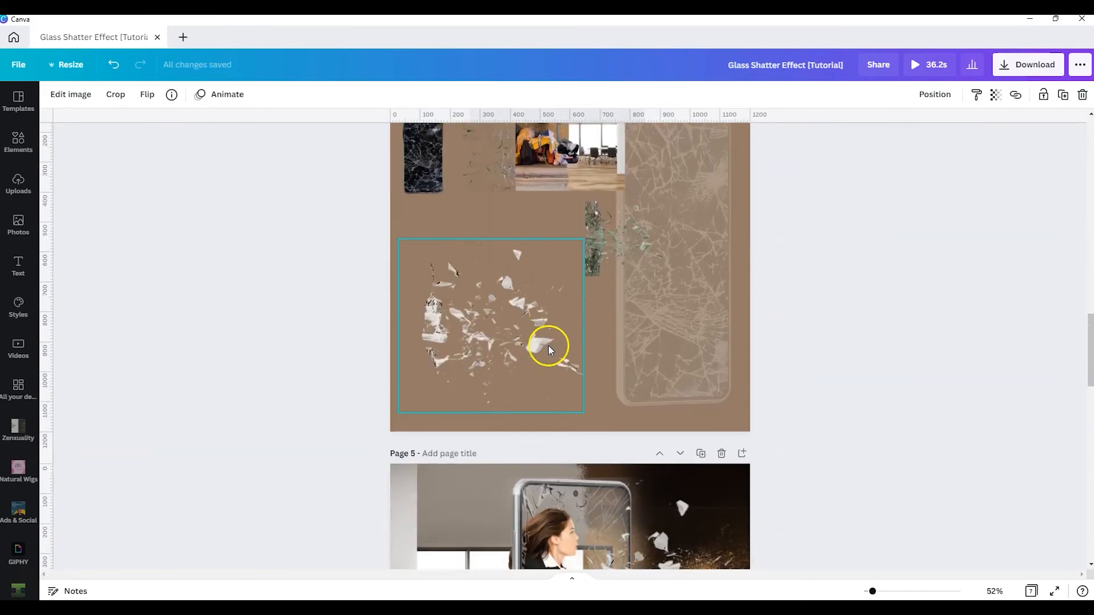
pyautogui.hotkey('ctrl', 'v')
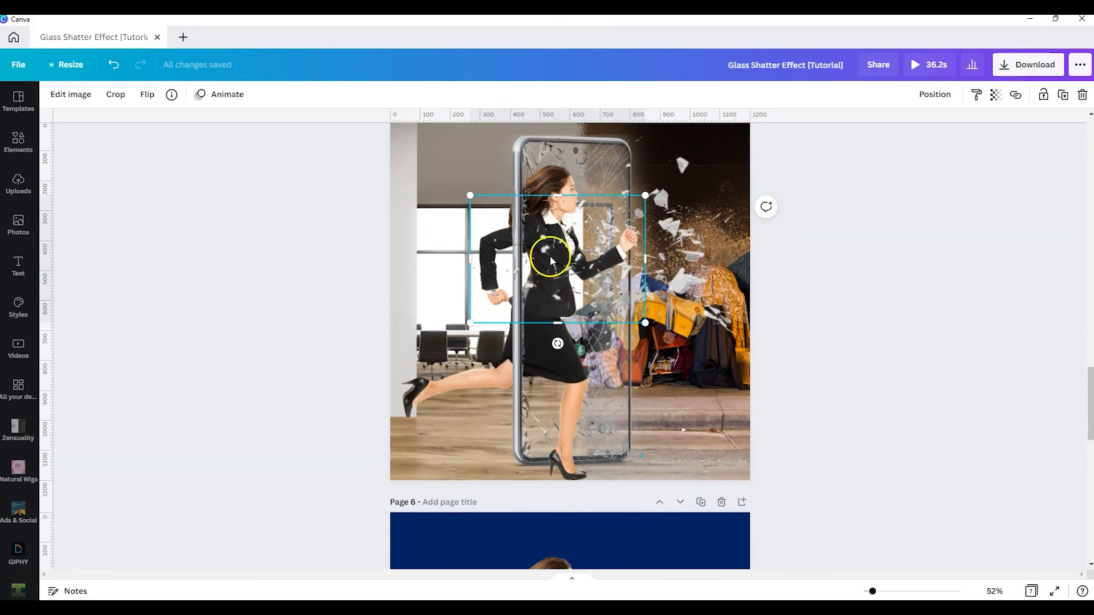
# Move the pasted small shards down over the floor and the woman's legs and enlarge them slightly.
pyautogui.moveTo(549, 252); pyautogui.dragTo(500, 399)
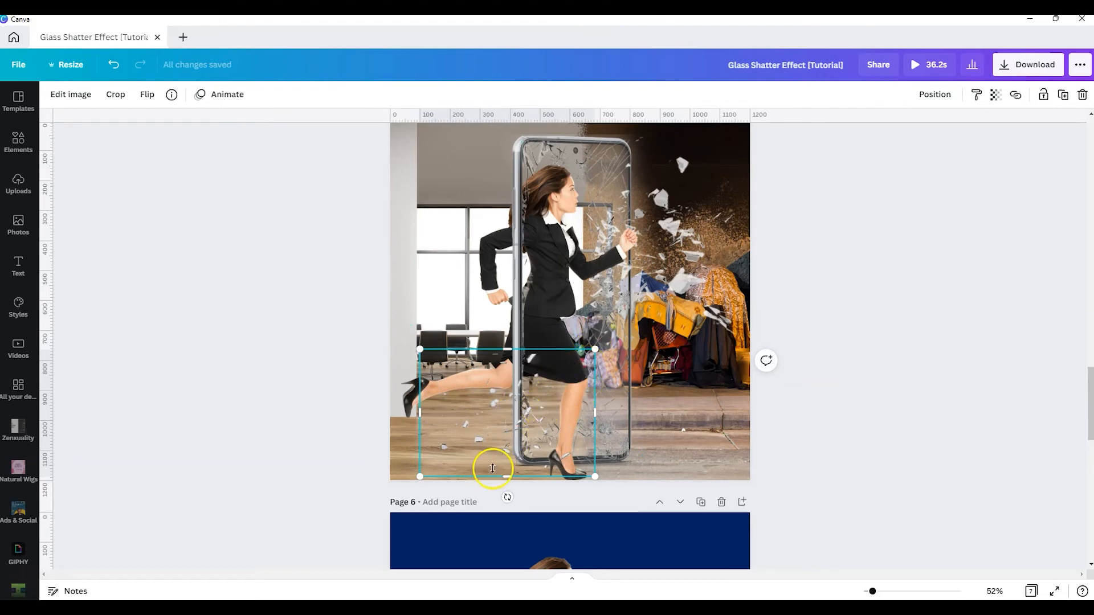
pyautogui.moveTo(595, 349); pyautogui.dragTo(635, 310)
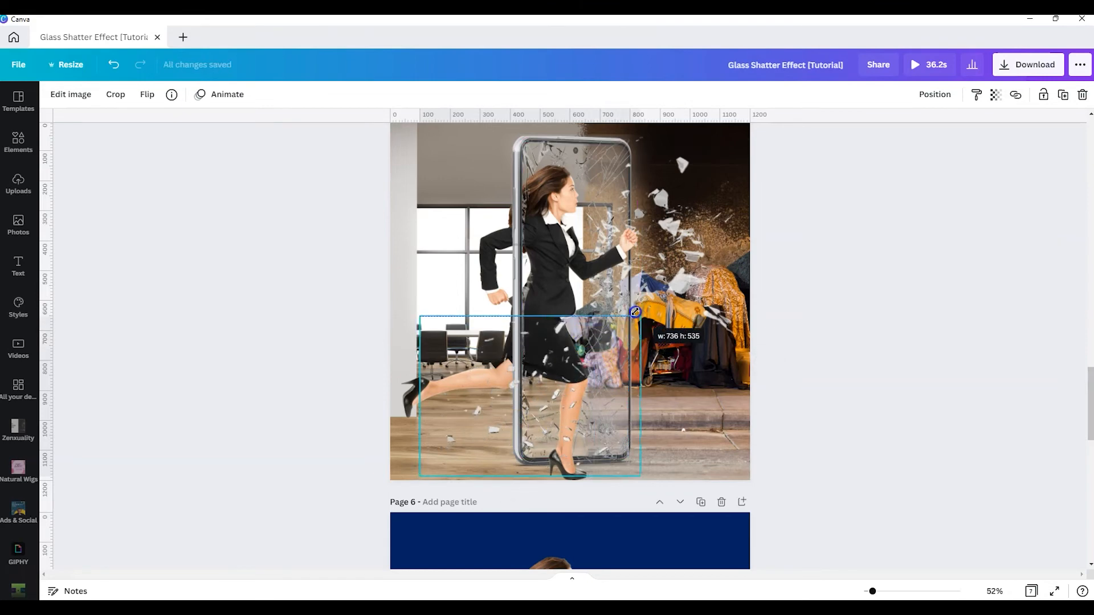
pyautogui.moveTo(635, 311); pyautogui.dragTo(616, 347)
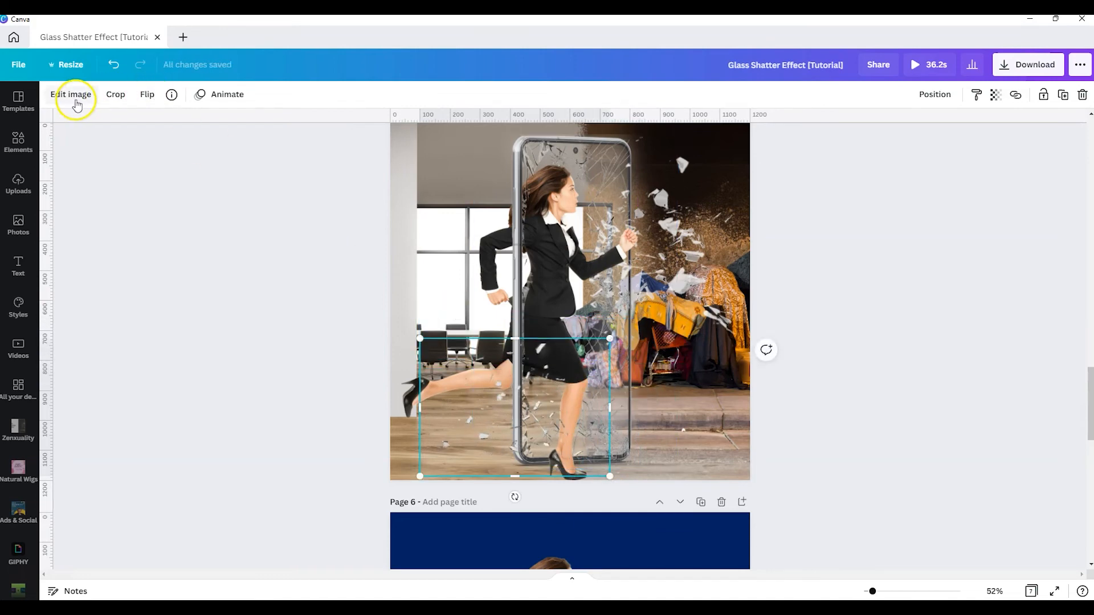
# Compare the image adjustments of the small and large shards, and shift the small shards right across the base of the phone.
pyautogui.click(75, 99)
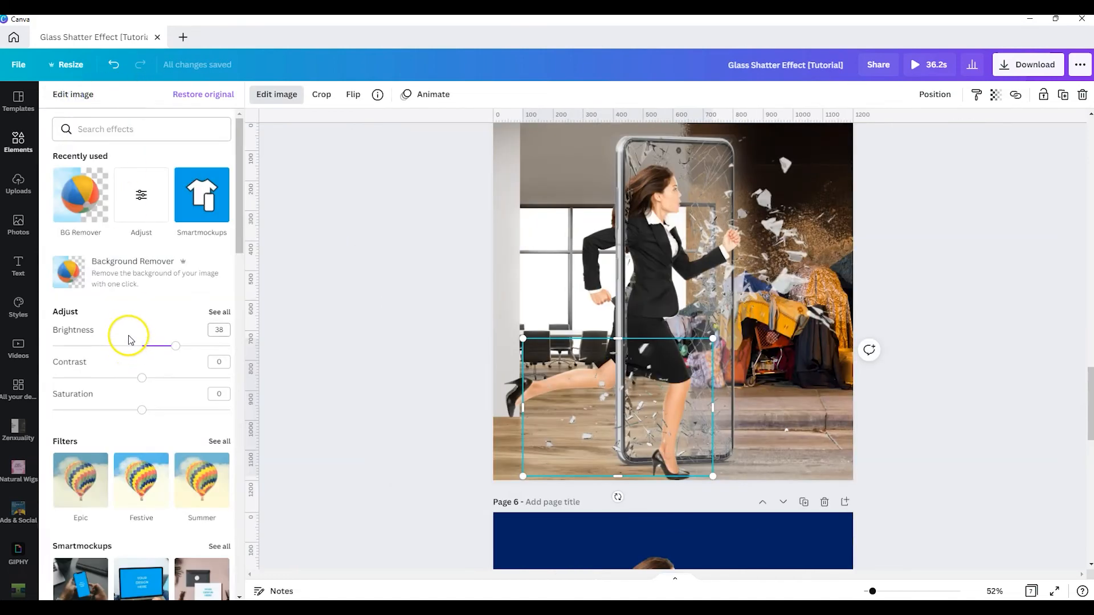
pyautogui.scroll(-5, 135, 415)
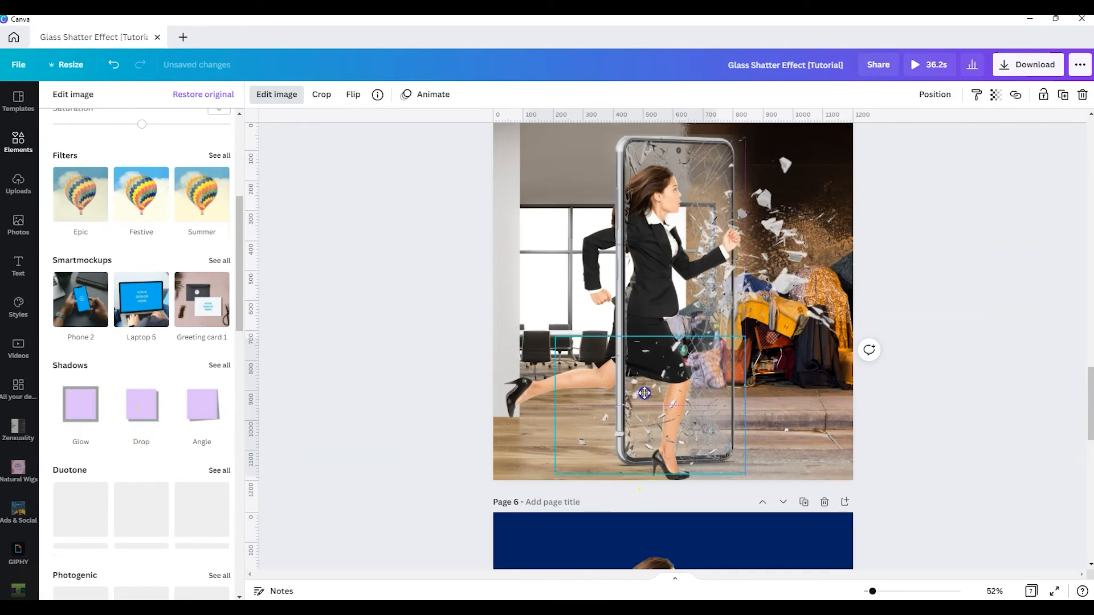
pyautogui.click(782, 206)
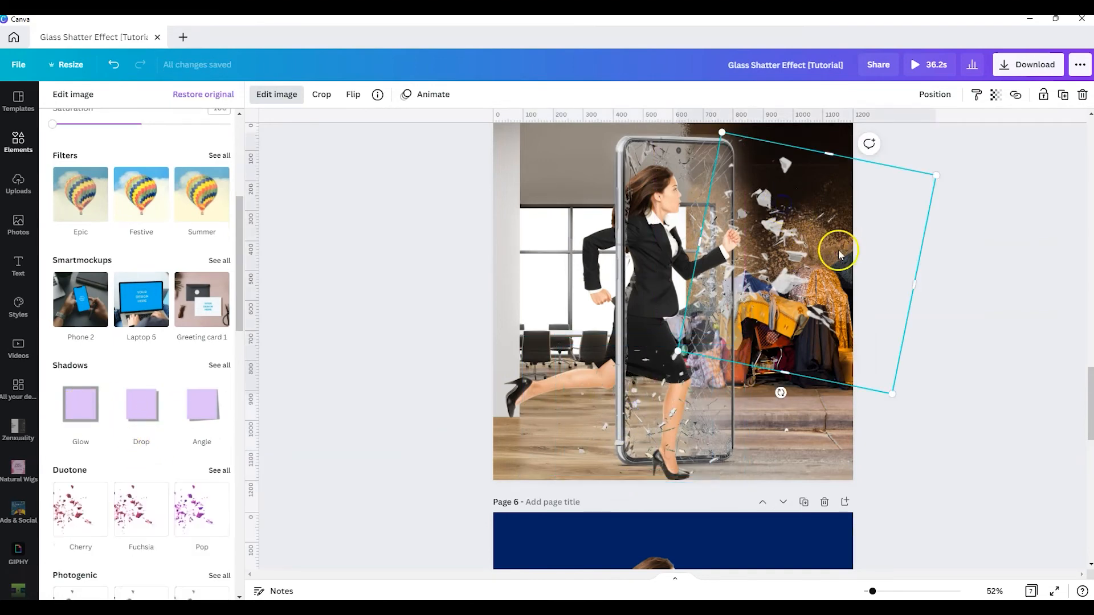
pyautogui.moveTo(653, 420); pyautogui.dragTo(733, 425)
pyautogui.click(966, 437)
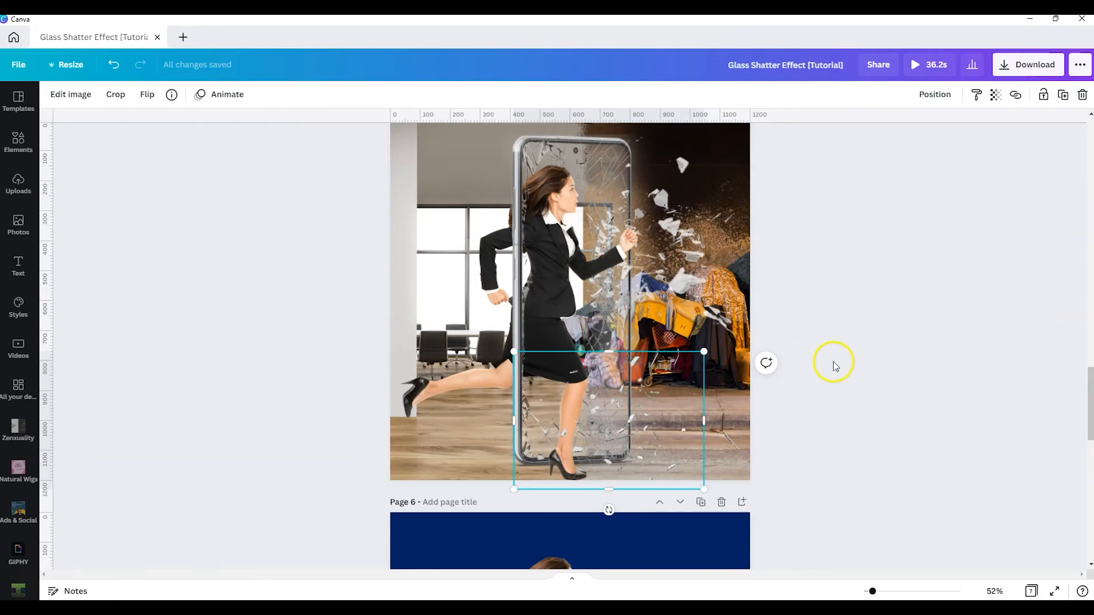
pyautogui.scroll(20, 718, 393)
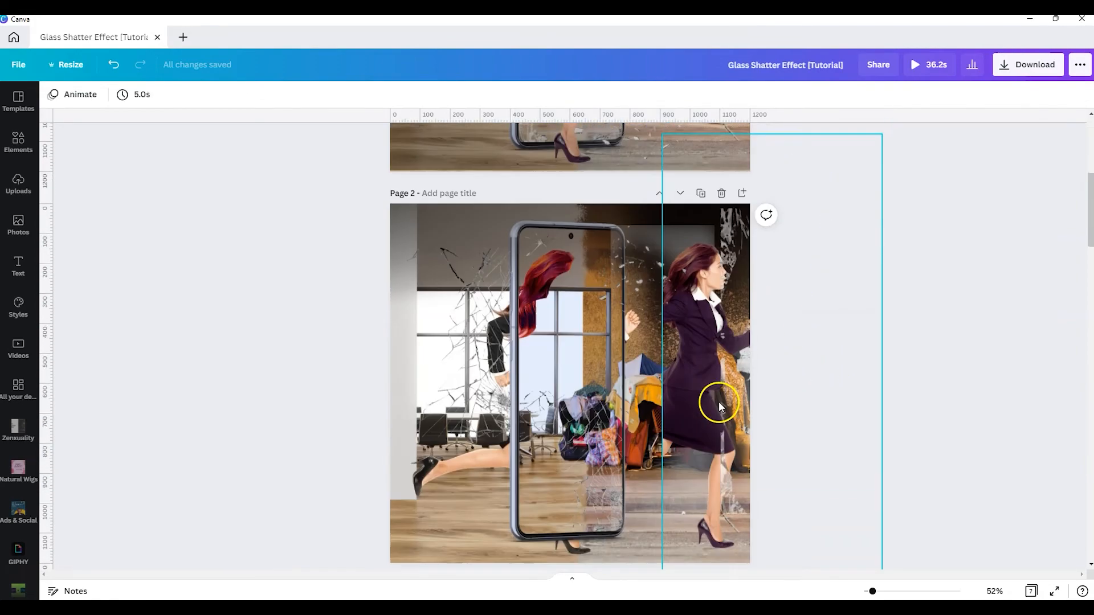
pyautogui.scroll(-20, 726, 411)
pyautogui.scroll(2, 725, 411)
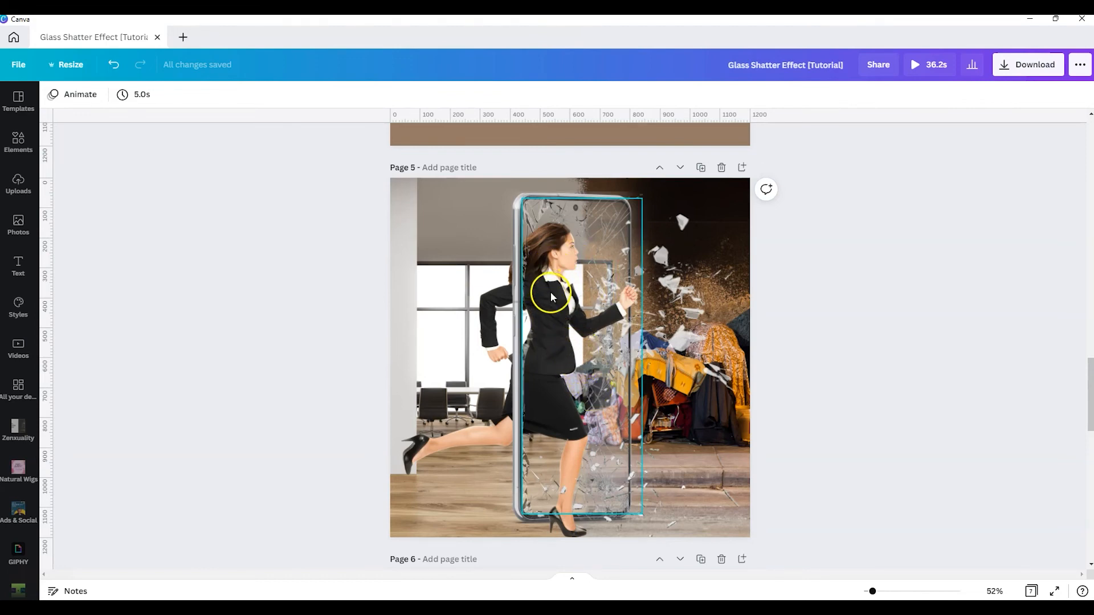
# Check the finished composite on page 1 and move the cracked-glass overlay in front of the woman from page 5 to page 6.
pyautogui.scroll(20, 559, 355)
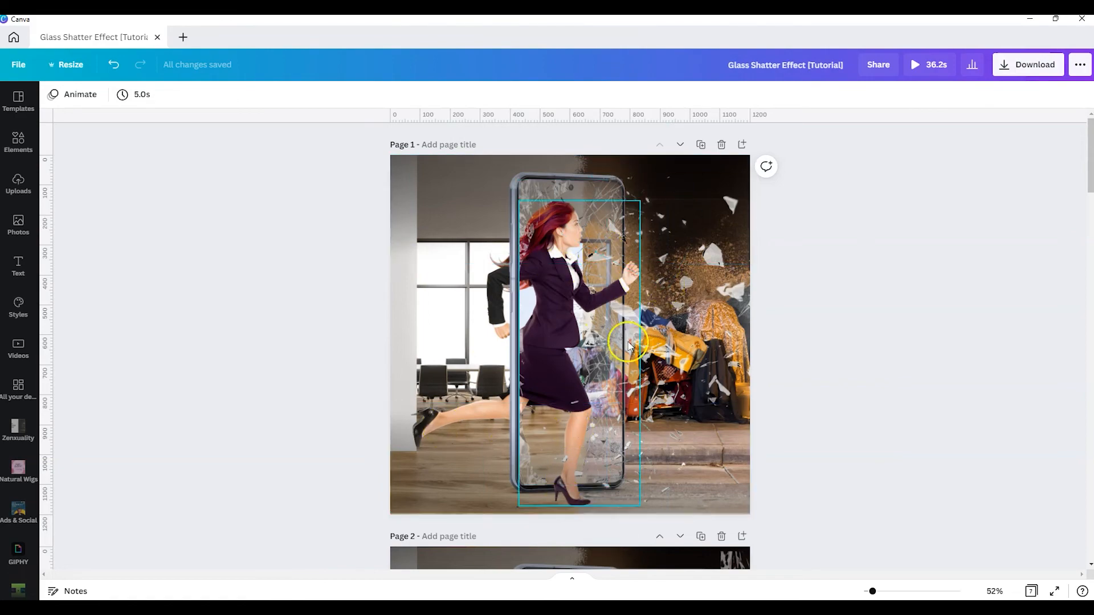
pyautogui.scroll(-3, 792, 356)
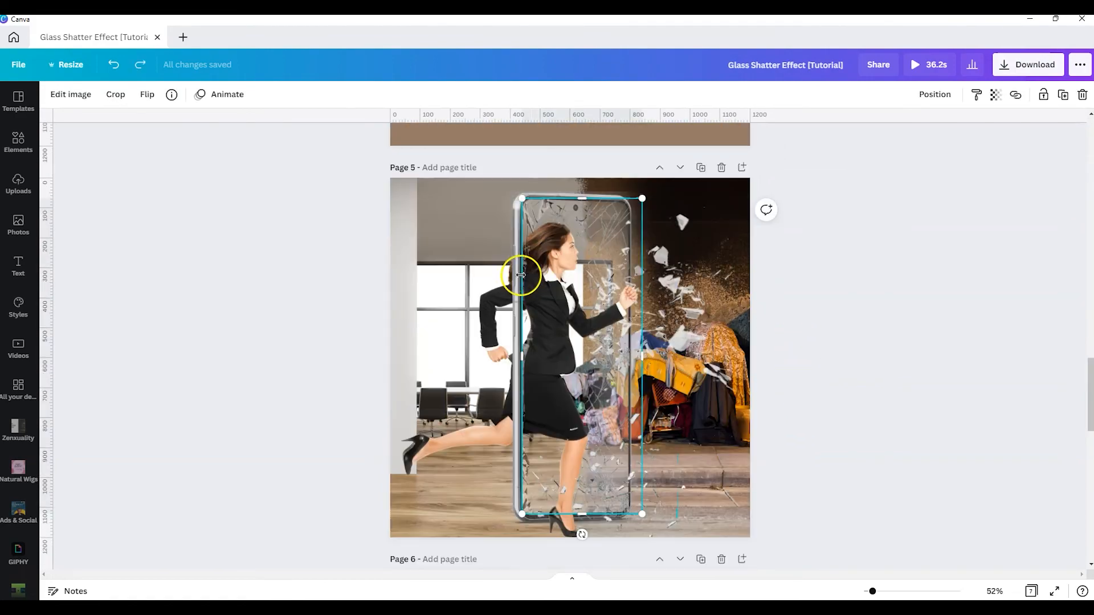
pyautogui.scroll(-1, 613, 261)
pyautogui.scroll(1, 529, 203)
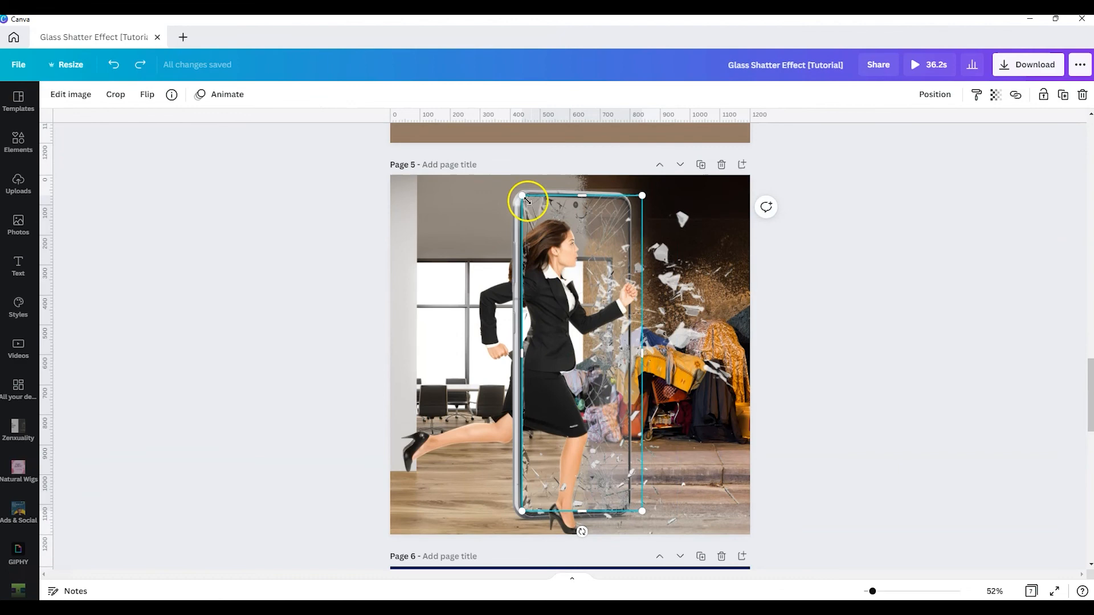
pyautogui.scroll(-1, 613, 248)
pyautogui.scroll(-1, 612, 245)
pyautogui.click(563, 242)
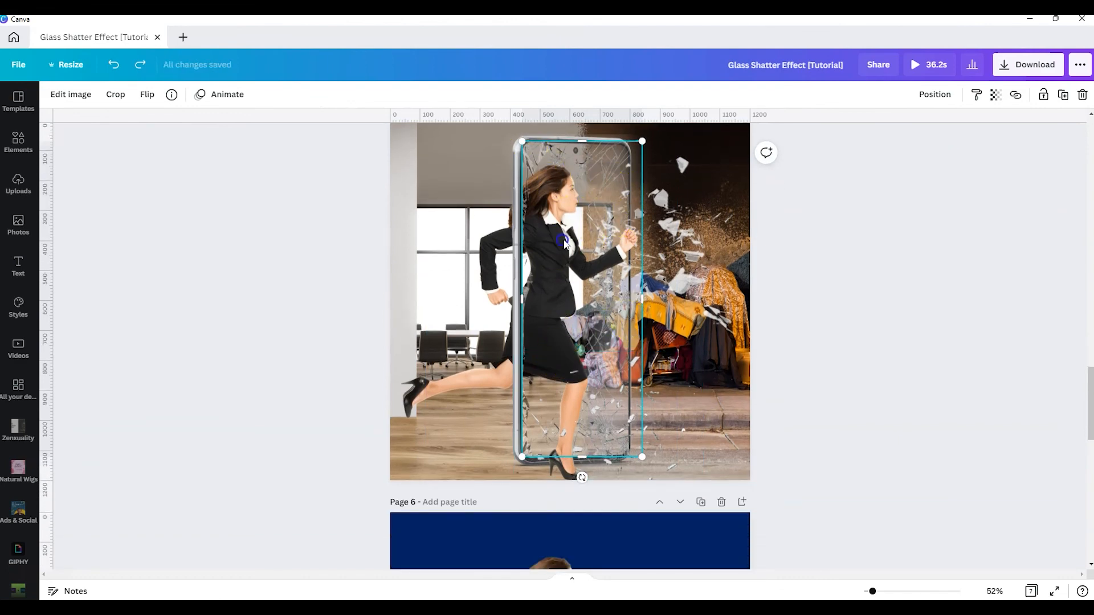
pyautogui.scroll(-6, 578, 350)
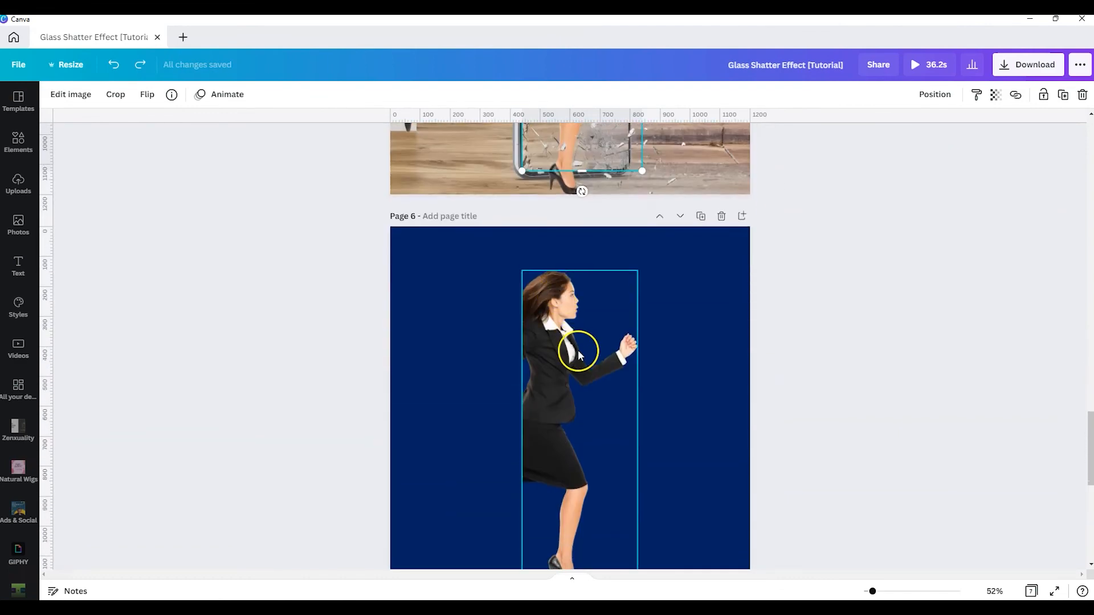
pyautogui.click(567, 366)
pyautogui.click(722, 322)
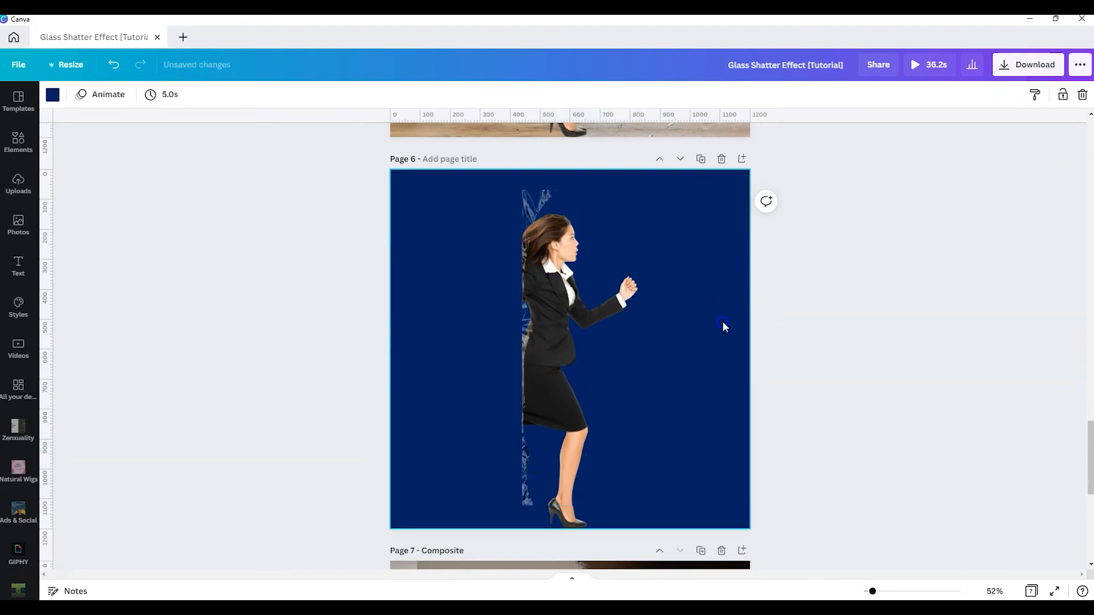
# Apply the Belvedere effect from Photogenic to the front half of the woman on page 5.
pyautogui.scroll(8, 678, 409)
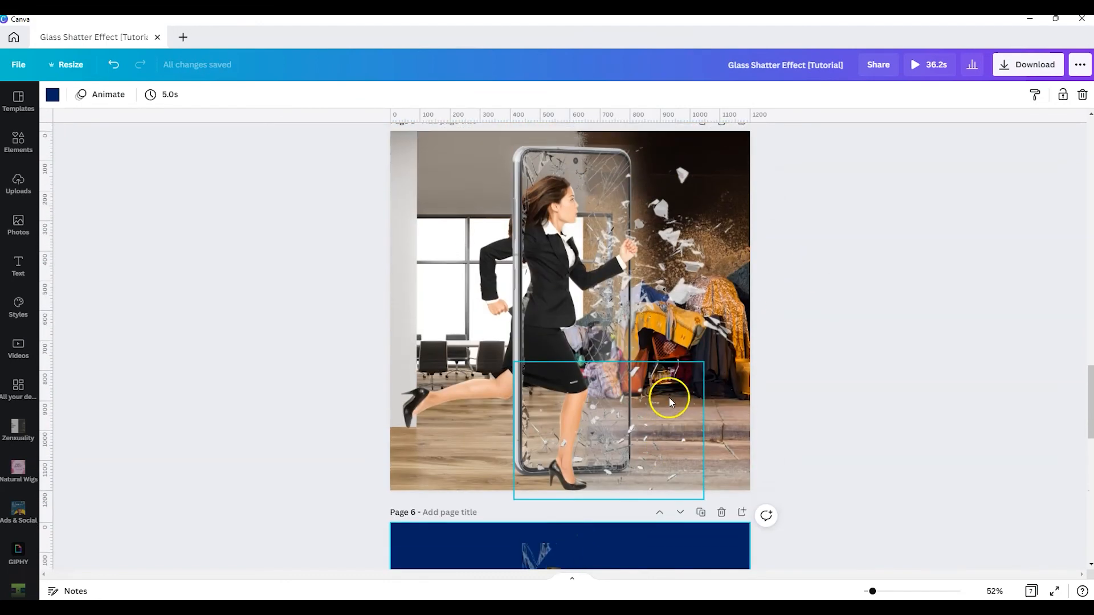
pyautogui.click(535, 272)
pyautogui.click(525, 238)
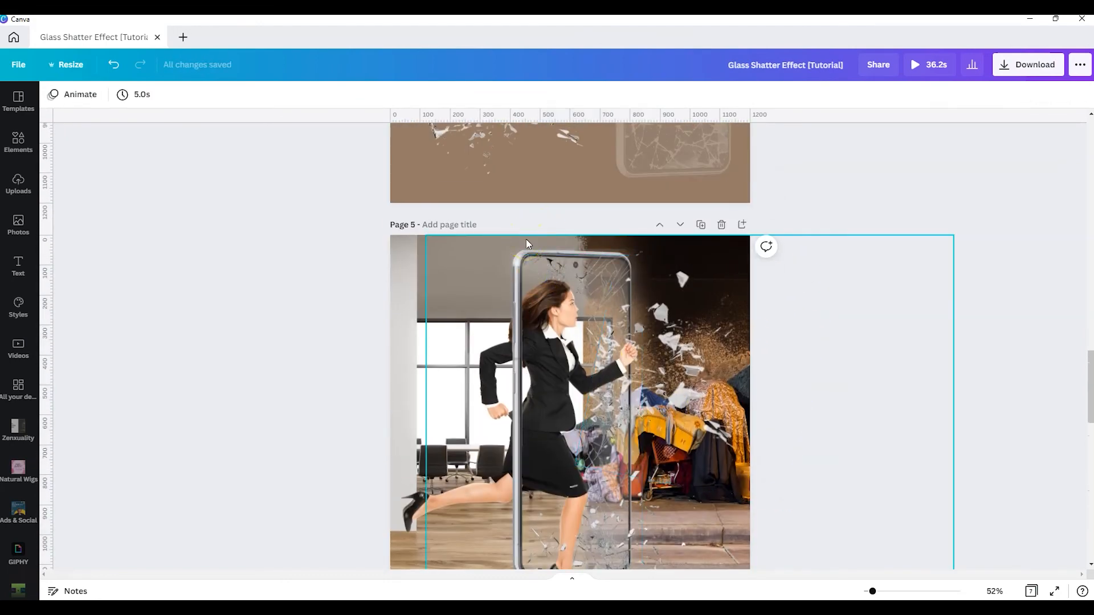
pyautogui.scroll(-2, 530, 245)
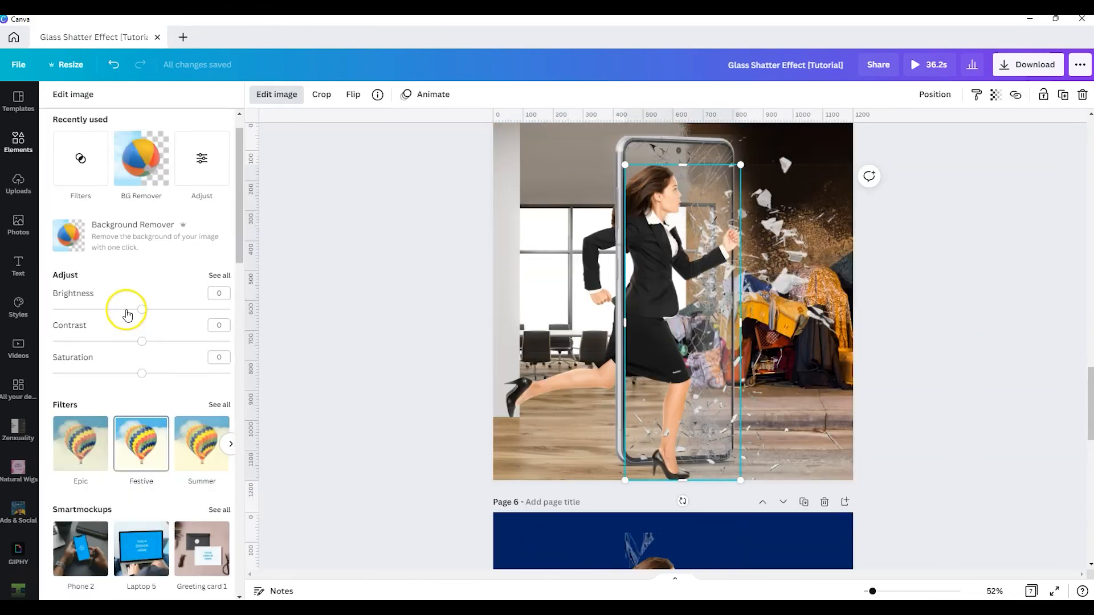
pyautogui.scroll(-9, 126, 315)
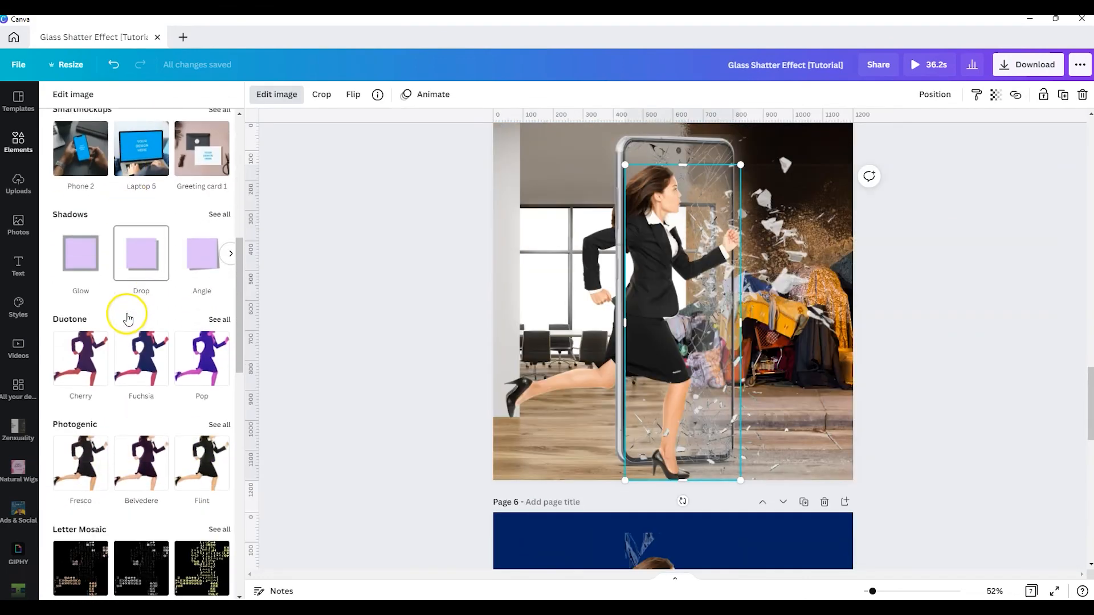
pyautogui.scroll(-2, 122, 319)
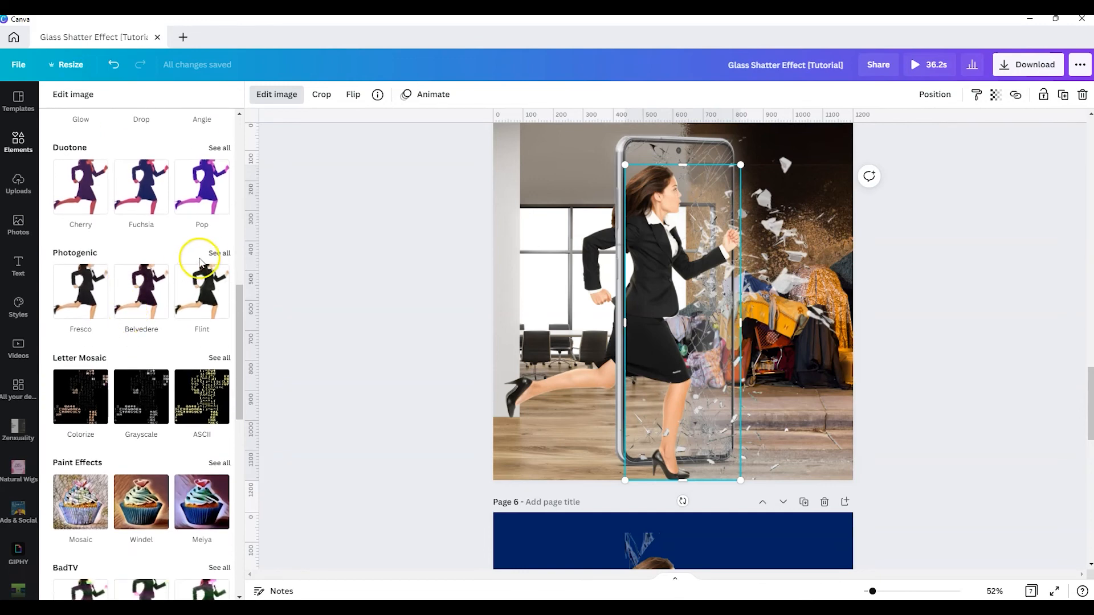
pyautogui.click(218, 252)
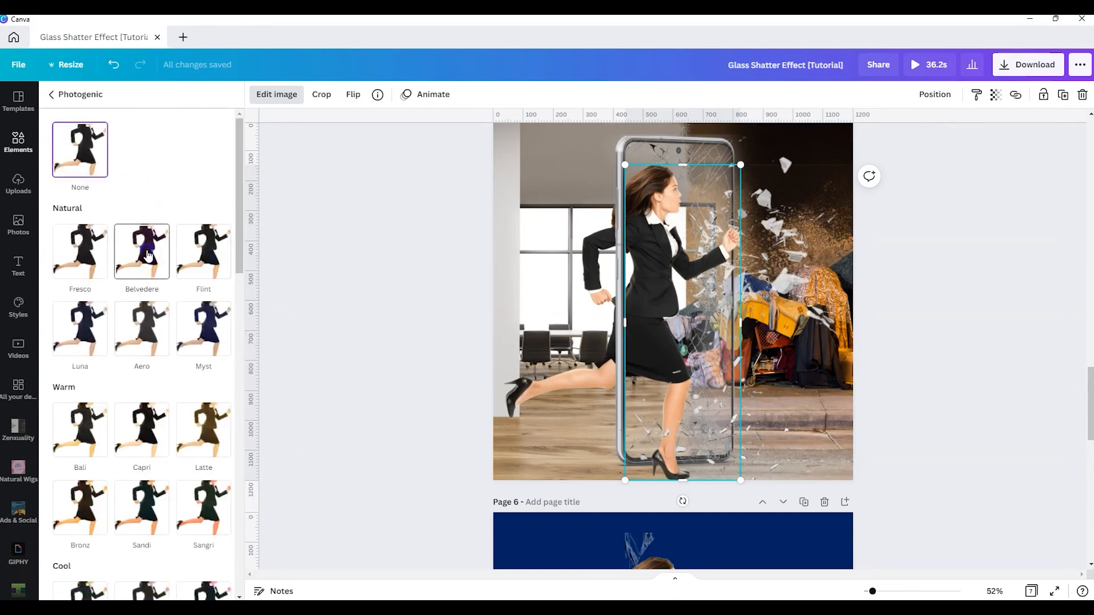
pyautogui.click(147, 254)
pyautogui.click(52, 94)
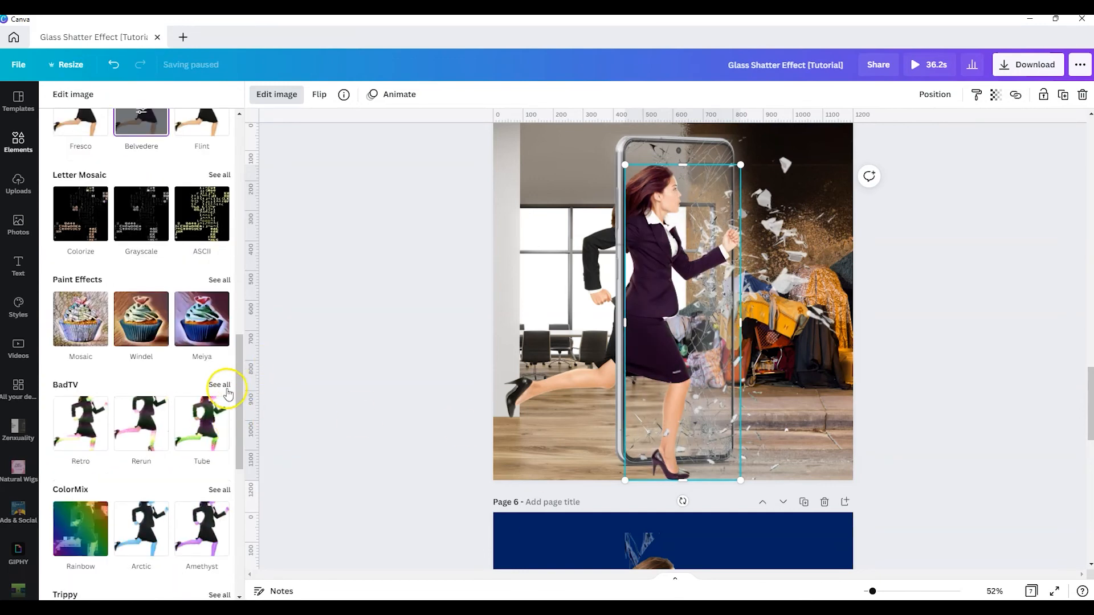
# Raise the saturation of the woman's front half to 38 and compare her colours with the version on page 2.
pyautogui.scroll(15, 148, 359)
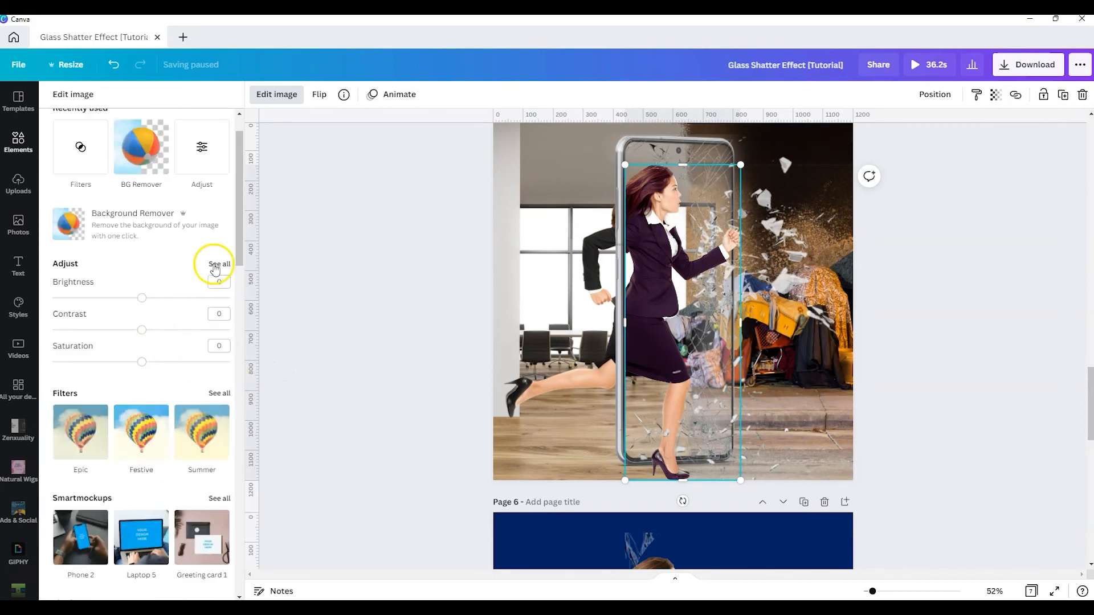
pyautogui.click(214, 266)
pyautogui.moveTo(142, 210); pyautogui.dragTo(176, 210)
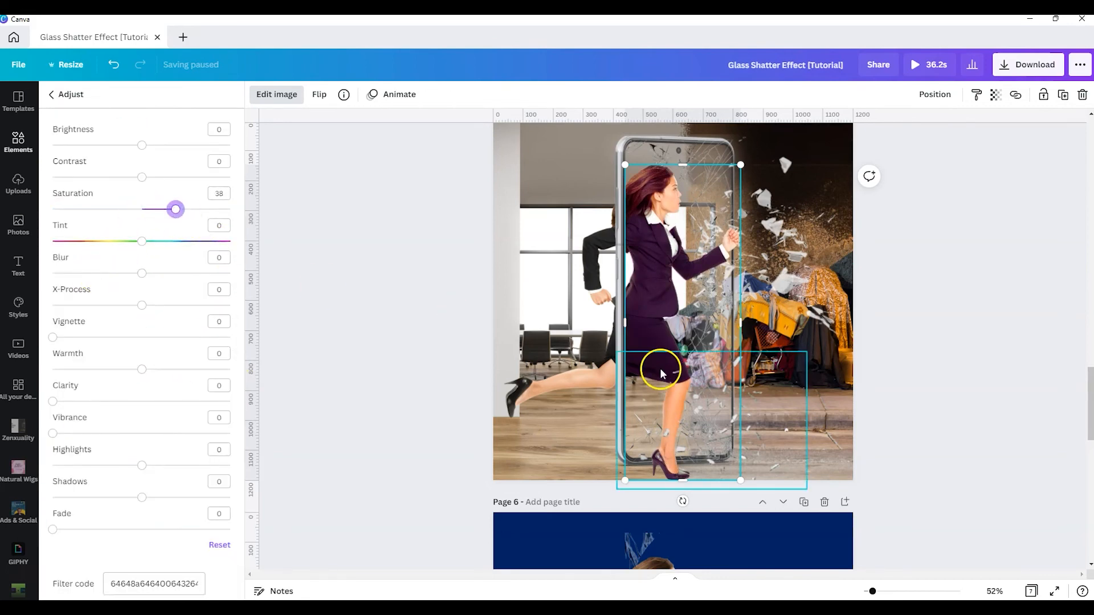
pyautogui.scroll(12, 659, 366)
pyautogui.scroll(10, 607, 387)
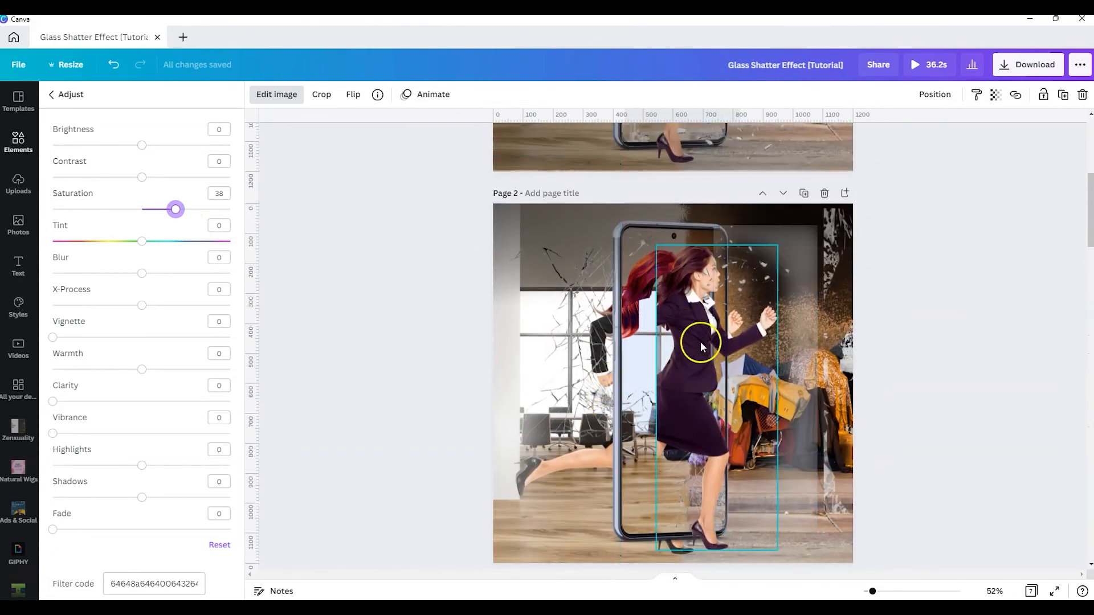
pyautogui.scroll(4, 700, 407)
pyautogui.scroll(-7, 696, 347)
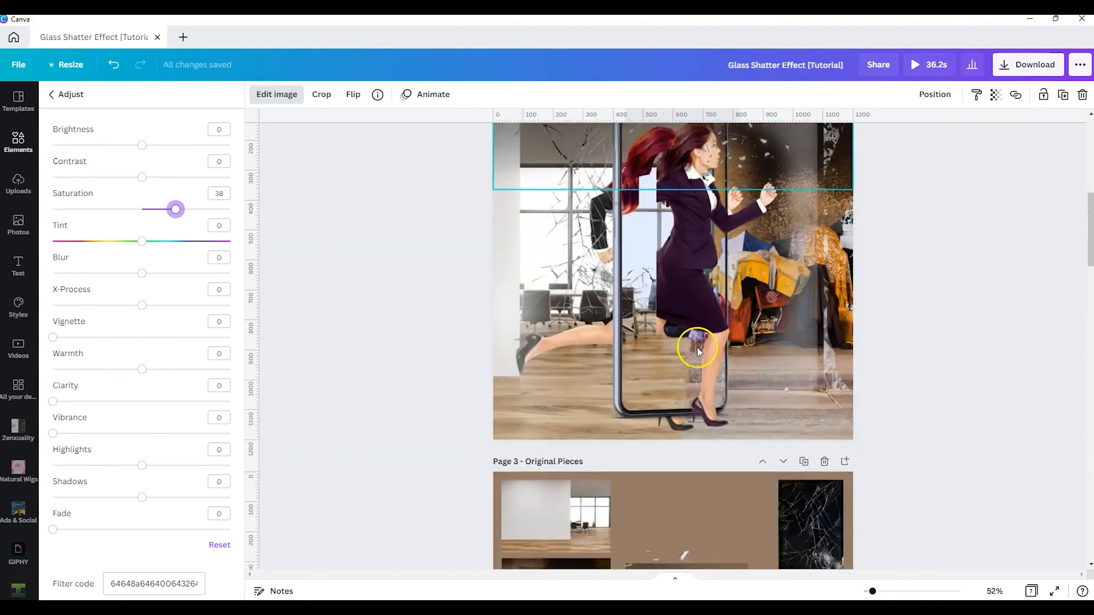
pyautogui.scroll(-15, 693, 376)
pyautogui.click(692, 384)
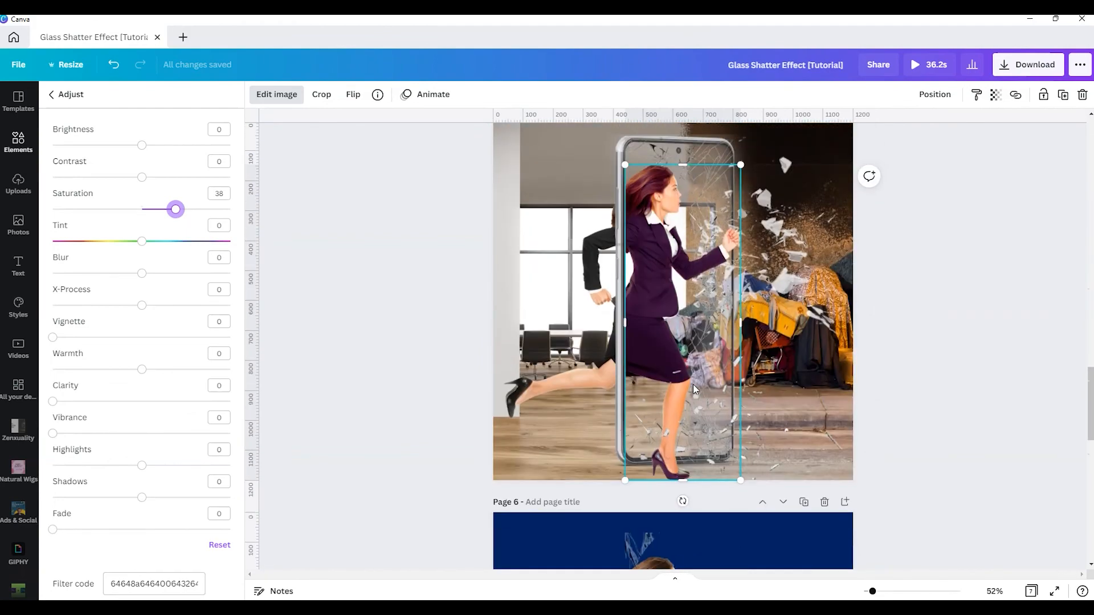
# Reset the saturation of the woman's front half to 0.
pyautogui.click(292, 257)
pyautogui.moveTo(176, 210); pyautogui.dragTo(151, 212)
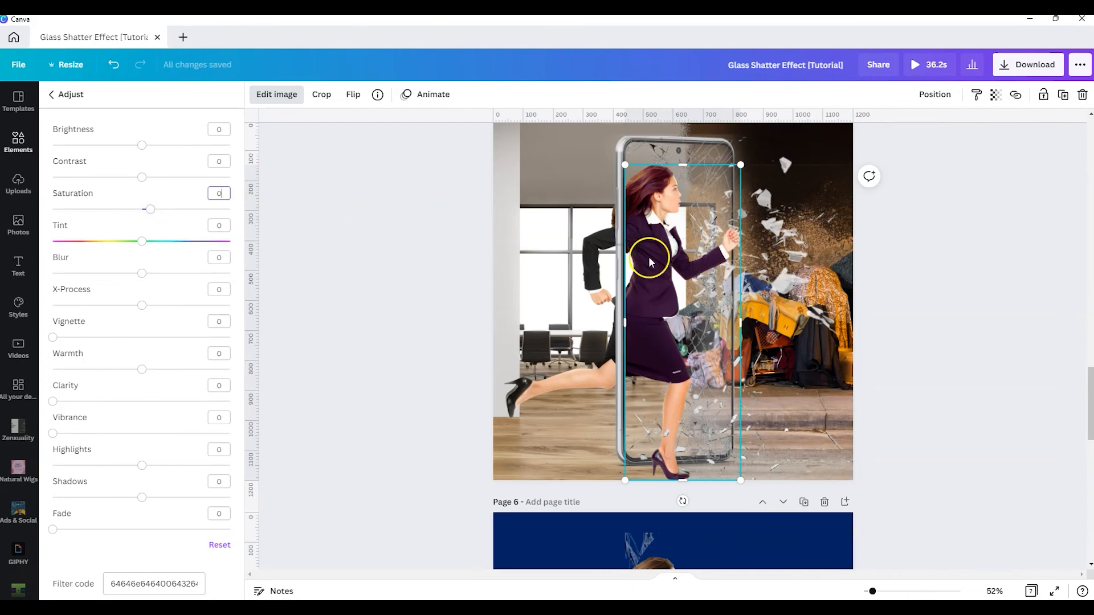
pyautogui.click(649, 308)
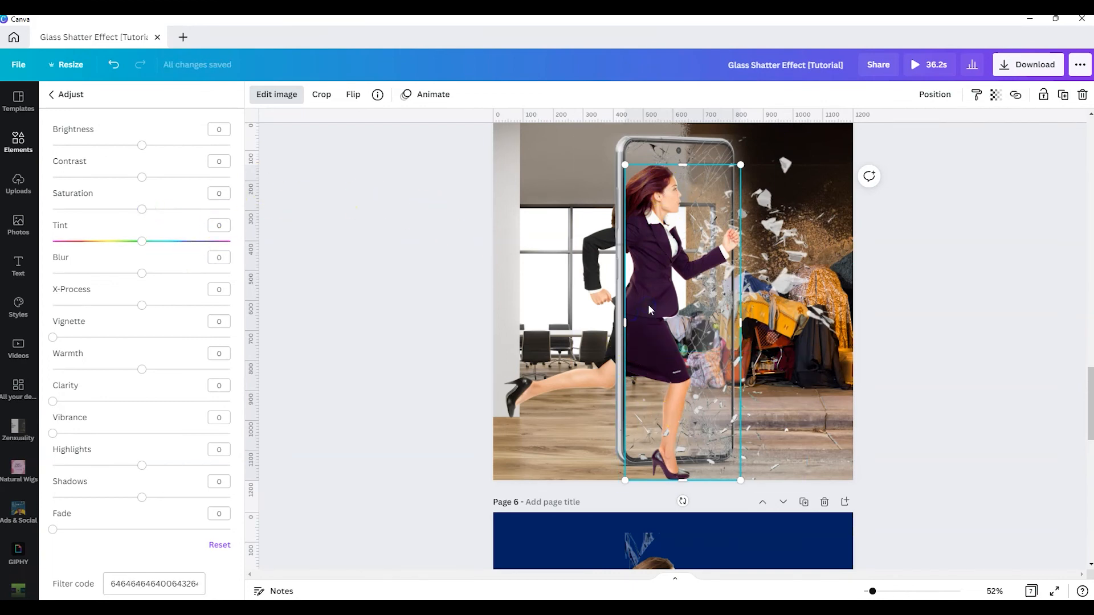
# Duplicate the woman's front half, crop the copy at the skirt hem, and set its tint to 86.
pyautogui.moveTo(649, 309); pyautogui.dragTo(659, 305)
pyautogui.click(656, 450)
pyautogui.moveTo(685, 481); pyautogui.dragTo(683, 382)
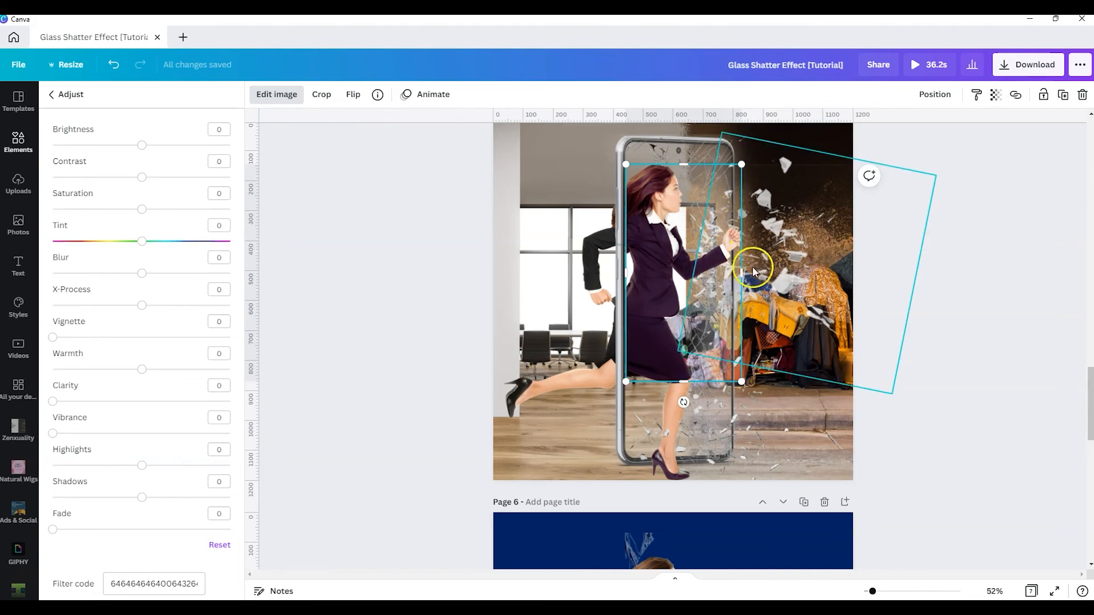
pyautogui.moveTo(742, 268); pyautogui.dragTo(745, 269)
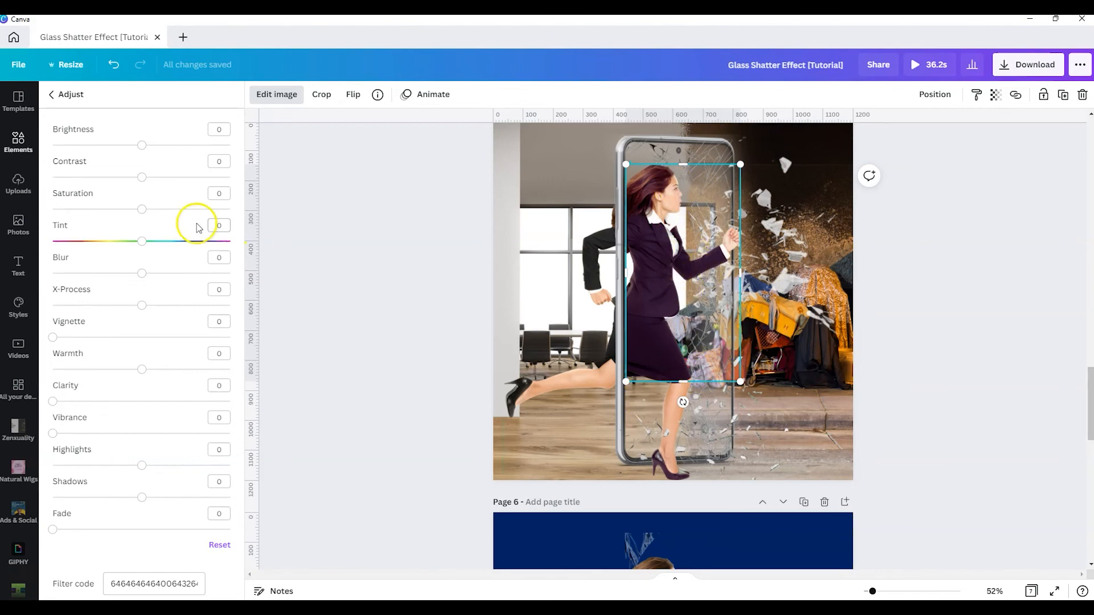
pyautogui.moveTo(141, 241); pyautogui.dragTo(221, 244)
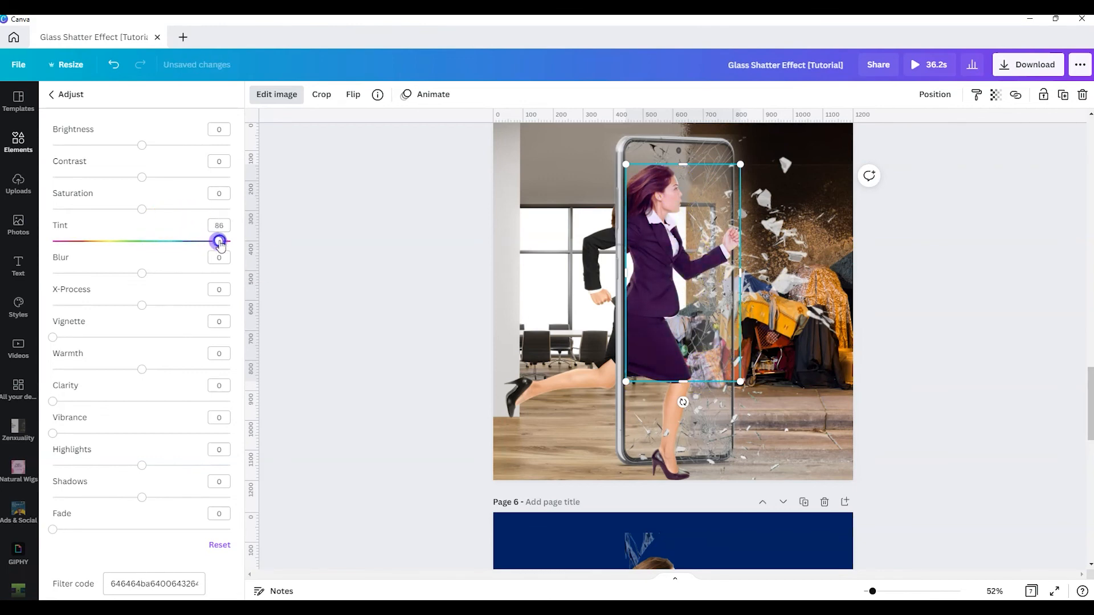
# Erase the face, hand and leg skin from the cropped copy with brush sizes 43 and 26, and increase its saturation.
pyautogui.click(51, 94)
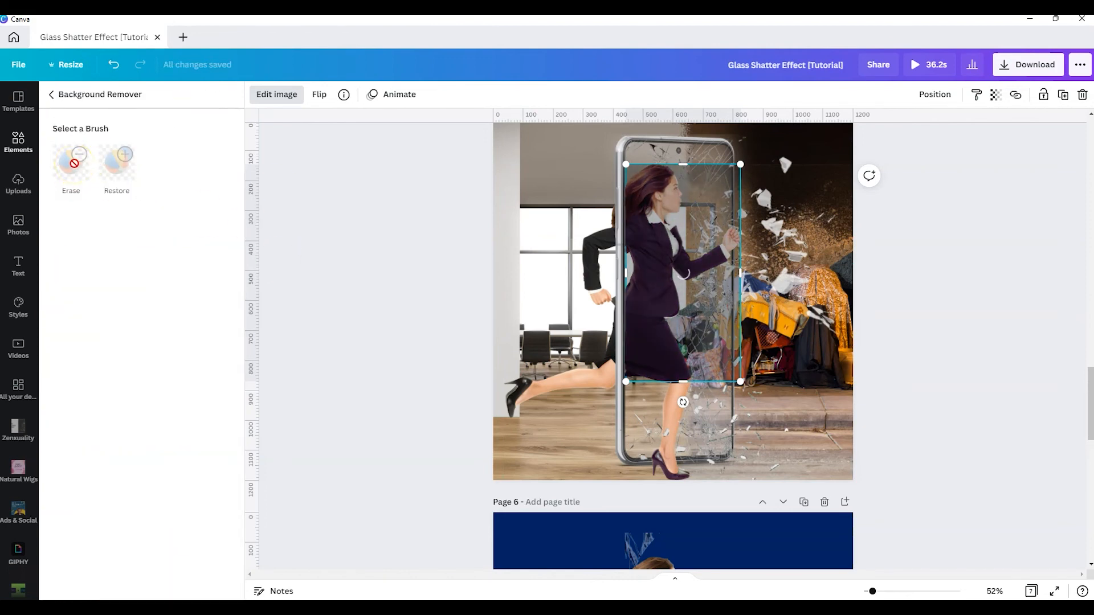
pyautogui.moveTo(796, 223); pyautogui.dragTo(791, 211)
pyautogui.moveTo(96, 229); pyautogui.dragTo(127, 228)
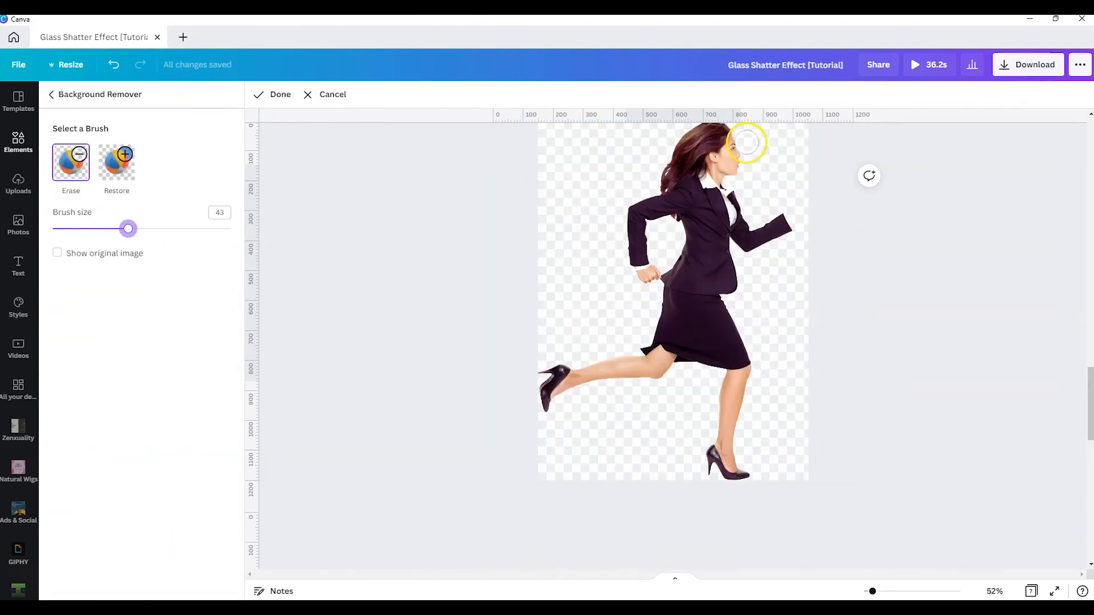
pyautogui.moveTo(734, 153); pyautogui.dragTo(715, 176)
pyautogui.moveTo(652, 276); pyautogui.dragTo(637, 279)
pyautogui.moveTo(127, 228); pyautogui.dragTo(97, 228)
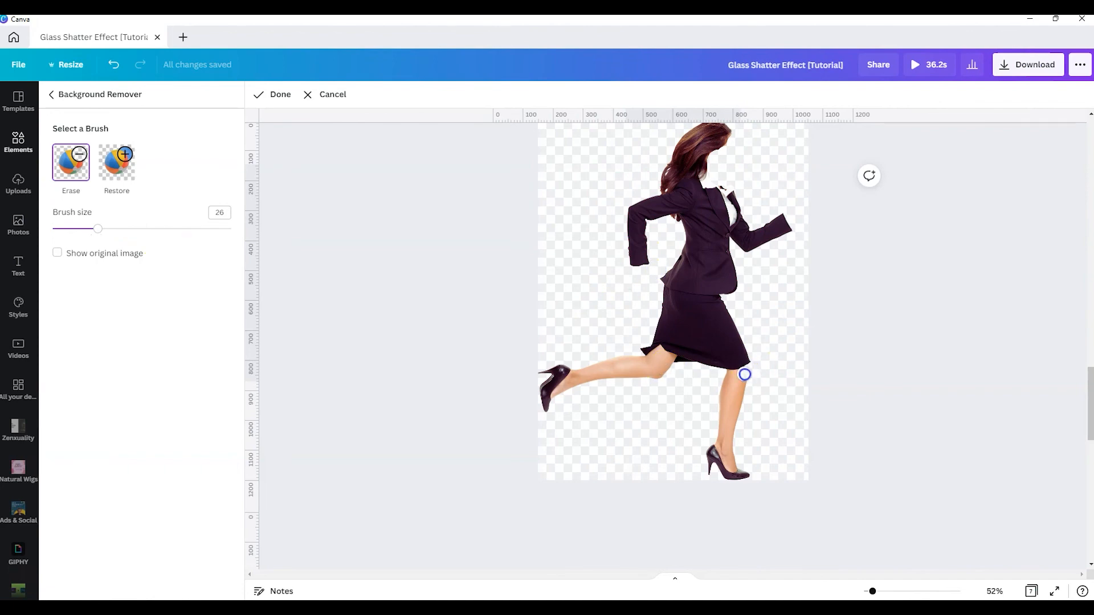
pyautogui.moveTo(745, 375)
pyautogui.mouseDown()
pyautogui.moveTo(720, 430)
pyautogui.moveTo(729, 455)
pyautogui.moveTo(745, 418)
pyautogui.mouseUp()
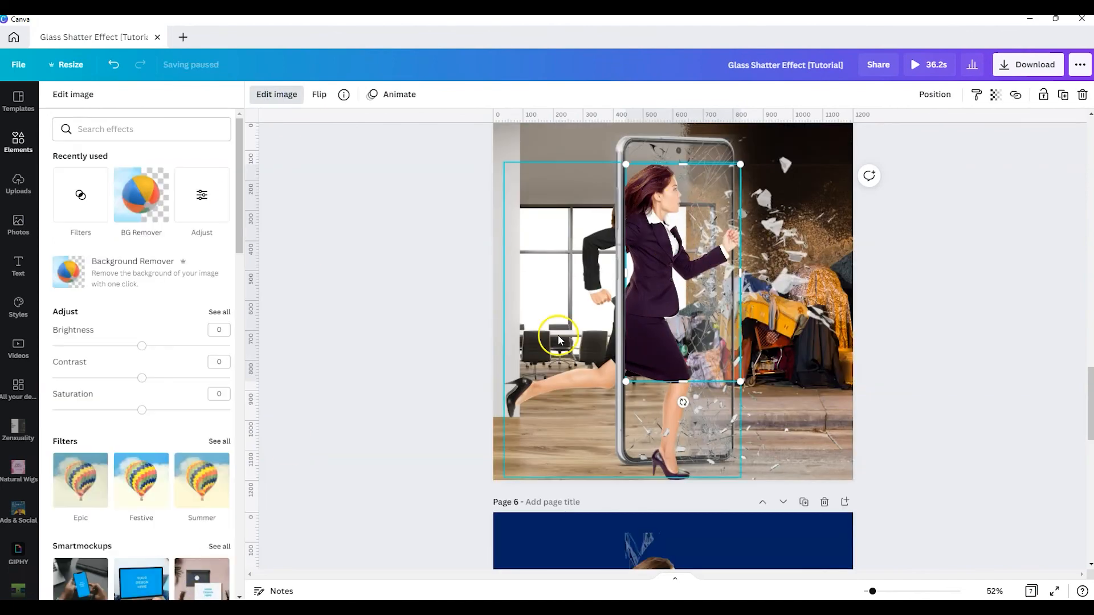
pyautogui.moveTo(142, 378); pyautogui.dragTo(209, 413)
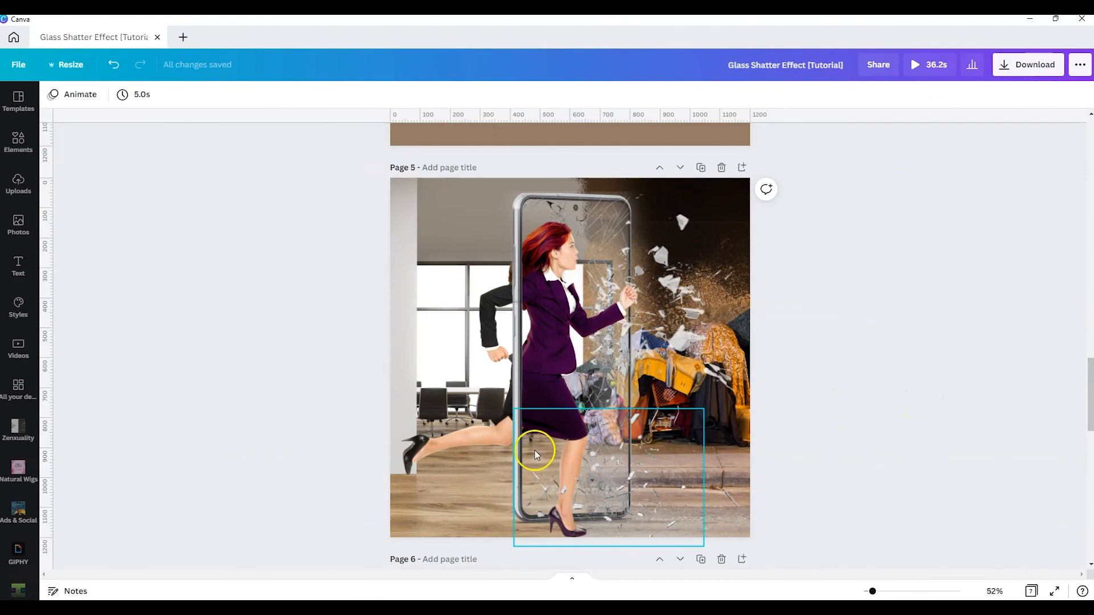
# Move the scattered shards on the original pieces page off the hair image and shift that image slightly left.
pyautogui.scroll(10, 560, 431)
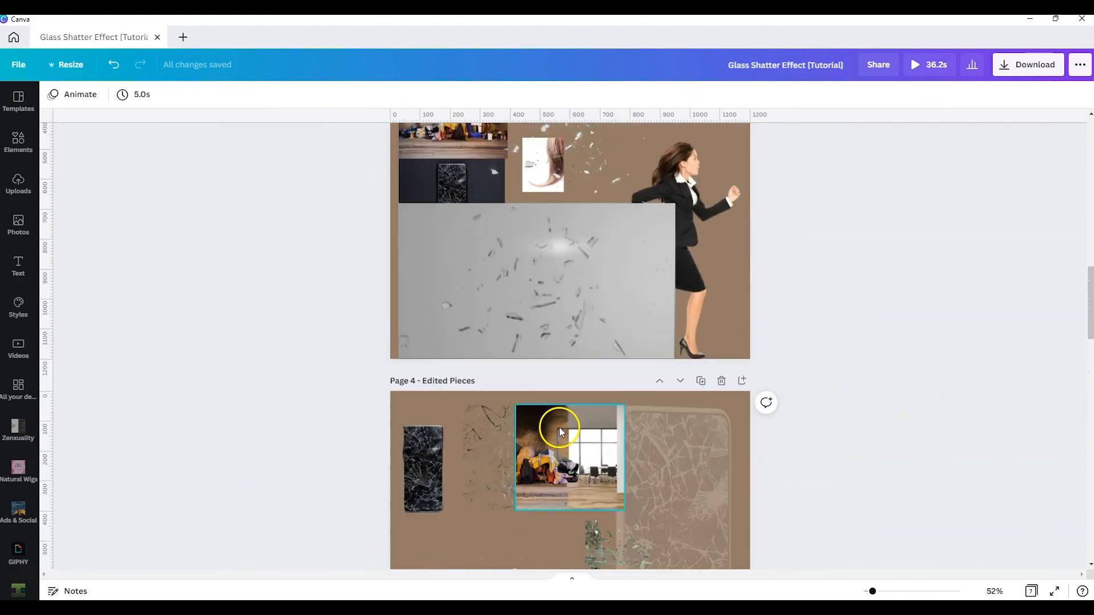
pyautogui.scroll(5, 564, 422)
pyautogui.moveTo(562, 392); pyautogui.dragTo(654, 294)
pyautogui.click(541, 419)
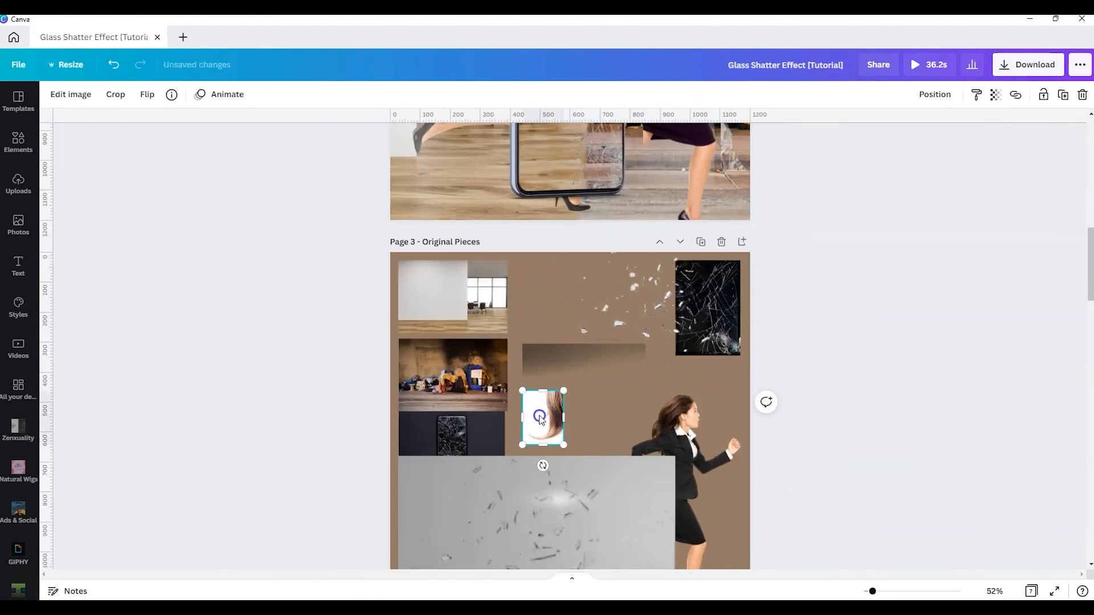
pyautogui.moveTo(545, 420); pyautogui.dragTo(536, 424)
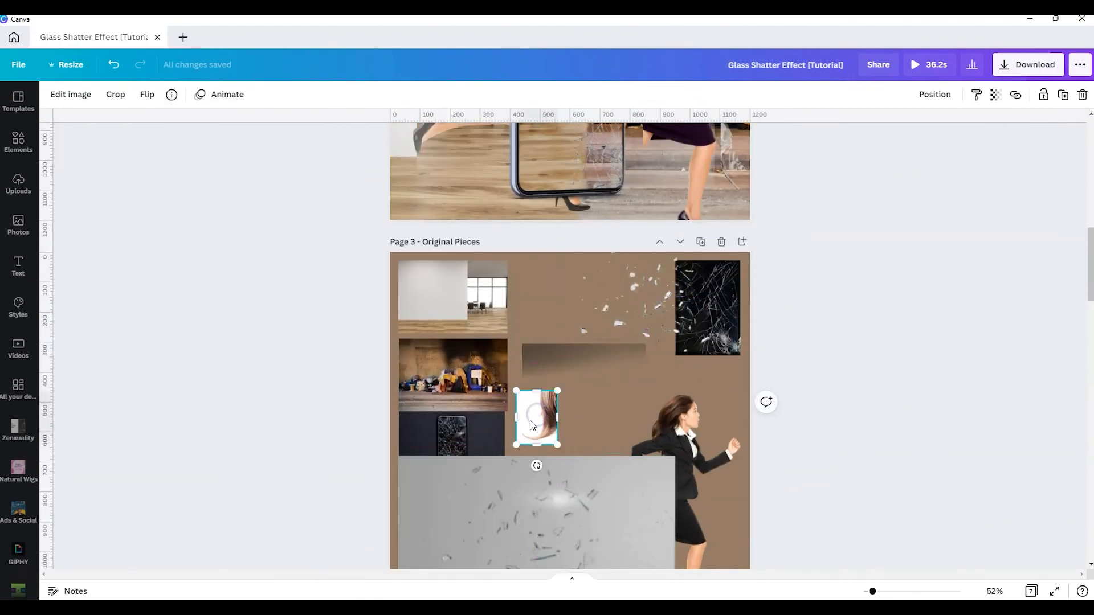
# Check how the hair is used on page 2 and paste a copy of the hair image into the page 5 composite.
pyautogui.scroll(6, 541, 420)
pyautogui.scroll(-2, 586, 399)
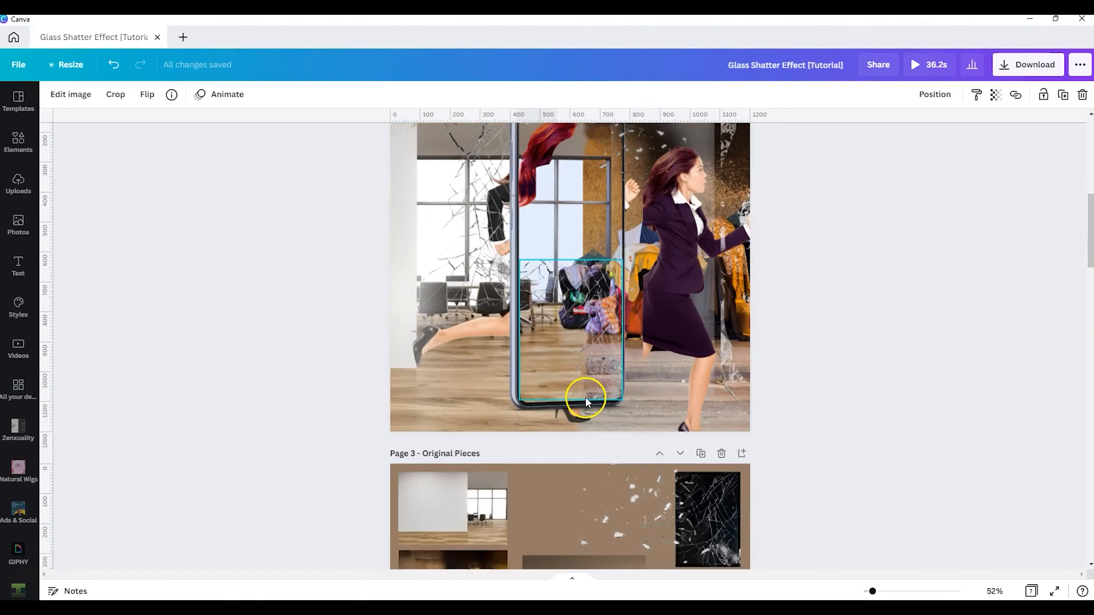
pyautogui.scroll(-15, 587, 401)
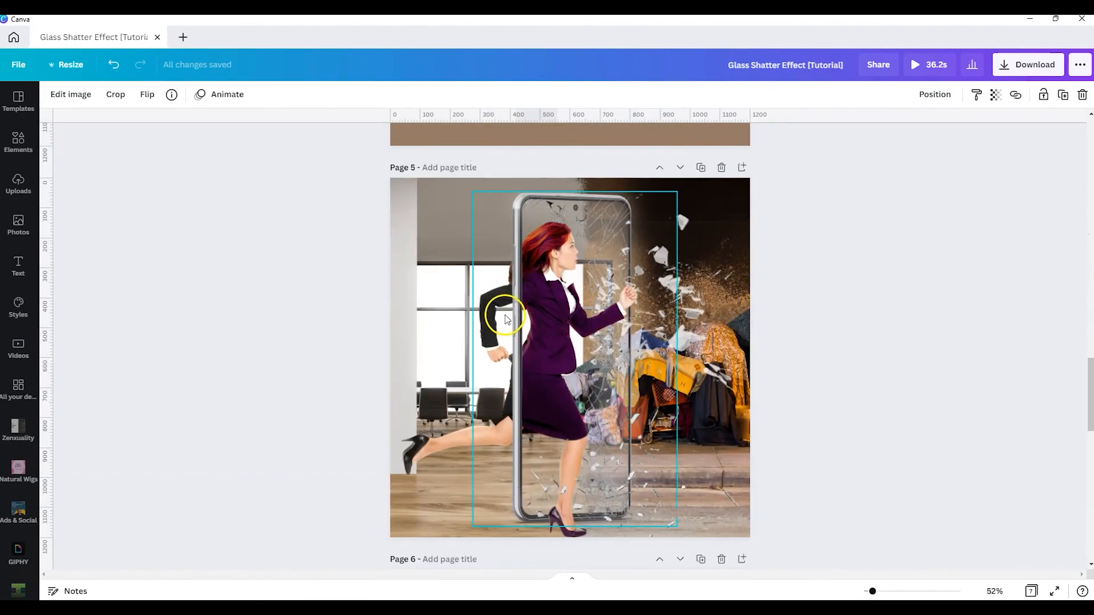
pyautogui.click(505, 319)
pyautogui.hotkey('ctrl', 'v')
# Rotate the pasted hair image so the strands trail backwards and place it behind the woman's head beside the phone frame.
pyautogui.moveTo(556, 330); pyautogui.dragTo(476, 284)
pyautogui.moveTo(465, 333); pyautogui.dragTo(422, 319)
pyautogui.moveTo(477, 296); pyautogui.dragTo(419, 342)
pyautogui.click(559, 306)
pyautogui.click(490, 268)
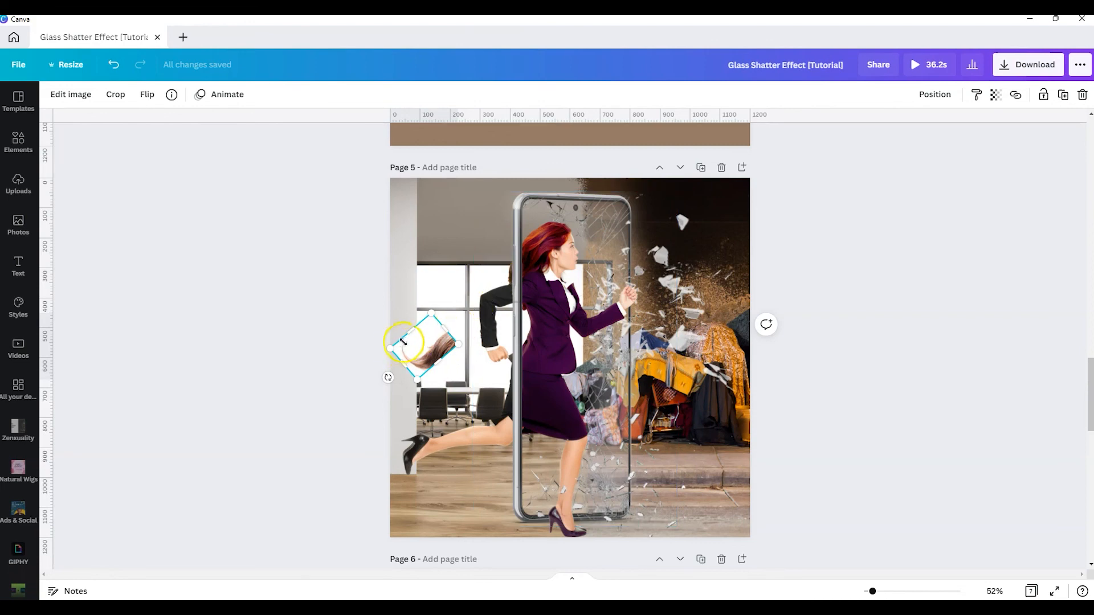
pyautogui.moveTo(427, 351); pyautogui.dragTo(490, 282)
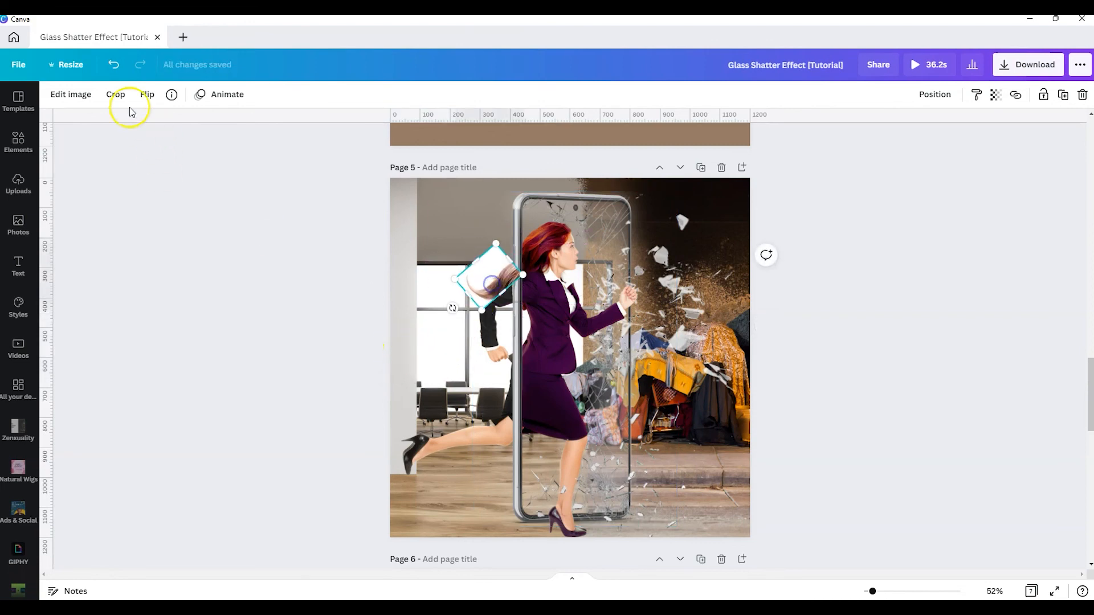
# Remove the background from the pasted hair image with the Background Remover.
pyautogui.click(67, 97)
pyautogui.click(115, 262)
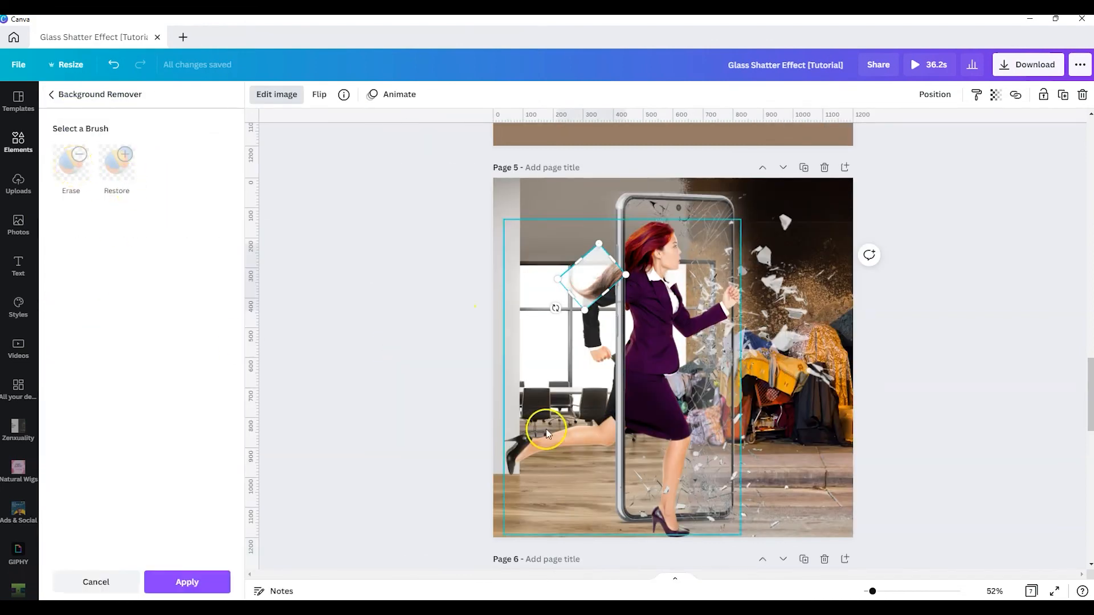
pyautogui.click(187, 581)
# Set the hair image's warmth to 49, highlights to -59 and brightness to -34, and nudge it slightly upward.
pyautogui.click(220, 312)
pyautogui.moveTo(142, 369); pyautogui.dragTo(185, 370)
pyautogui.moveTo(142, 465); pyautogui.dragTo(89, 468)
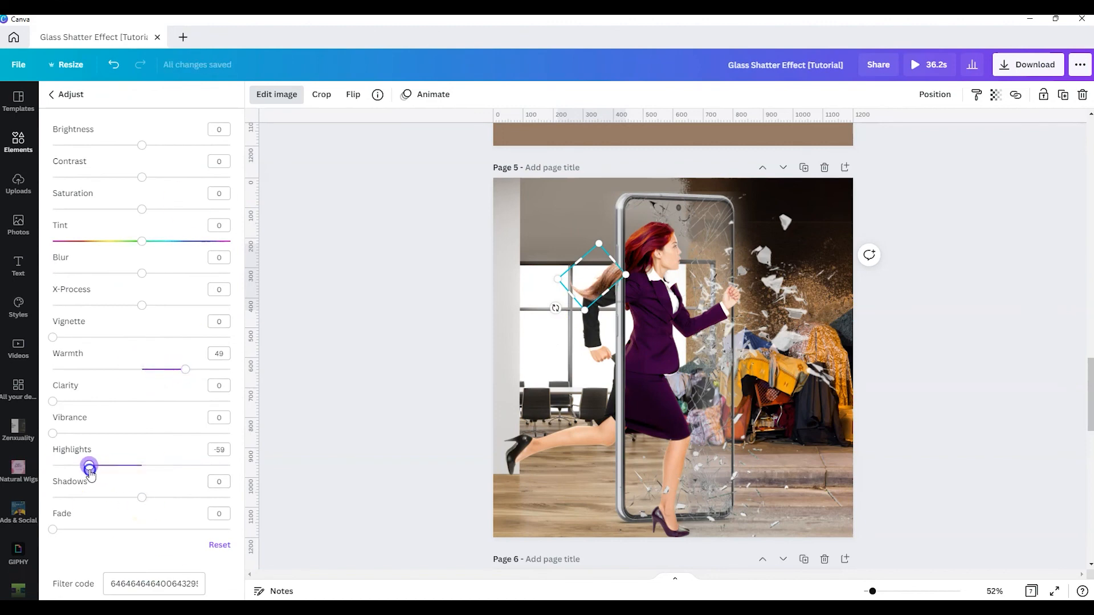
pyautogui.moveTo(599, 271); pyautogui.dragTo(603, 263)
pyautogui.moveTo(142, 145); pyautogui.dragTo(108, 145)
# Shift the trailing hair image closer to the woman's head and send it backward in the layer order.
pyautogui.click(935, 94)
pyautogui.click(884, 131)
pyautogui.click(450, 275)
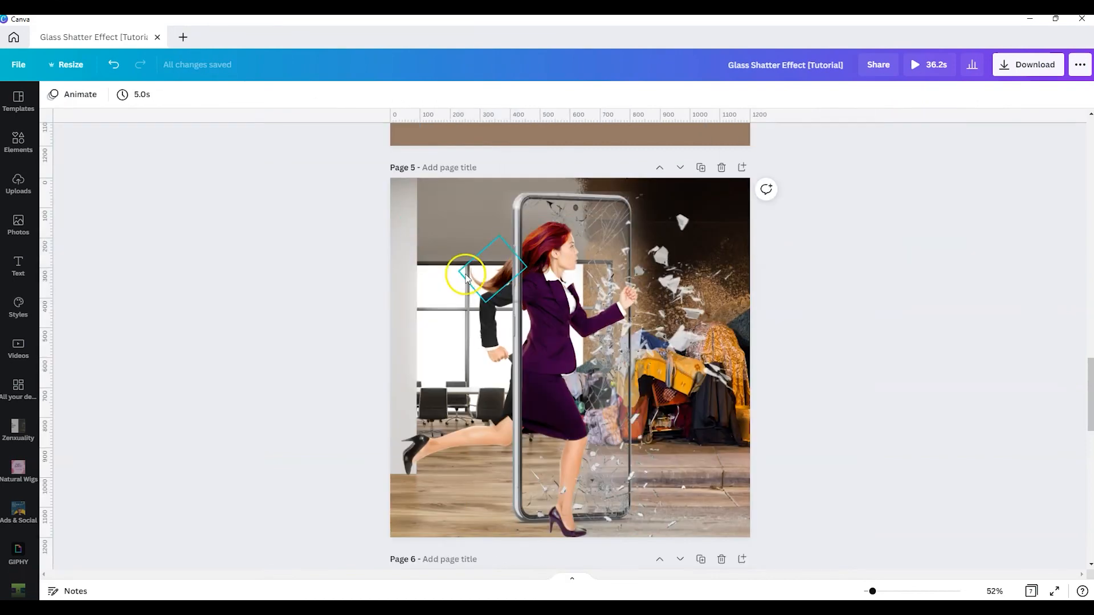
pyautogui.click(466, 277)
pyautogui.click(935, 95)
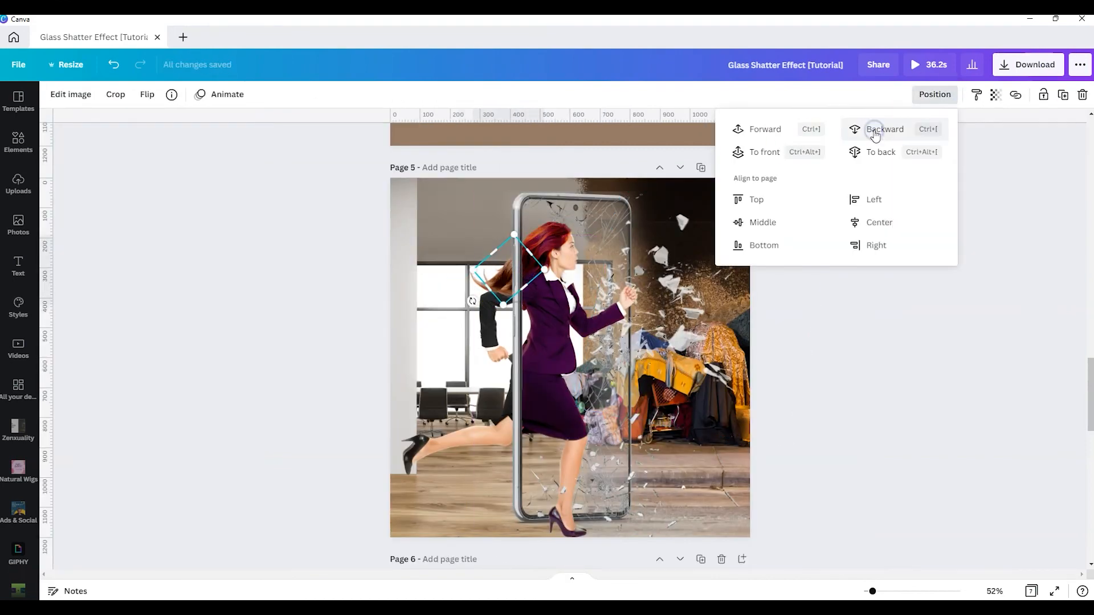
pyautogui.click(906, 313)
# Duplicate the hair image, rotate the copy nearly upright and place it lower, behind the woman's shoulder.
pyautogui.click(500, 278)
pyautogui.hotkey('ctrl', 'd')
pyautogui.moveTo(477, 330); pyautogui.dragTo(491, 353)
pyautogui.moveTo(516, 305); pyautogui.dragTo(512, 292)
# Try the Fuchsia Duotone effect on the hair copy with a changed intensity and a highlight colour sampled from the woman's hair.
pyautogui.click(71, 95)
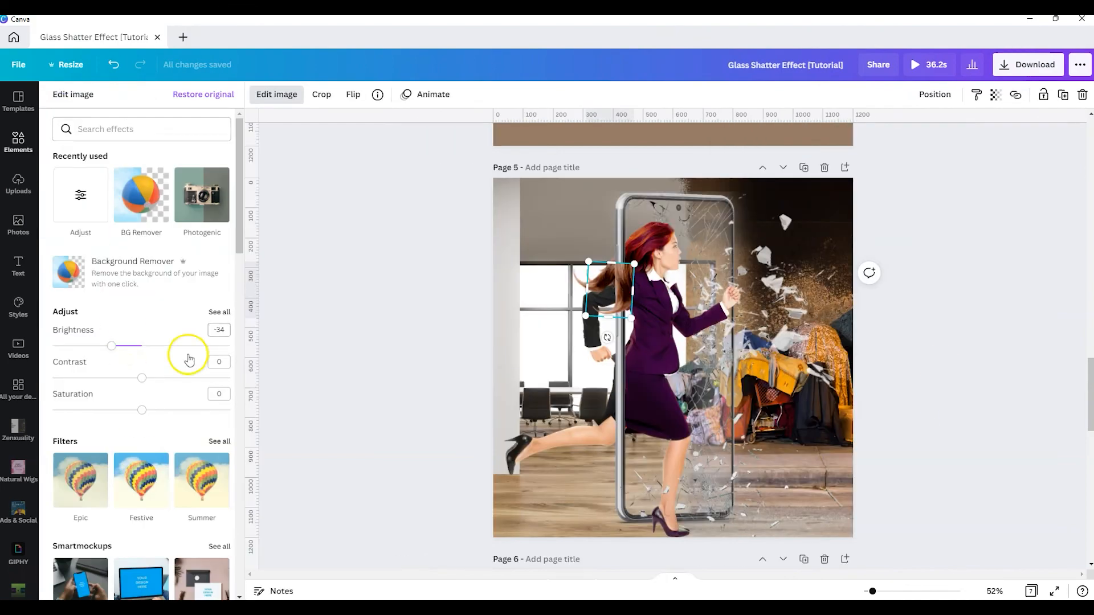
pyautogui.scroll(-10, 189, 359)
pyautogui.click(210, 347)
pyautogui.click(93, 582)
pyautogui.click(214, 136)
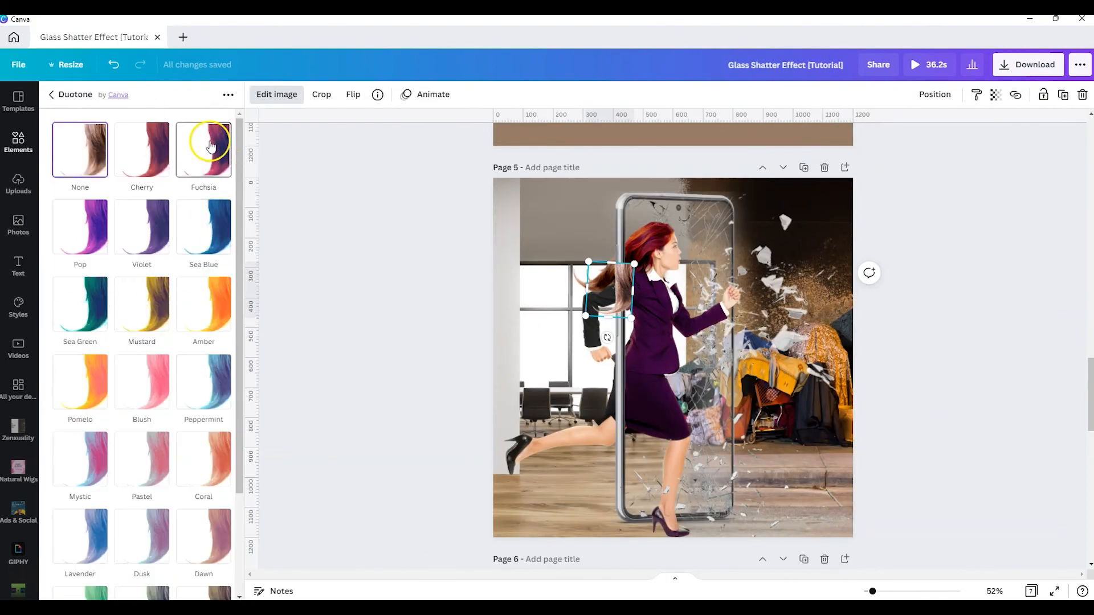
pyautogui.click(211, 146)
pyautogui.moveTo(152, 210); pyautogui.dragTo(168, 209)
pyautogui.click(220, 133)
pyautogui.click(227, 184)
pyautogui.click(354, 299)
pyautogui.click(639, 244)
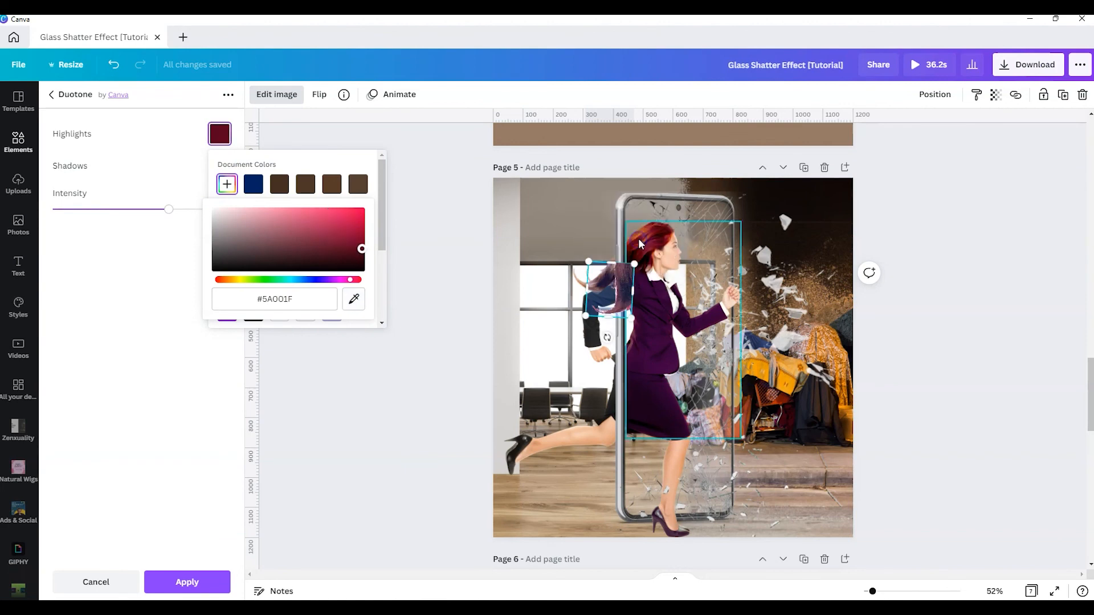
# Resample the Duotone highlight colour and sample a shadow colour from the woman's hair, and undo the custom recolouring.
pyautogui.click(179, 171)
pyautogui.click(219, 135)
pyautogui.click(353, 299)
pyautogui.click(635, 238)
pyautogui.click(179, 173)
pyautogui.click(220, 166)
pyautogui.click(227, 216)
pyautogui.click(354, 331)
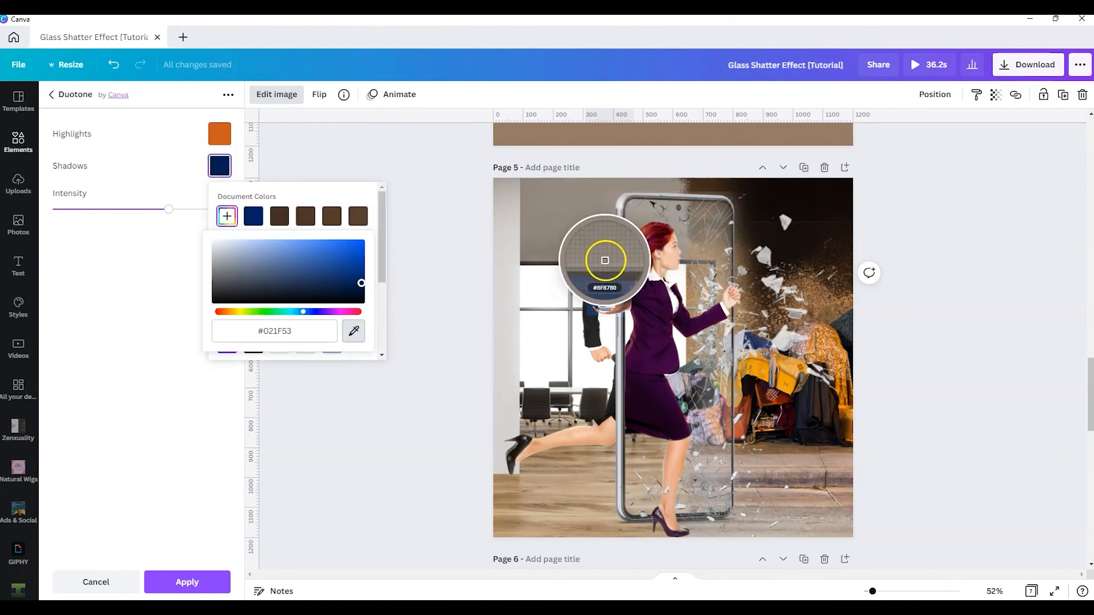
pyautogui.click(640, 240)
pyautogui.click(115, 66)
# Apply the Fuchsia Duotone effect to the hair copy with its preset colours.
pyautogui.click(219, 183)
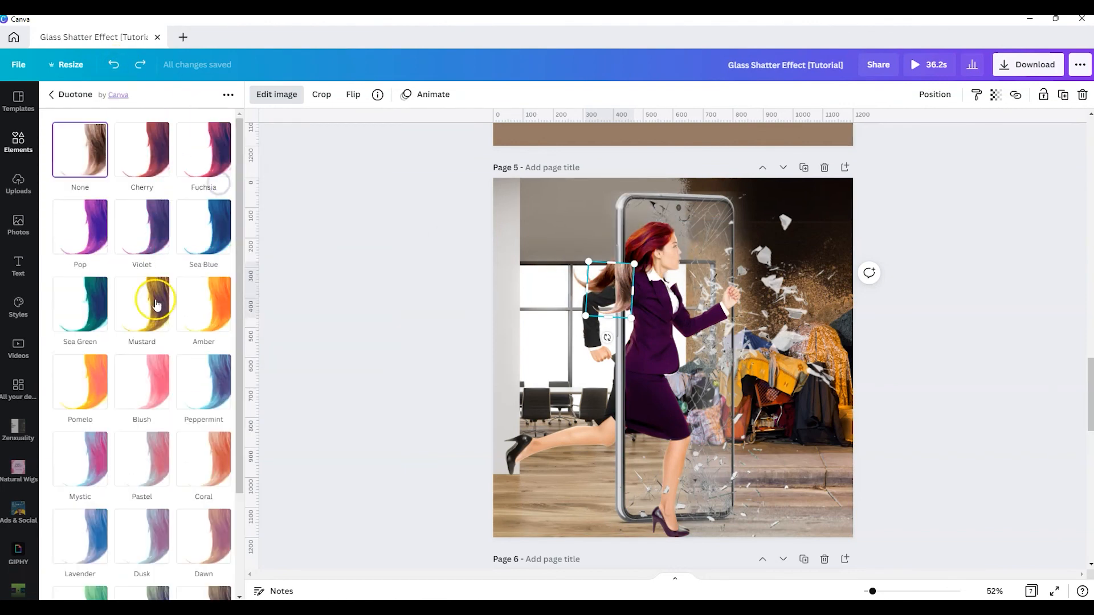
pyautogui.click(209, 151)
pyautogui.click(209, 151)
pyautogui.click(196, 573)
# Lower the hair copy's saturation, brightness and shadows, and raise its highlights to match the woman's red hair.
pyautogui.click(115, 159)
pyautogui.moveTo(142, 210); pyautogui.dragTo(119, 215)
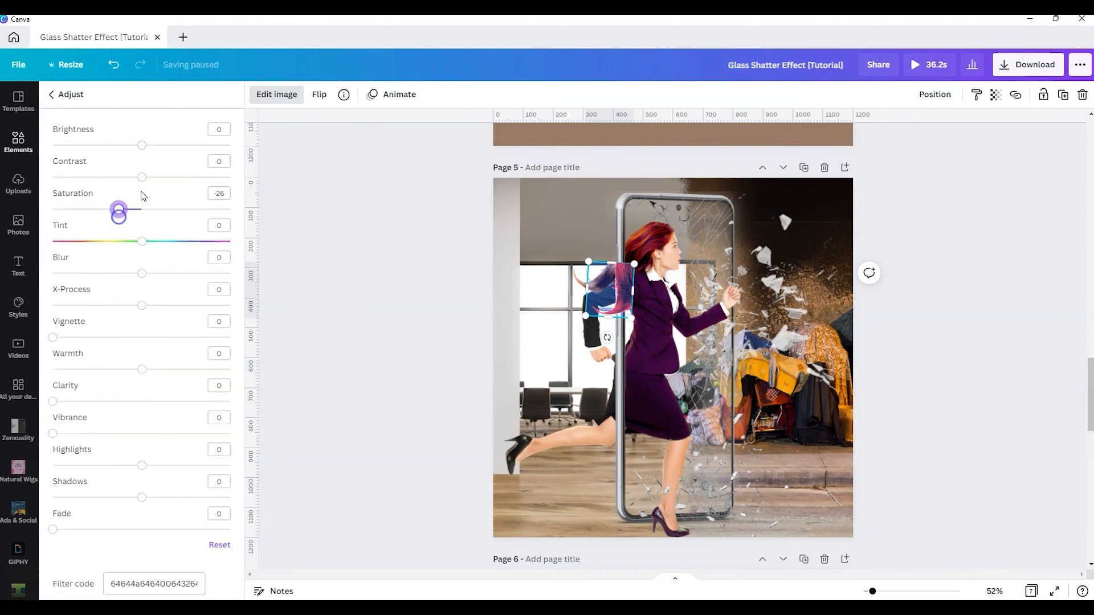
pyautogui.moveTo(142, 145); pyautogui.dragTo(134, 145)
pyautogui.moveTo(142, 466); pyautogui.dragTo(182, 466)
pyautogui.moveTo(142, 497); pyautogui.dragTo(105, 498)
pyautogui.moveTo(142, 241); pyautogui.dragTo(142, 242)
pyautogui.moveTo(118, 210); pyautogui.dragTo(107, 211)
# Send the recoloured hair copy backward behind the woman and review the page 5 composite.
pyautogui.click(935, 95)
pyautogui.click(884, 129)
pyautogui.click(446, 335)
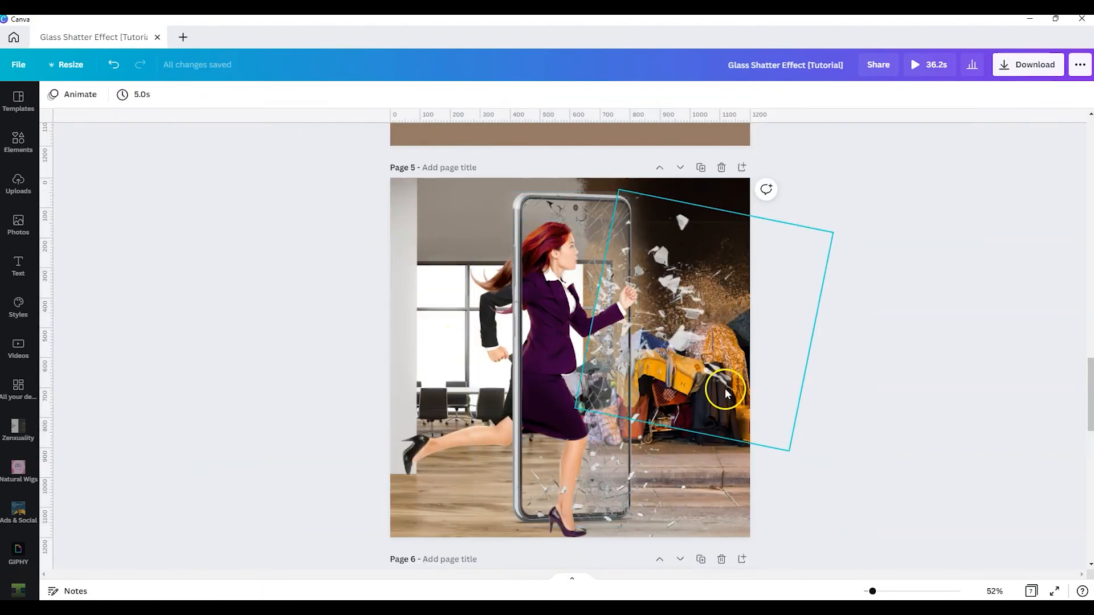
pyautogui.scroll(-1, 845, 393)
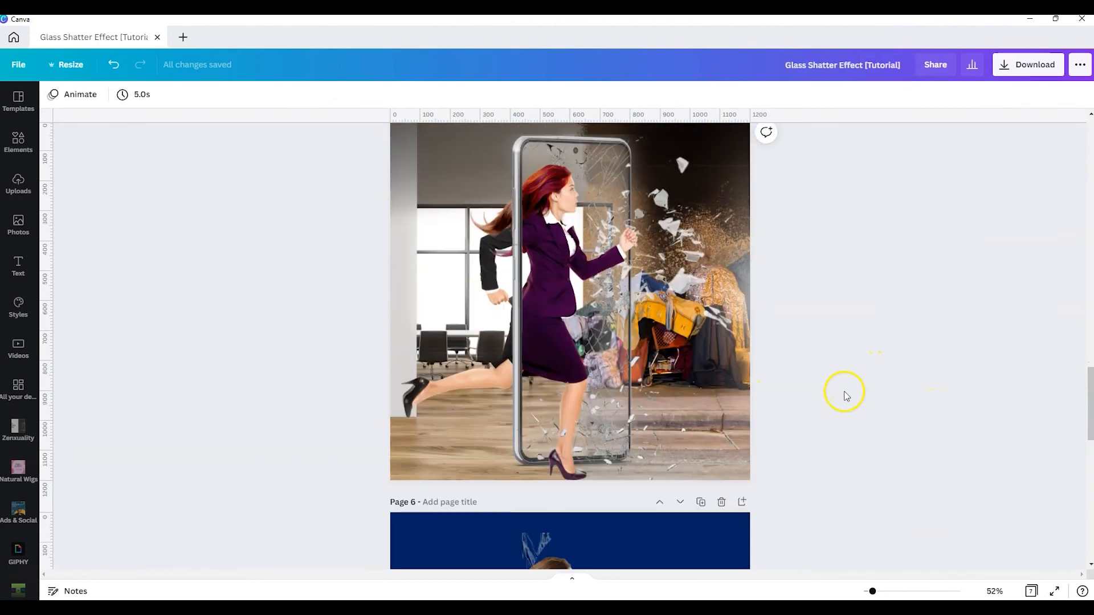
pyautogui.scroll(1, 847, 390)
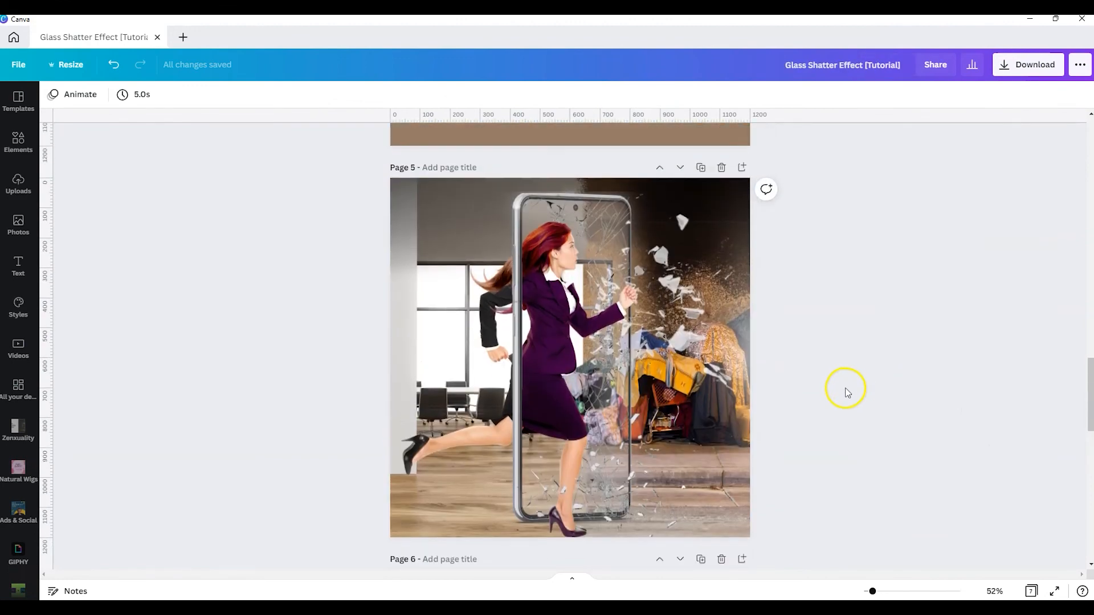